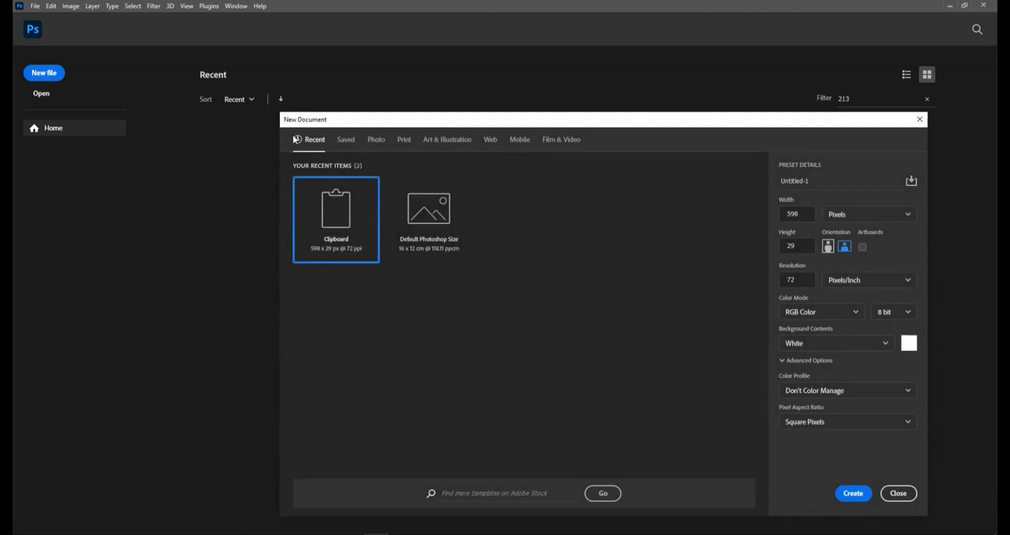
# - Create a new document named ScifiGrid_Square from the 16 x 12 cm Default Photoshop Size preset
pyautogui.click(425, 220)
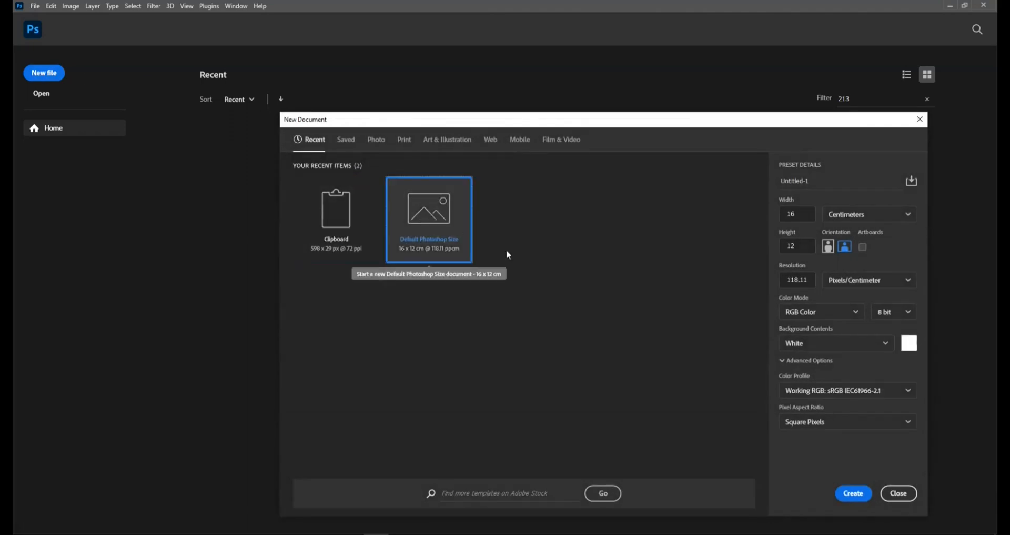
pyautogui.doubleClick(799, 185)
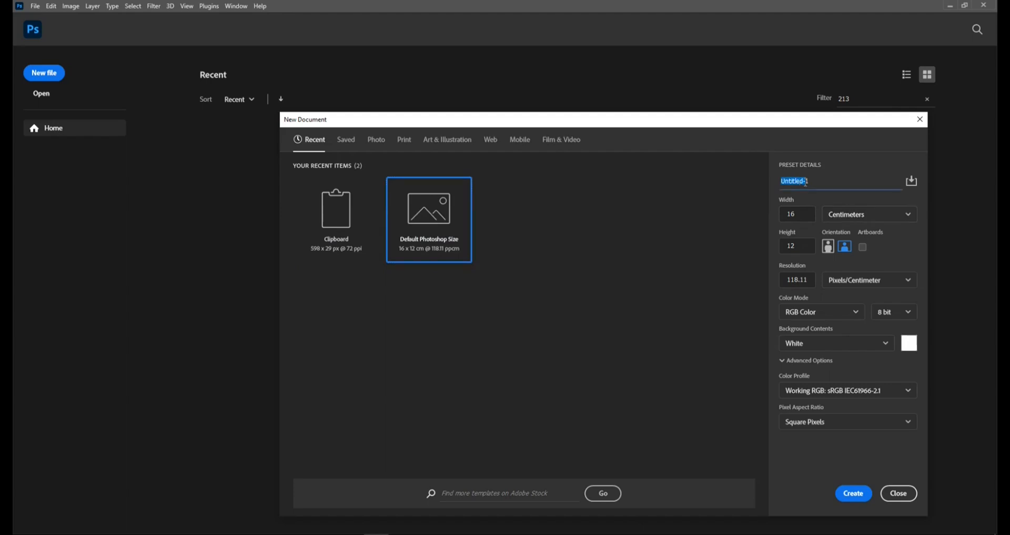
pyautogui.moveTo(809, 182); pyautogui.dragTo(788, 181)
pyautogui.write('ScifiGrid_Square')
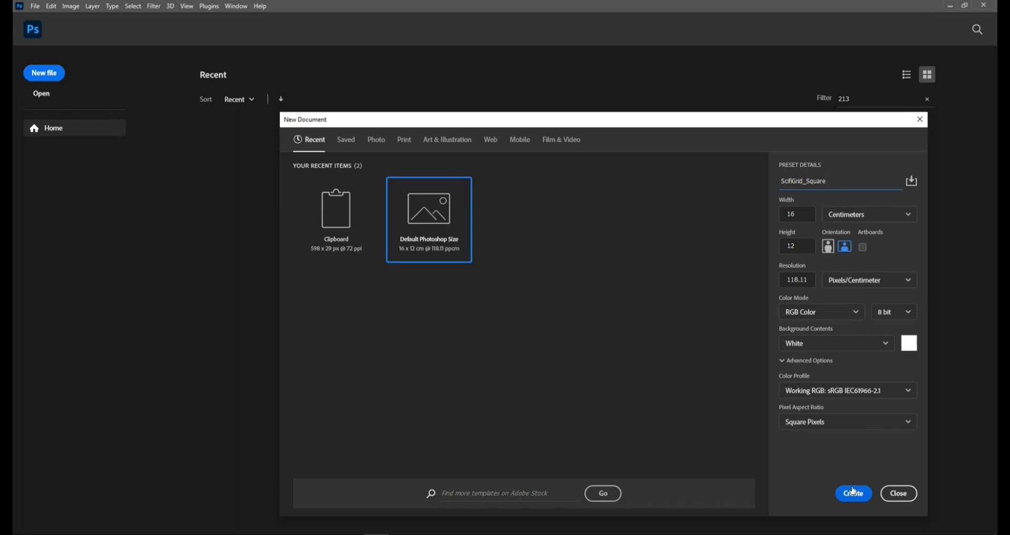
pyautogui.click(853, 492)
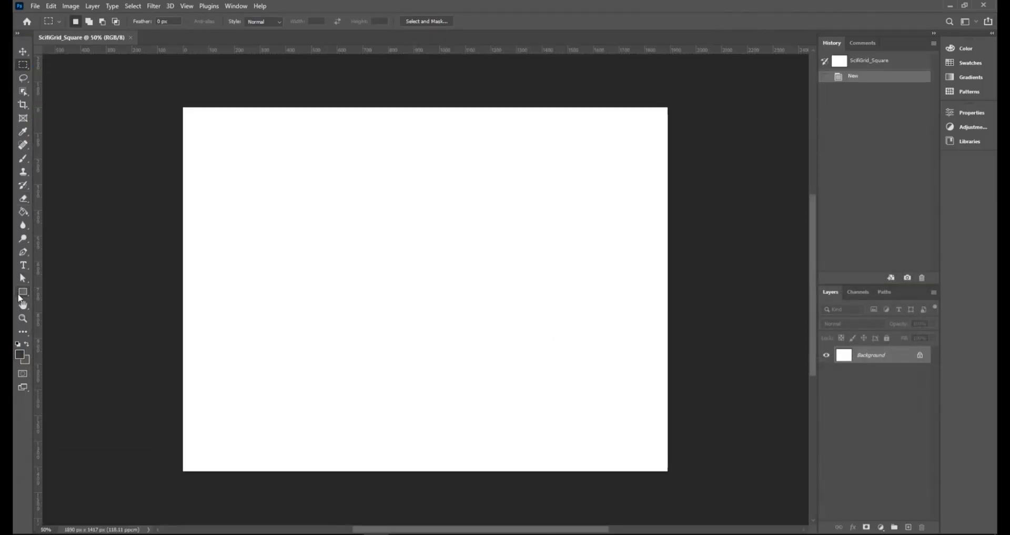
# - Draw a dark grey square shape about 817 x 817 px with the Rectangle tool and position it near the canvas centre
pyautogui.moveTo(21, 292); pyautogui.dragTo(52, 291)
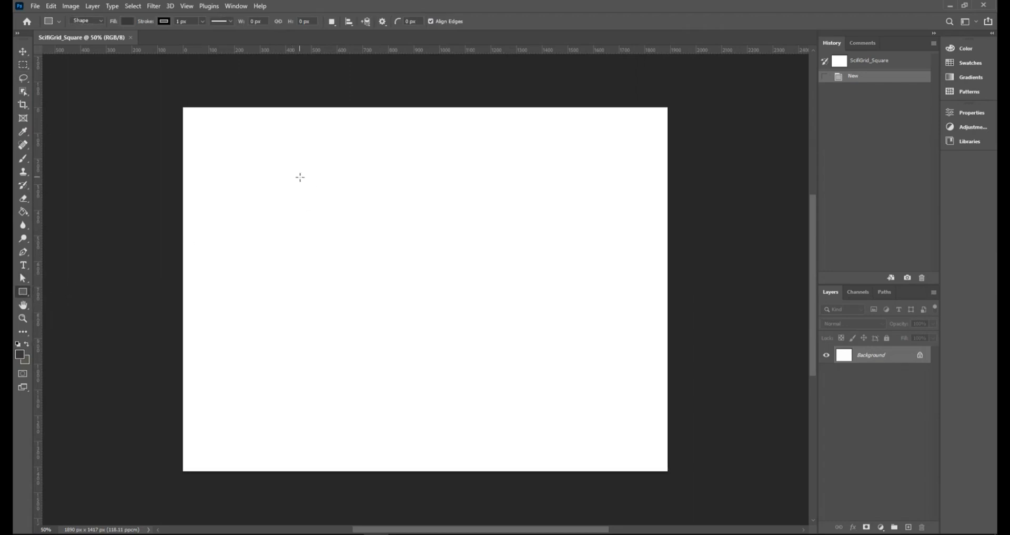
pyautogui.moveTo(301, 173); pyautogui.dragTo(605, 385)
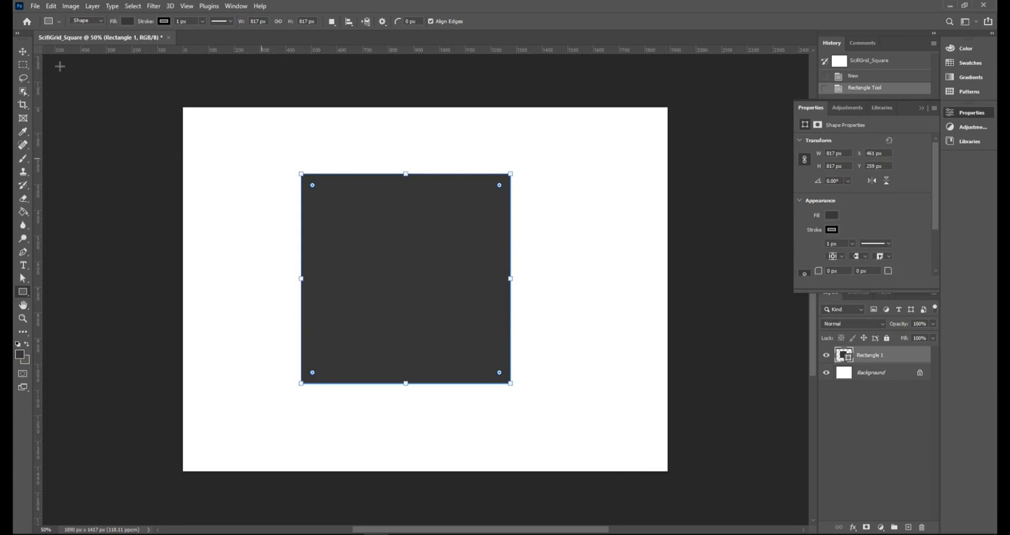
pyautogui.click(23, 51)
pyautogui.moveTo(373, 220); pyautogui.dragTo(383, 217)
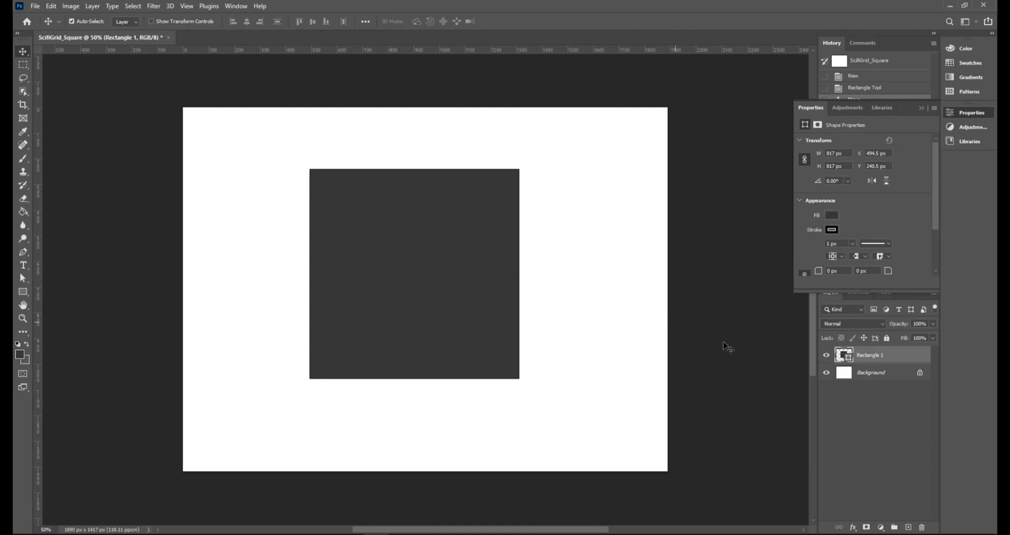
# - Load the square layer's outline as a selection, crop the canvas to it, and deselect
pyautogui.keyDown('ctrl'); pyautogui.click(845, 356); pyautogui.keyUp('ctrl')
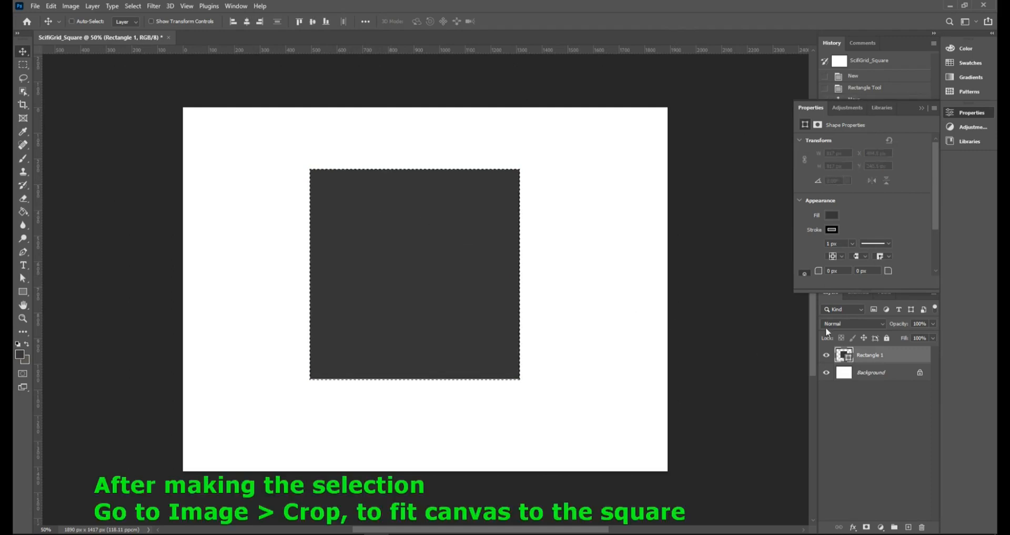
pyautogui.click(921, 107)
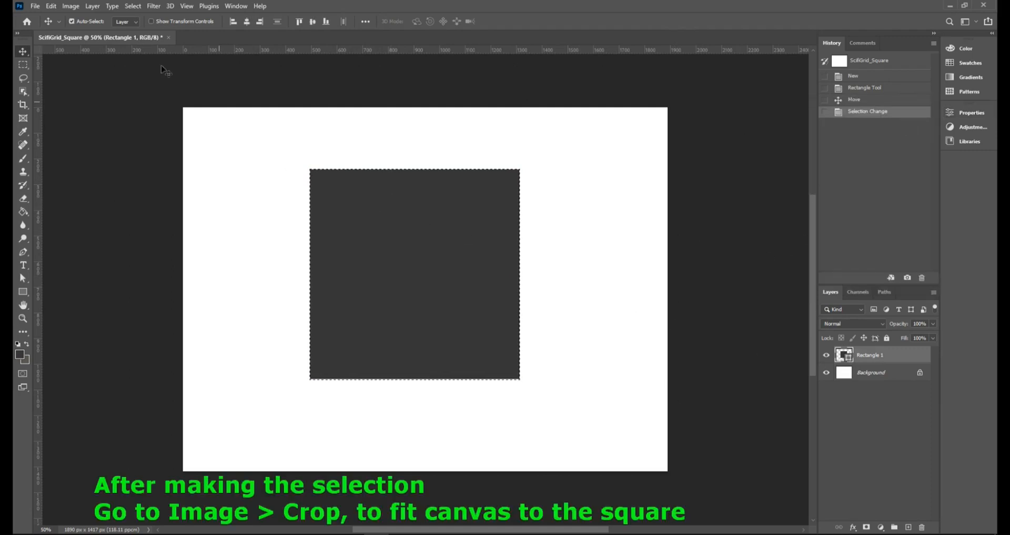
pyautogui.click(70, 6)
pyautogui.click(79, 110)
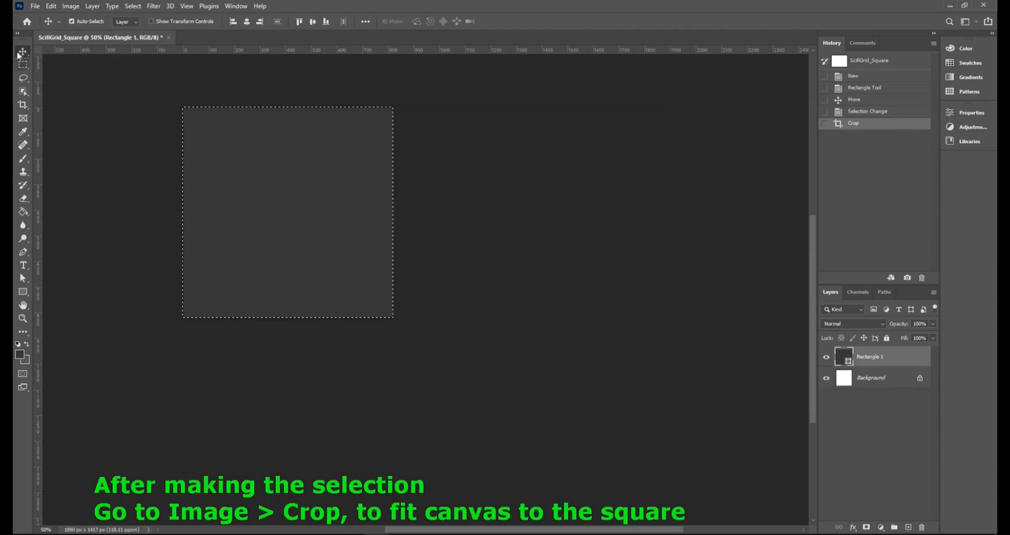
pyautogui.moveTo(225, 158)
pyautogui.mouseDown()
pyautogui.moveTo(241, 158)
pyautogui.moveTo(227, 153)
pyautogui.mouseUp()
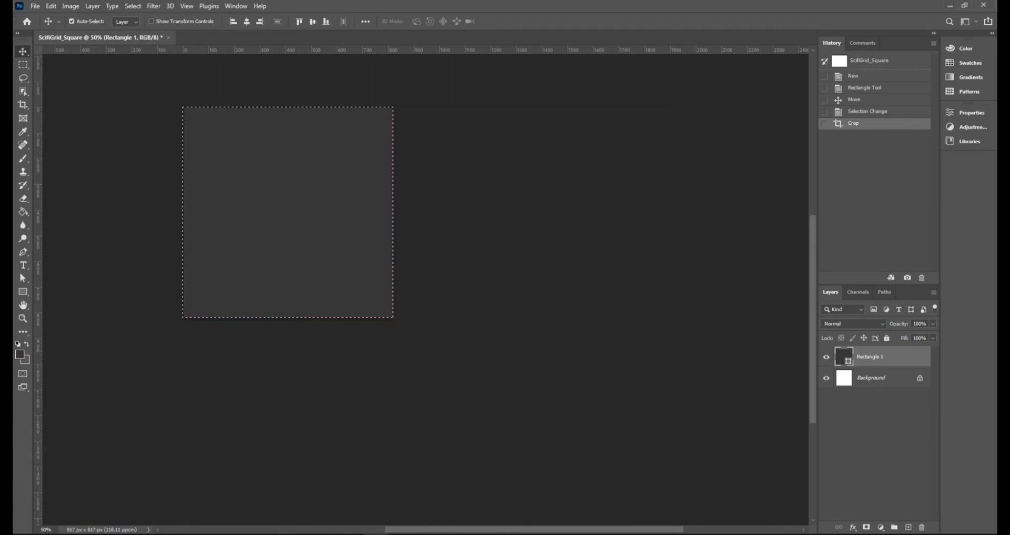
pyautogui.moveTo(490, 529); pyautogui.dragTo(442, 529)
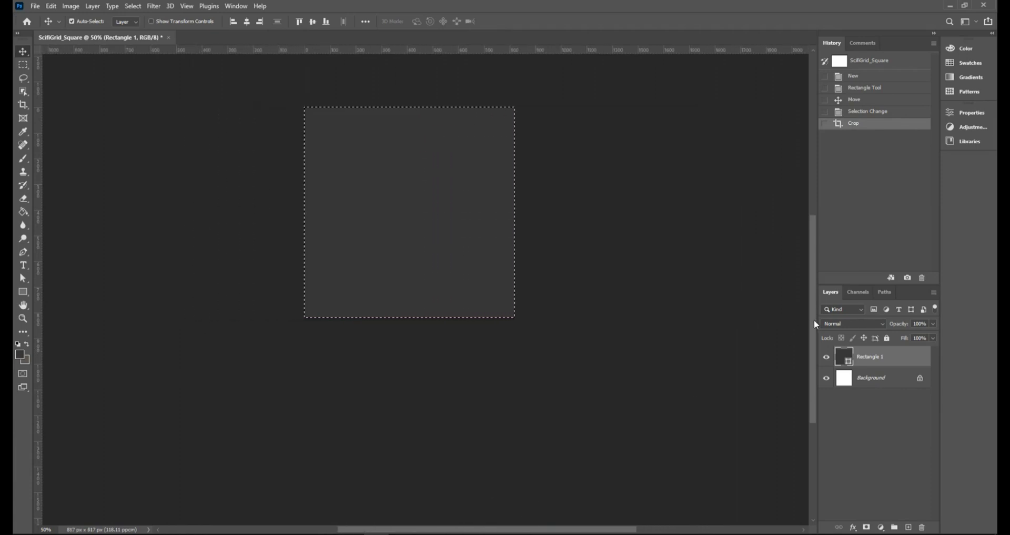
pyautogui.scroll(3, 421, 263)
pyautogui.hscroll(-2, 421, 263)
pyautogui.hotkey('ctrl', 'd')
# - Duplicate the square's layer and scale the copy about its centre to about 85%
pyautogui.press('u')
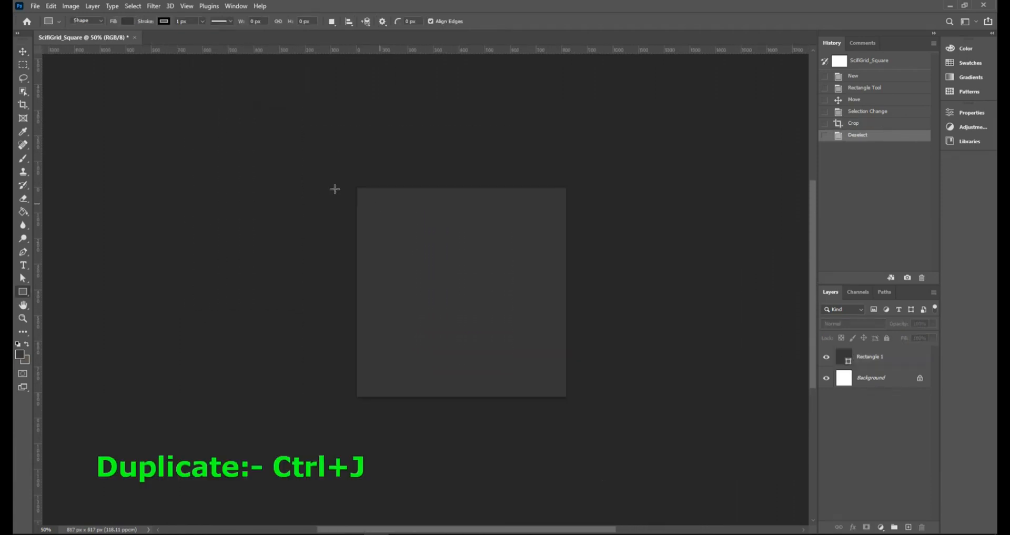
pyautogui.click(22, 51)
pyautogui.click(474, 263)
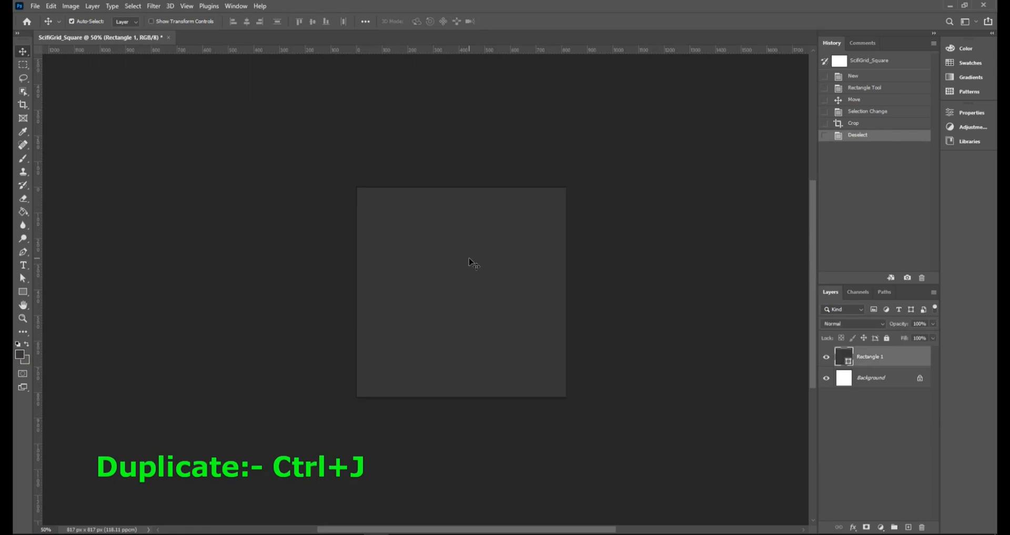
pyautogui.press('ctrl')
pyautogui.hotkey('ctrl', 'j')
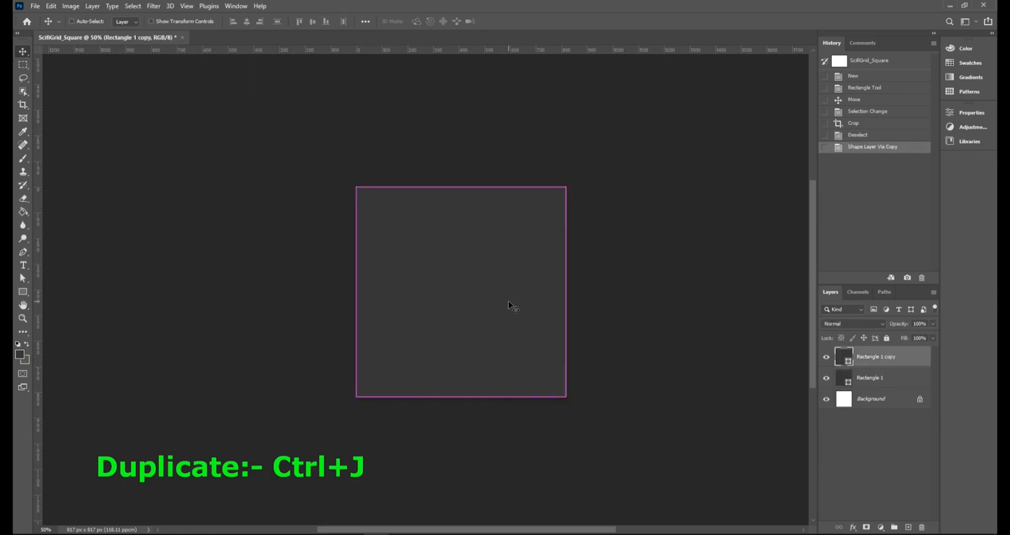
pyautogui.hotkey('ctrl', 't')
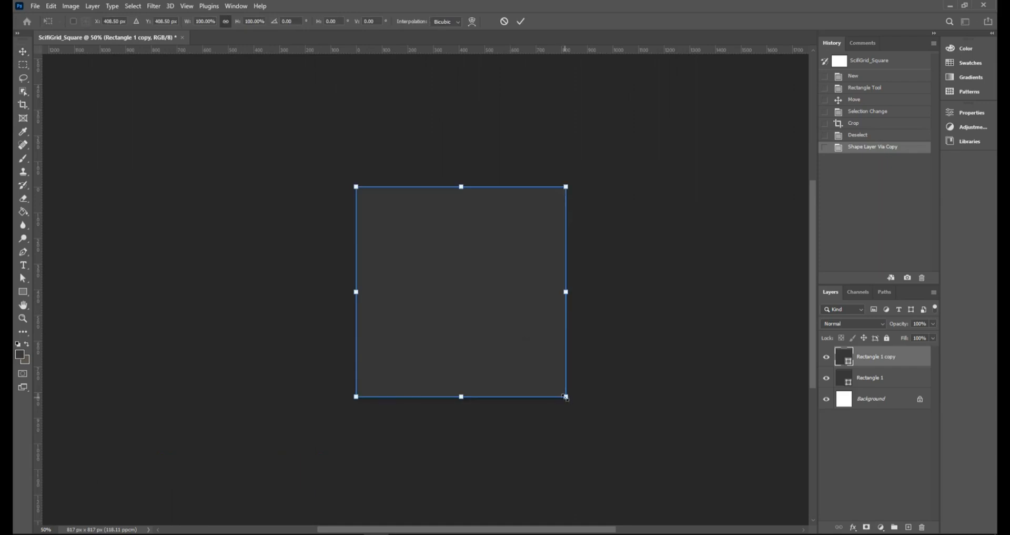
pyautogui.keyDown('alt'); pyautogui.moveTo(566, 397); pyautogui.dragTo(556, 375); pyautogui.keyUp('alt')
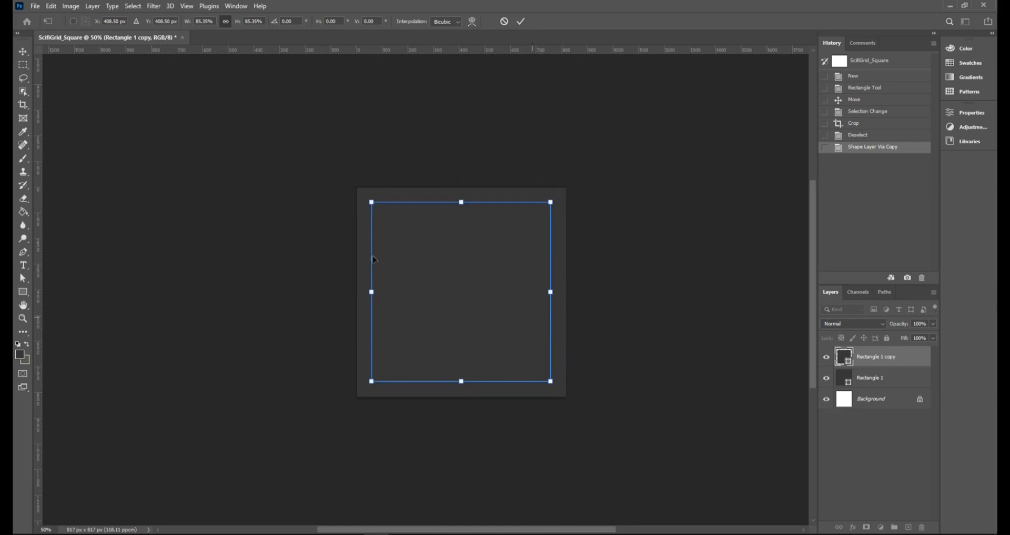
pyautogui.click(22, 50)
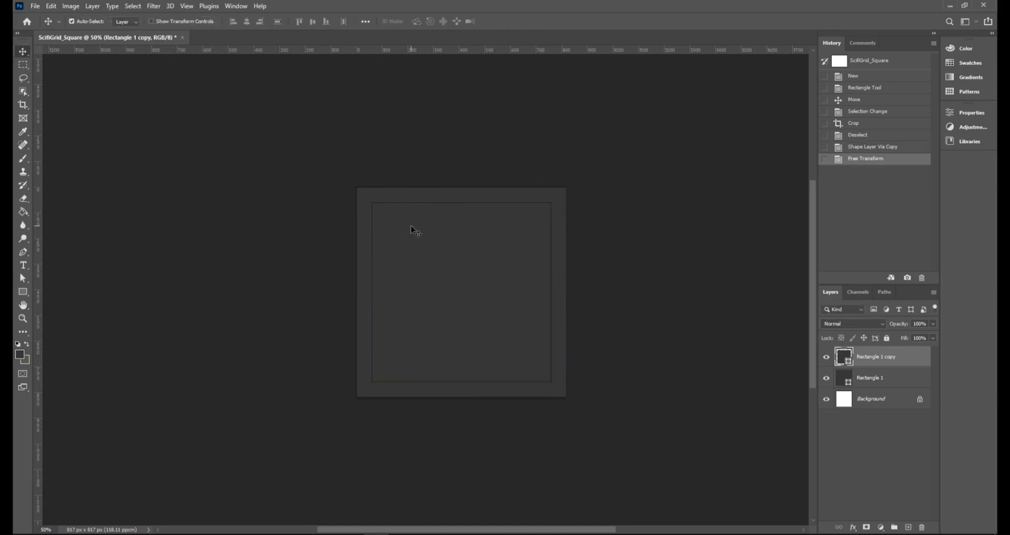
# - Change the fill of the larger square, Rectangle 1, to white
pyautogui.click(876, 384)
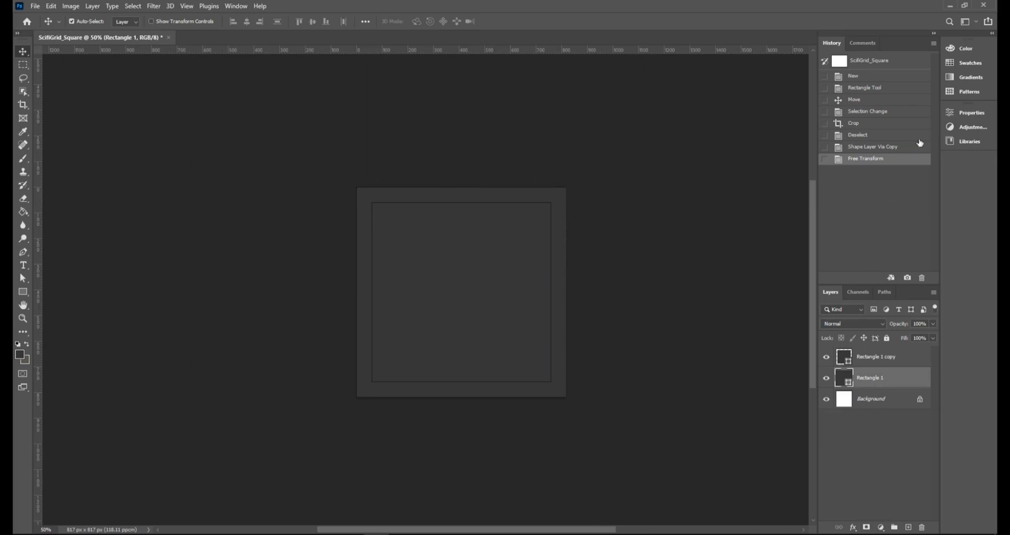
pyautogui.click(960, 113)
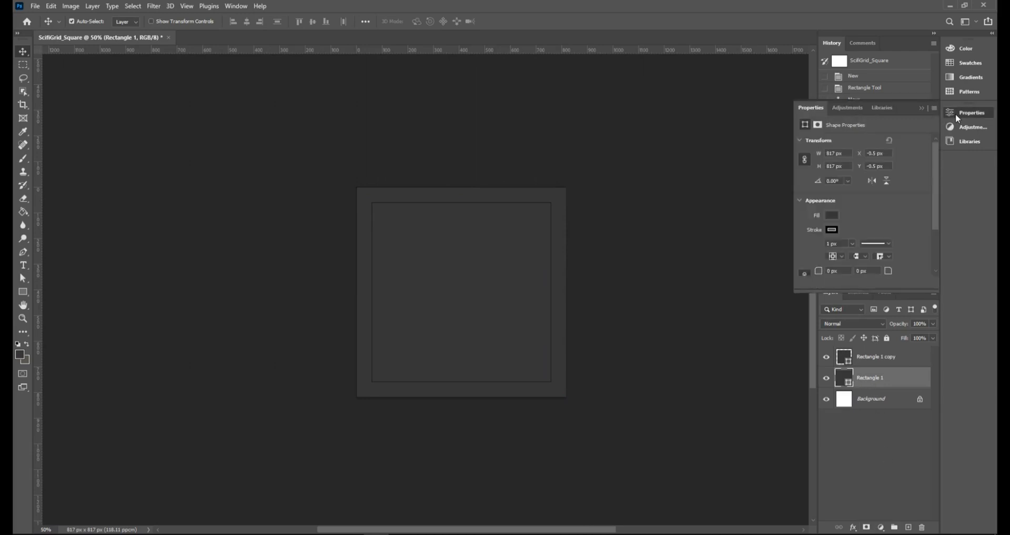
pyautogui.click(833, 215)
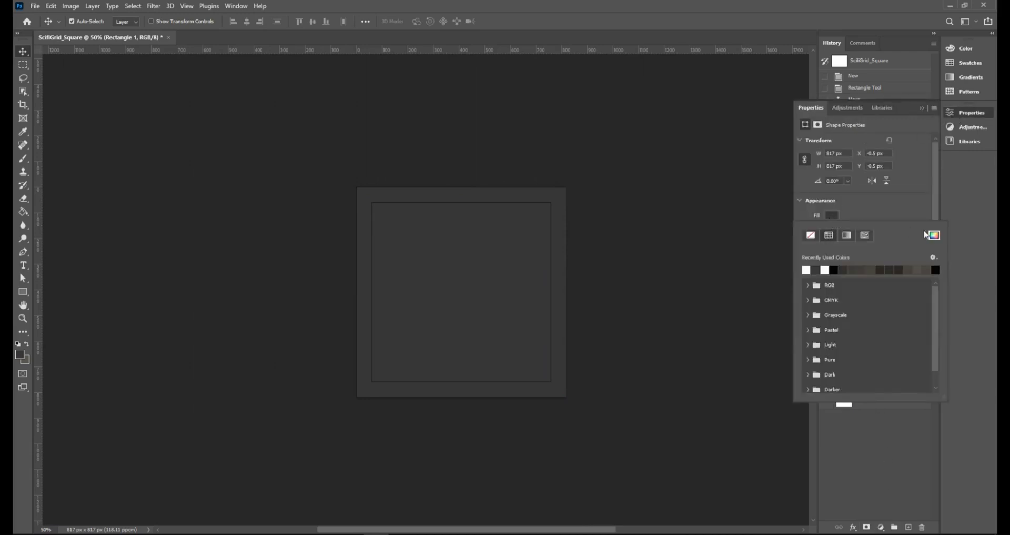
pyautogui.click(932, 235)
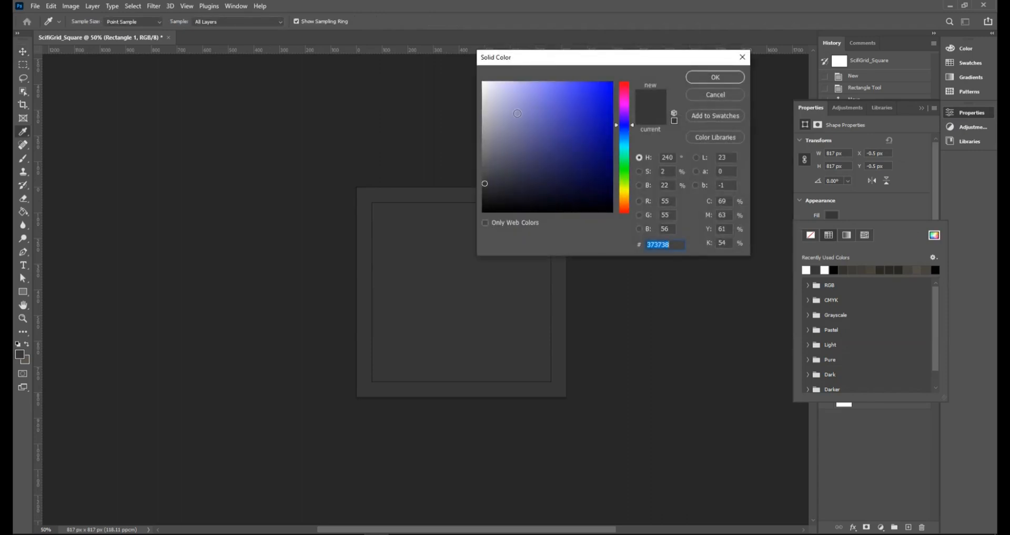
pyautogui.write('ffffff')
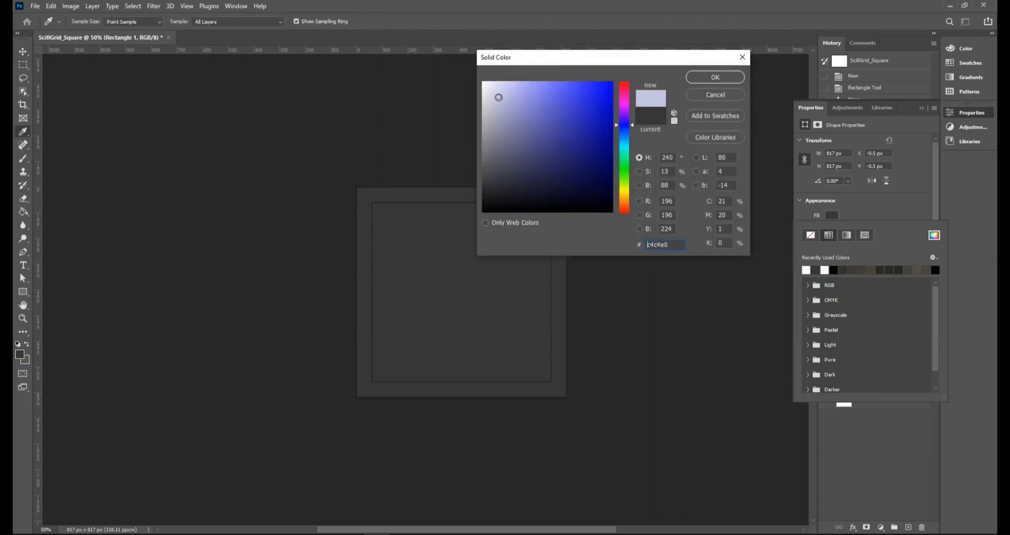
pyautogui.click(698, 77)
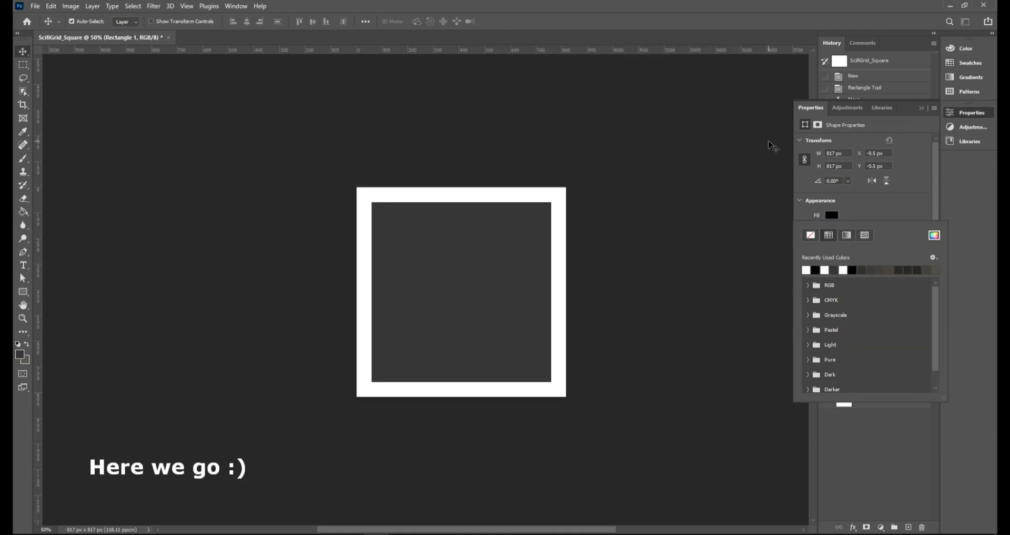
pyautogui.click(922, 109)
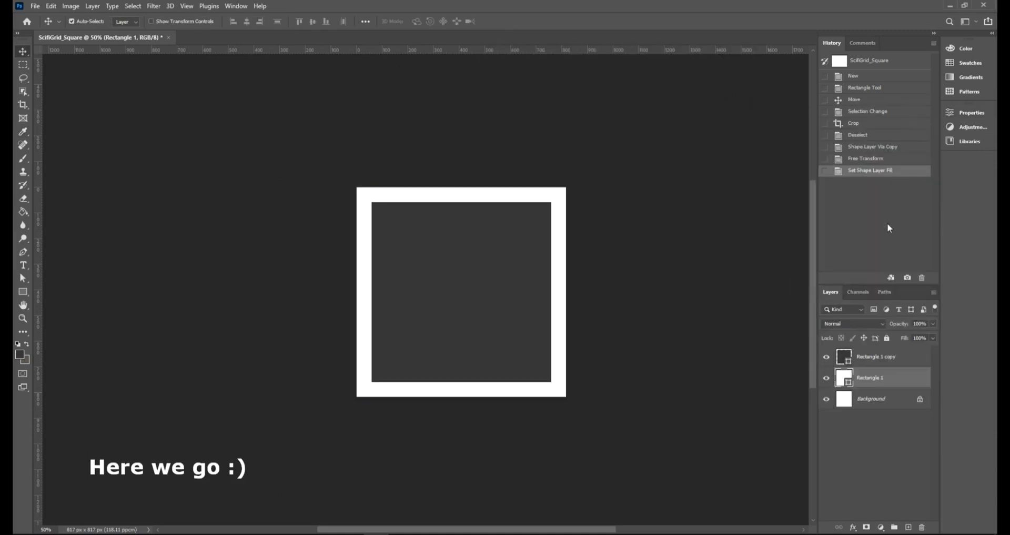
# - Change the fill of the smaller inner square, Rectangle 1 copy, to black (000000) and deselect its layer
pyautogui.click(874, 356)
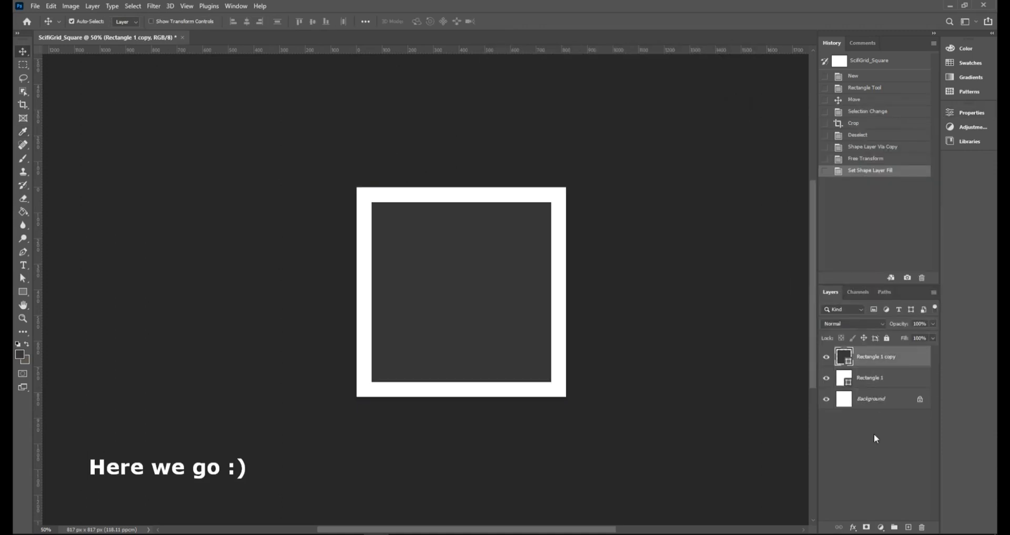
pyautogui.click(968, 113)
pyautogui.click(833, 215)
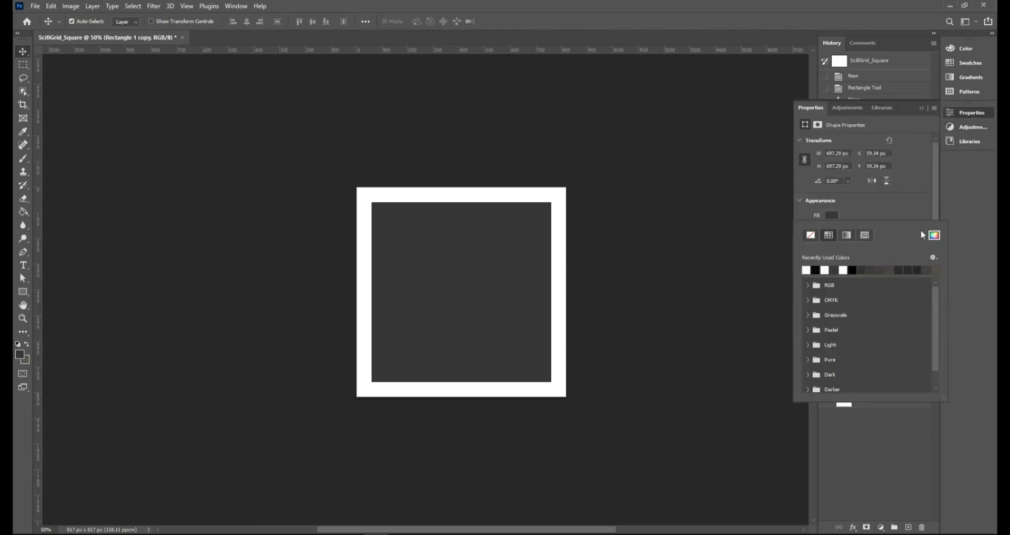
pyautogui.click(934, 235)
pyautogui.moveTo(595, 160); pyautogui.dragTo(615, 232)
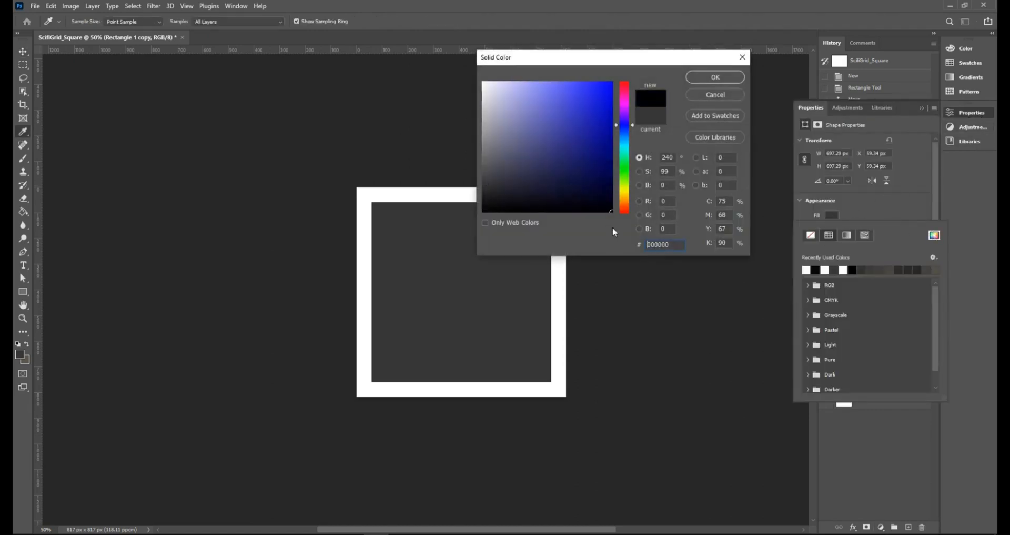
pyautogui.click(706, 78)
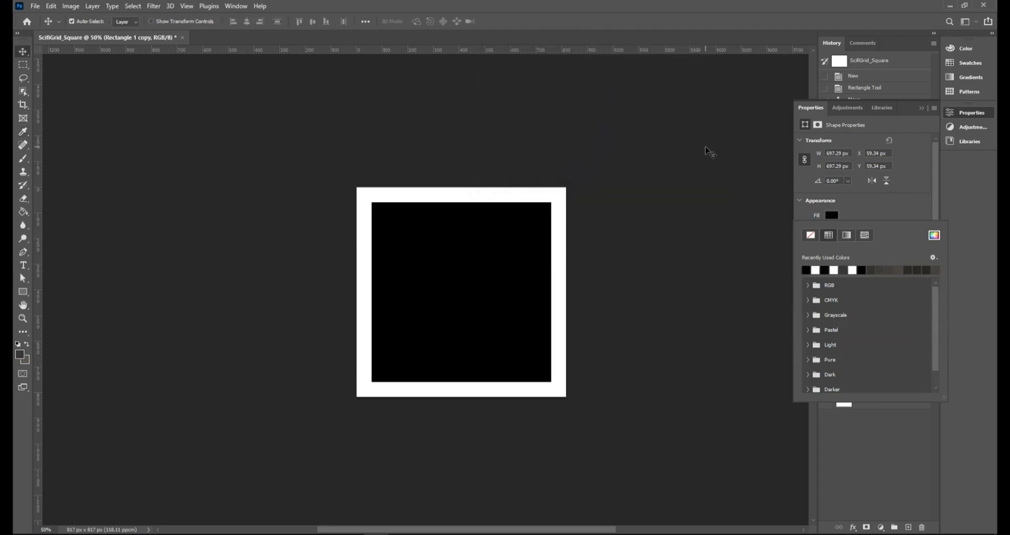
pyautogui.click(922, 109)
pyautogui.click(922, 108)
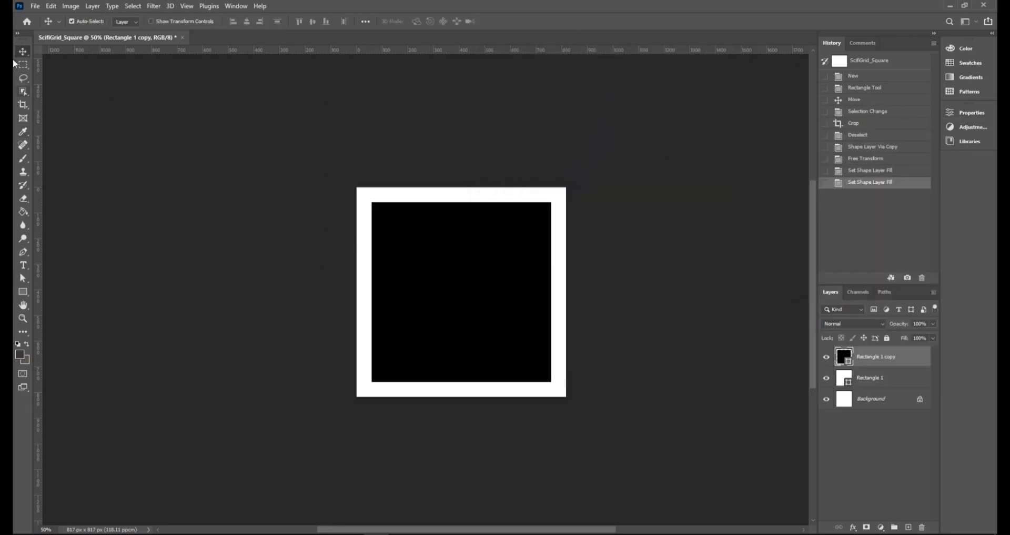
pyautogui.click(141, 165)
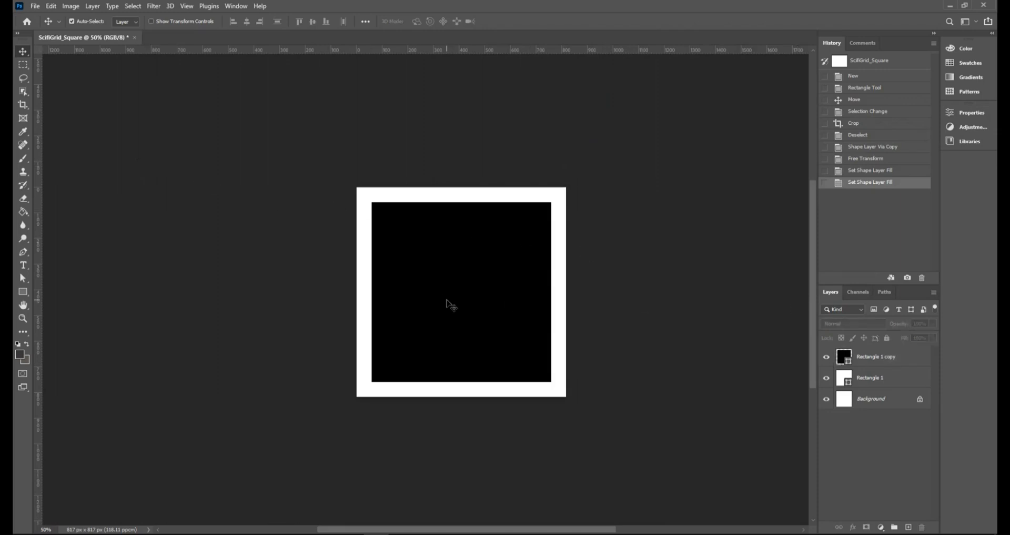
pyautogui.click(37, 8)
pyautogui.moveTo(71, 167)
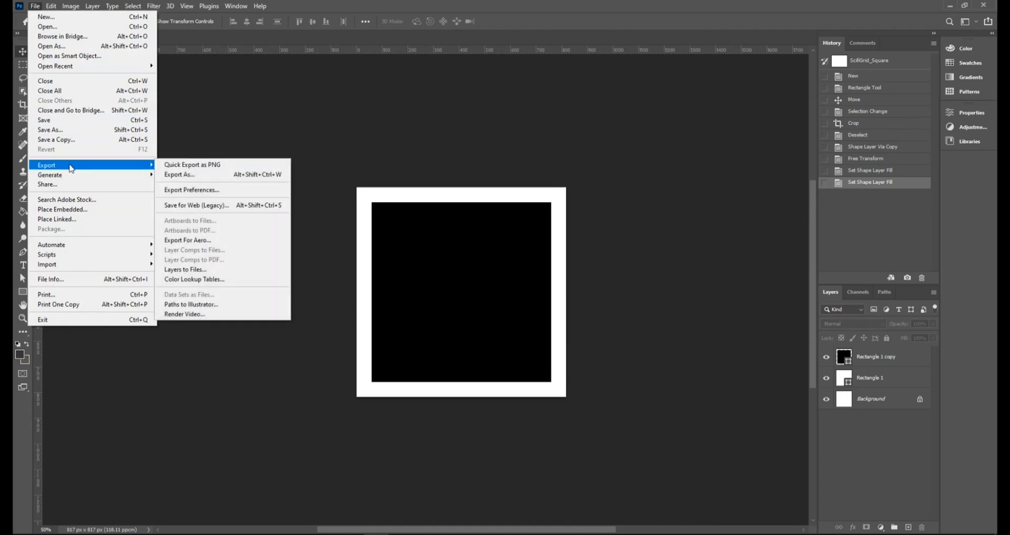
pyautogui.click(333, 132)
# - Save the document as ScifiGrid_Square.psd in the Photoshop Projects 2023 folder with Maximize Compatibility on
pyautogui.click(36, 7)
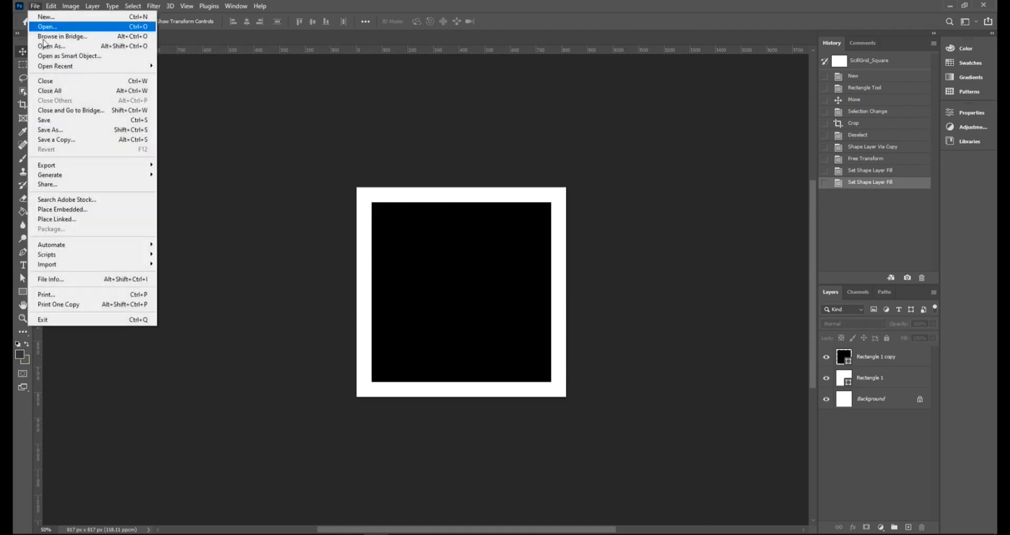
pyautogui.click(47, 120)
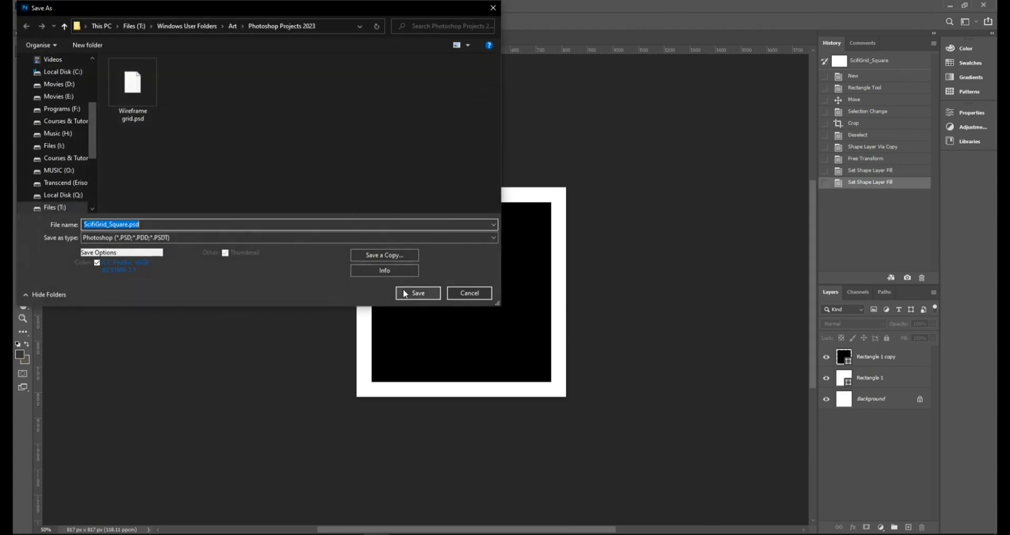
pyautogui.click(405, 293)
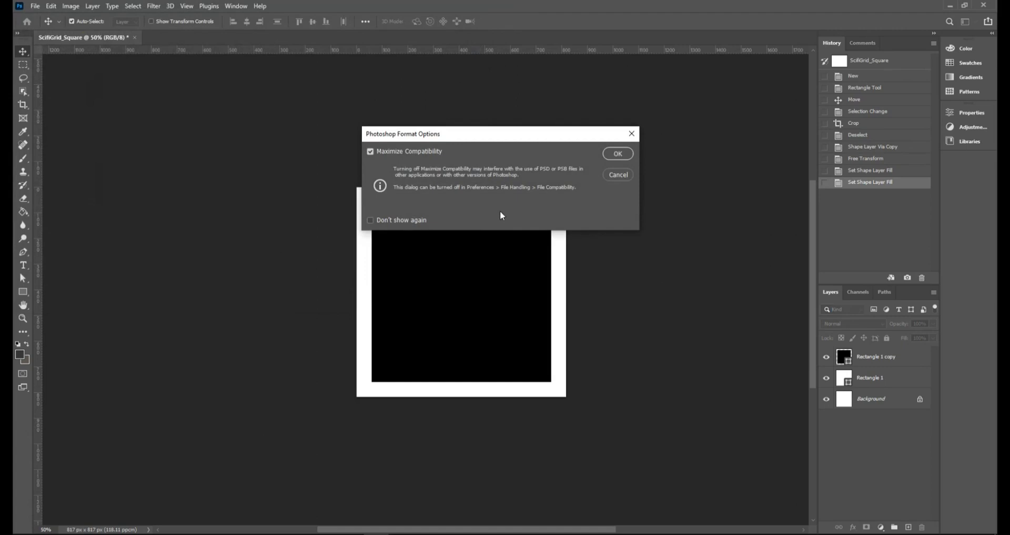
pyautogui.click(618, 154)
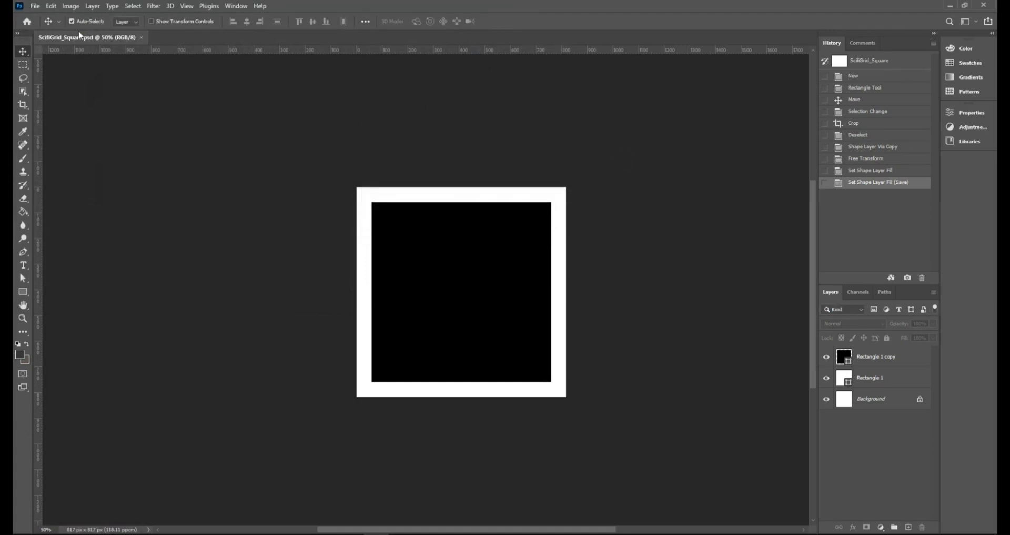
# - Export the image as a JPG at Great quality, named ScifiGrid_Square.jpg, in the Photoshop Projects 2023 folder
pyautogui.click(35, 6)
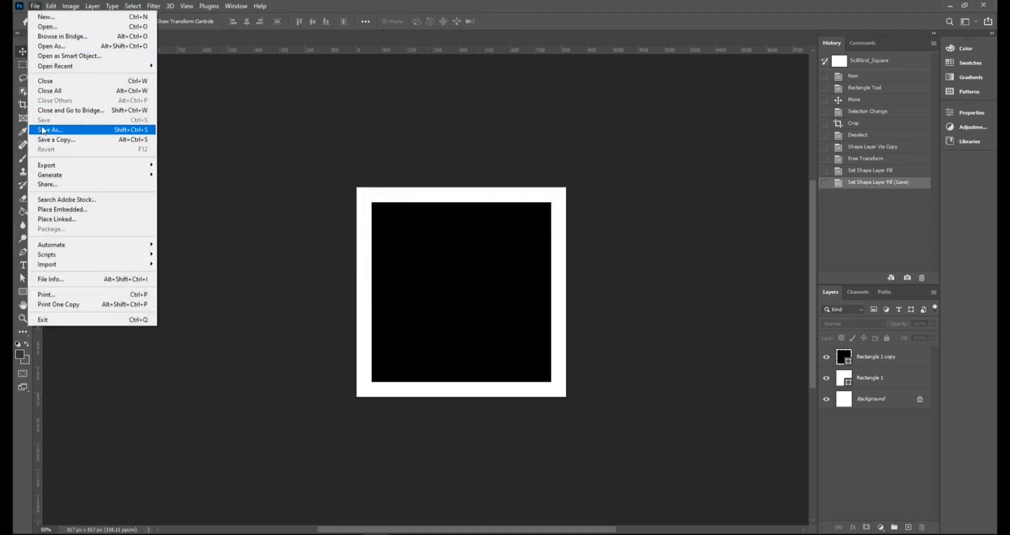
pyautogui.moveTo(78, 166)
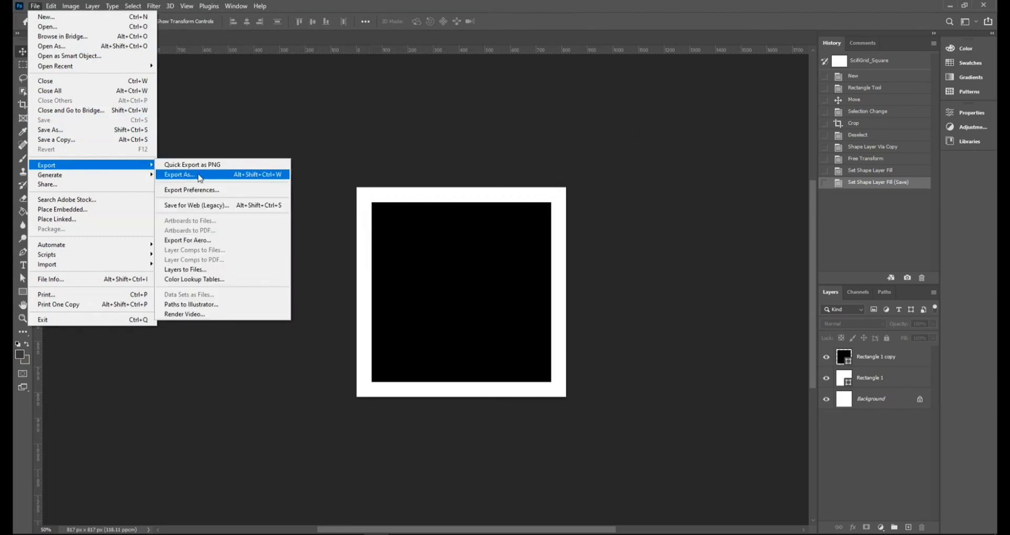
pyautogui.click(200, 174)
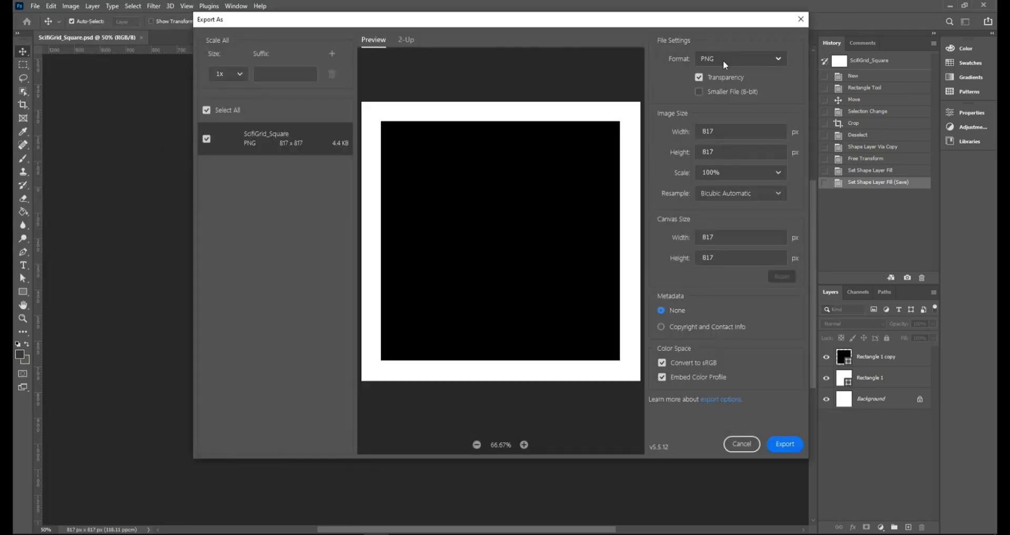
pyautogui.click(725, 60)
pyautogui.click(716, 97)
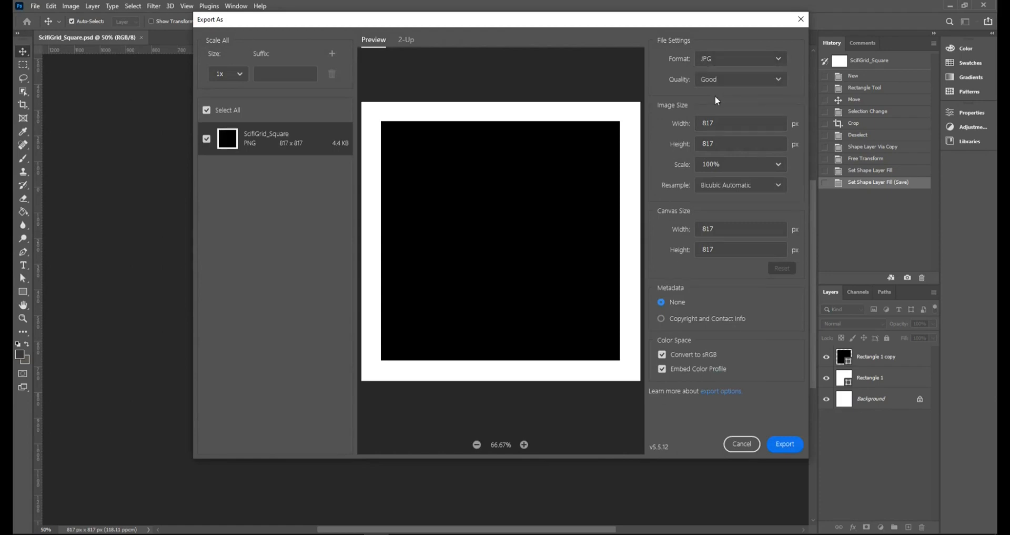
pyautogui.click(721, 83)
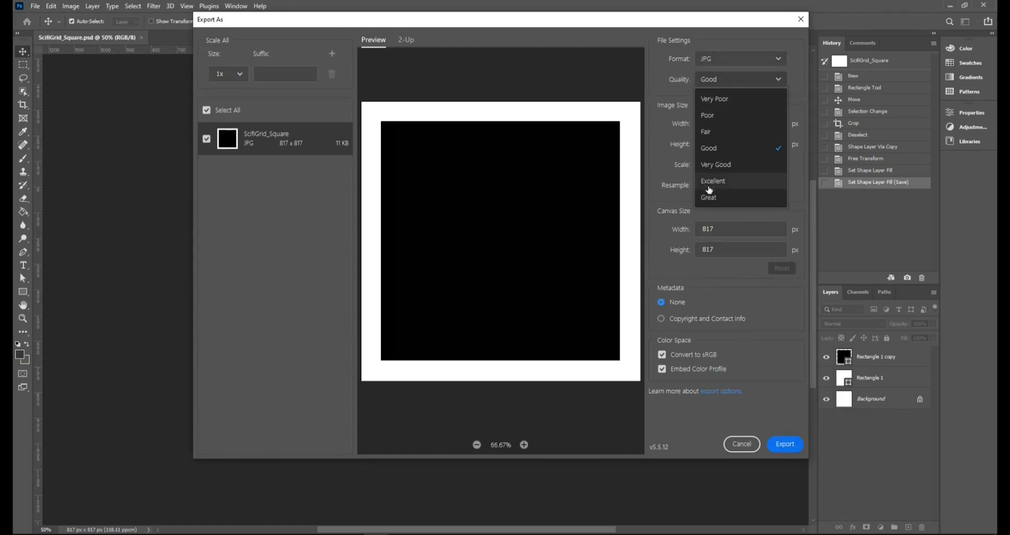
pyautogui.click(710, 197)
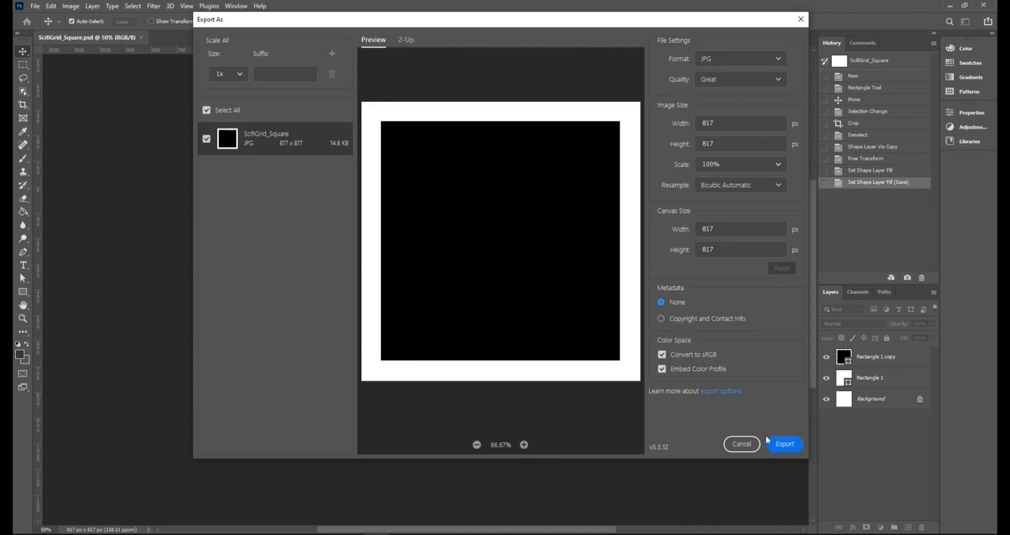
pyautogui.click(784, 444)
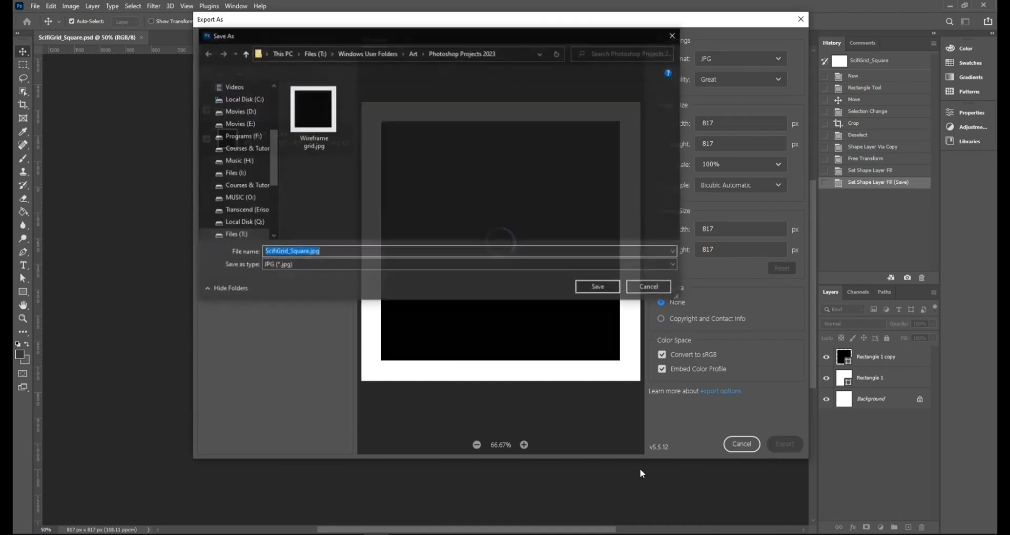
pyautogui.click(595, 287)
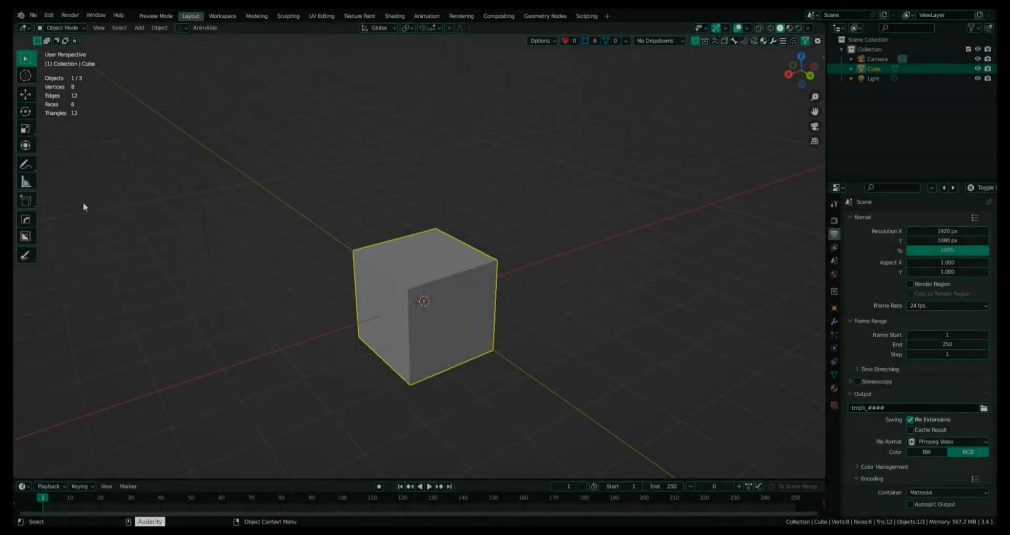
# - Switch to Blender and start a new General file, discarding the changes to the open untitled scene
pyautogui.click(32, 15)
pyautogui.moveTo(52, 26)
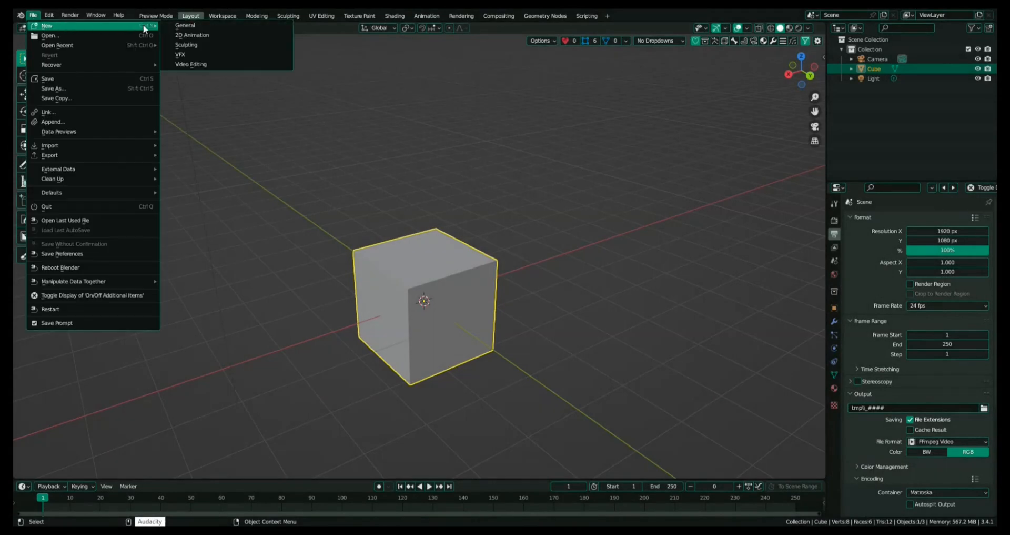
pyautogui.click(223, 25)
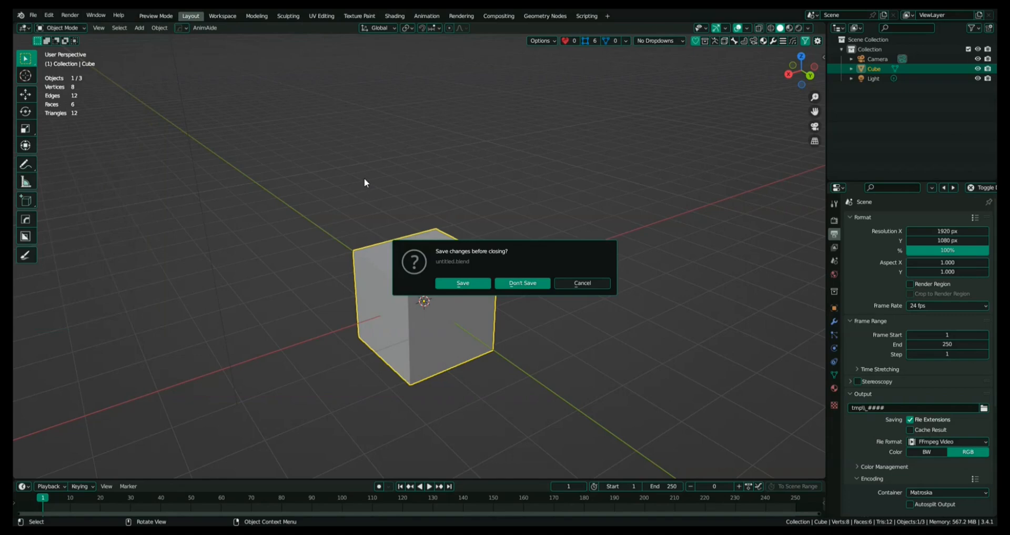
pyautogui.press('d')
# - Switch to the UV Editing workspace to work on the default cube's UV layout
pyautogui.scroll(-2, 375, 208)
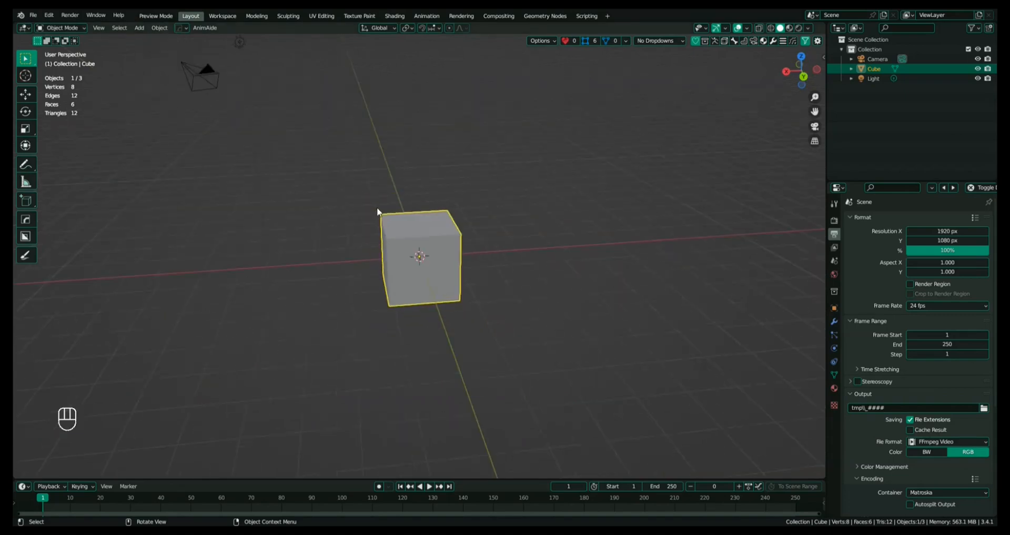
pyautogui.scroll(1, 402, 213)
pyautogui.moveTo(376, 210); pyautogui.dragTo(360, 249, button='middle')
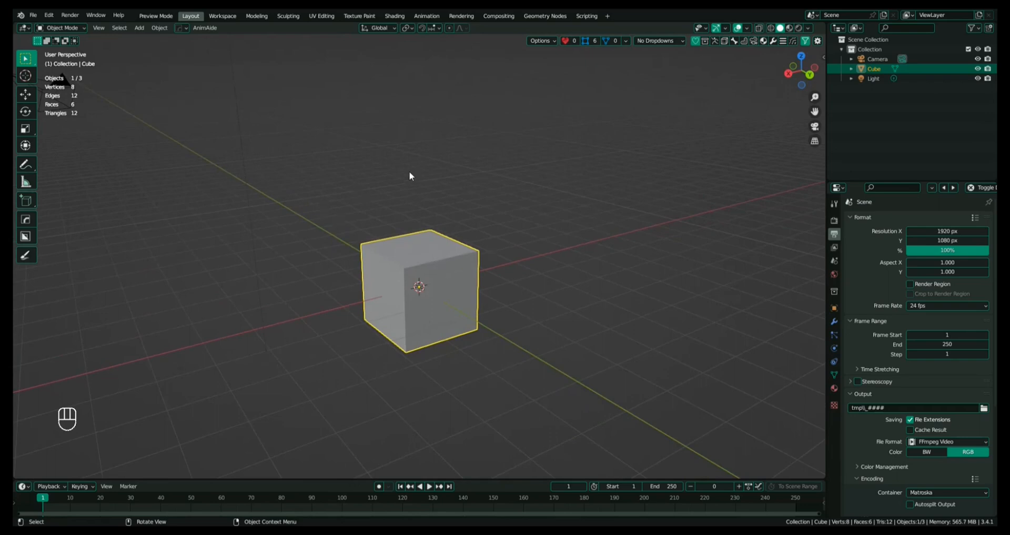
pyautogui.keyDown('shift'); pyautogui.moveTo(393, 204); pyautogui.dragTo(389, 215, button='middle'); pyautogui.keyUp('shift')
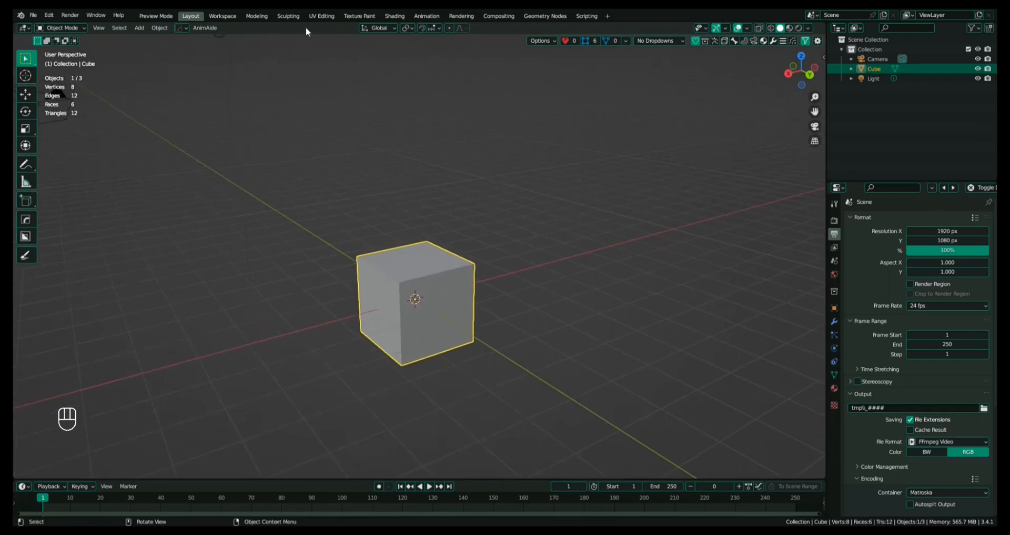
pyautogui.click(331, 16)
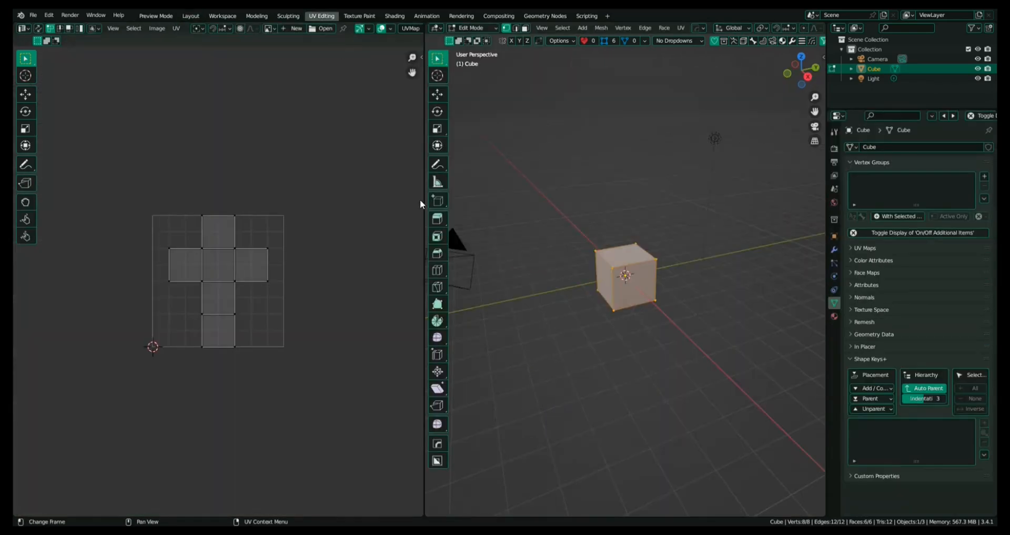
pyautogui.scroll(5, 573, 237)
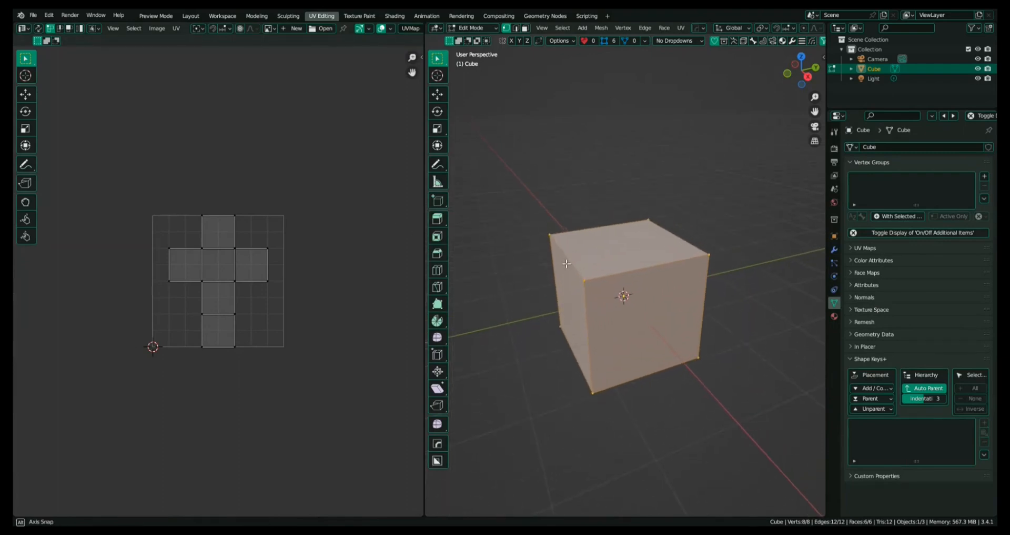
pyautogui.scroll(-1, 570, 265)
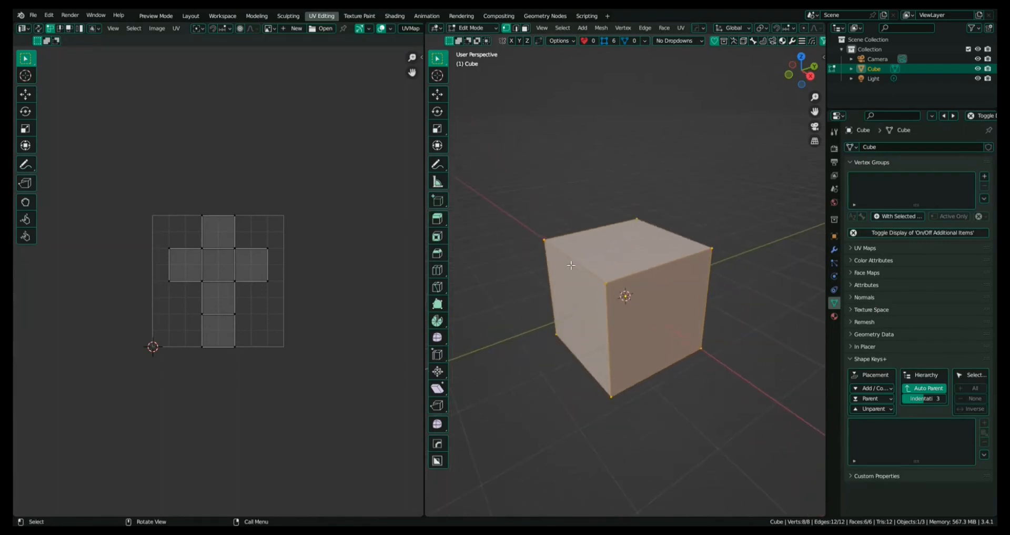
# - Choose Region as the Screencast Keys origin for the 3D view and hide the sidebar again
pyautogui.press('n')
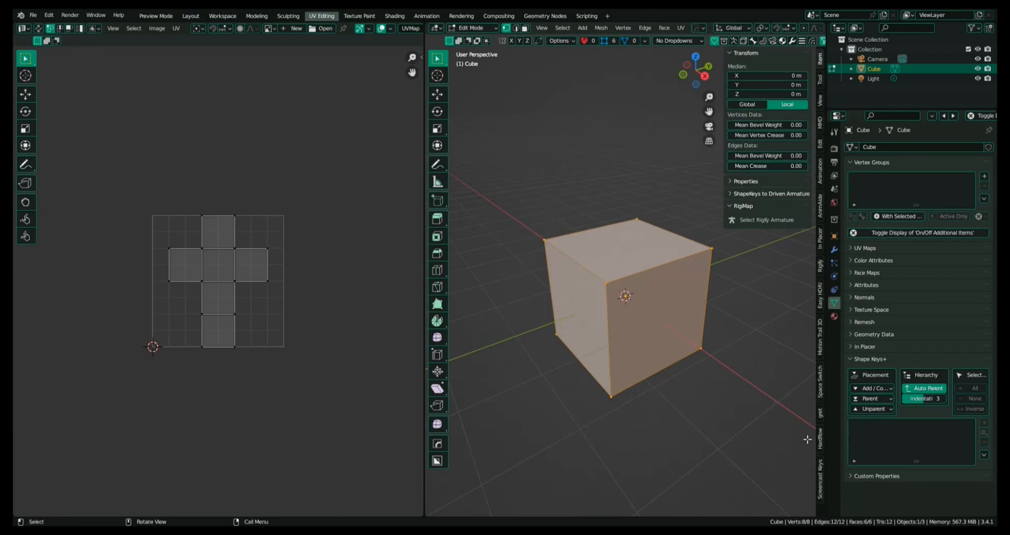
pyautogui.click(822, 481)
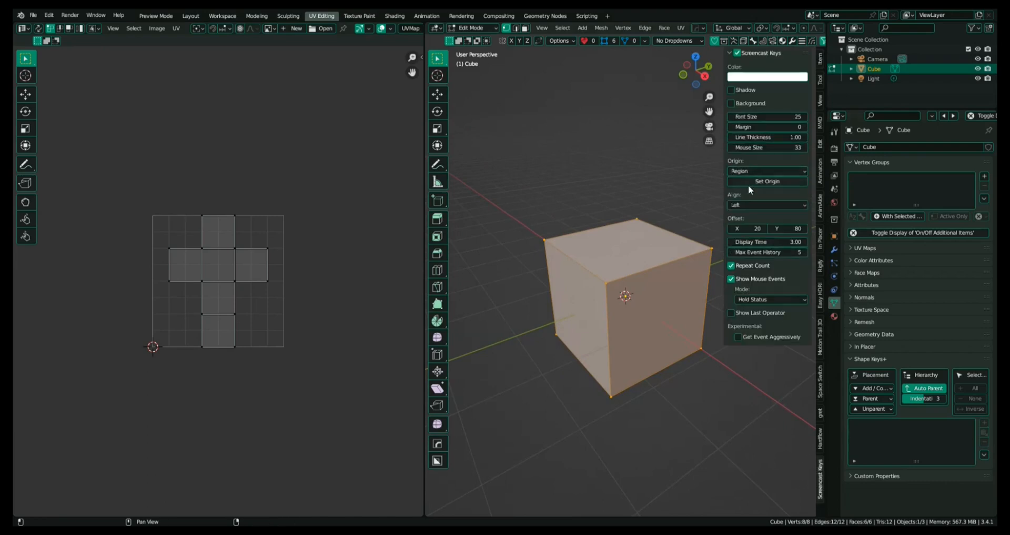
pyautogui.click(754, 168)
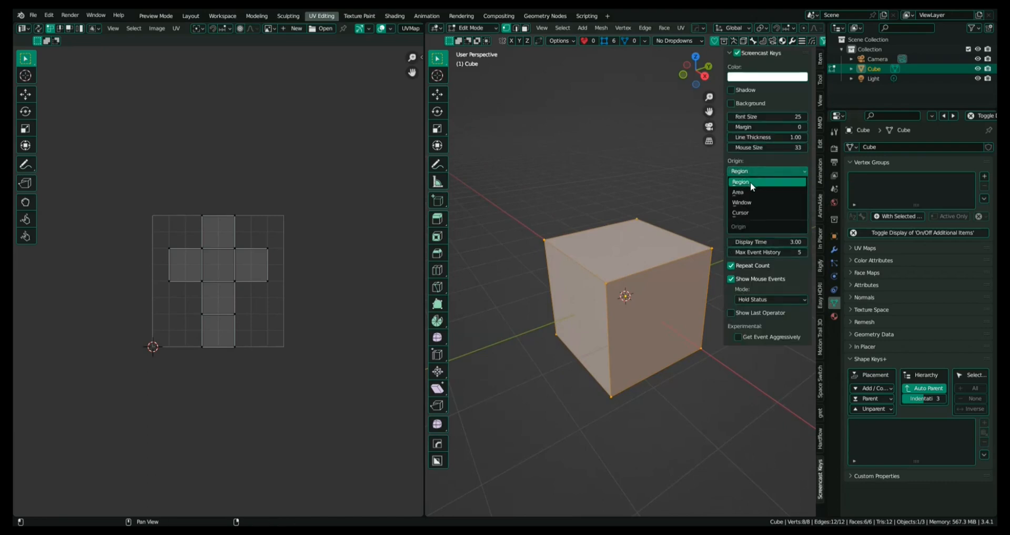
pyautogui.click(751, 182)
pyautogui.click(592, 196)
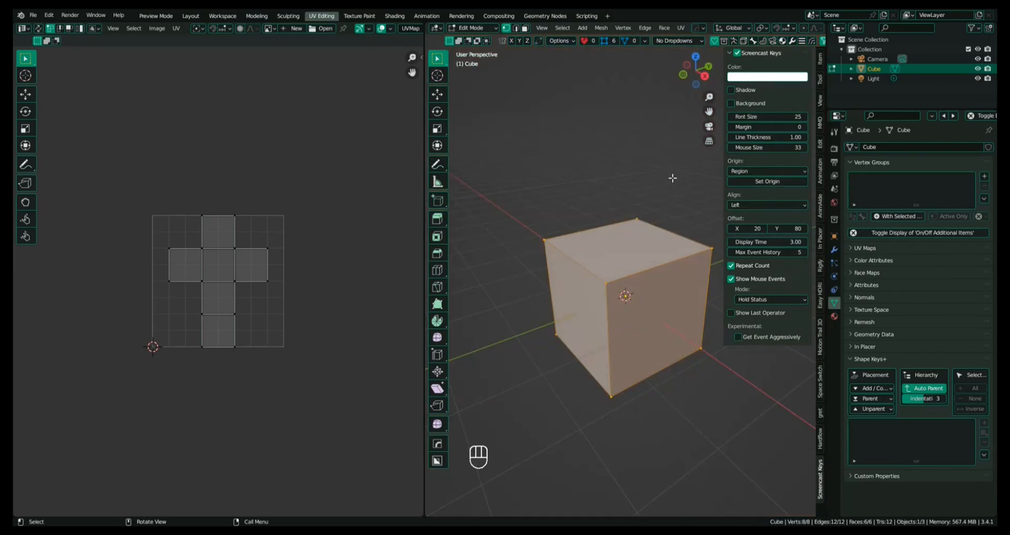
pyautogui.press('n')
# - Reset the UV mapping of the cube with all its faces selected
pyautogui.keyDown('shift'); pyautogui.moveTo(649, 231); pyautogui.dragTo(649, 222, button='middle'); pyautogui.keyUp('shift')
pyautogui.press('u')
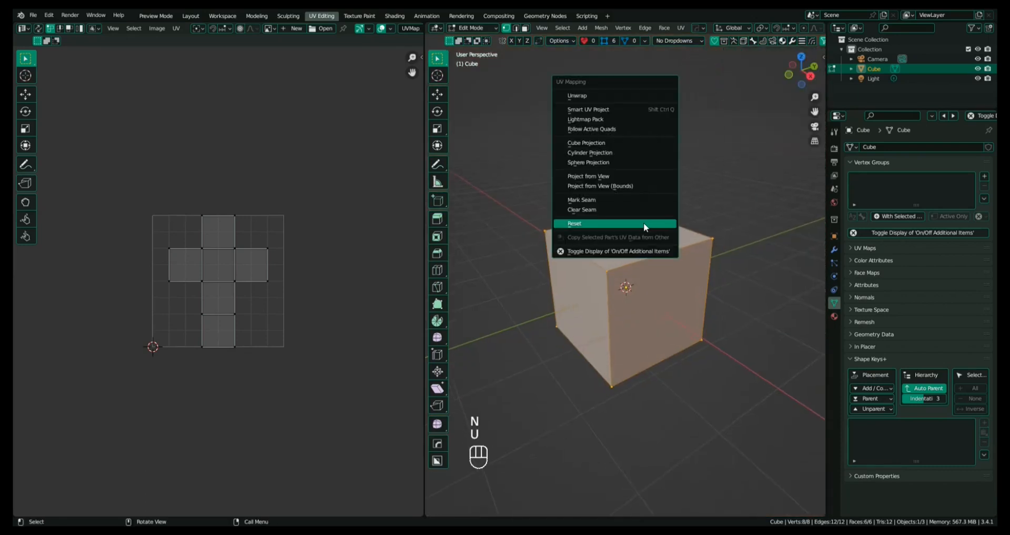
pyautogui.click(611, 223)
pyautogui.scroll(1, 222, 229)
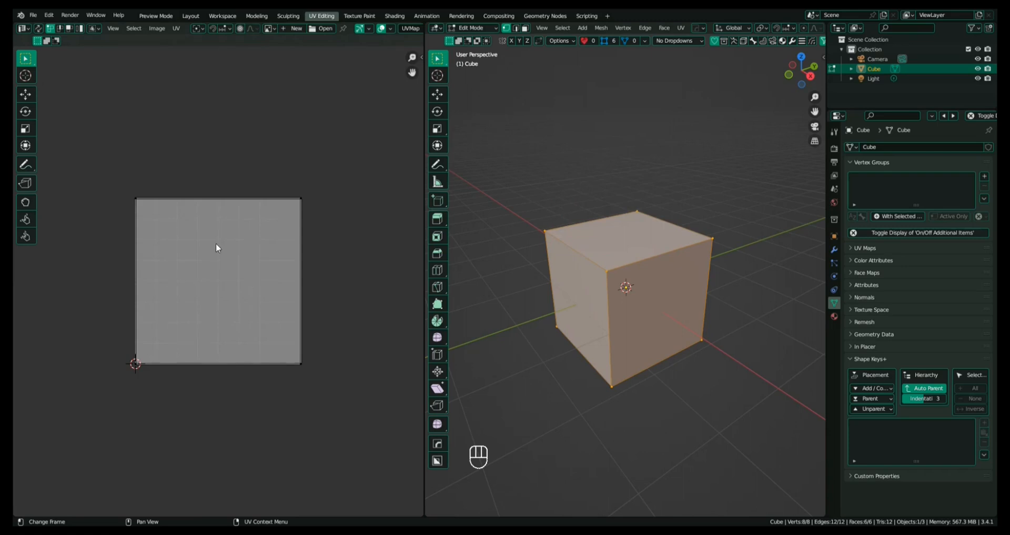
pyautogui.scroll(-1, 514, 249)
pyautogui.keyDown('shift'); pyautogui.moveTo(514, 249); pyautogui.dragTo(513, 248, button='middle'); pyautogui.keyUp('shift')
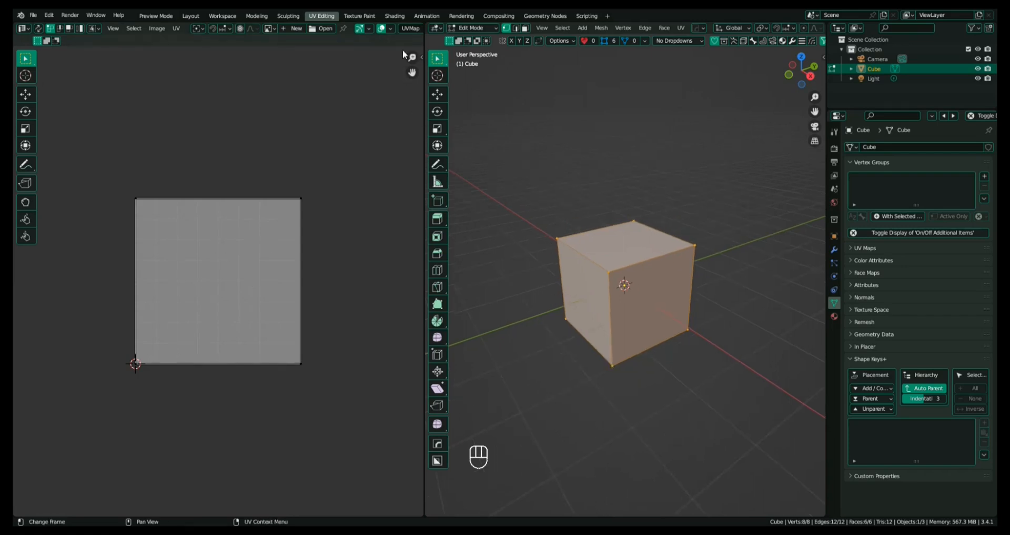
# - Switch to the Shading workspace and enlarge the node editor by raising its border with the 3D view
pyautogui.click(395, 15)
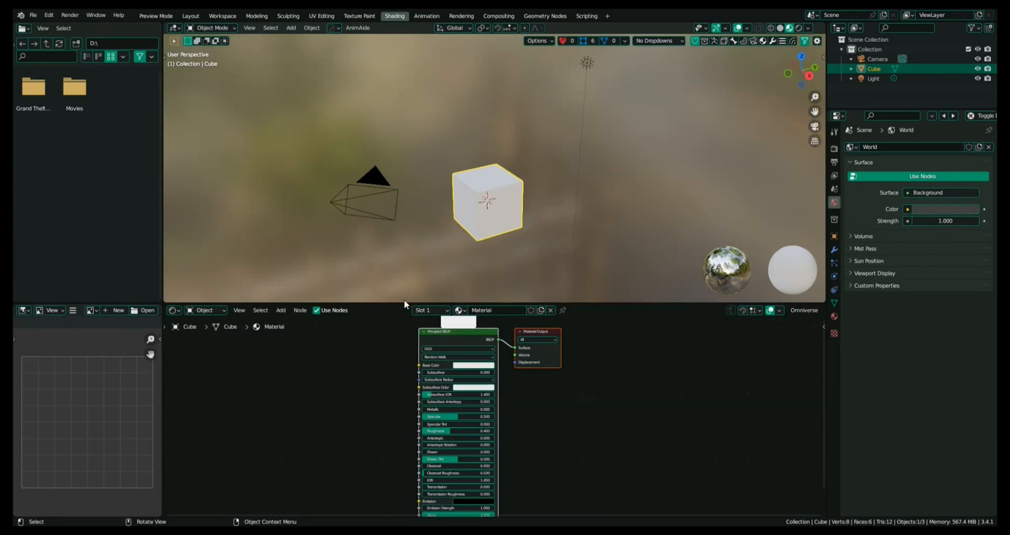
pyautogui.moveTo(401, 303); pyautogui.dragTo(401, 304)
pyautogui.moveTo(395, 256); pyautogui.dragTo(395, 254)
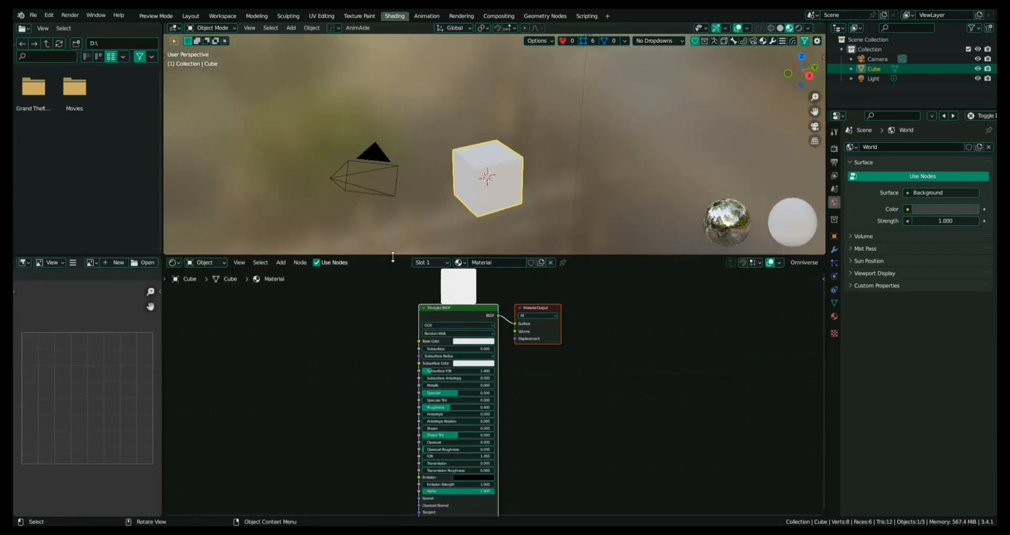
# - Add an Image Texture node to the cube's material, placed in front of the Principled BSDF node
pyautogui.scroll(3, 439, 301)
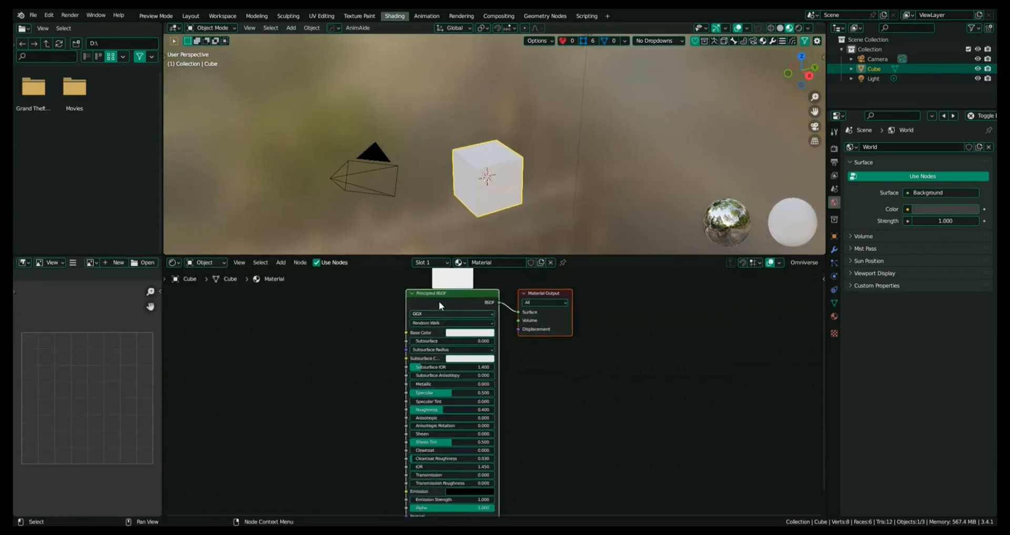
pyautogui.hotkey('shift', 'a')
pyautogui.click(373, 334)
pyautogui.write('im')
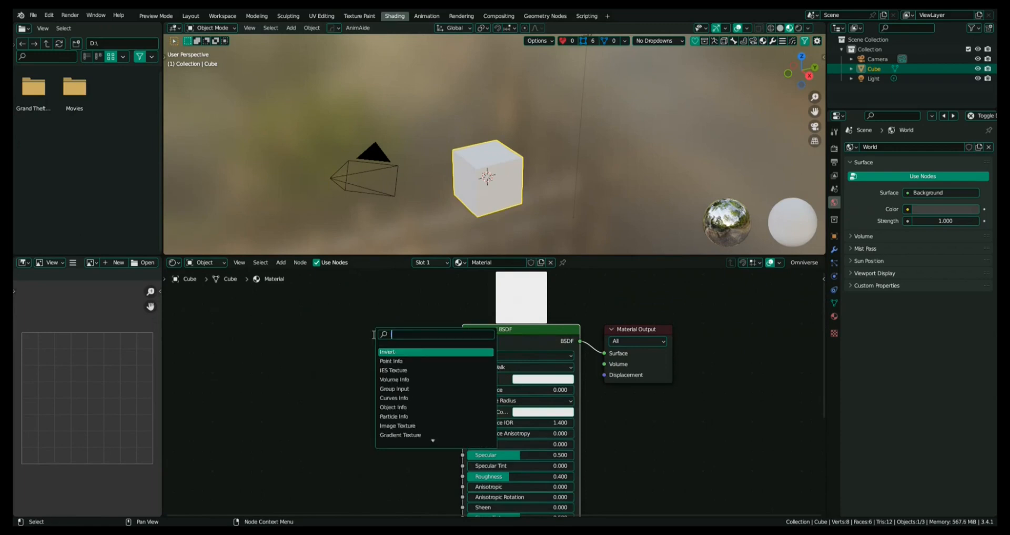
pyautogui.press('Return')
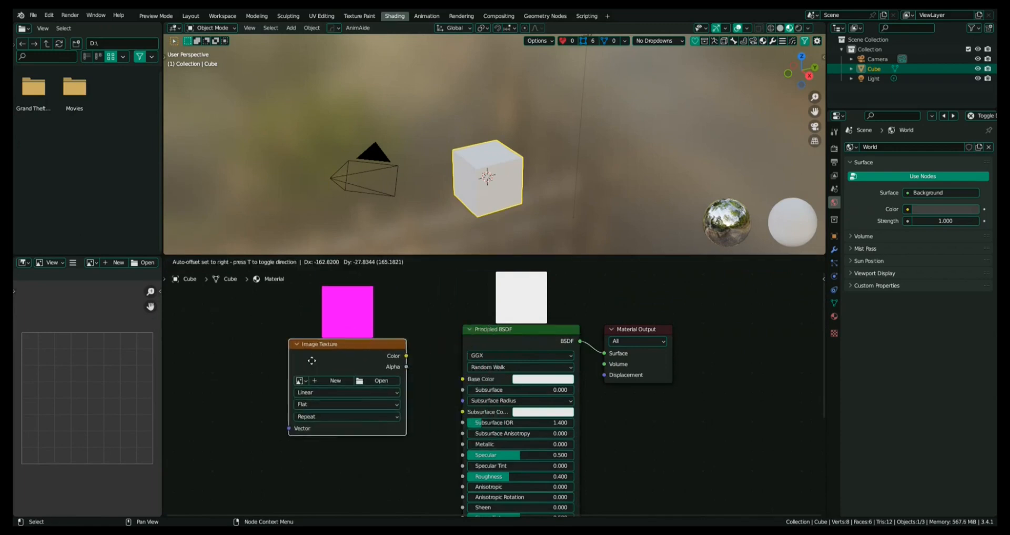
# - Move the Image Texture node slightly away and connect its Color output to the Principled BSDF's Base Color
pyautogui.moveTo(407, 357); pyautogui.dragTo(433, 363)
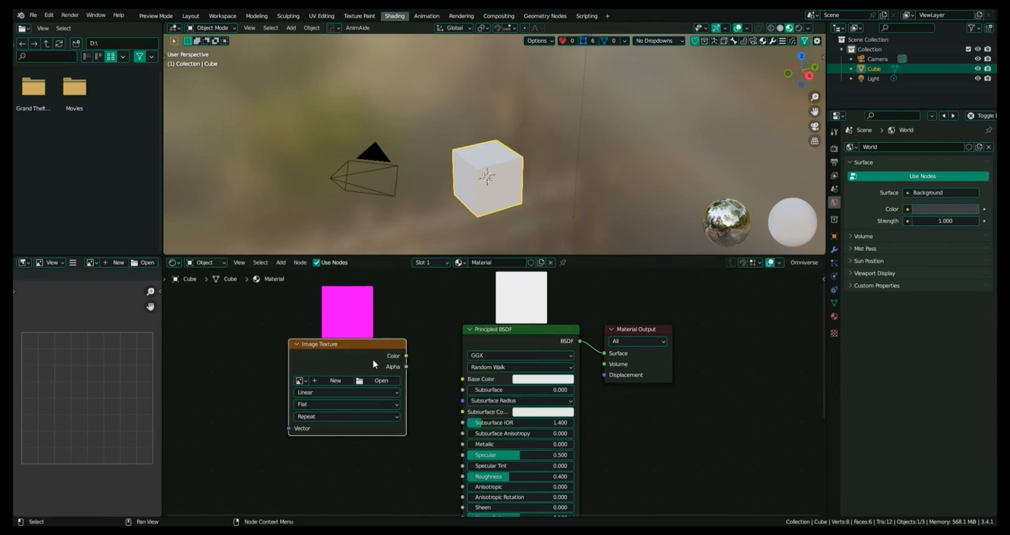
pyautogui.moveTo(372, 358); pyautogui.dragTo(412, 367)
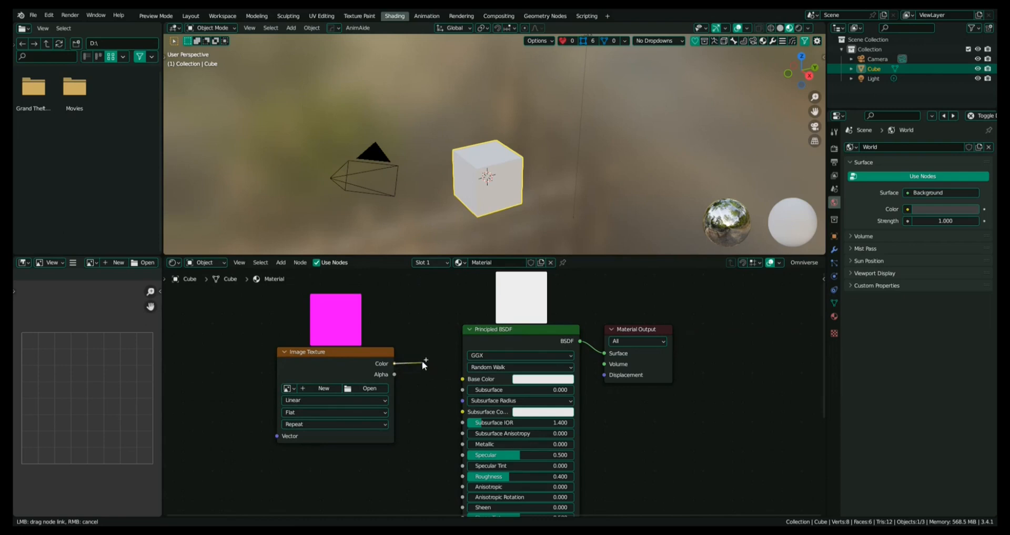
pyautogui.moveTo(461, 379); pyautogui.dragTo(461, 379)
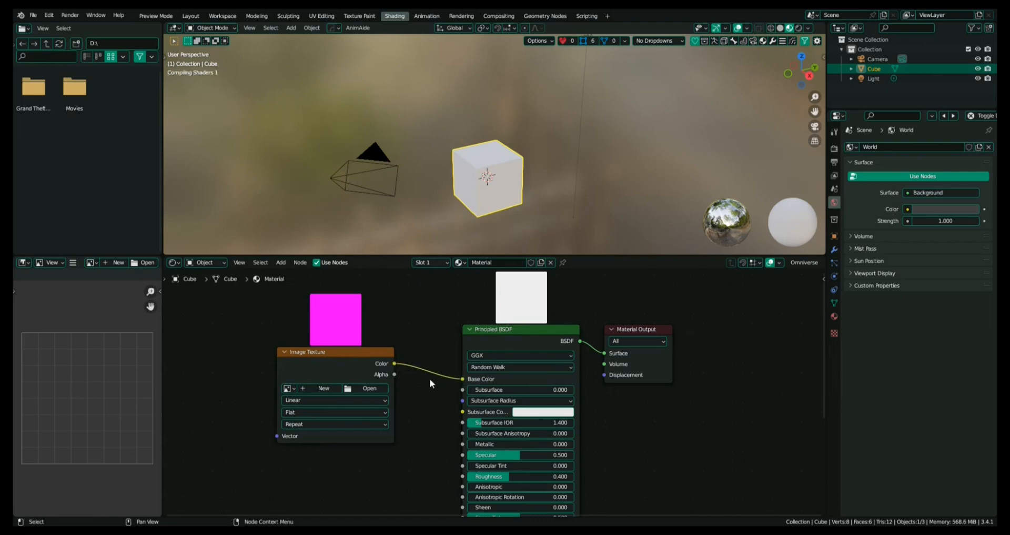
# - Cut the link between the Image Texture and Principled BSDF nodes and delete the Principled BSDF node
pyautogui.keyDown('ctrl'); pyautogui.hscroll(-3, 429, 378); pyautogui.keyUp('ctrl')
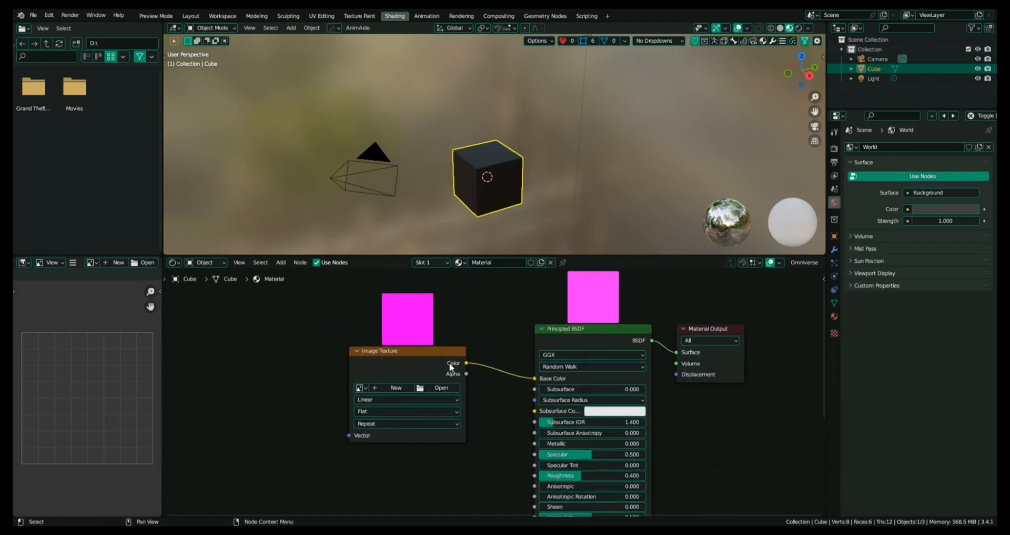
pyautogui.scroll(2, 479, 212)
pyautogui.scroll(-2, 537, 343)
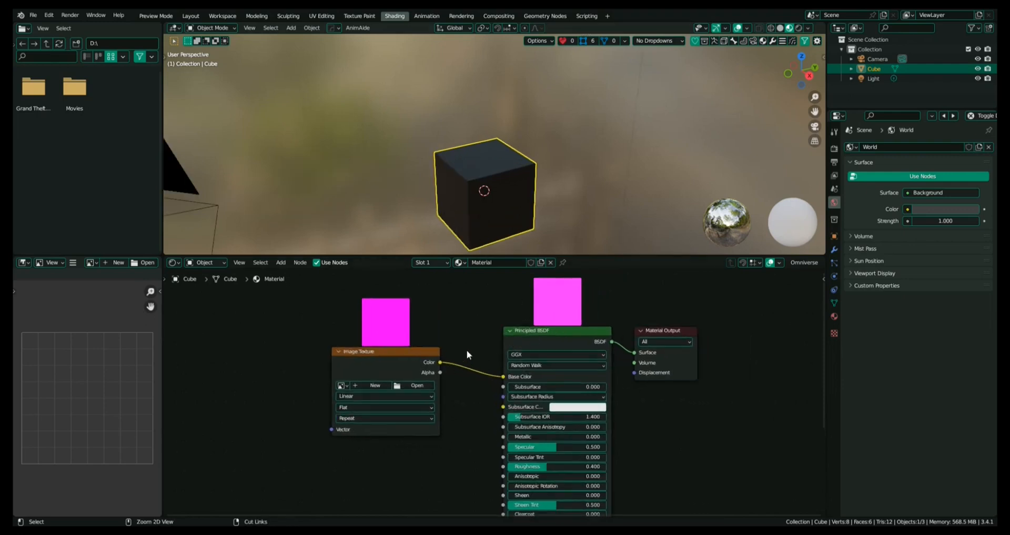
pyautogui.keyDown('ctrl'); pyautogui.moveTo(466, 349); pyautogui.dragTo(463, 392, button='right'); pyautogui.keyUp('ctrl')
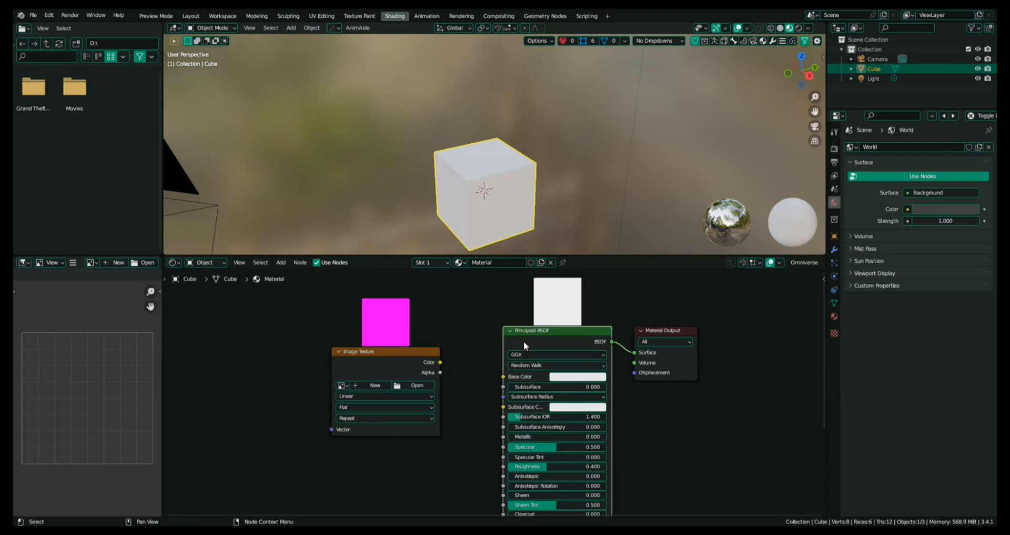
pyautogui.scroll(-2, 523, 340)
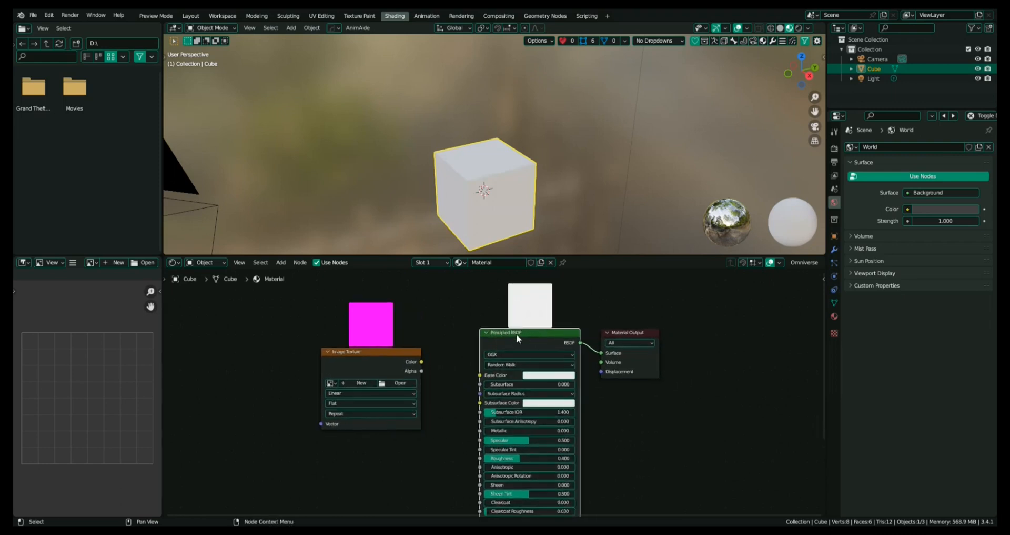
pyautogui.press('x')
# - Add an Emission node between the Image Texture and Material Output nodes
pyautogui.hotkey('shift', 'a')
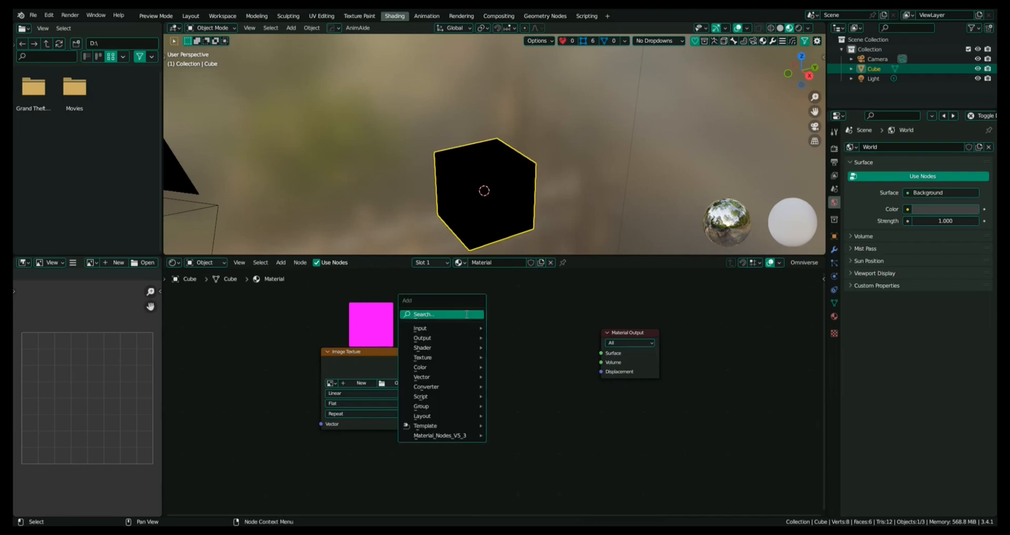
pyautogui.click(466, 313)
pyautogui.write('e')
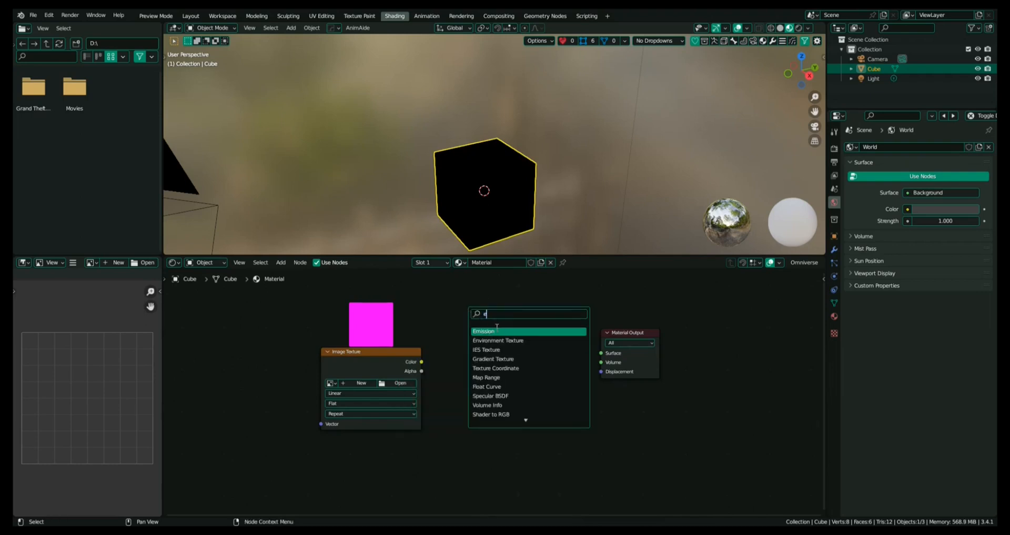
pyautogui.click(496, 330)
pyautogui.click(479, 355)
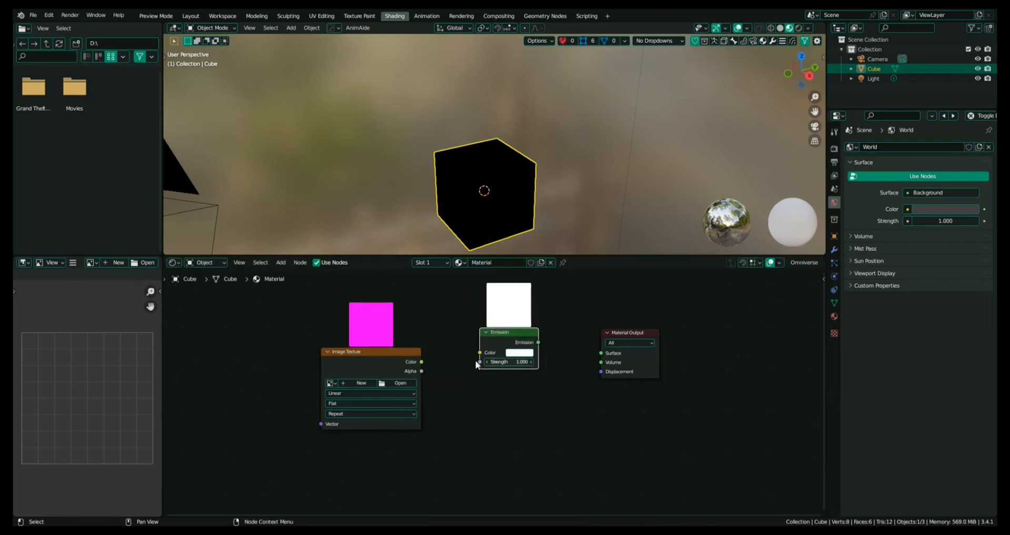
# - Connect the Image Texture's Color output to the Emission's Color input, and the Emission output to the Material Output's Surface
pyautogui.moveTo(421, 362); pyautogui.dragTo(431, 349)
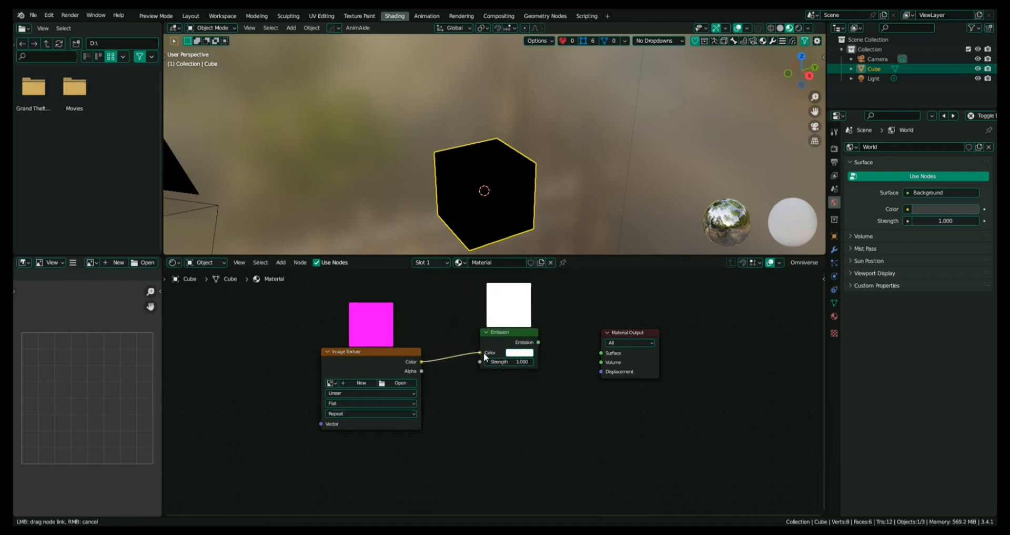
pyautogui.moveTo(481, 353); pyautogui.dragTo(598, 352)
pyautogui.scroll(-1, 421, 348)
pyautogui.moveTo(421, 348); pyautogui.dragTo(481, 347, button='middle')
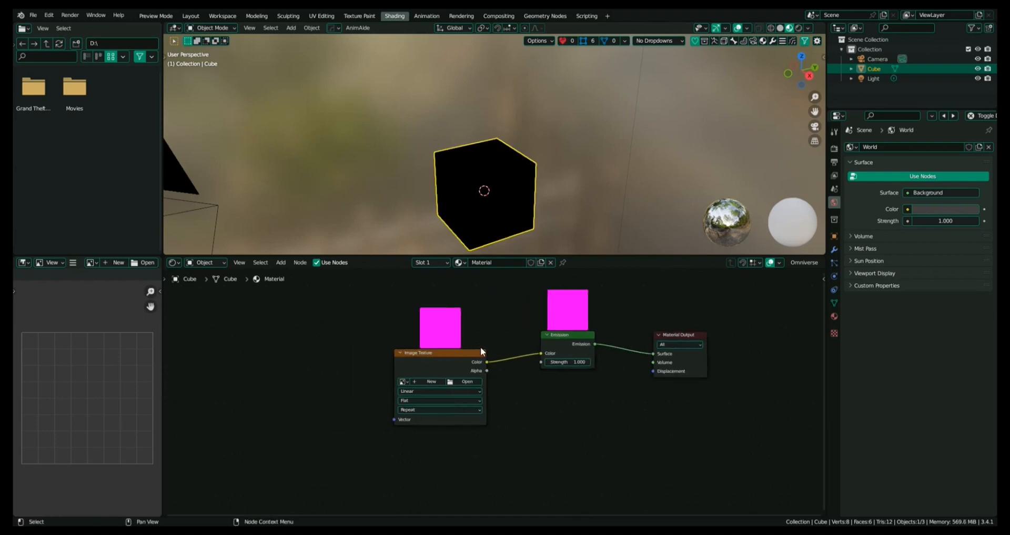
# - Load Wireframe grid.jpg from the Photoshop Projects 2023 folder inside the Art bookmark into the Image Texture node
pyautogui.scroll(2, 481, 349)
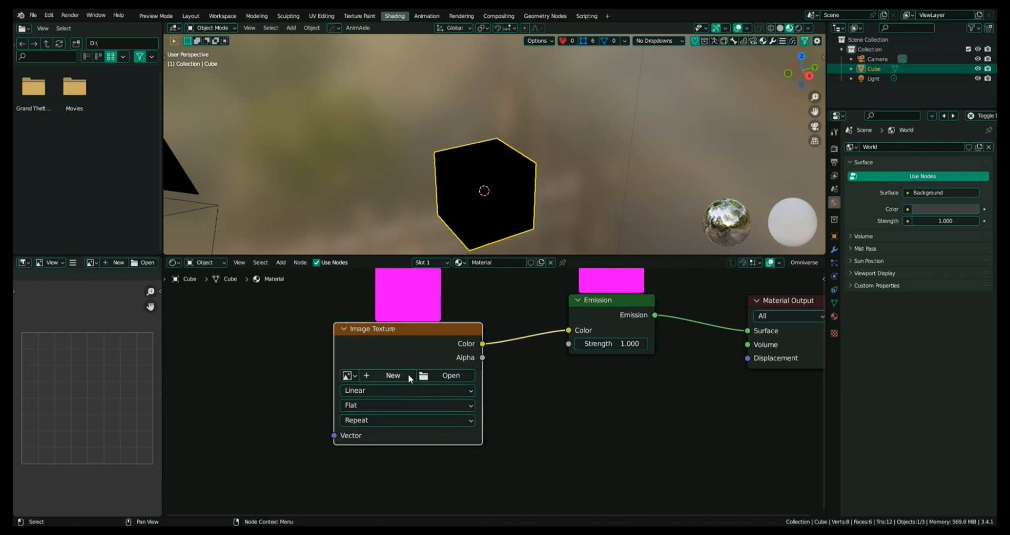
pyautogui.click(445, 375)
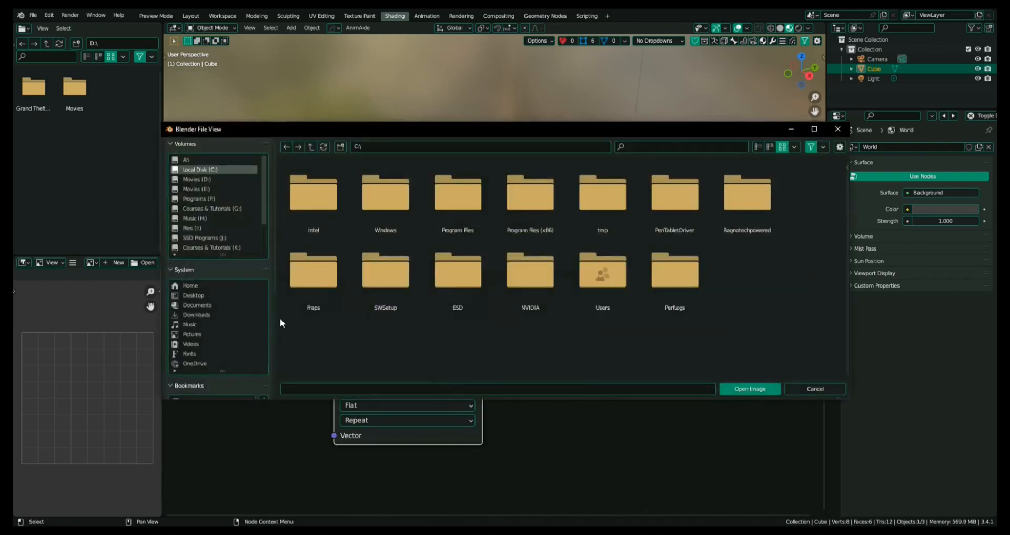
pyautogui.scroll(-3, 237, 338)
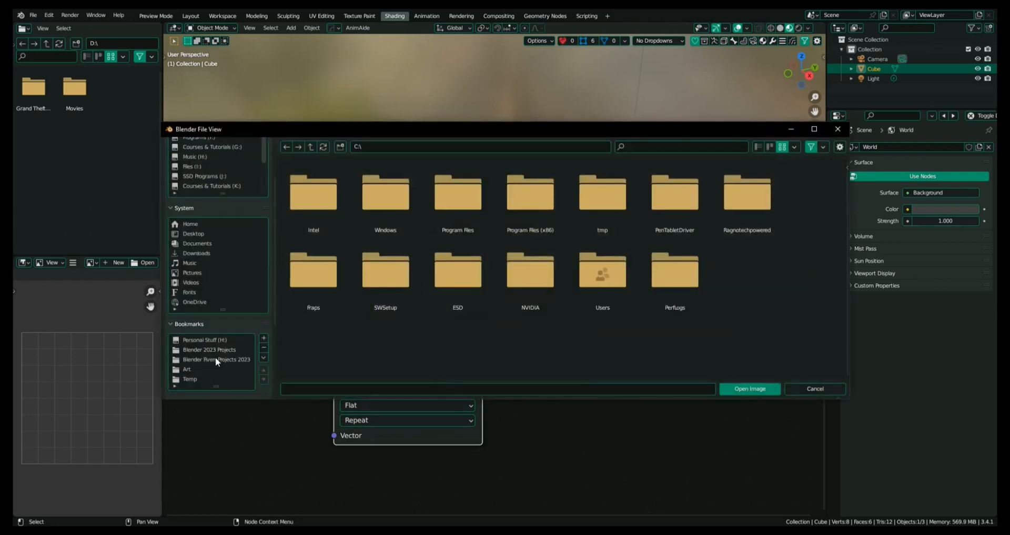
pyautogui.click(206, 368)
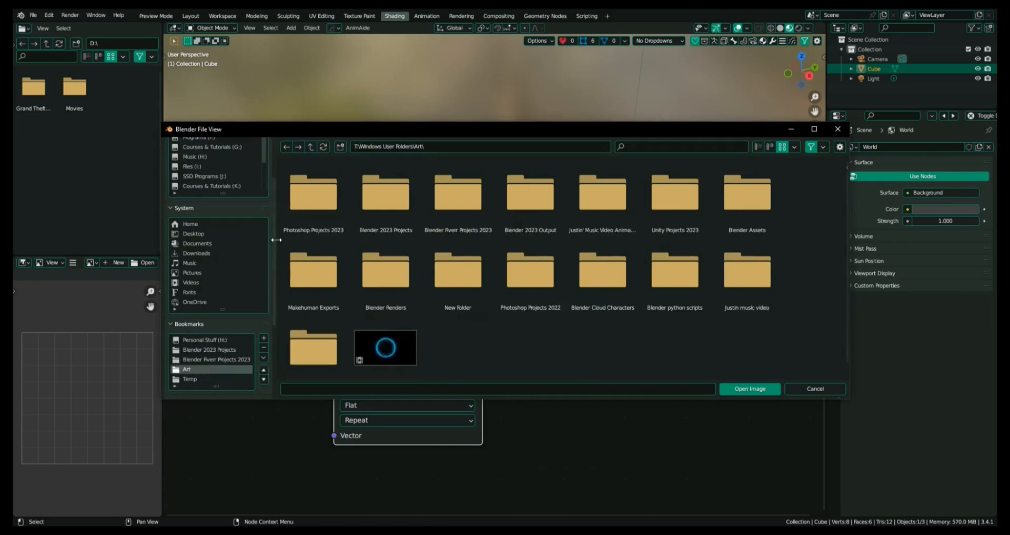
pyautogui.doubleClick(301, 214)
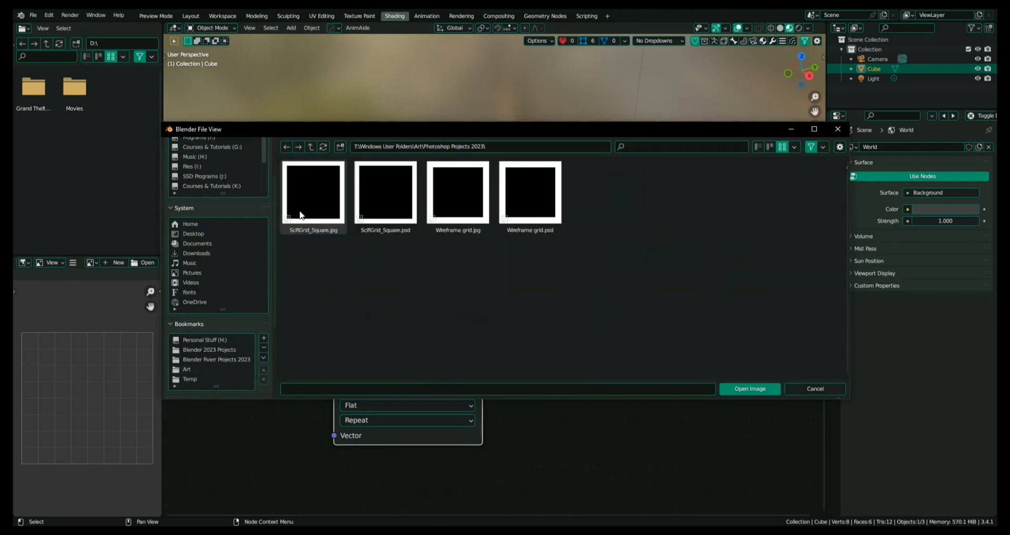
pyautogui.click(464, 208)
pyautogui.doubleClick(463, 204)
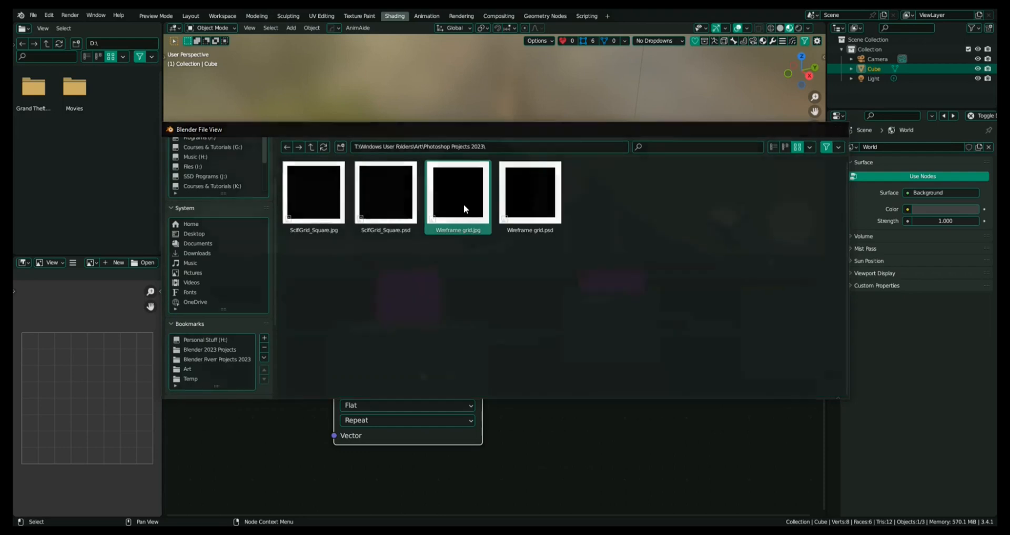
# - Spread the Wireframe grid.jpg image node and the Emission node apart to make room for another node between them
pyautogui.moveTo(495, 205)
pyautogui.mouseDown(button='middle')
pyautogui.moveTo(525, 200)
pyautogui.moveTo(484, 213)
pyautogui.mouseUp(button='middle')
pyautogui.scroll(-2, 484, 209)
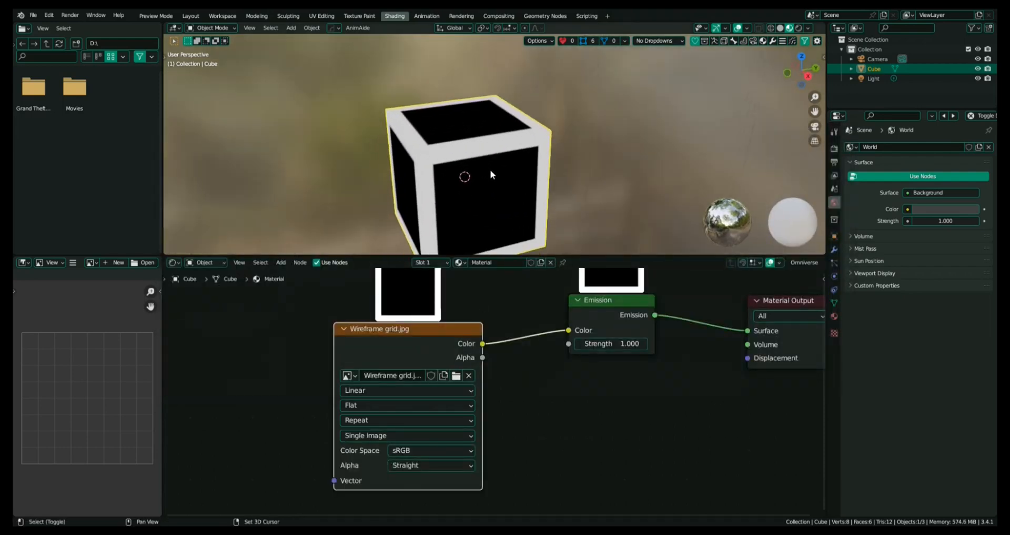
pyautogui.moveTo(490, 170); pyautogui.dragTo(456, 185, button='middle')
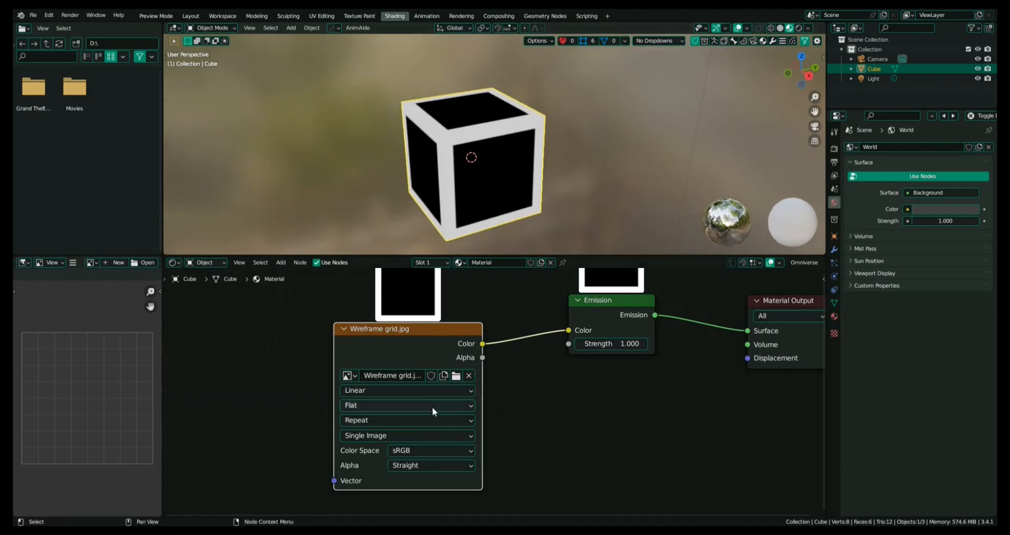
pyautogui.scroll(1, 431, 406)
pyautogui.scroll(-2, 487, 372)
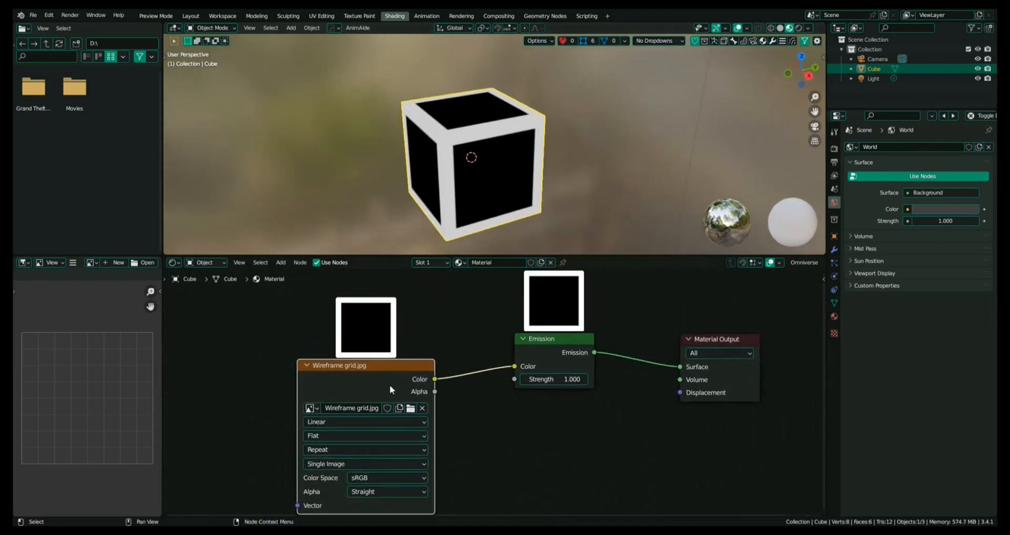
pyautogui.moveTo(369, 361); pyautogui.dragTo(239, 361)
pyautogui.scroll(-1, 526, 349)
pyautogui.moveTo(555, 354); pyautogui.dragTo(577, 372)
# - Insert a Math node into the link between the Wireframe grid.jpg image node and the Emission node
pyautogui.hotkey('shift', 'a')
pyautogui.click(459, 324)
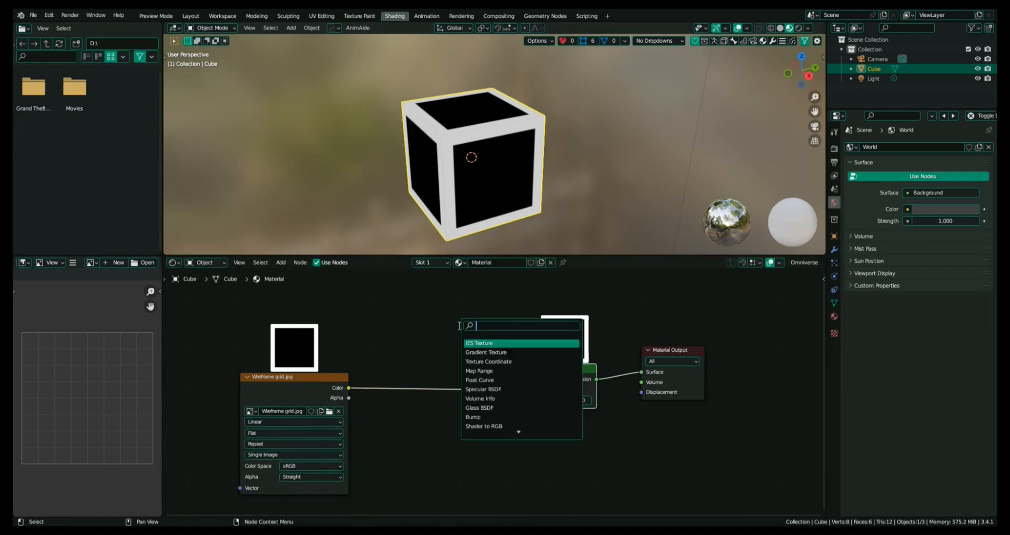
pyautogui.write('add')
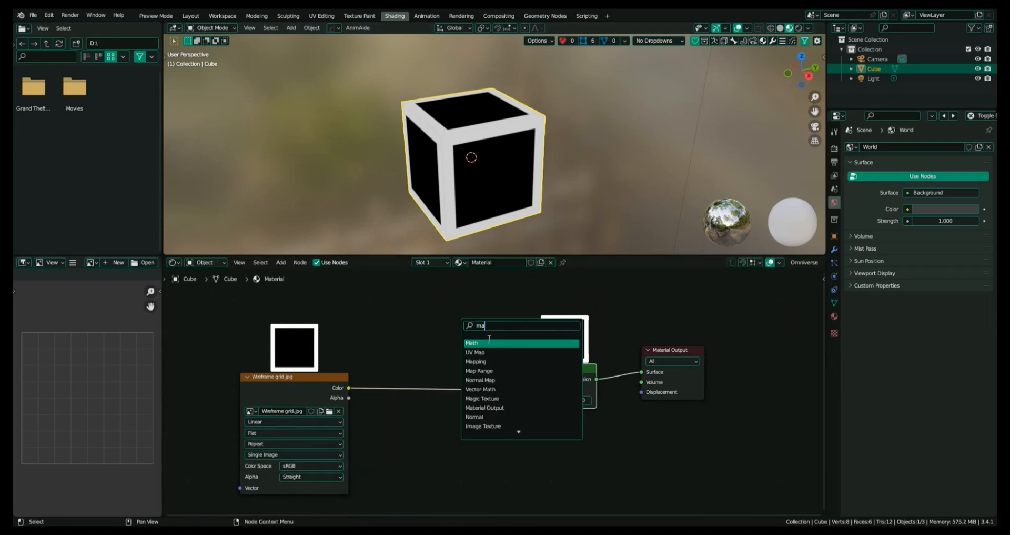
pyautogui.press('Return')
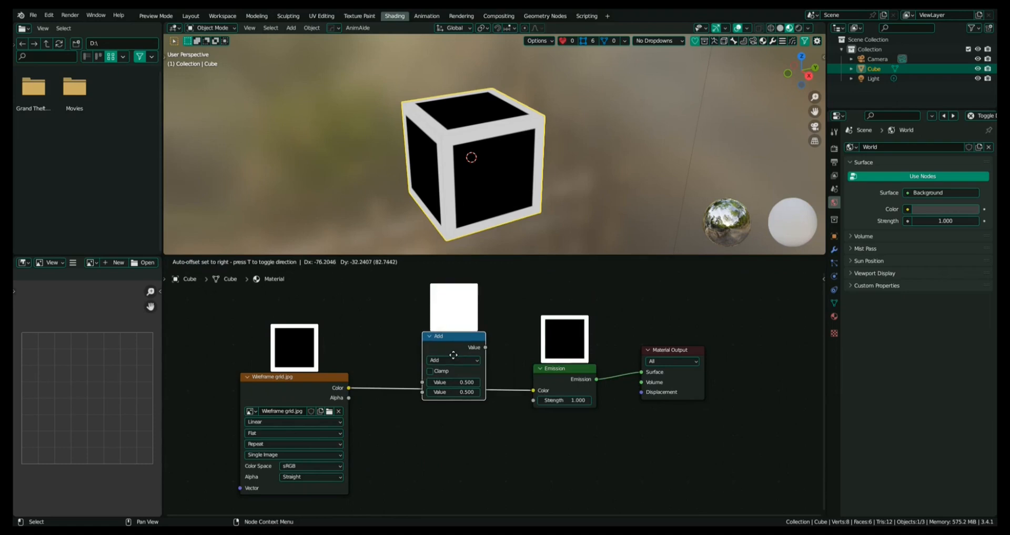
pyautogui.click(446, 363)
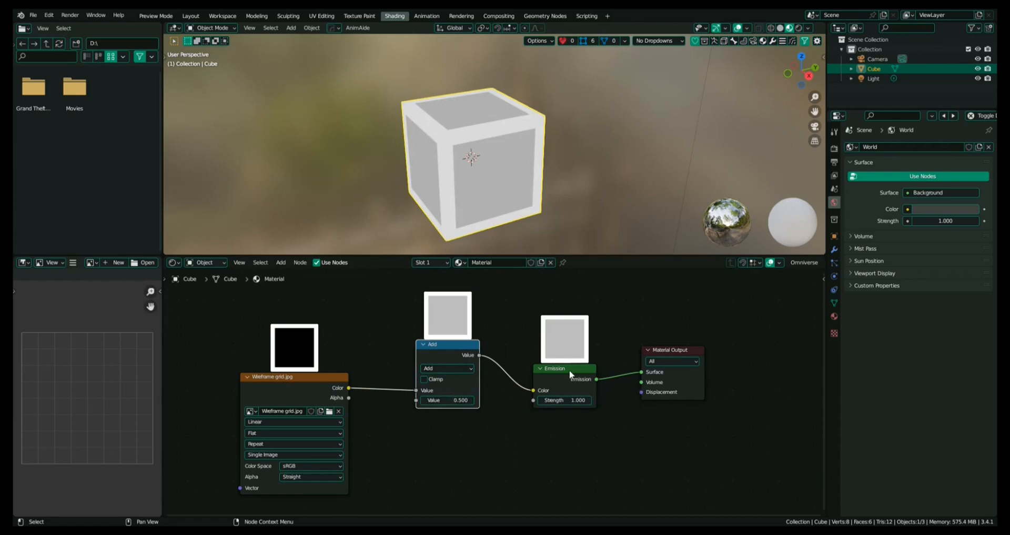
# - Move the Math node slightly down and change its operation to Multiply
pyautogui.scroll(-1, 469, 387)
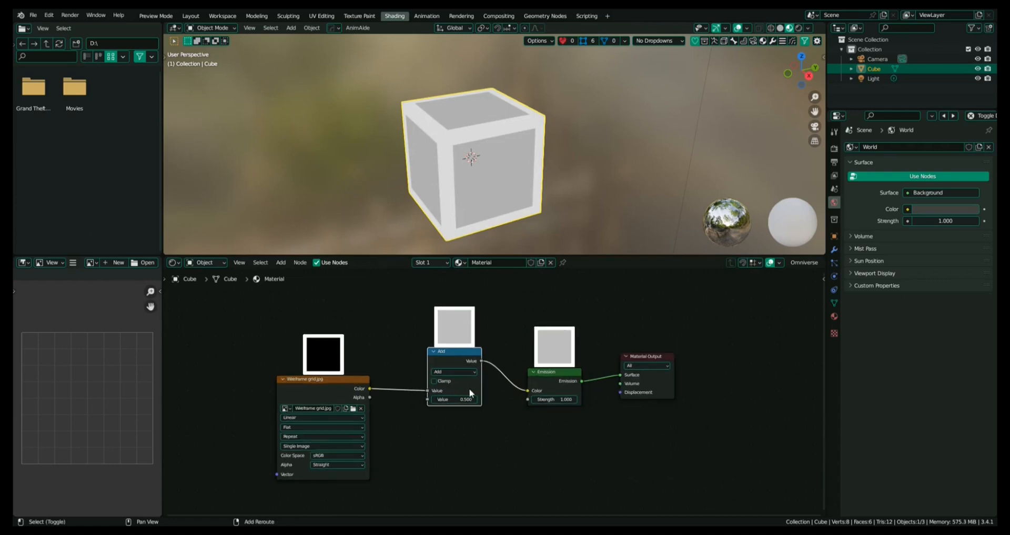
pyautogui.moveTo(469, 387); pyautogui.dragTo(488, 381, button='middle')
pyautogui.scroll(1, 488, 381)
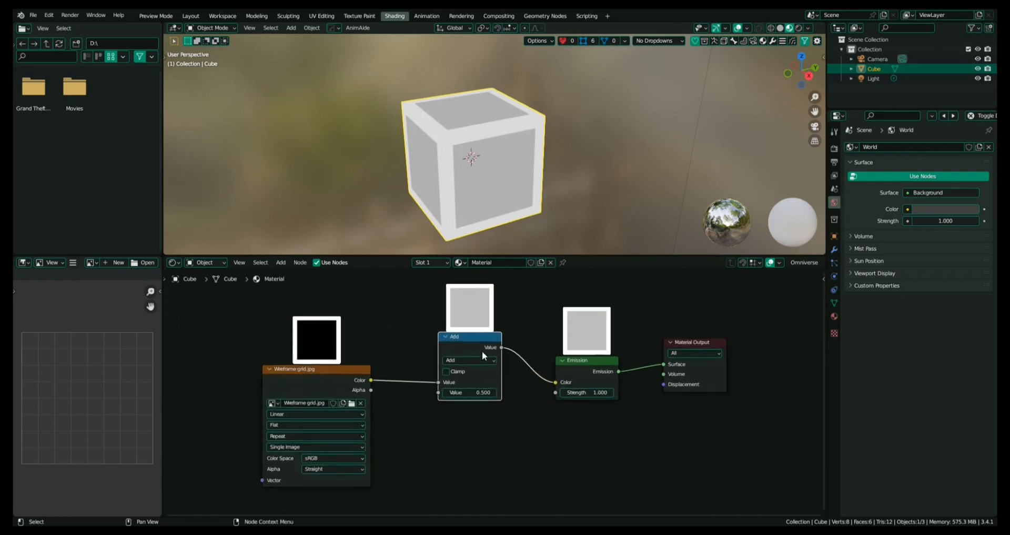
pyautogui.moveTo(479, 348); pyautogui.dragTo(477, 372)
pyautogui.click(473, 383)
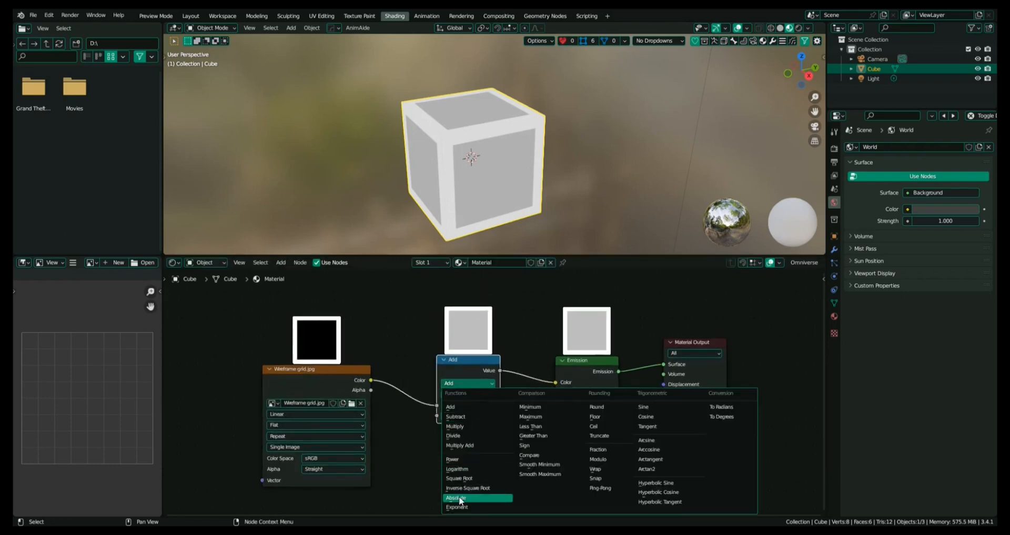
pyautogui.click(467, 425)
pyautogui.scroll(2, 472, 396)
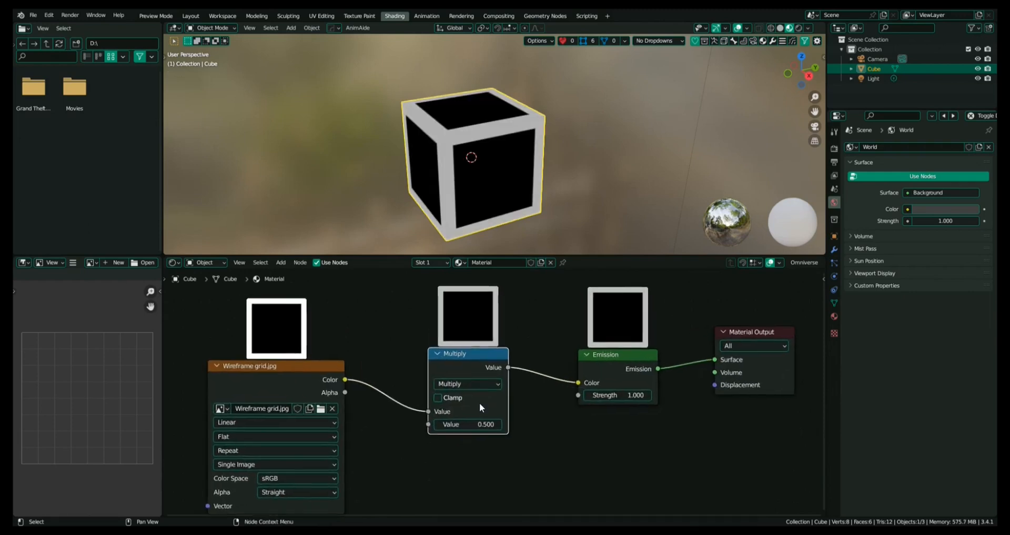
# - Enable Bloom in the Eevee render settings
pyautogui.scroll(1, 479, 402)
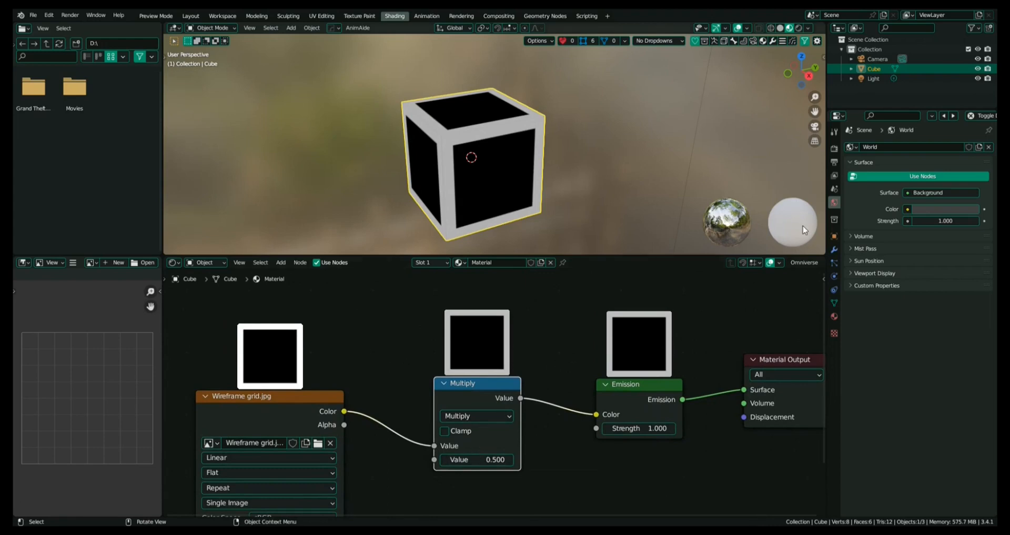
pyautogui.click(834, 148)
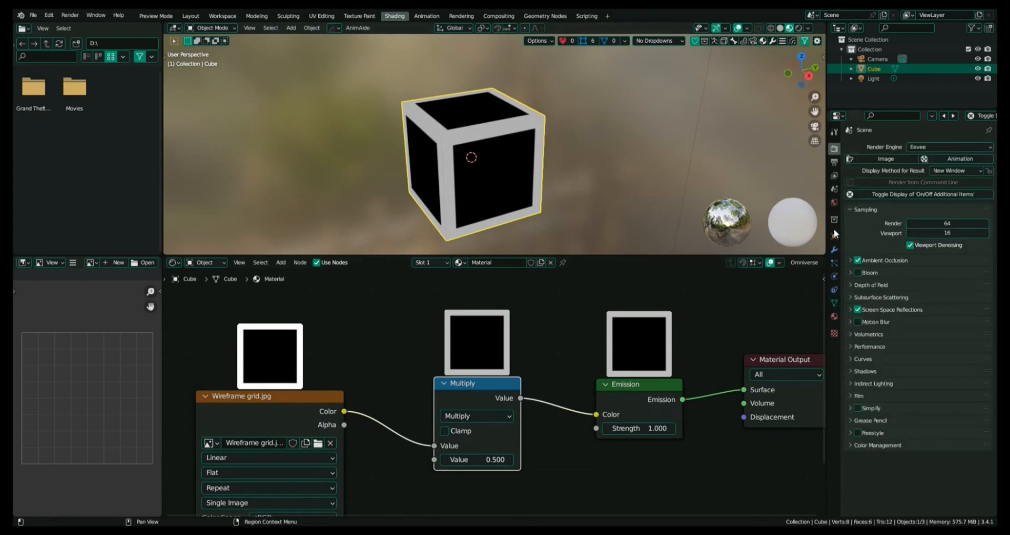
pyautogui.click(859, 272)
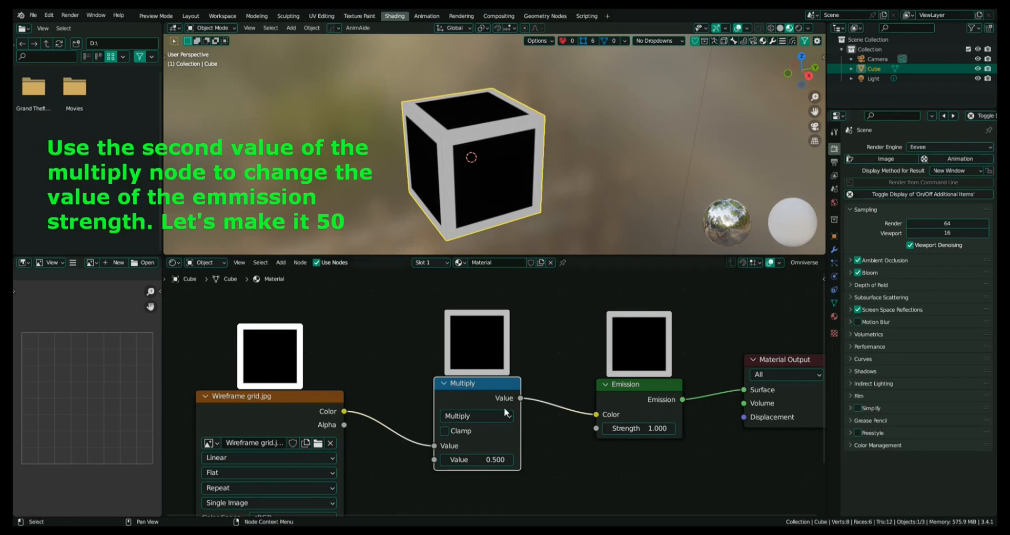
# - Set the Multiply node's second value to 50 to strengthen the glow of the cube's borders
pyautogui.scroll(-1, 571, 426)
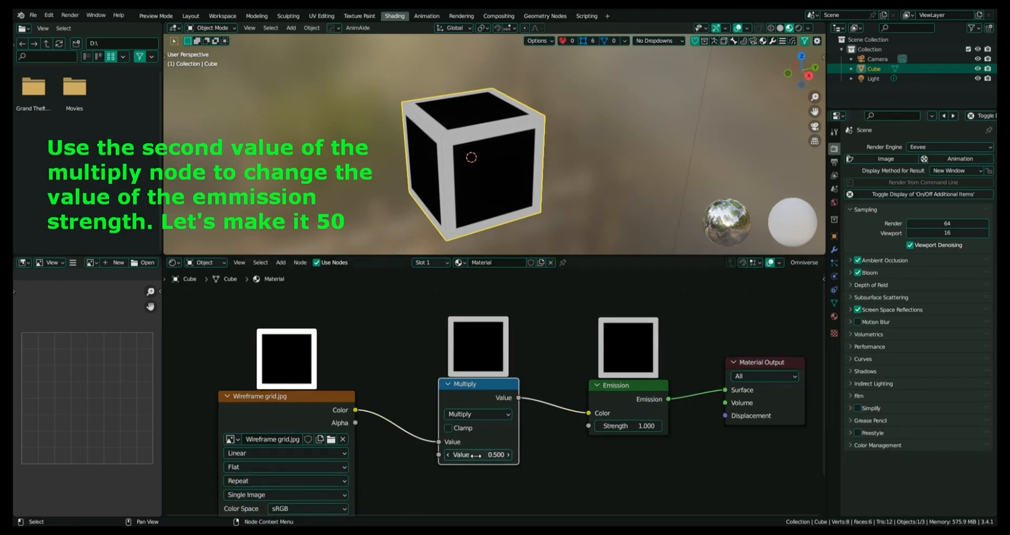
pyautogui.moveTo(476, 454); pyautogui.dragTo(506, 454)
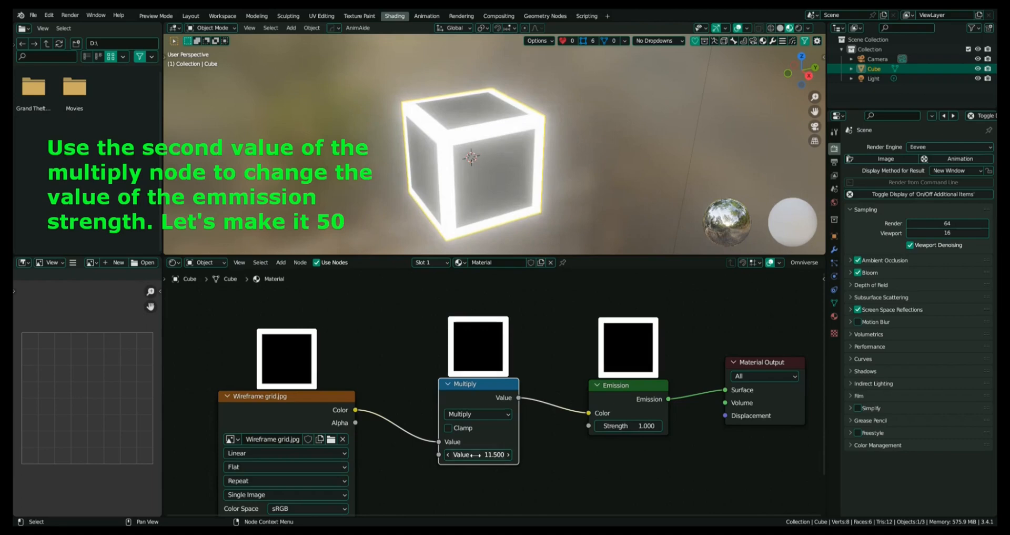
pyautogui.click(476, 455)
pyautogui.write('50')
pyautogui.press('Return')
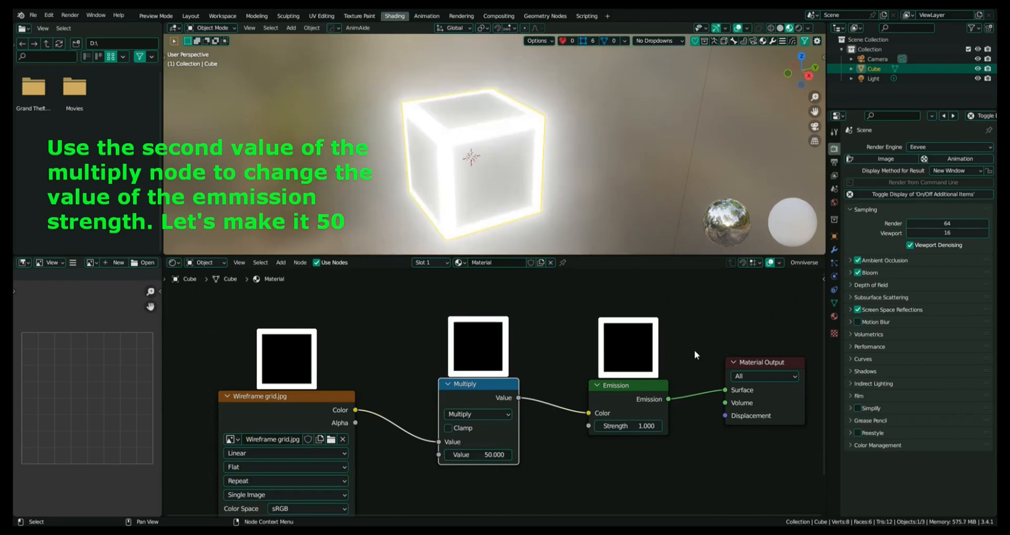
# - Select the image, Multiply and Emission nodes together and move them away from the Material Output node
pyautogui.moveTo(625, 388); pyautogui.dragTo(585, 366, button='middle')
pyautogui.click(584, 367)
pyautogui.scroll(-4, 583, 369)
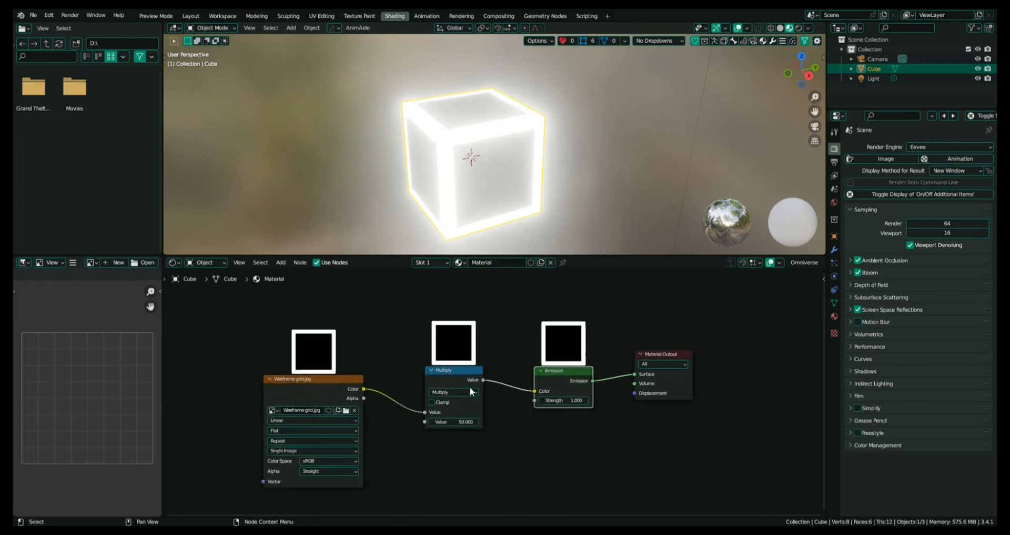
pyautogui.moveTo(224, 369); pyautogui.dragTo(587, 389)
pyautogui.press('g')
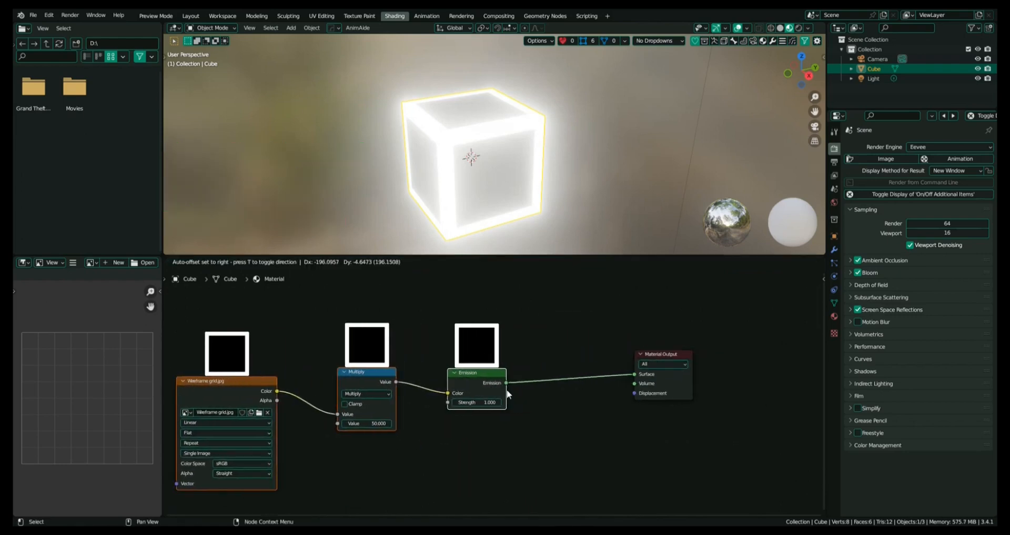
pyautogui.click(506, 394)
pyautogui.keyDown('shift'); pyautogui.moveTo(519, 394); pyautogui.dragTo(547, 415, button='middle'); pyautogui.keyUp('shift')
pyautogui.scroll(1, 549, 394)
pyautogui.scroll(-1, 545, 395)
pyautogui.keyDown('shift'); pyautogui.moveTo(382, 402); pyautogui.dragTo(422, 390, button='middle'); pyautogui.keyUp('shift')
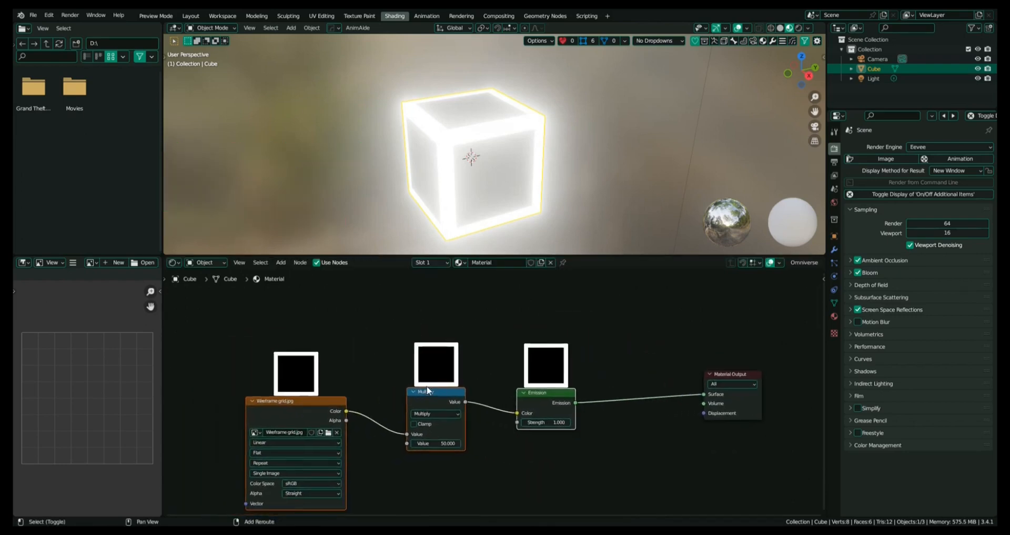
# - Add a Transparent BSDF node and place it above the Emission node
pyautogui.click(484, 324)
pyautogui.hotkey('shift', 'a')
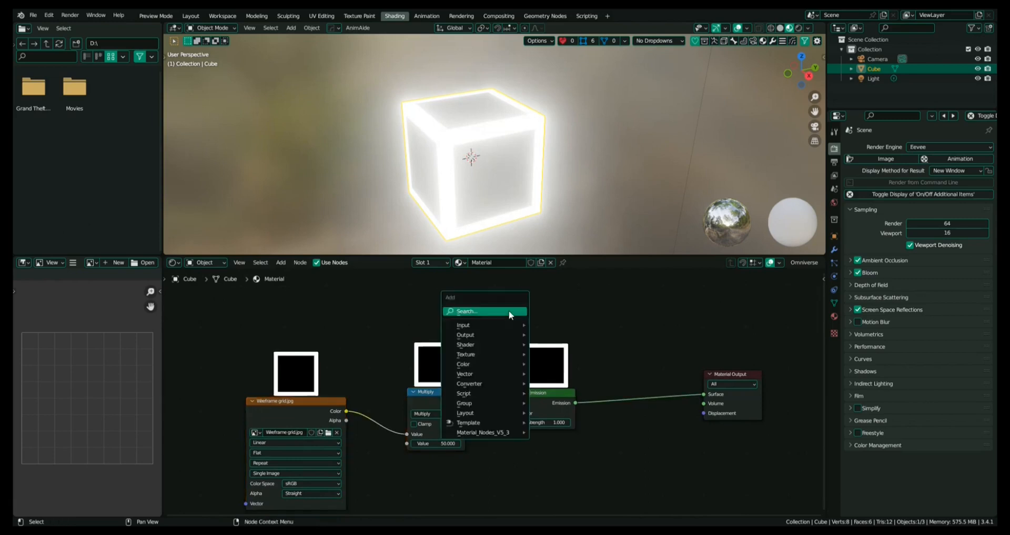
pyautogui.write('ttr')
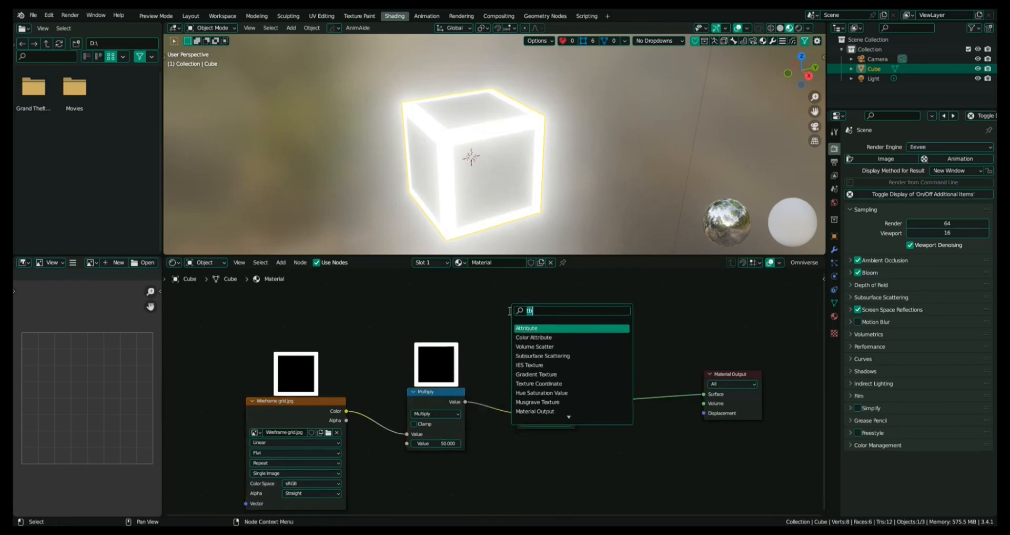
pyautogui.press('BackSpace')
pyautogui.press('BackSpace')
pyautogui.write('ra')
pyautogui.click(556, 336)
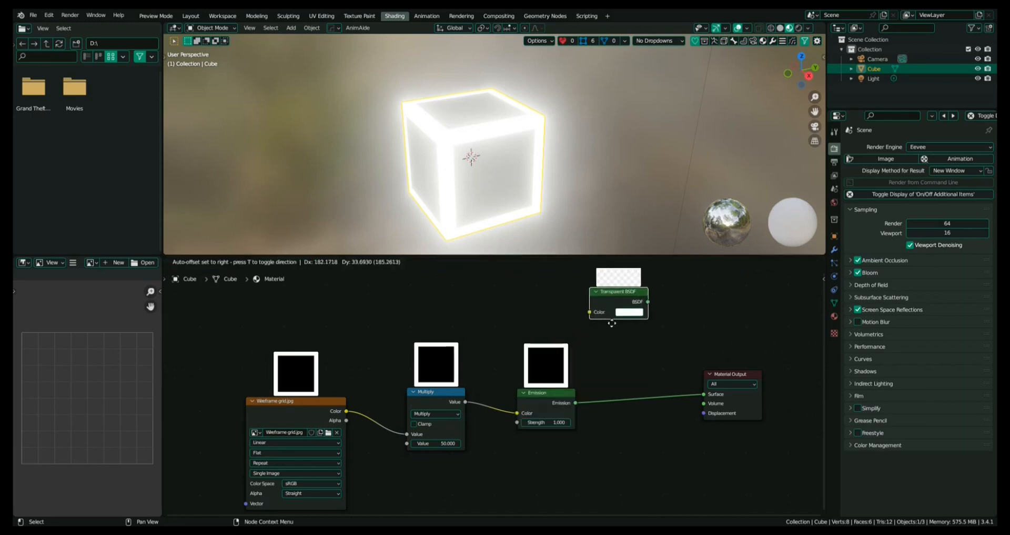
pyautogui.click(550, 335)
# - Add a Mix Shader node and insert it on the link between the Emission and Material Output nodes
pyautogui.scroll(-1, 621, 344)
pyautogui.keyDown('shift'); pyautogui.moveTo(624, 344); pyautogui.dragTo(577, 359, button='middle'); pyautogui.keyUp('shift')
pyautogui.hotkey('shift', 'a')
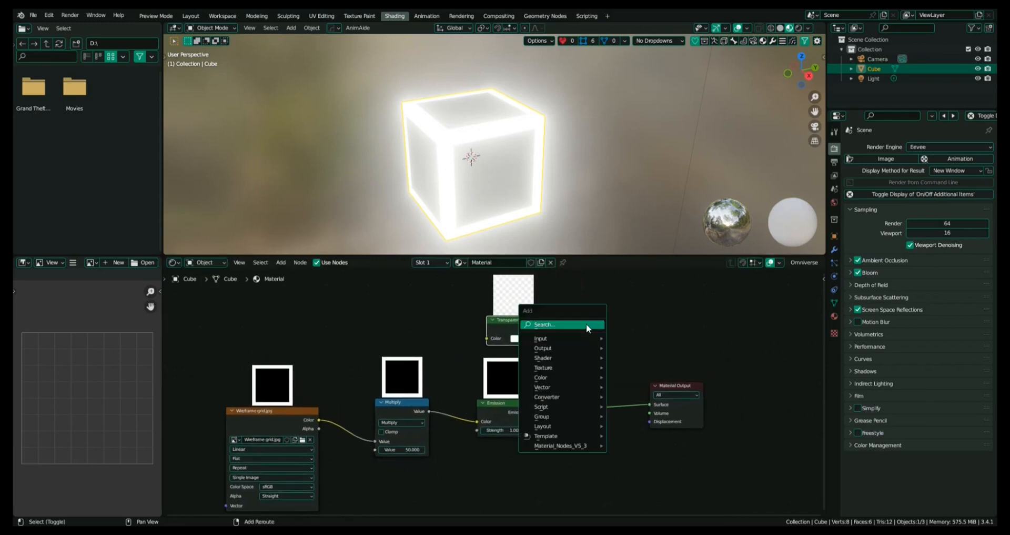
pyautogui.click(586, 323)
pyautogui.write('m')
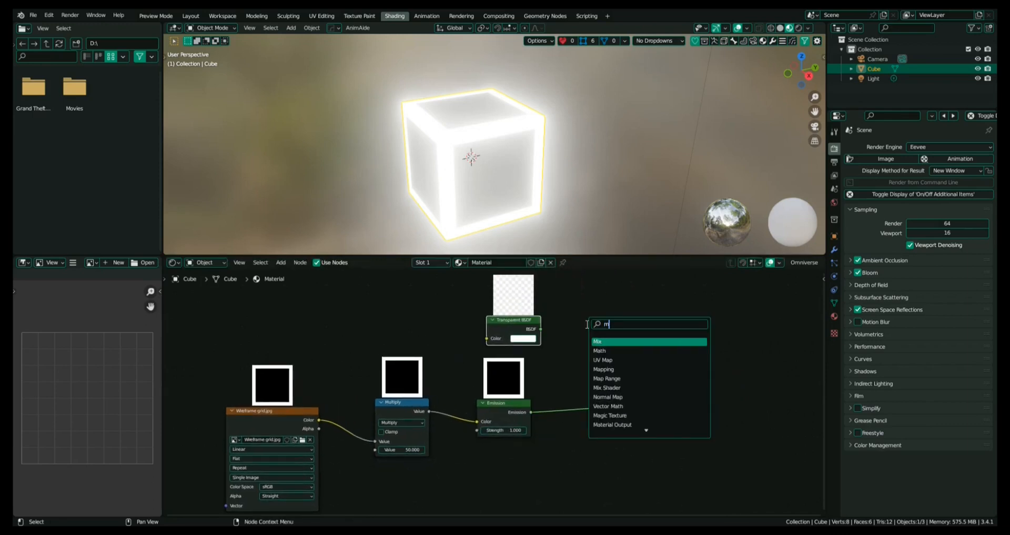
pyautogui.click(606, 350)
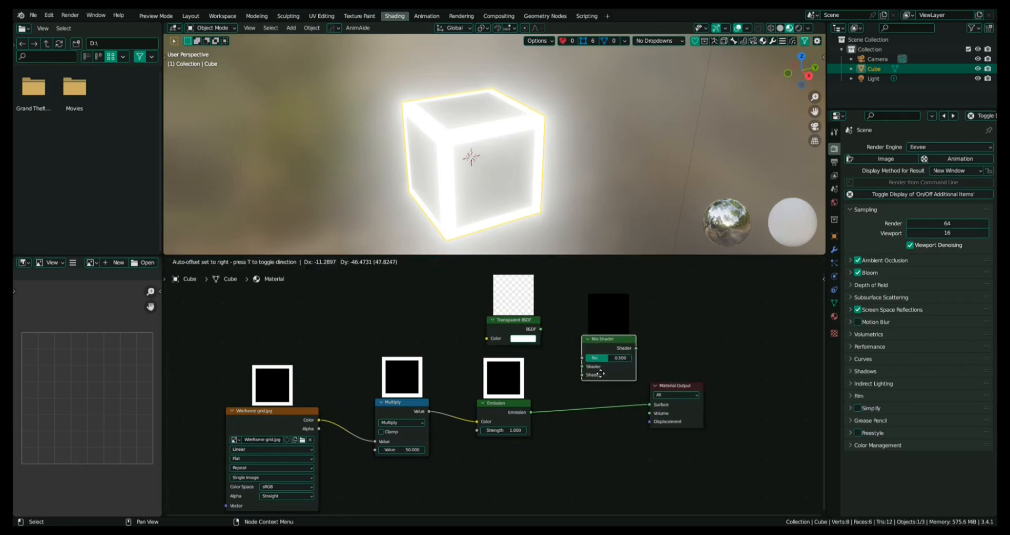
pyautogui.click(607, 371)
pyautogui.moveTo(616, 340); pyautogui.dragTo(593, 369)
pyautogui.moveTo(564, 405); pyautogui.dragTo(564, 406)
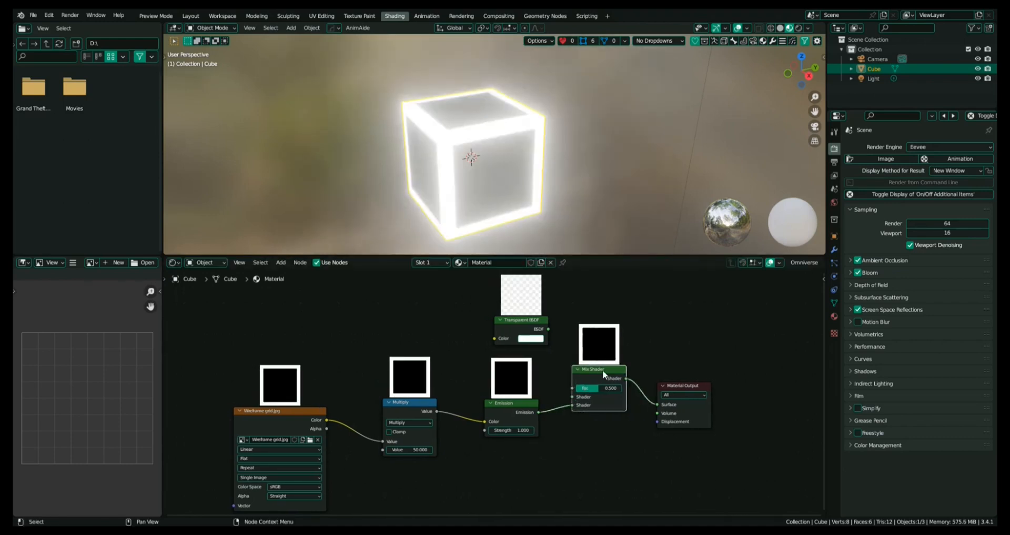
# - Space out the Mix Shader and Material Output nodes, and connect the Transparent BSDF output to the Mix Shader's first Shader input
pyautogui.moveTo(602, 370); pyautogui.dragTo(617, 365)
pyautogui.moveTo(671, 384); pyautogui.dragTo(701, 365)
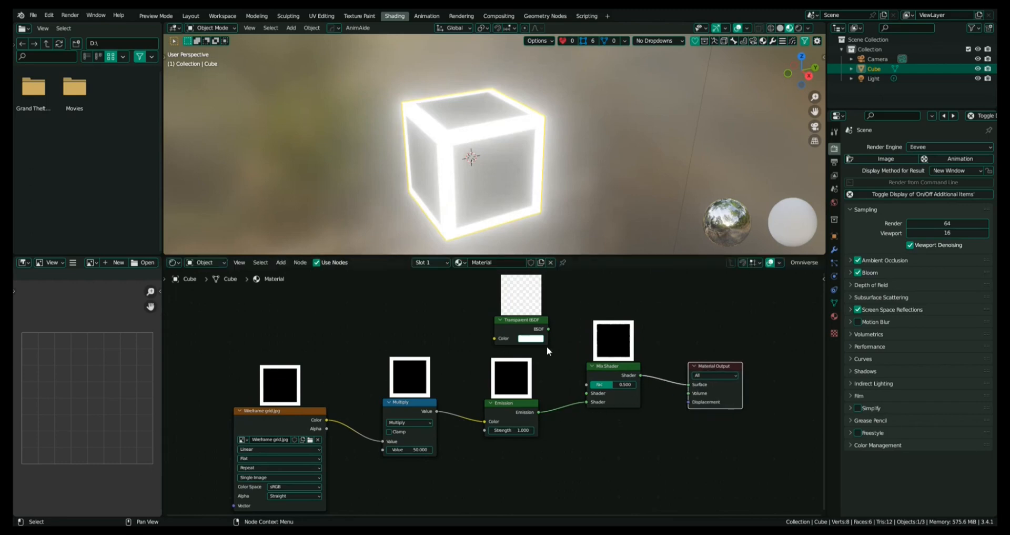
pyautogui.moveTo(548, 329); pyautogui.dragTo(531, 346)
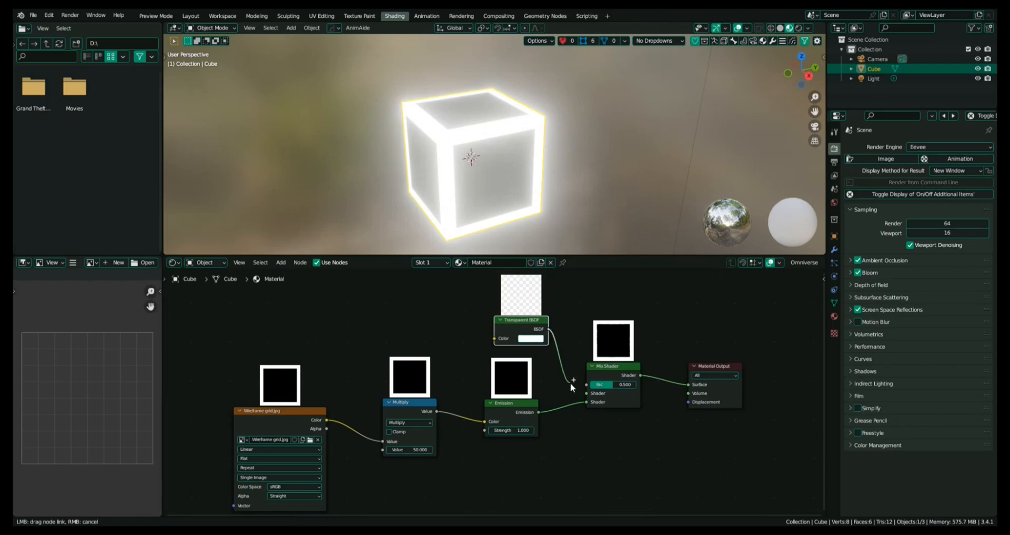
pyautogui.moveTo(570, 383); pyautogui.dragTo(589, 390)
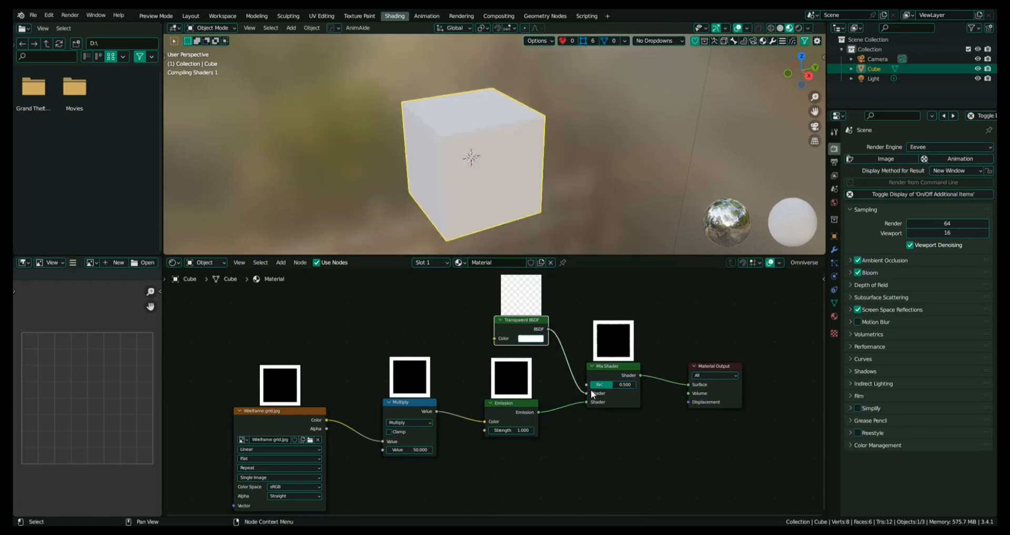
# - Examine the cube's mixed material from several angles and check the Transparent BSDF's color settings and the node setup
pyautogui.moveTo(526, 200); pyautogui.dragTo(481, 188, button='middle')
pyautogui.scroll(1, 570, 314)
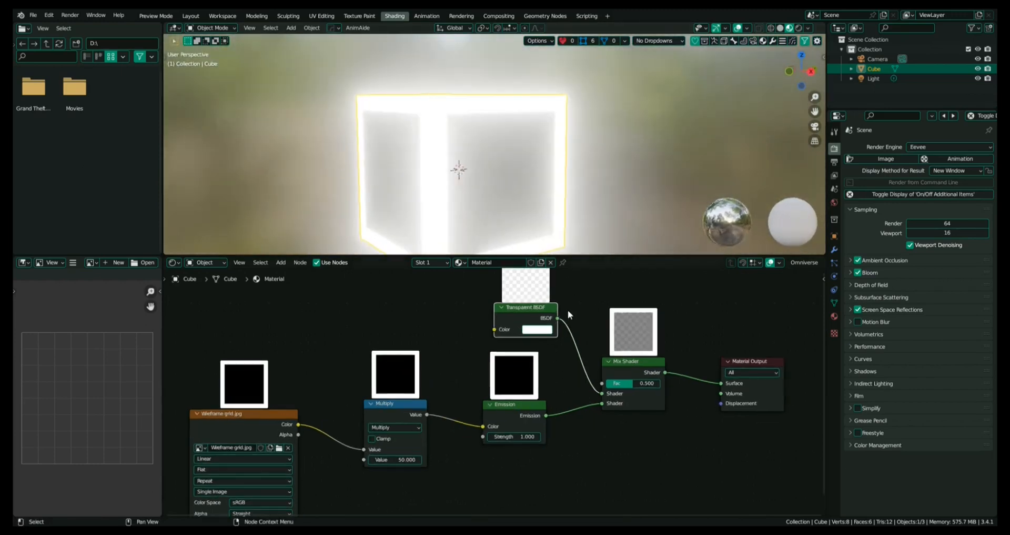
pyautogui.click(542, 331)
pyautogui.moveTo(599, 207); pyautogui.dragTo(600, 200)
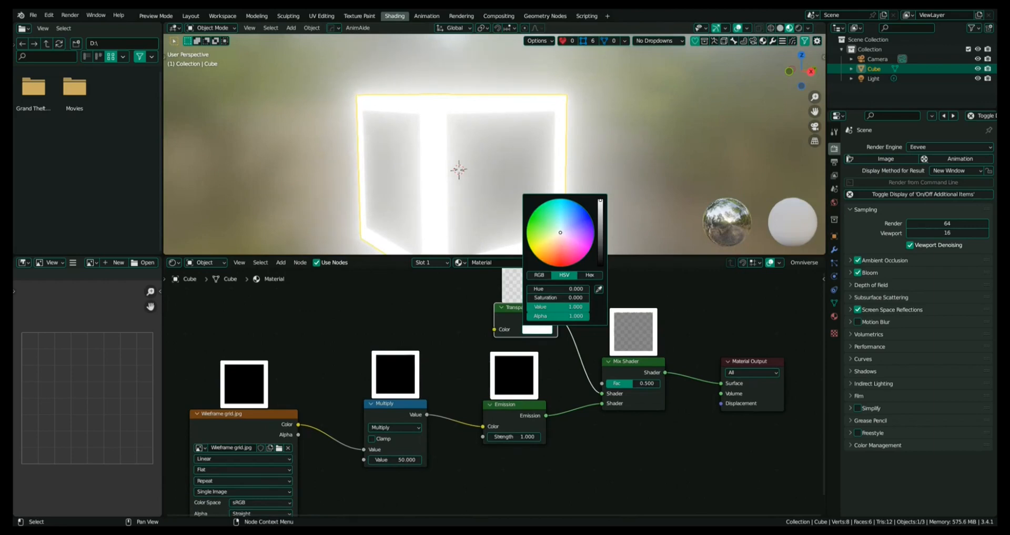
pyautogui.moveTo(500, 231); pyautogui.dragTo(469, 217, button='middle')
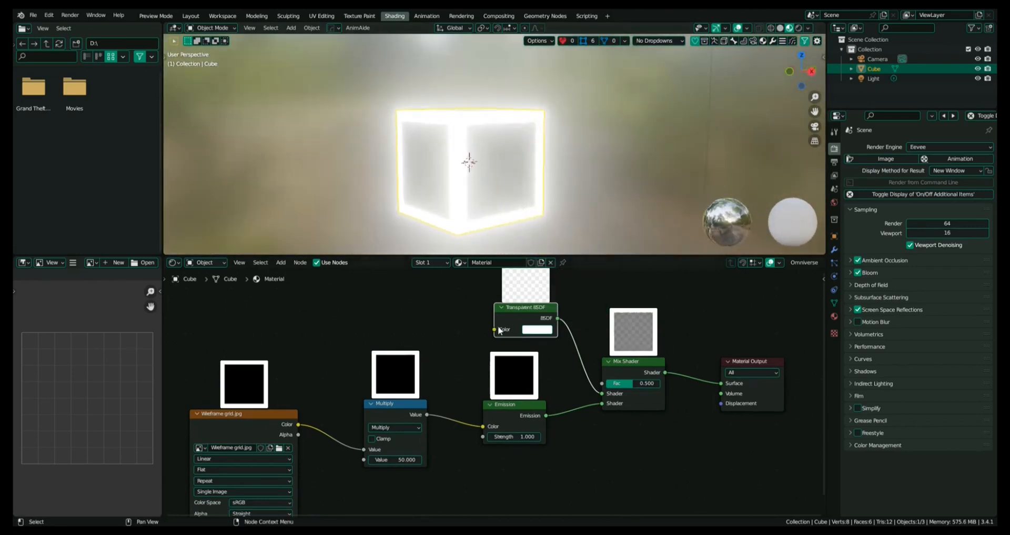
pyautogui.scroll(1, 500, 330)
pyautogui.scroll(-2, 501, 330)
pyautogui.moveTo(502, 329); pyautogui.dragTo(509, 349, button='middle')
pyautogui.scroll(-2, 509, 349)
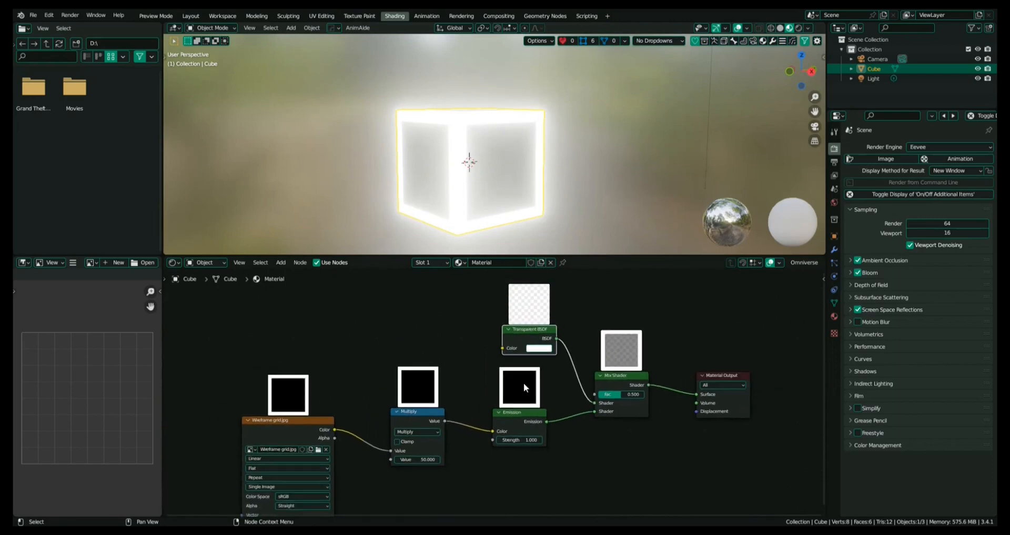
pyautogui.moveTo(539, 391); pyautogui.dragTo(541, 384, button='middle')
pyautogui.scroll(1, 541, 384)
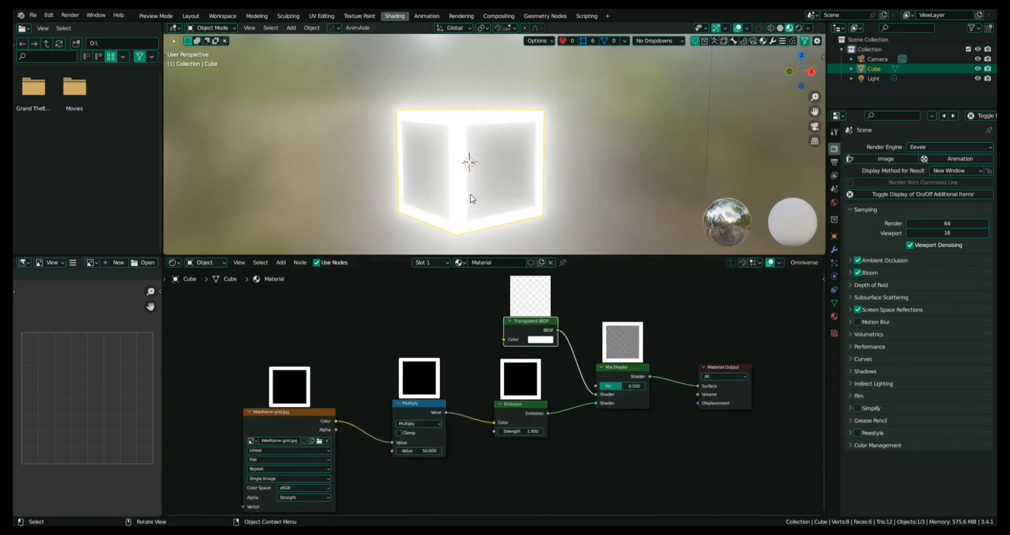
pyautogui.moveTo(470, 194)
pyautogui.mouseDown(button='middle')
pyautogui.moveTo(495, 185)
pyautogui.moveTo(319, 17)
pyautogui.mouseUp(button='middle')
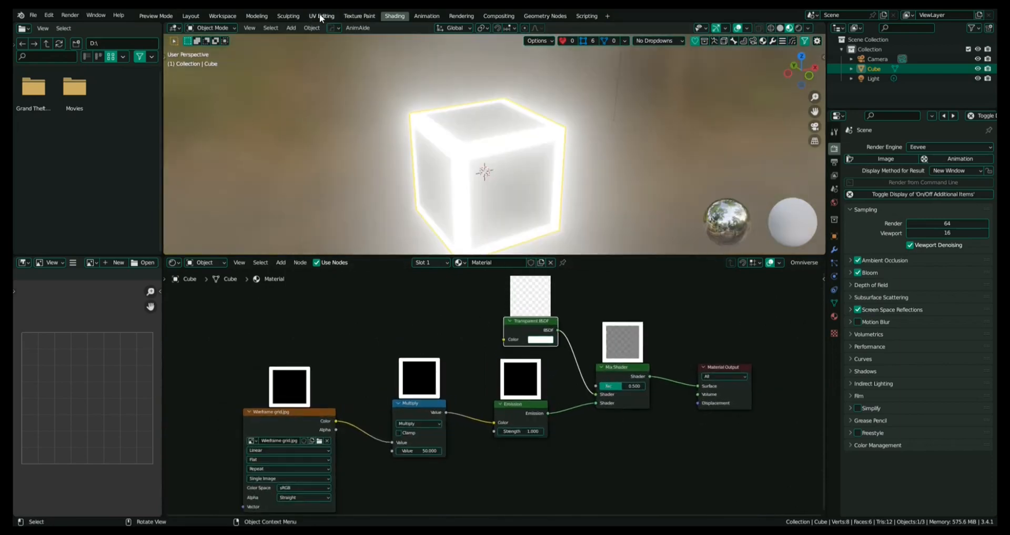
# - In the UV Editing workspace, scale all of the cube's UVs down to about 0.85 and show its material in the 3D viewport
pyautogui.click(320, 15)
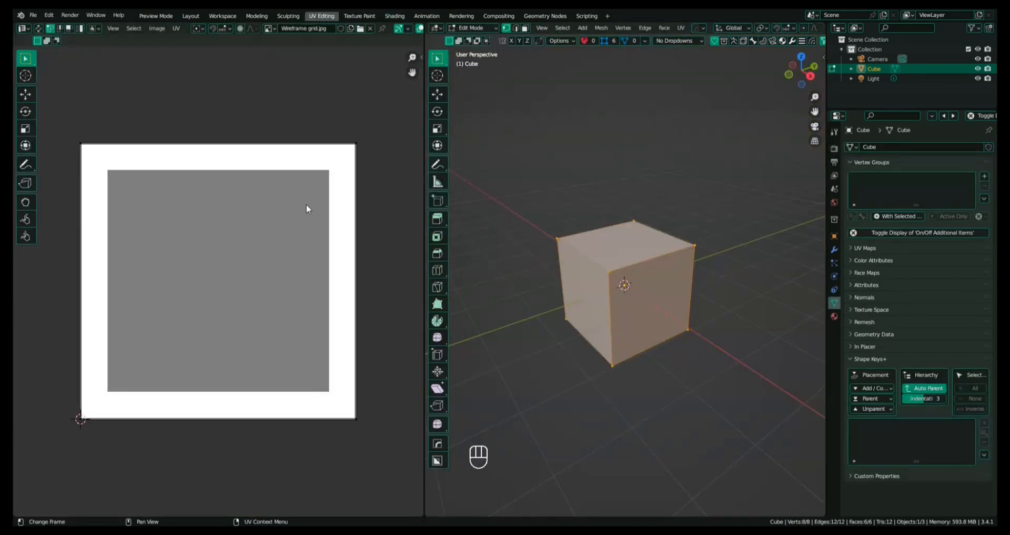
pyautogui.press('a')
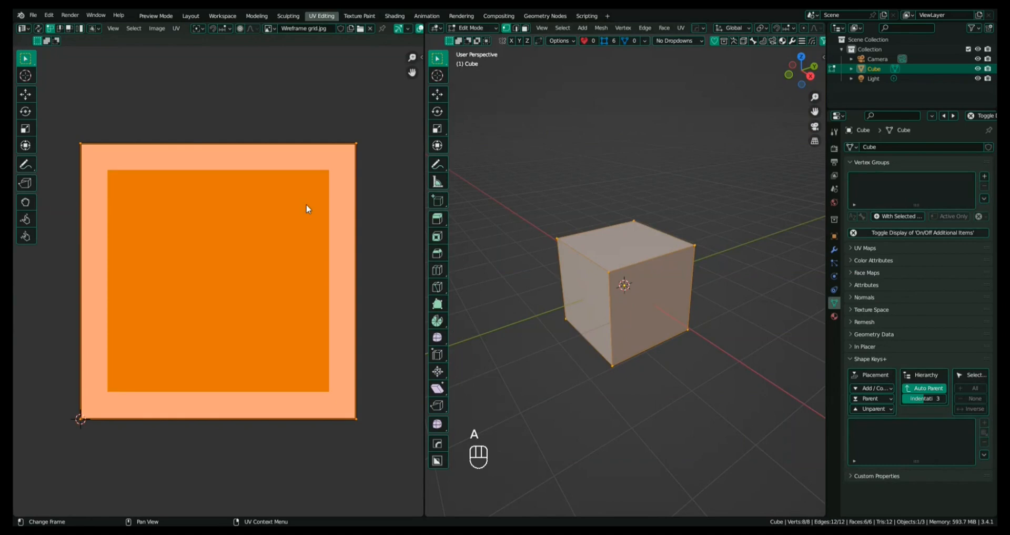
pyautogui.scroll(-2, 305, 203)
pyautogui.press('s')
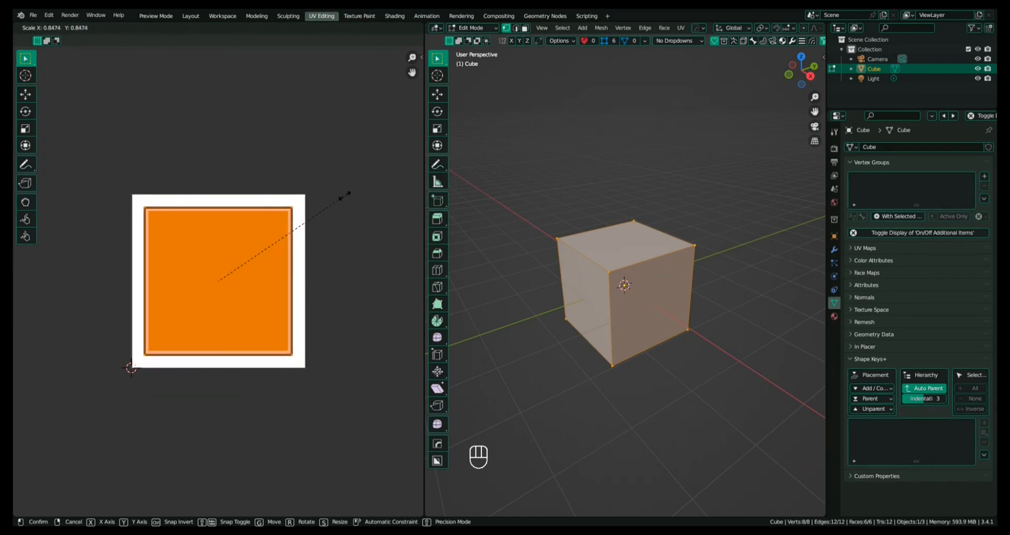
pyautogui.click(346, 194)
pyautogui.moveTo(479, 226); pyautogui.dragTo(564, 250, button='middle')
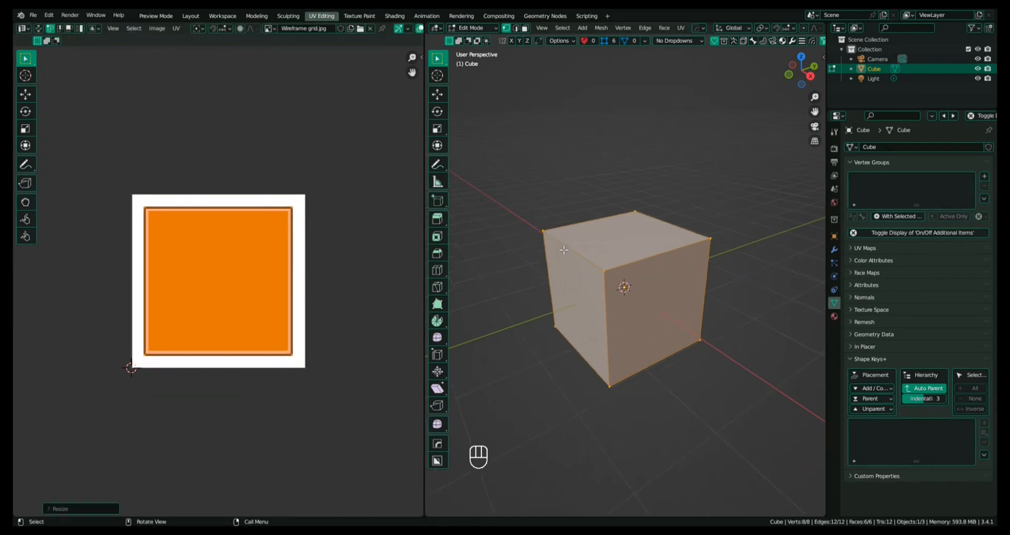
pyautogui.scroll(-1, 262, 248)
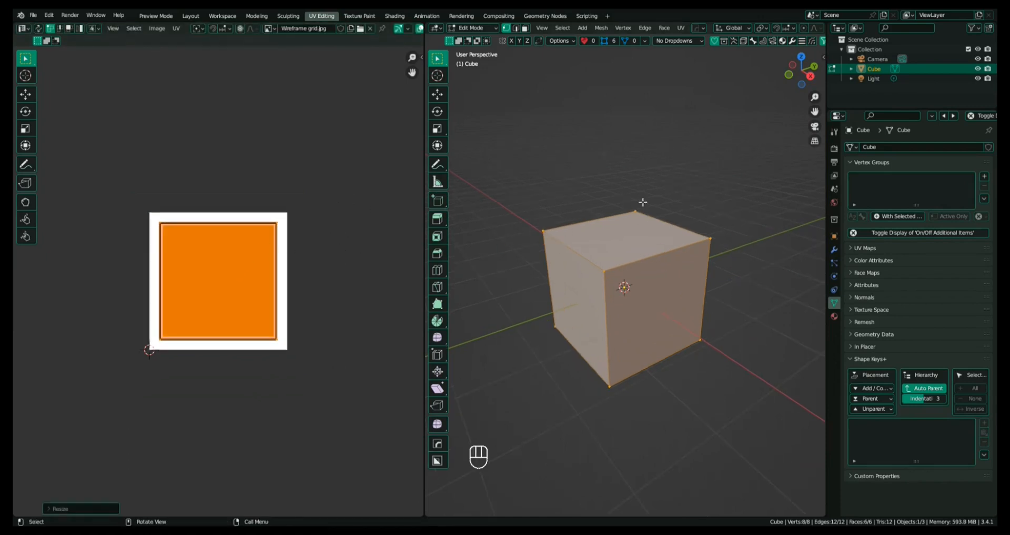
pyautogui.press('z')
pyautogui.click(637, 245)
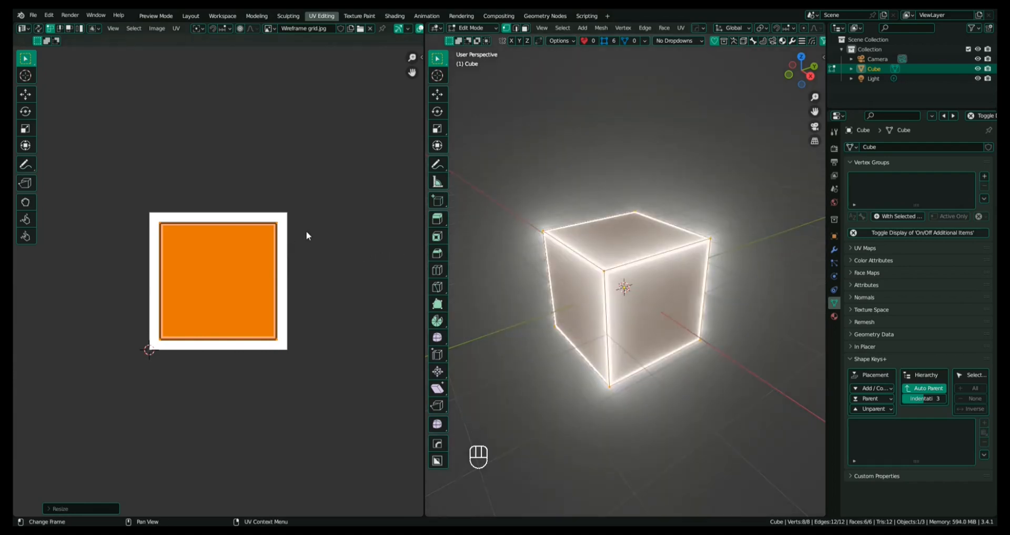
# - Scale all of the cube's UVs up by a factor of about 1.81, past the edges of the wireframe image
pyautogui.press('a')
pyautogui.press('s')
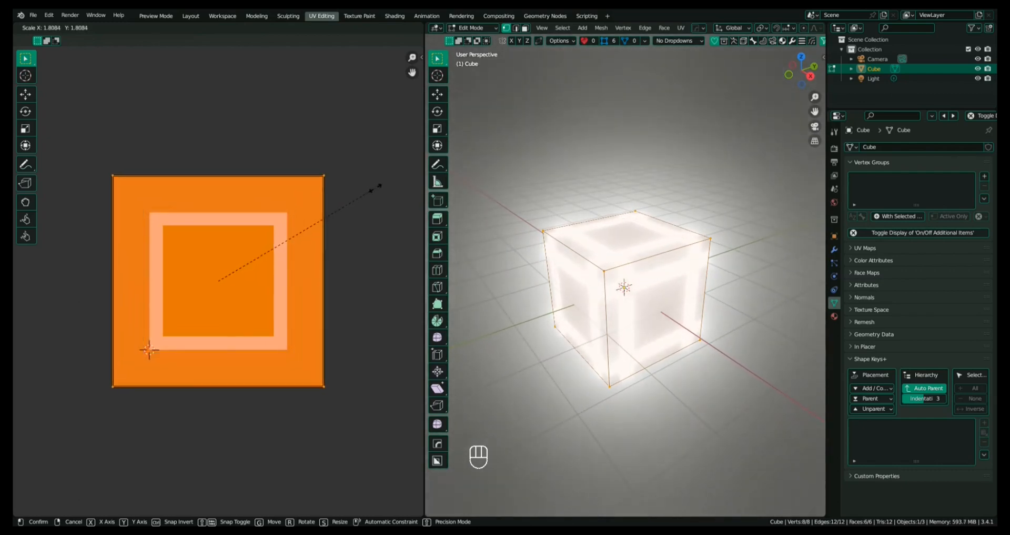
pyautogui.click(377, 187)
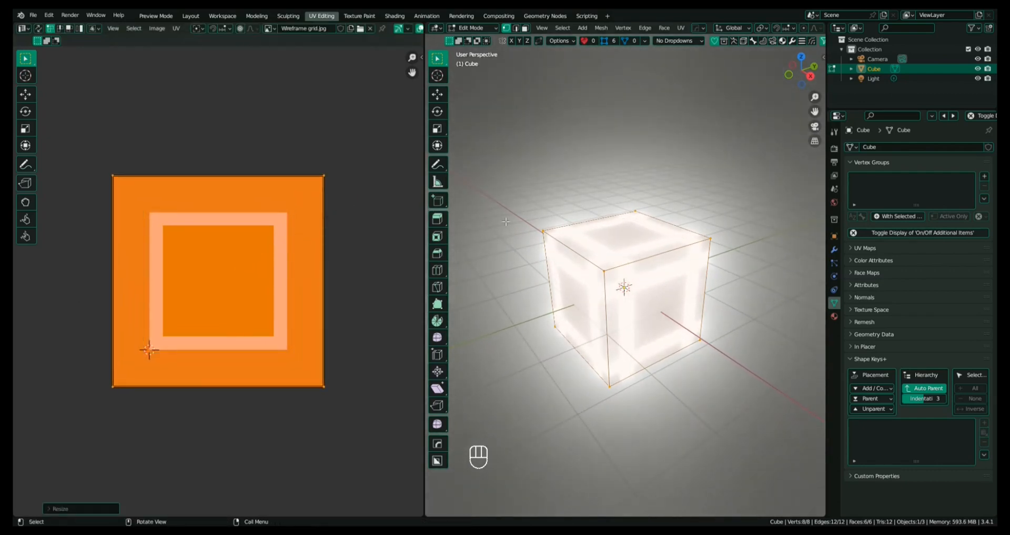
# - Return to the Shading workspace and set the Wireframe grid.jpg image node's extension mode to Clip
pyautogui.click(399, 18)
pyautogui.scroll(-1, 294, 371)
pyautogui.scroll(4, 463, 390)
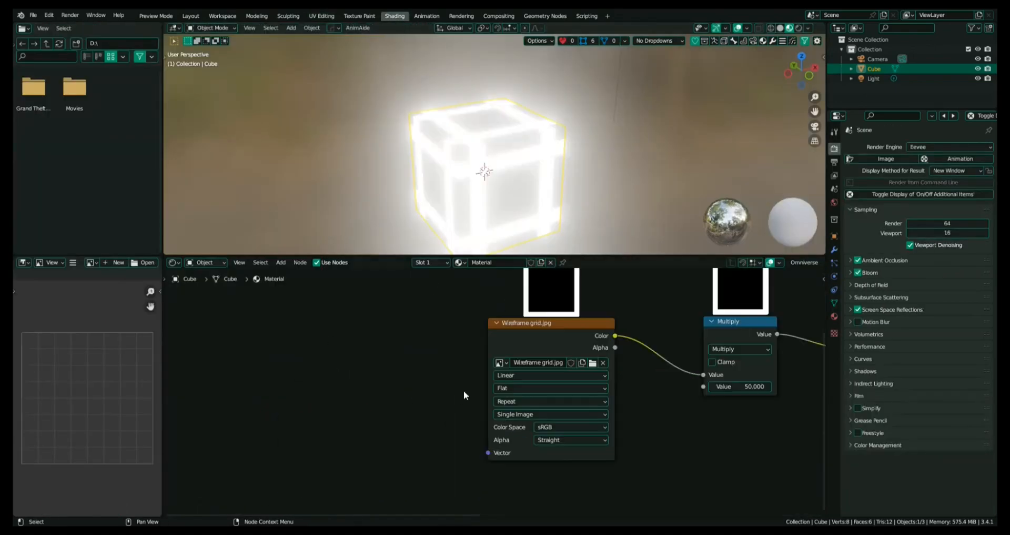
pyautogui.scroll(-1, 421, 408)
pyautogui.scroll(1, 493, 427)
pyautogui.scroll(1, 460, 418)
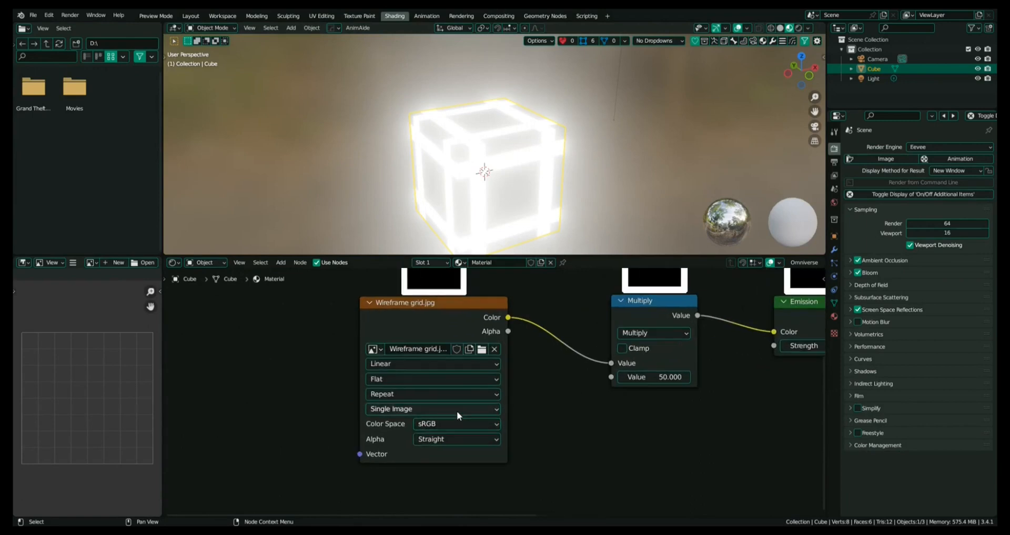
pyautogui.click(457, 411)
pyautogui.click(461, 409)
pyautogui.click(429, 393)
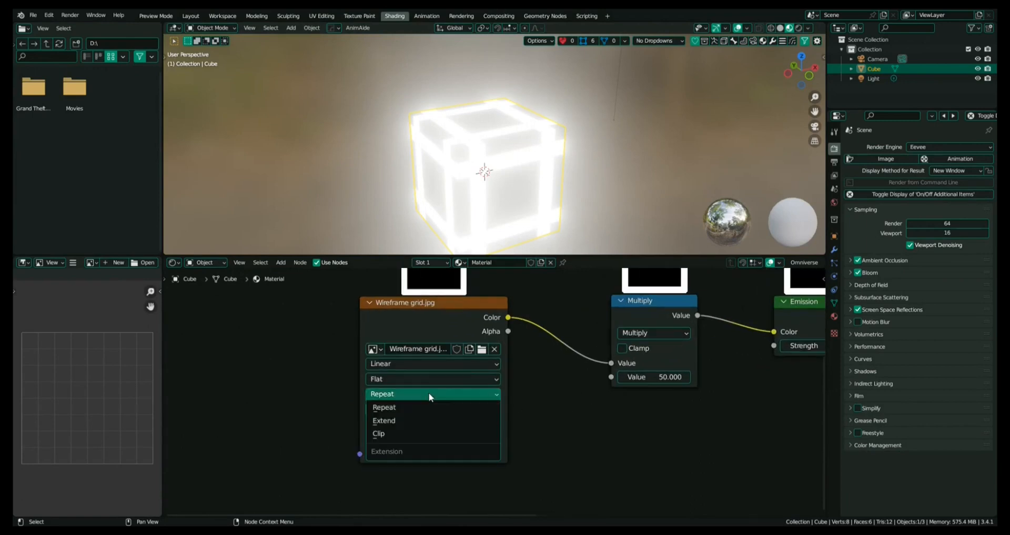
pyautogui.click(388, 433)
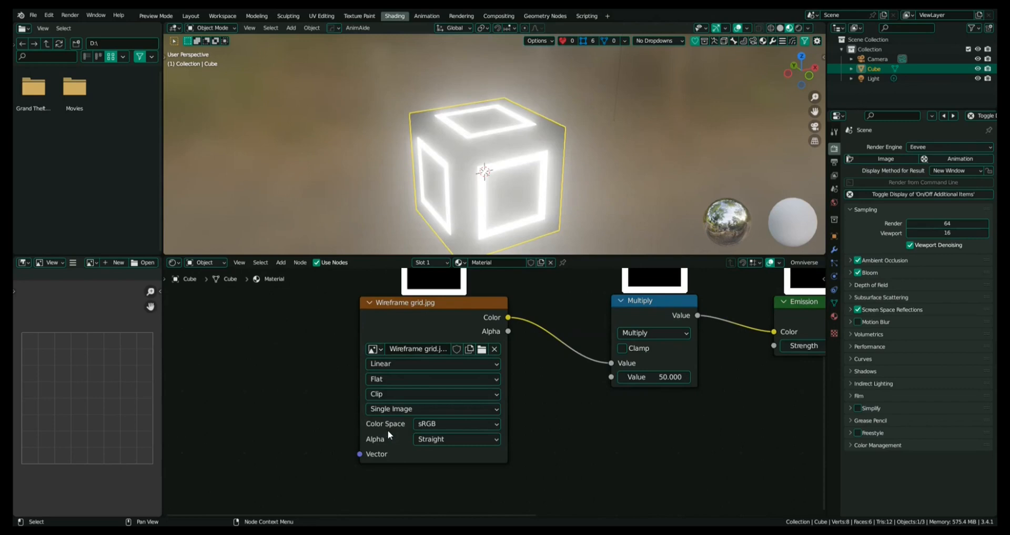
# - Set the Wireframe grid.jpg image node's extension mode to Extend
pyautogui.click(393, 394)
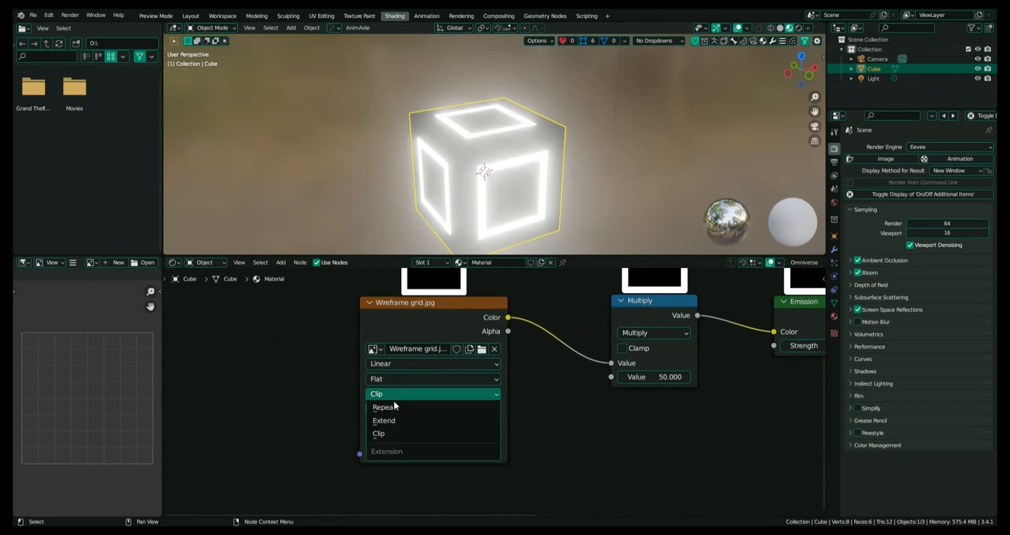
pyautogui.click(393, 421)
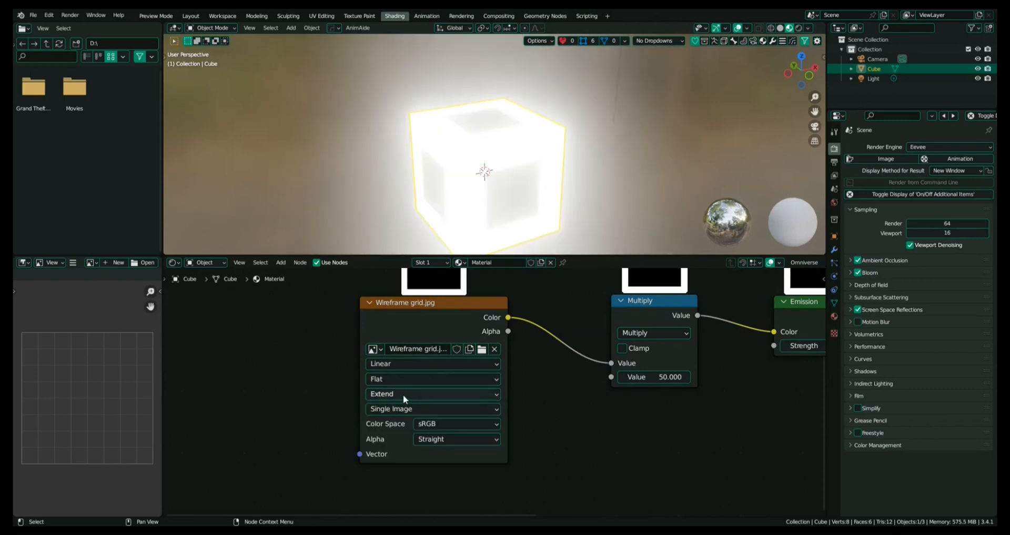
pyautogui.click(403, 394)
pyautogui.click(403, 421)
pyautogui.moveTo(414, 208); pyautogui.dragTo(371, 197, button='middle')
# - In the UV Editing workspace, scale the cube's UVs down by a factor of about 0.52, and return to the Shading workspace
pyautogui.click(322, 15)
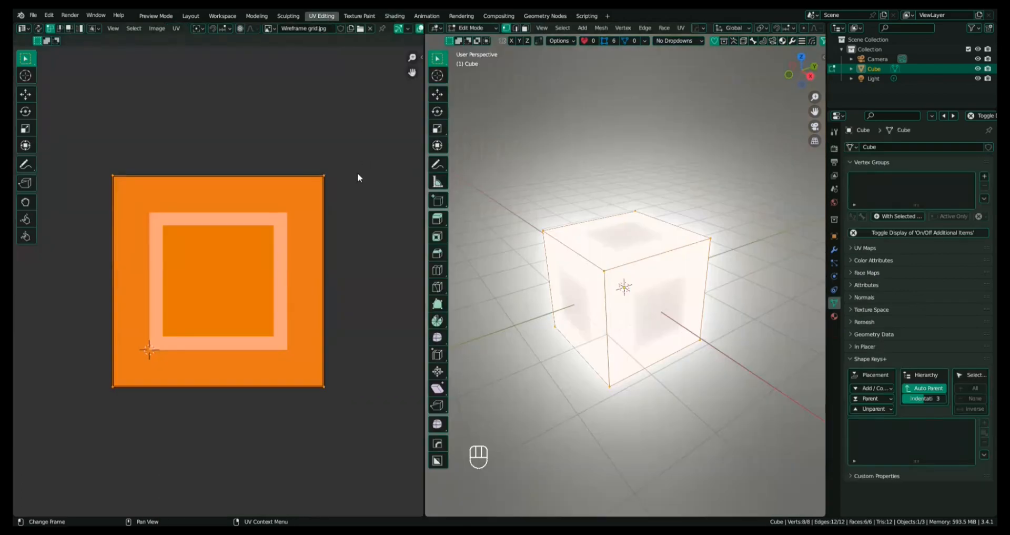
pyautogui.press('s')
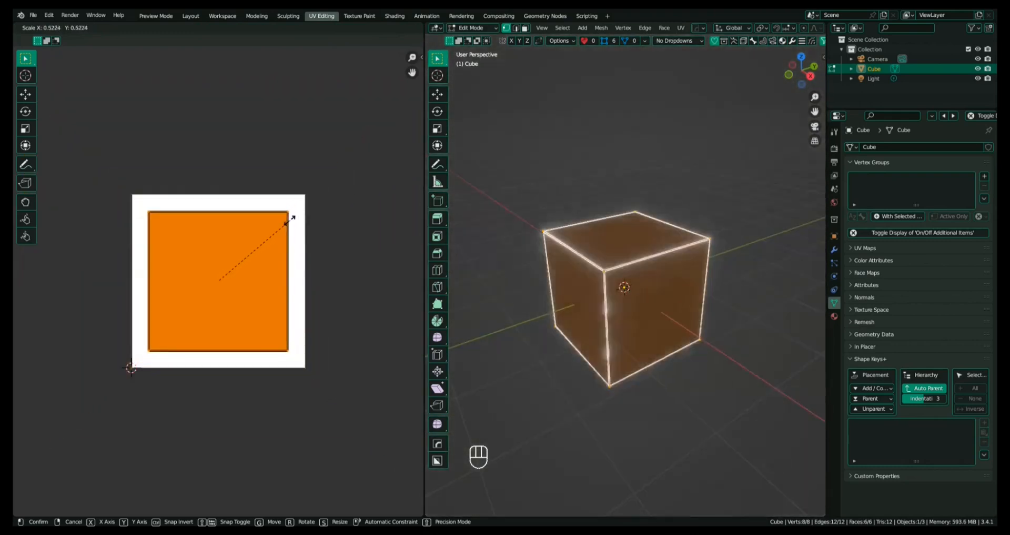
pyautogui.click(294, 218)
pyautogui.press('Tab')
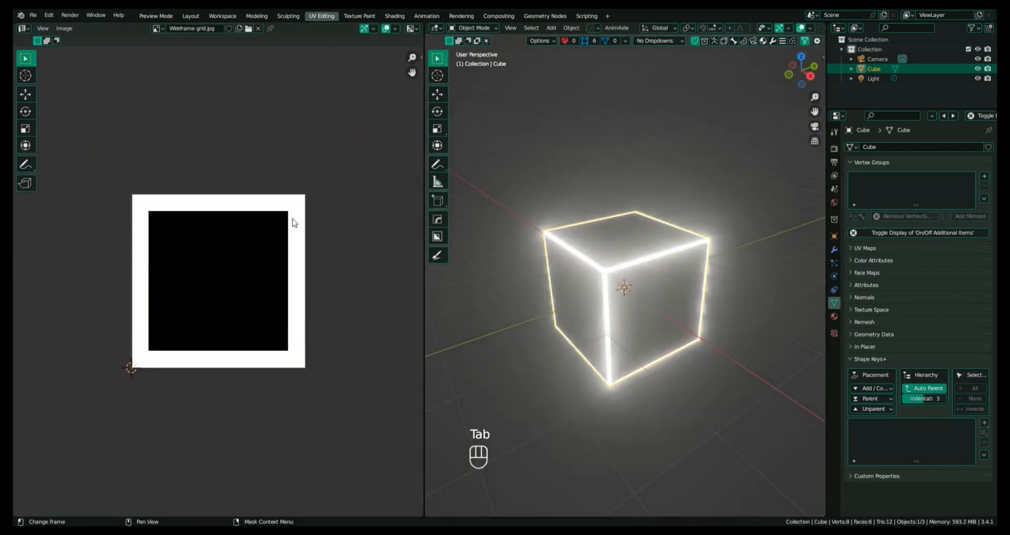
pyautogui.press('Tab')
pyautogui.click(396, 17)
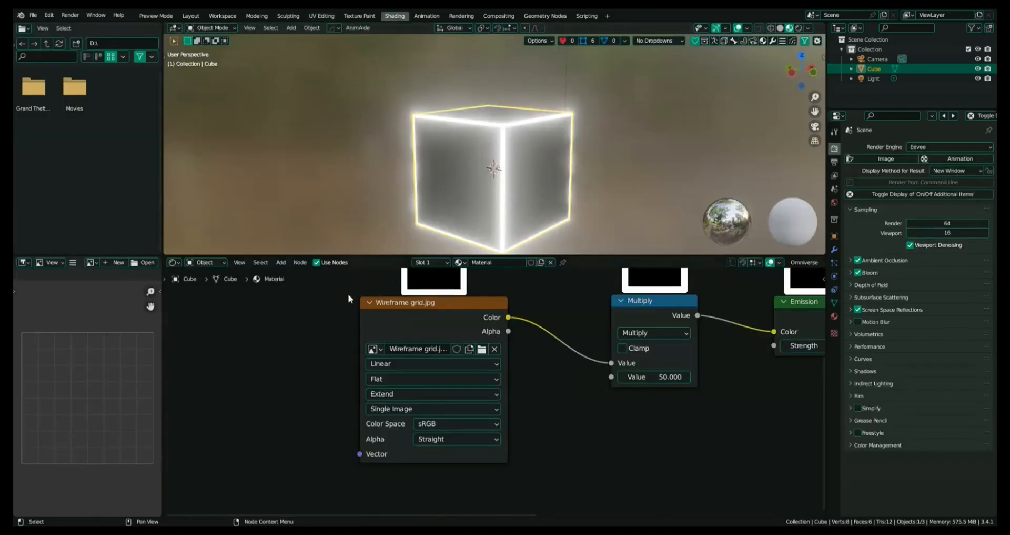
pyautogui.moveTo(516, 347); pyautogui.dragTo(432, 383, button='middle')
pyautogui.scroll(2, 437, 384)
pyautogui.moveTo(414, 342); pyautogui.dragTo(441, 377, button='middle')
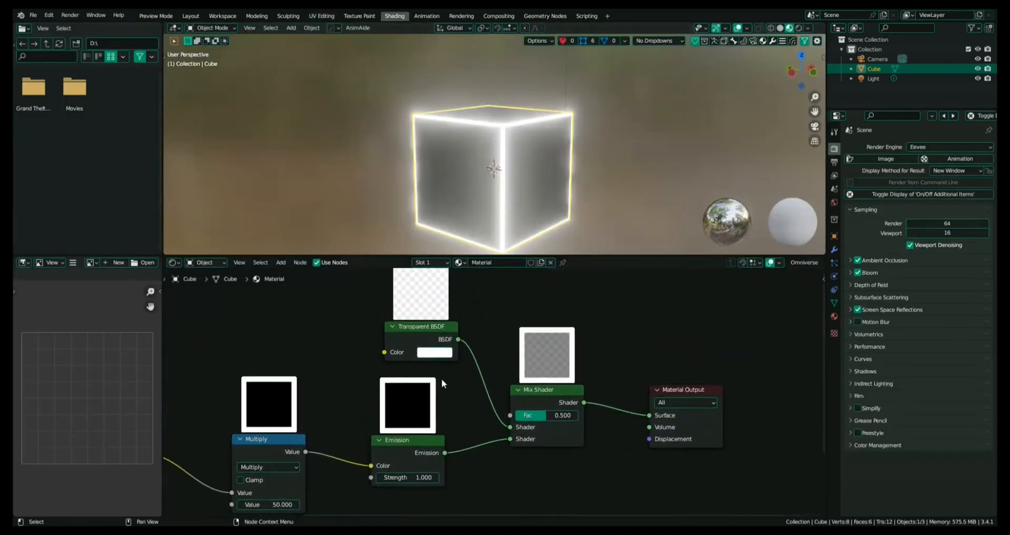
# - Reconnect the Multiply node's Value output from the Emission node's Color input to its Strength input
pyautogui.scroll(1, 441, 378)
pyautogui.scroll(-1, 474, 387)
pyautogui.scroll(-2, 525, 402)
pyautogui.moveTo(405, 445); pyautogui.dragTo(508, 387, button='middle')
pyautogui.scroll(3, 509, 387)
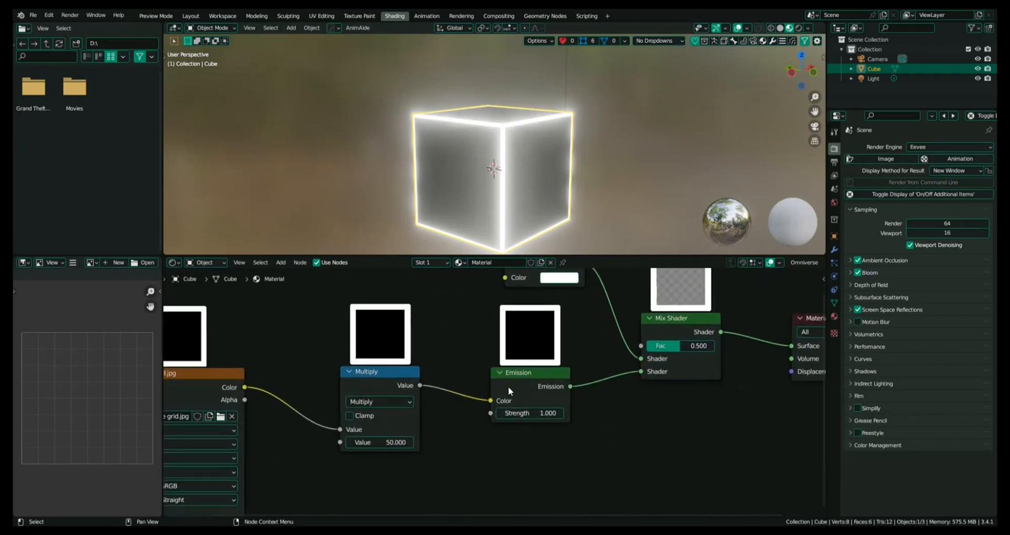
pyautogui.moveTo(492, 401)
pyautogui.mouseDown()
pyautogui.moveTo(476, 420)
pyautogui.moveTo(492, 414)
pyautogui.mouseUp()
pyautogui.scroll(-2, 454, 393)
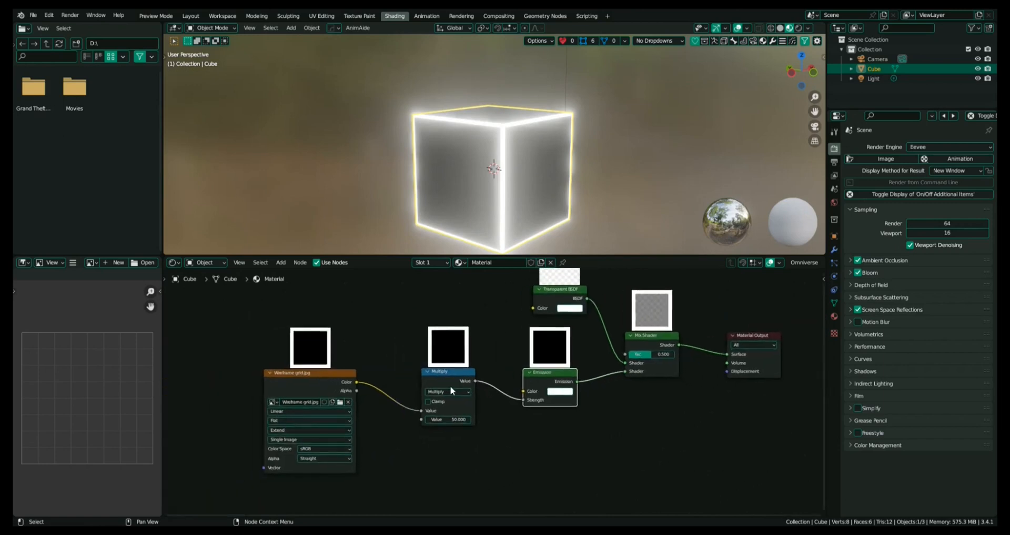
pyautogui.scroll(2, 451, 390)
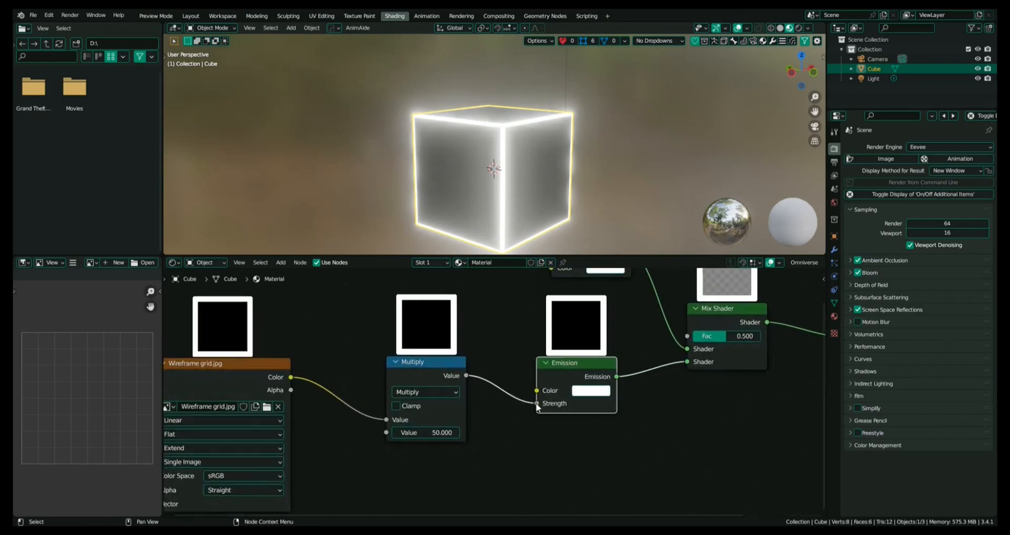
pyautogui.moveTo(537, 403)
pyautogui.mouseDown()
pyautogui.moveTo(518, 405)
pyautogui.moveTo(533, 403)
pyautogui.mouseUp()
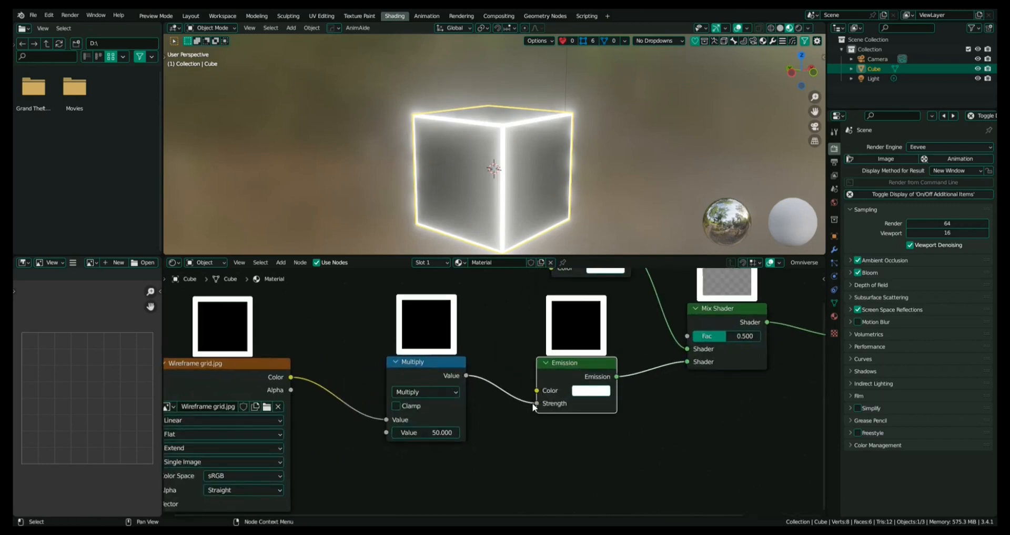
# - Set the Emission node's color to green and the Multiply node's value to 50
pyautogui.click(605, 391)
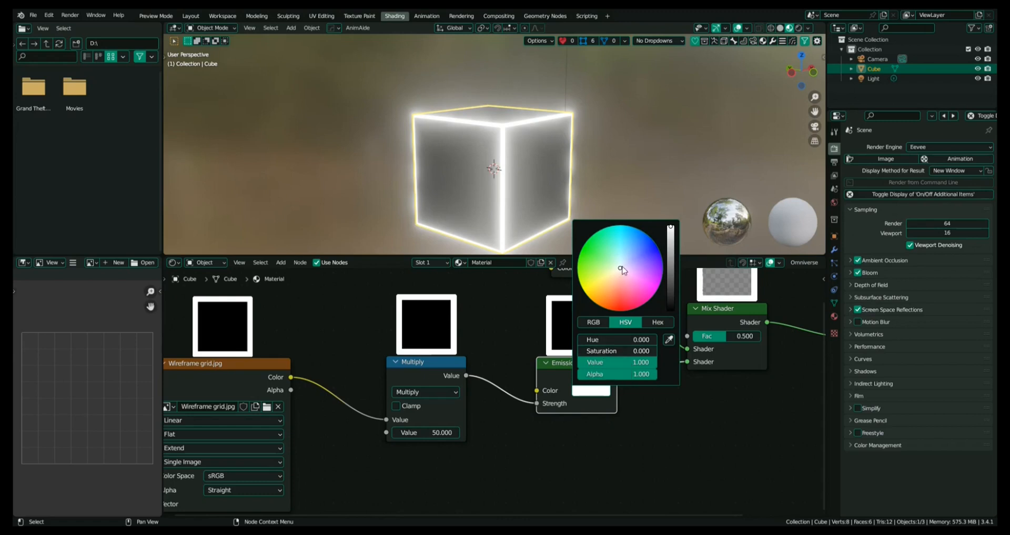
pyautogui.moveTo(622, 270); pyautogui.dragTo(583, 247)
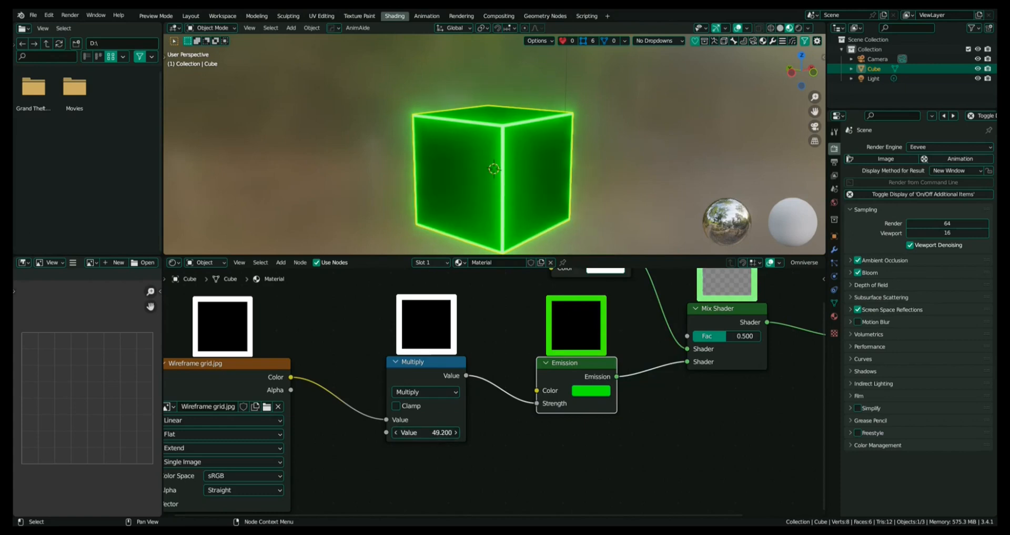
pyautogui.moveTo(417, 431); pyautogui.dragTo(422, 432)
pyautogui.scroll(-2, 480, 353)
pyautogui.moveTo(453, 223); pyautogui.dragTo(485, 289, button='middle')
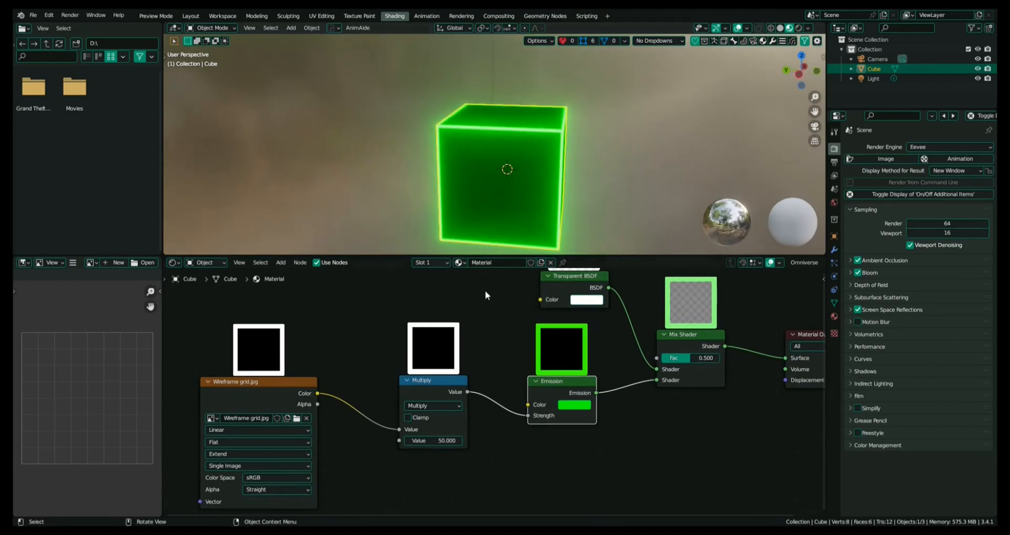
# - Set the cube material's blend mode to Alpha Blend and check the see-through cube from several angles
pyautogui.click(833, 317)
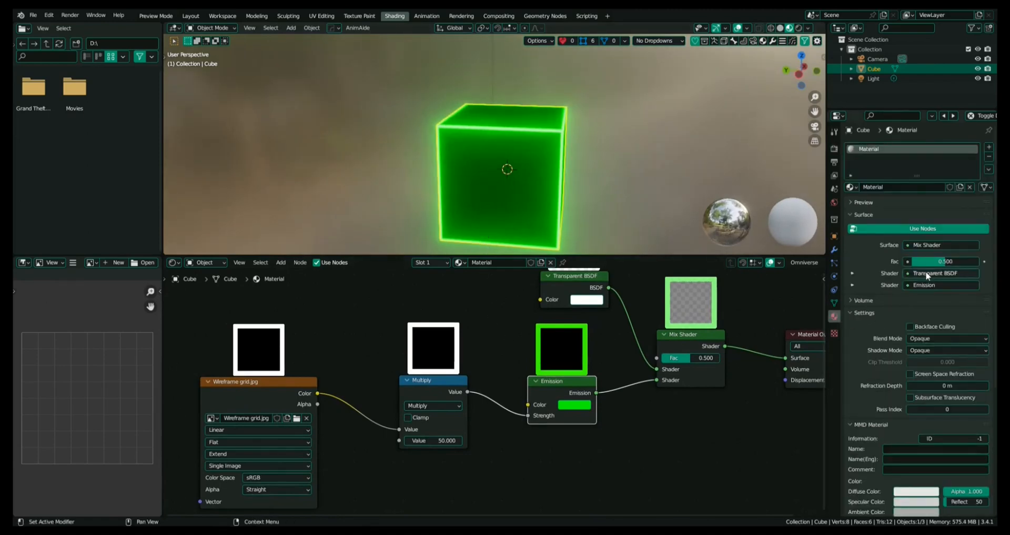
pyautogui.click(928, 340)
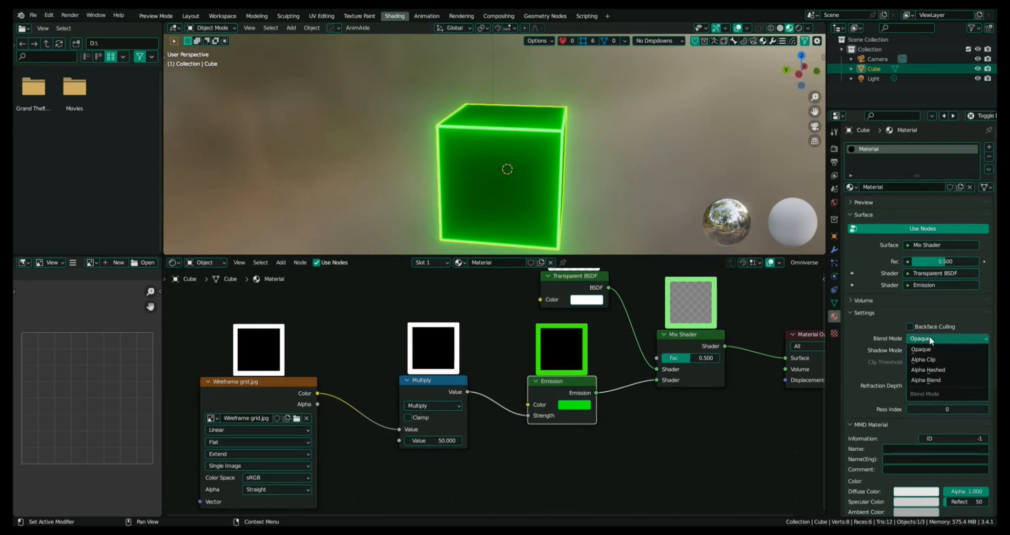
pyautogui.click(922, 380)
pyautogui.scroll(5, 511, 179)
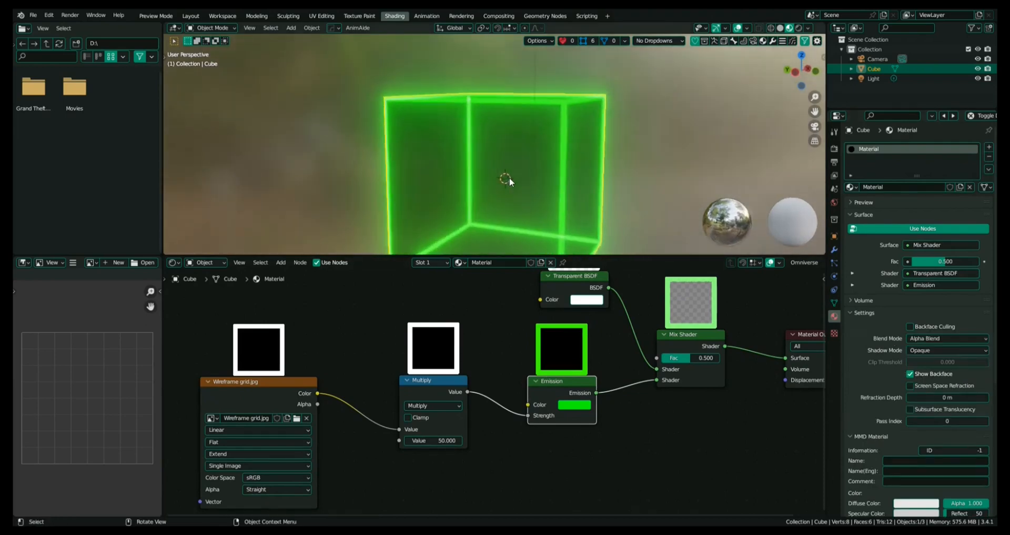
pyautogui.scroll(1, 577, 364)
pyautogui.click(588, 310)
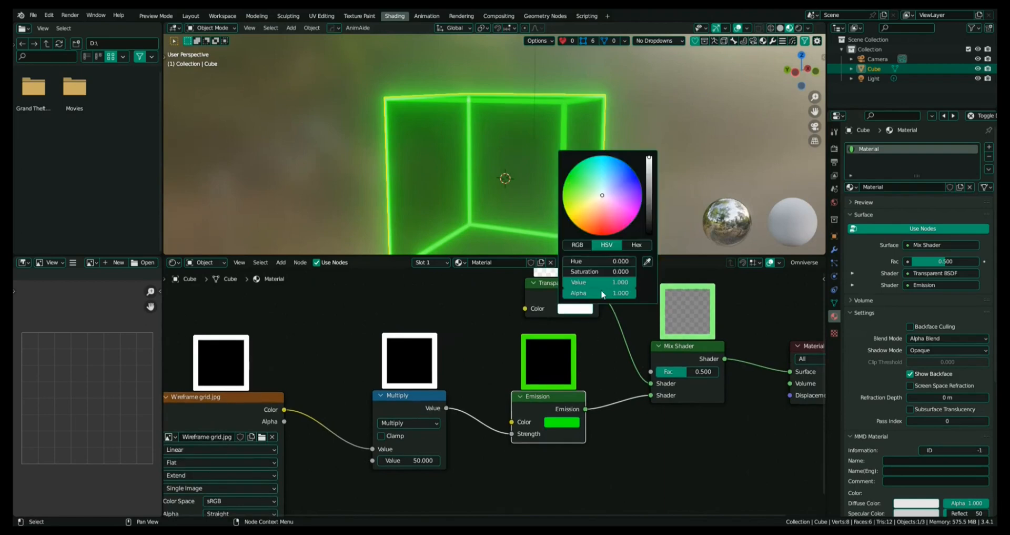
pyautogui.scroll(-4, 494, 179)
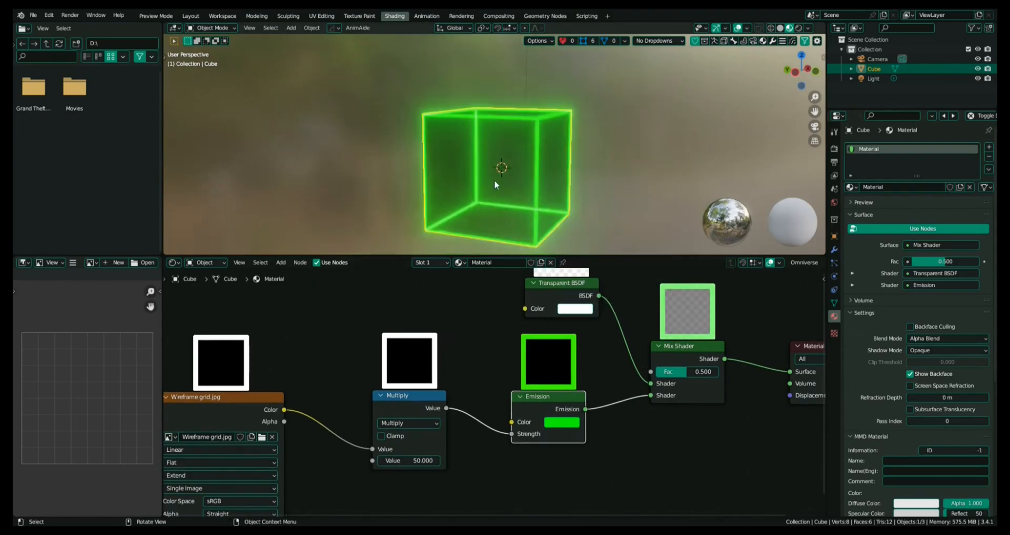
pyautogui.moveTo(494, 179); pyautogui.dragTo(551, 181, button='middle')
pyautogui.scroll(1, 550, 178)
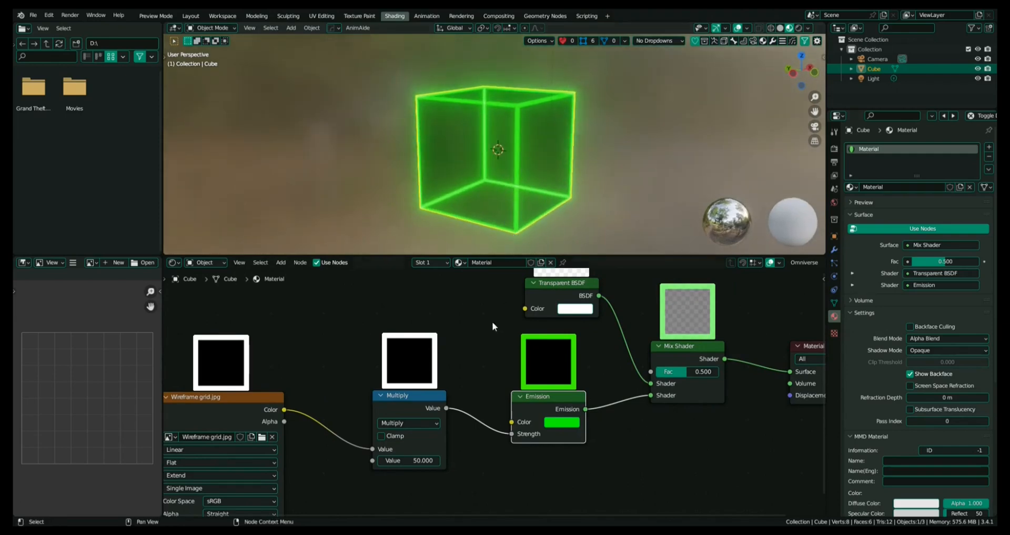
pyautogui.scroll(-3, 498, 339)
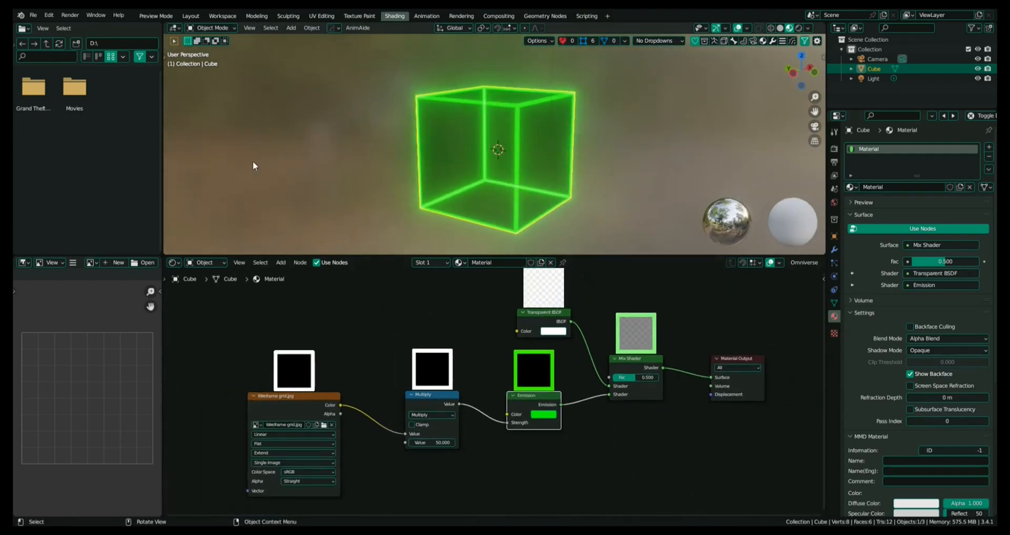
# - In the UV Editing workspace, scale the cube's UVs up slightly within the image's white border and leave Edit Mode
pyautogui.click(322, 16)
pyautogui.scroll(-2, 299, 245)
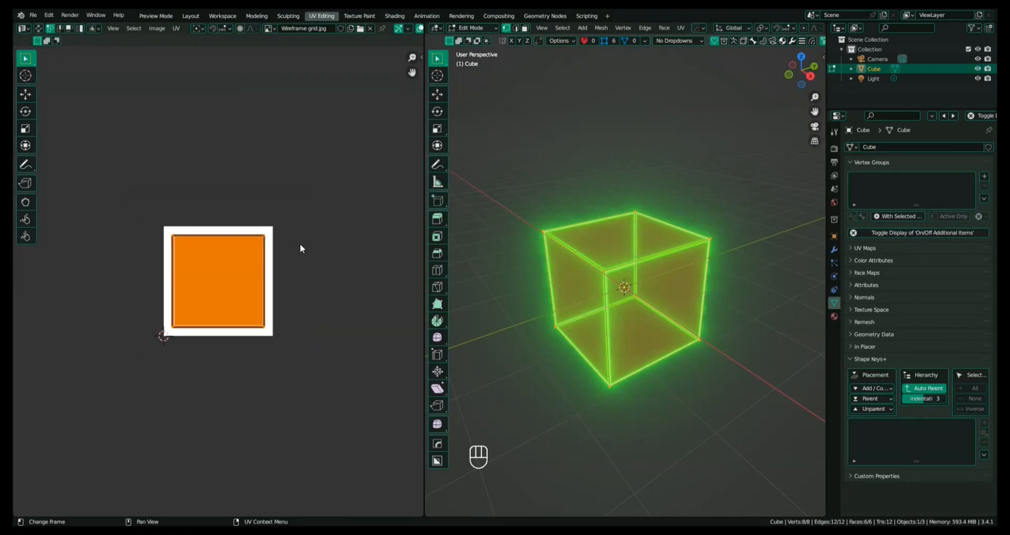
pyautogui.press('s')
pyautogui.click(305, 241)
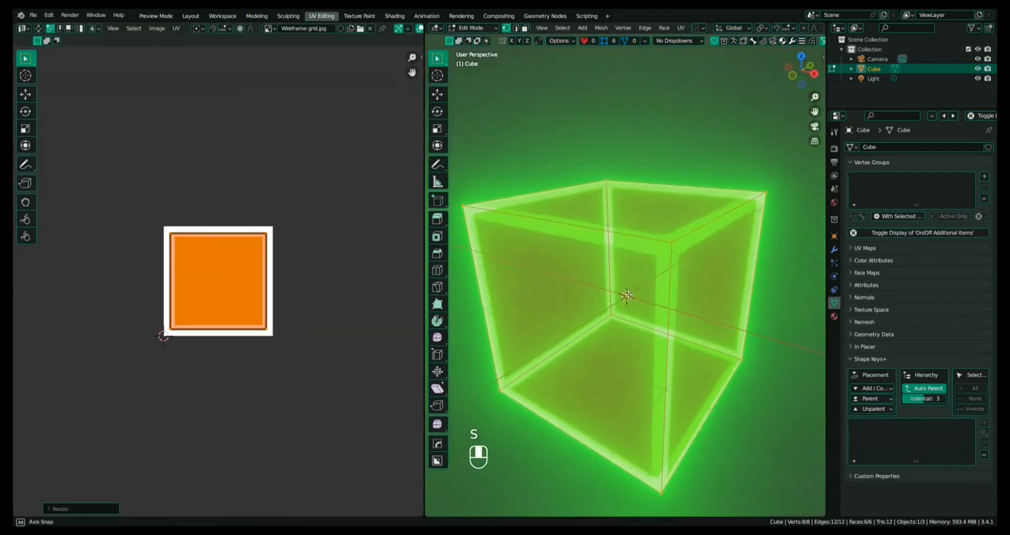
pyautogui.press('Tab')
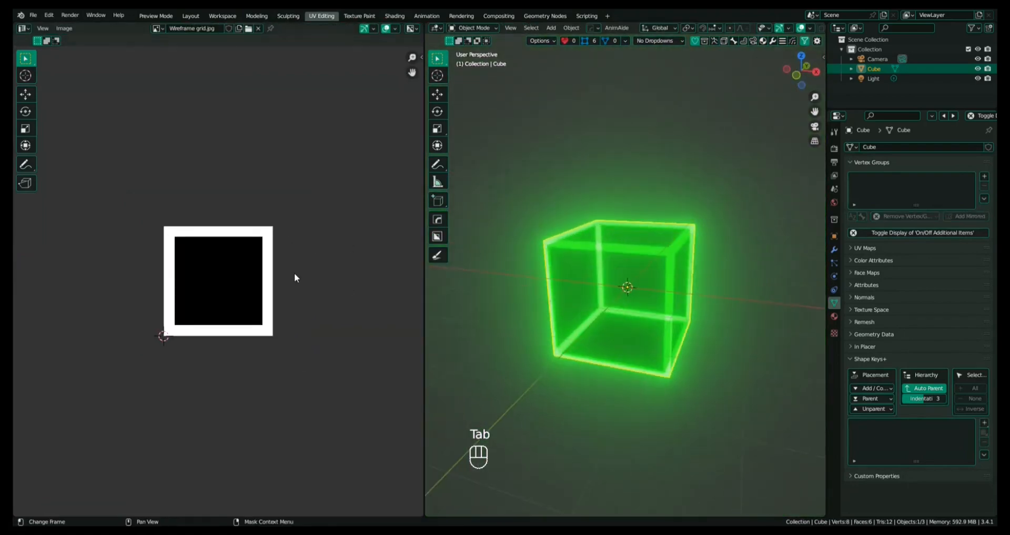
# - Scale the cube's UVs up past the edges of the wireframe image and inspect the thicker borders in Object Mode
pyautogui.press('Tab')
pyautogui.press('s')
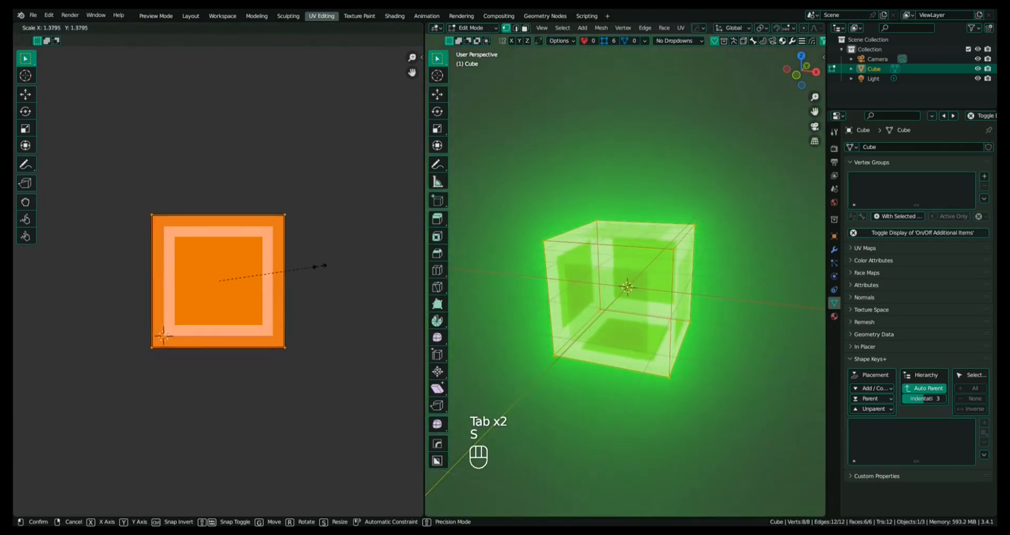
pyautogui.click(316, 266)
pyautogui.press('Tab')
pyautogui.moveTo(636, 290); pyautogui.dragTo(516, 304, button='middle')
pyautogui.scroll(2, 570, 305)
# - Scale the cube's UVs down slightly toward the wireframe image's outer edges, and return to the Shading workspace
pyautogui.press('Tab')
pyautogui.press('s')
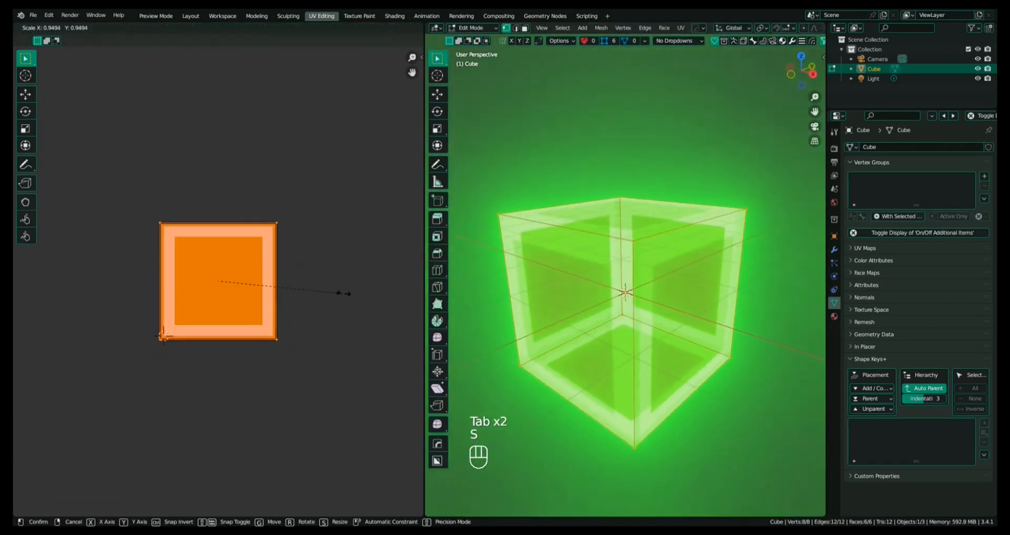
pyautogui.click(336, 293)
pyautogui.press('Tab')
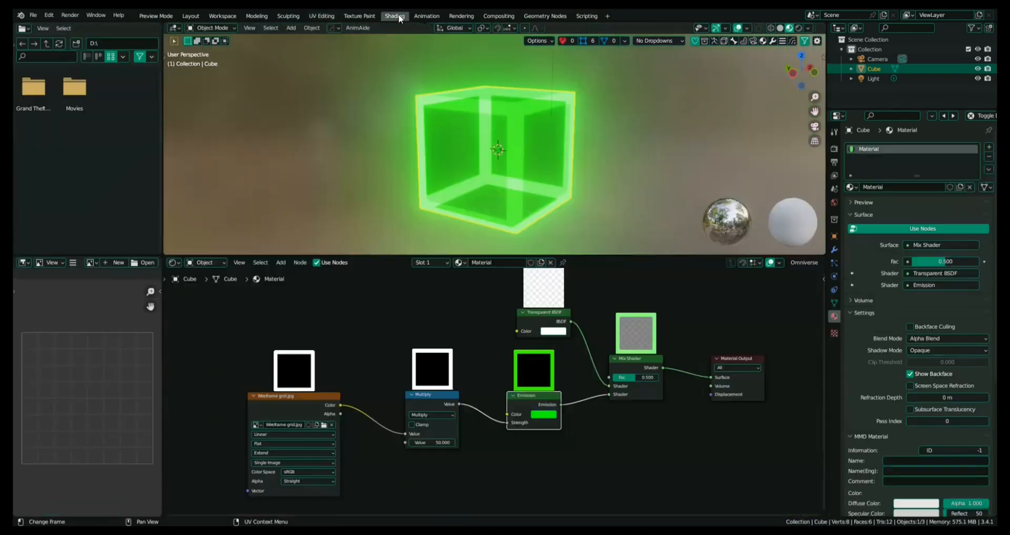
pyautogui.click(395, 16)
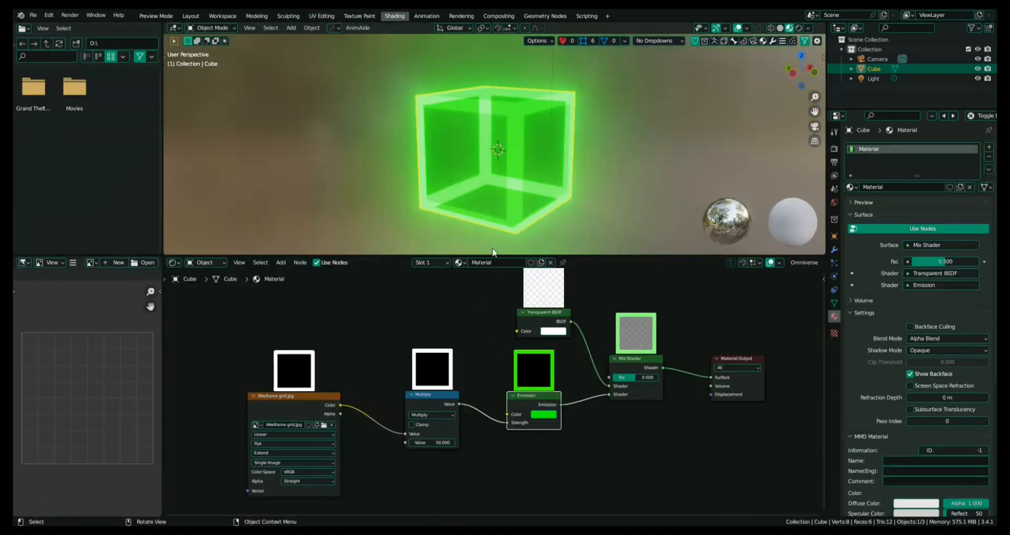
pyautogui.scroll(2, 537, 364)
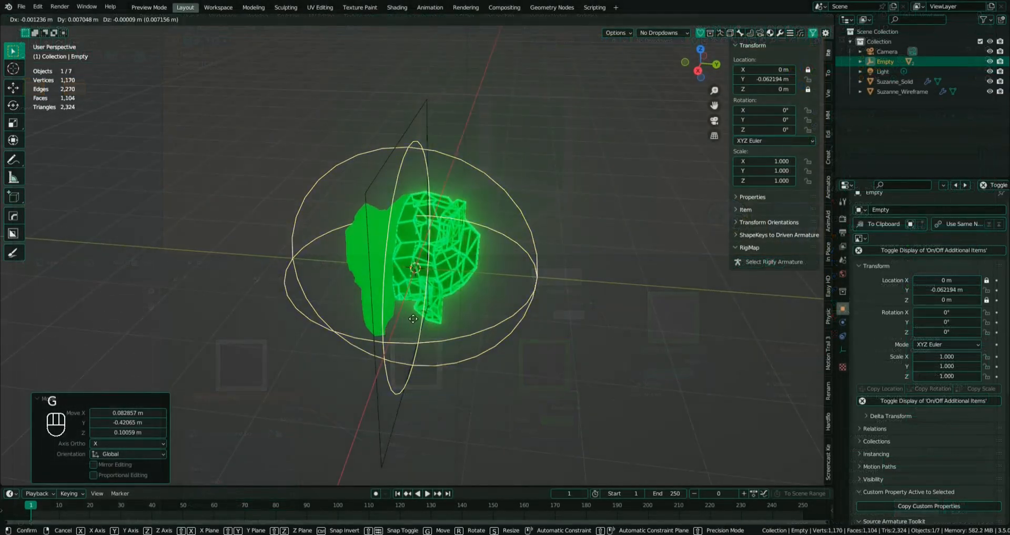
# - In the Suzanne scene, move the Empty back and forth along Y through the monkey head, ending at about -1.227 m
pyautogui.click(448, 307)
pyautogui.keyDown('shift'); pyautogui.moveTo(447, 306); pyautogui.dragTo(444, 350, button='middle'); pyautogui.keyUp('shift')
pyautogui.press('g')
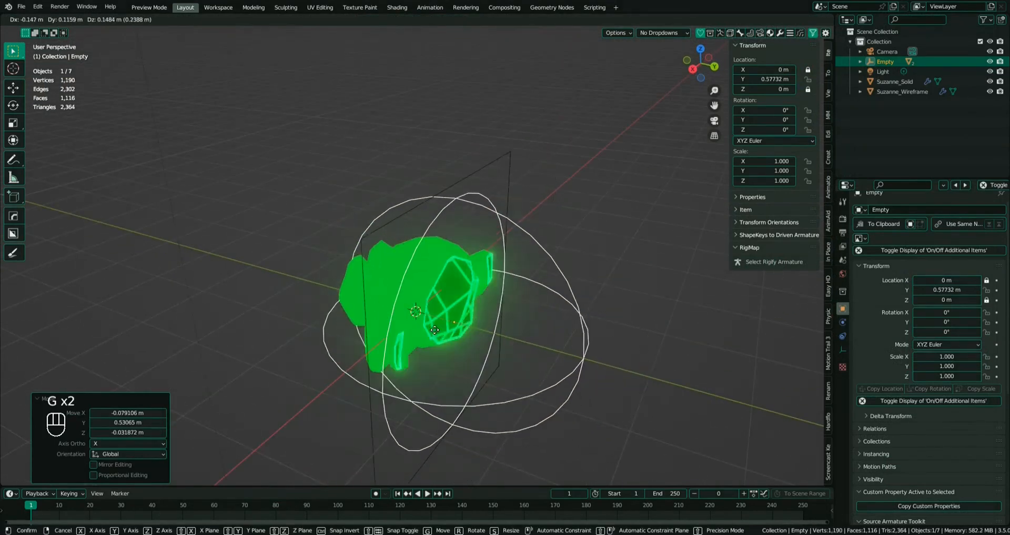
pyautogui.click(370, 293)
pyautogui.moveTo(370, 293); pyautogui.dragTo(456, 326, button='middle')
pyautogui.press('g')
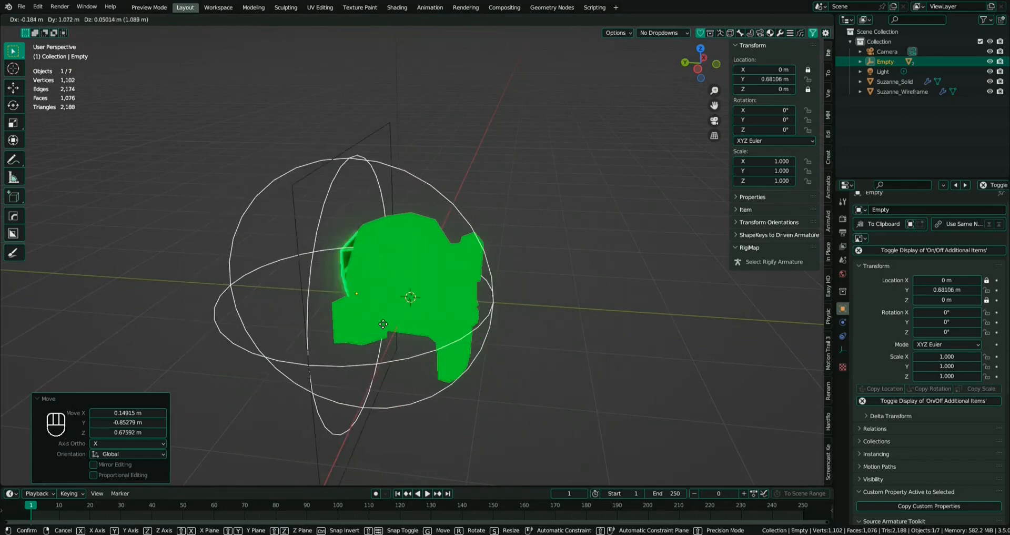
pyautogui.click(545, 345)
pyautogui.moveTo(231, 340); pyautogui.dragTo(415, 339, button='middle')
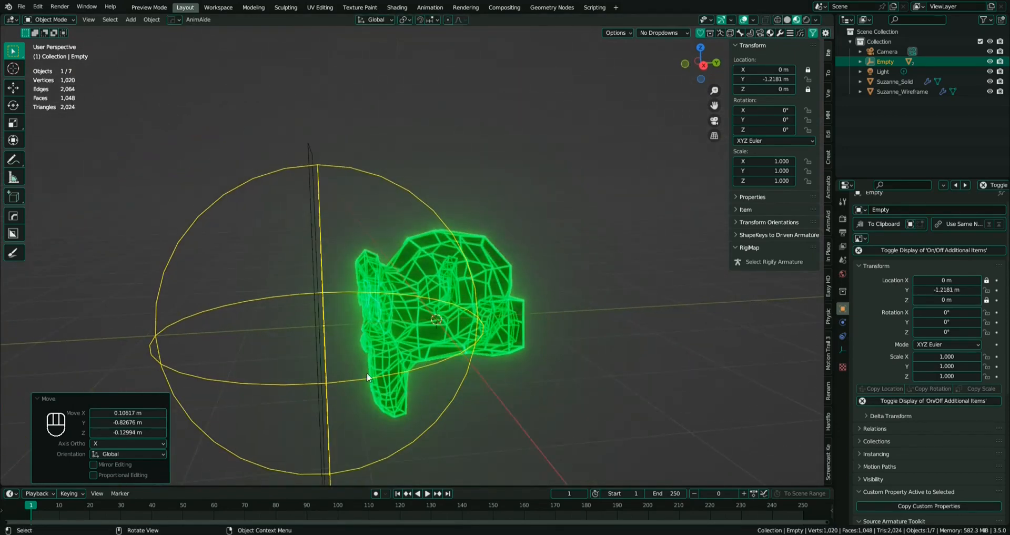
pyautogui.press('g')
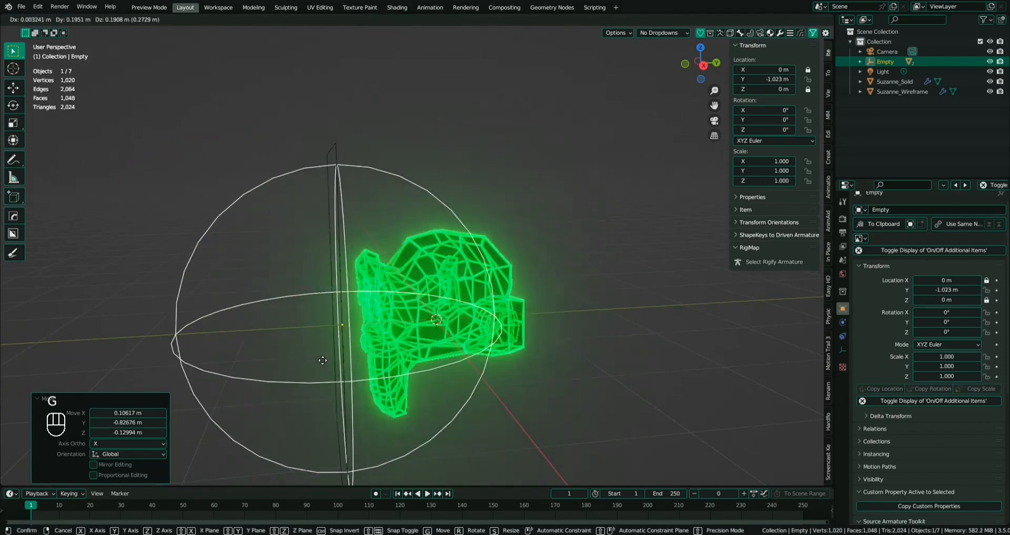
pyautogui.click(372, 341)
pyautogui.moveTo(372, 340); pyautogui.dragTo(452, 321, button='middle')
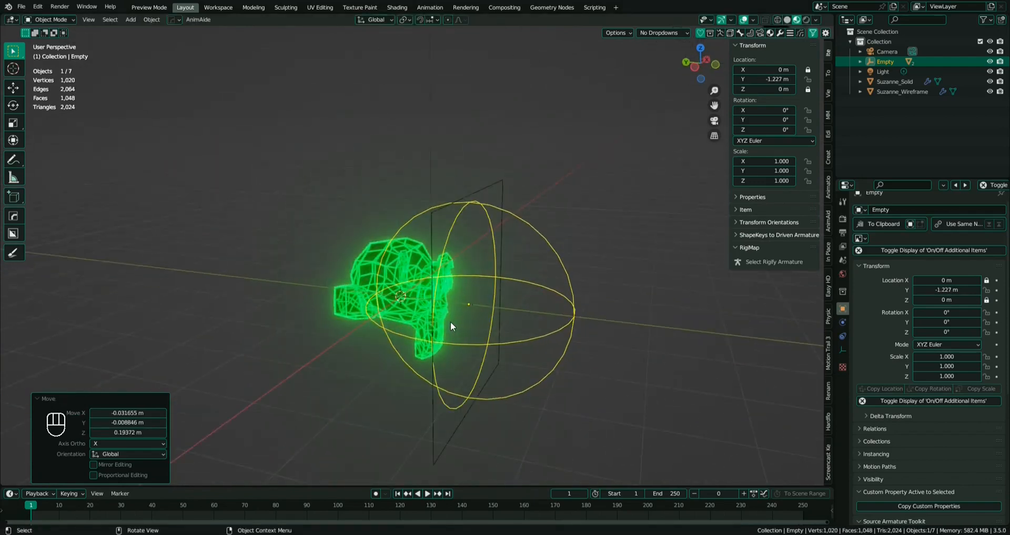
# - Save the Suzanne scene and open the recent file CubeScifi Grid Tutorial.blend
pyautogui.hotkey('ctrl', 's')
pyautogui.click(21, 7)
pyautogui.moveTo(136, 38)
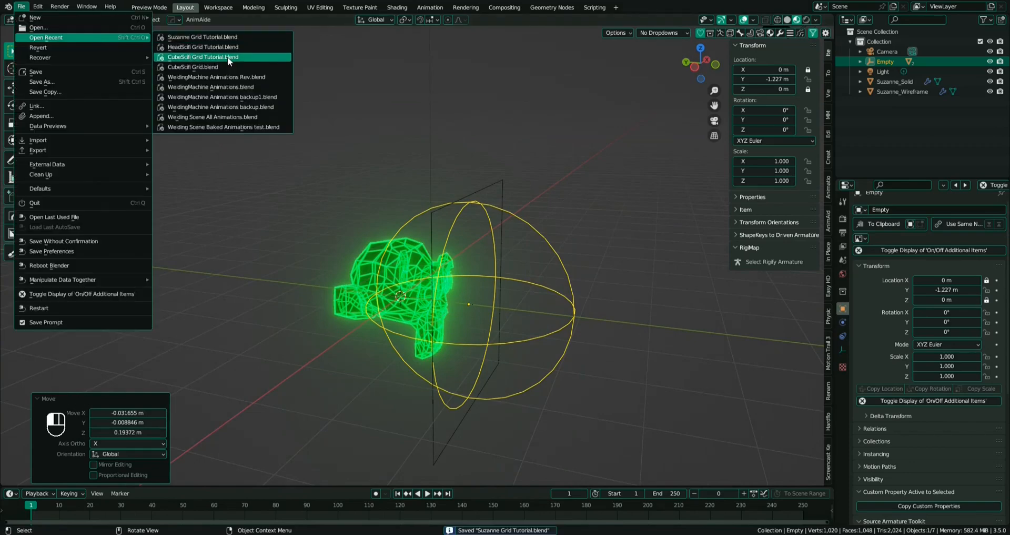
pyautogui.click(226, 57)
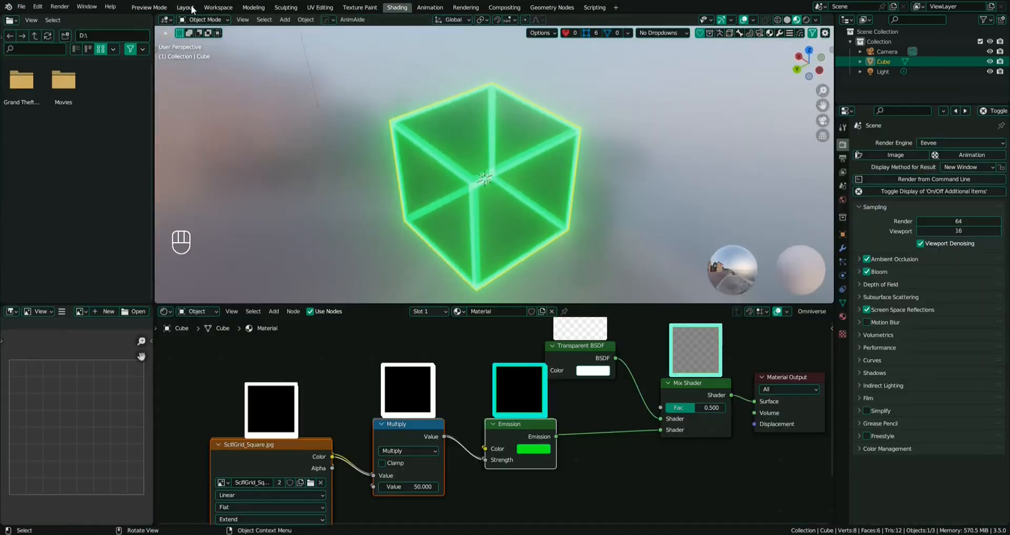
# - In the Layout workspace, show the 3D view's sidebar and add a Monkey mesh at the cube's center
pyautogui.click(185, 7)
pyautogui.scroll(-3, 320, 192)
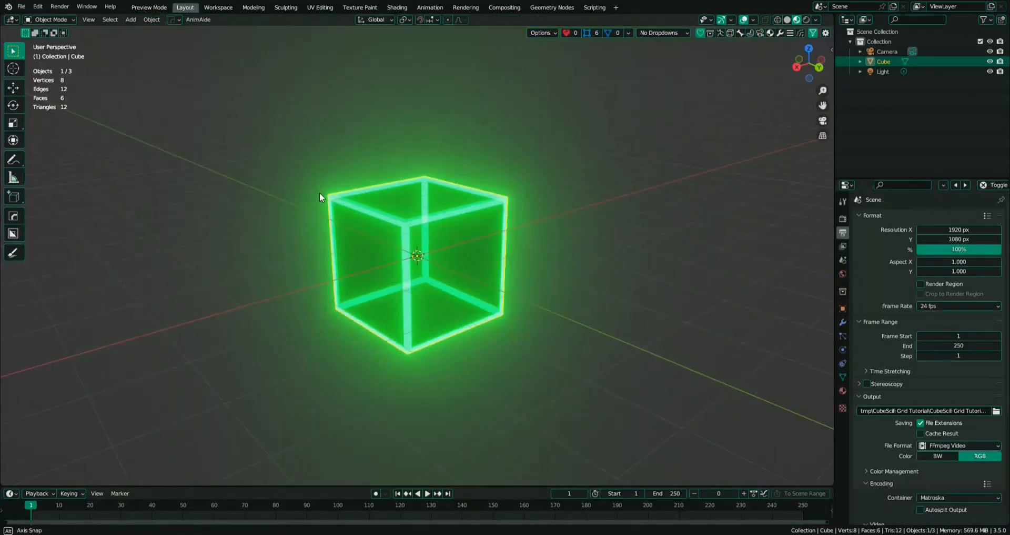
pyautogui.moveTo(320, 192); pyautogui.dragTo(350, 213, button='middle')
pyautogui.scroll(-3, 355, 193)
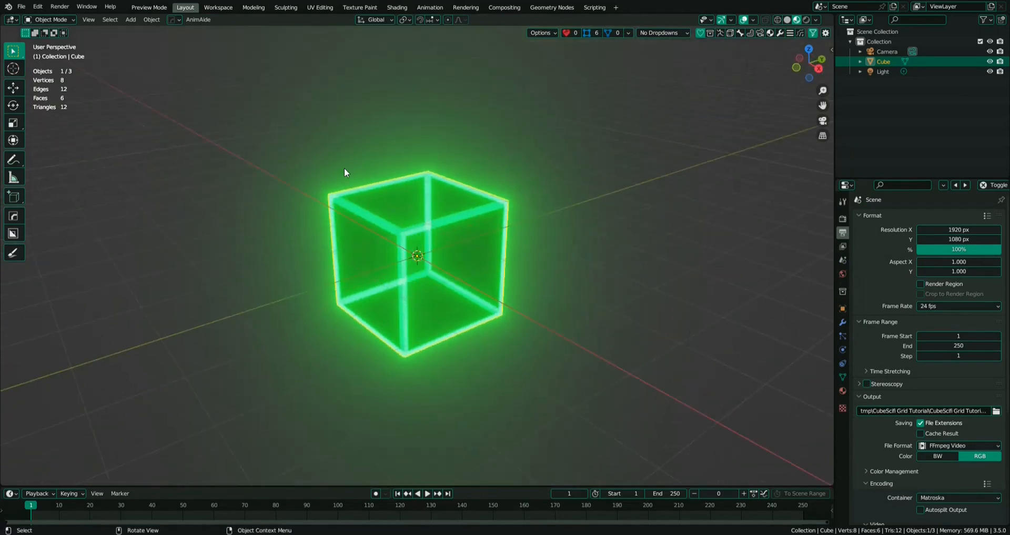
pyautogui.press('n')
pyautogui.hotkey('shift', 'a')
pyautogui.moveTo(410, 227)
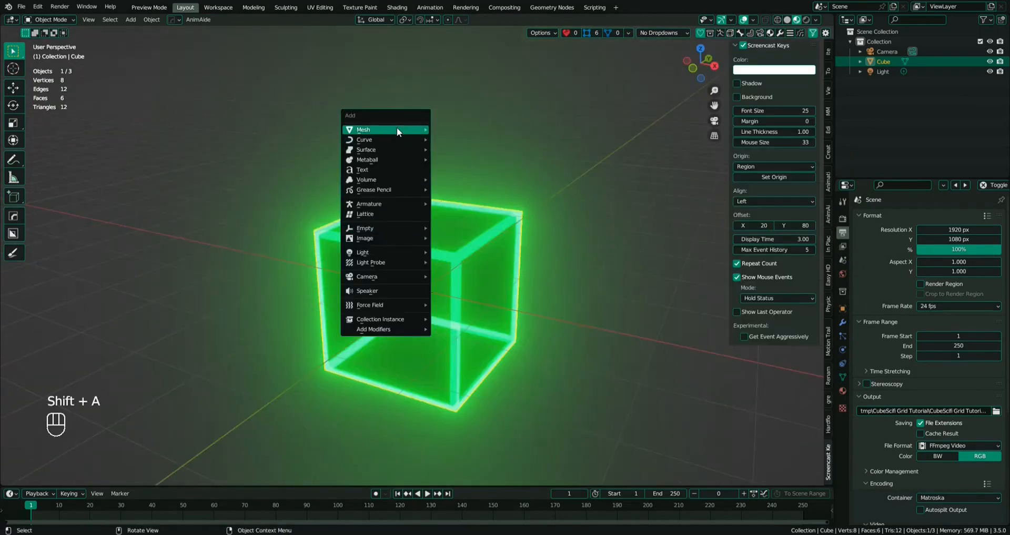
pyautogui.moveTo(397, 128)
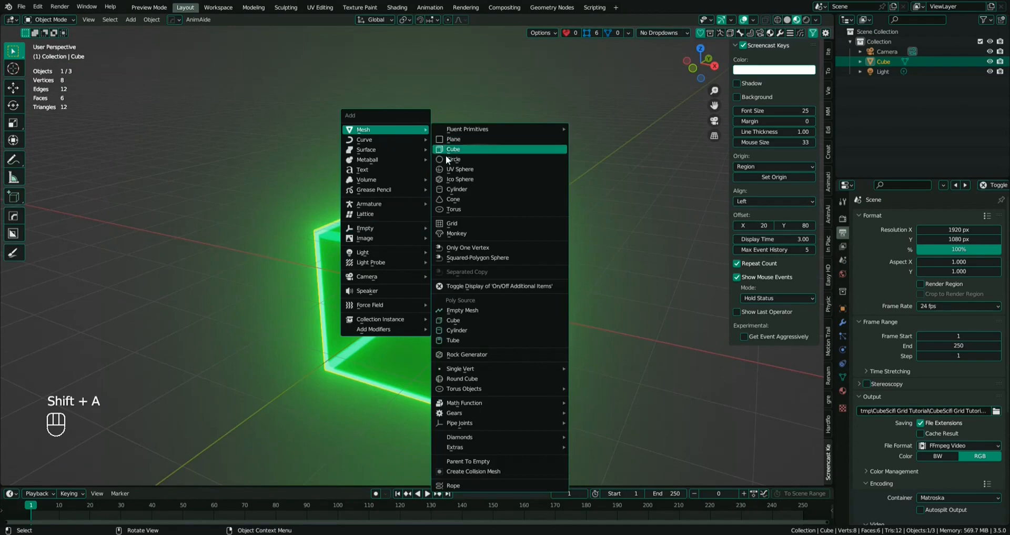
pyautogui.click(478, 233)
# - With the cube as the active object, link its material to the monkey head
pyautogui.moveTo(476, 232); pyautogui.dragTo(355, 308, button='middle')
pyautogui.scroll(2, 378, 297)
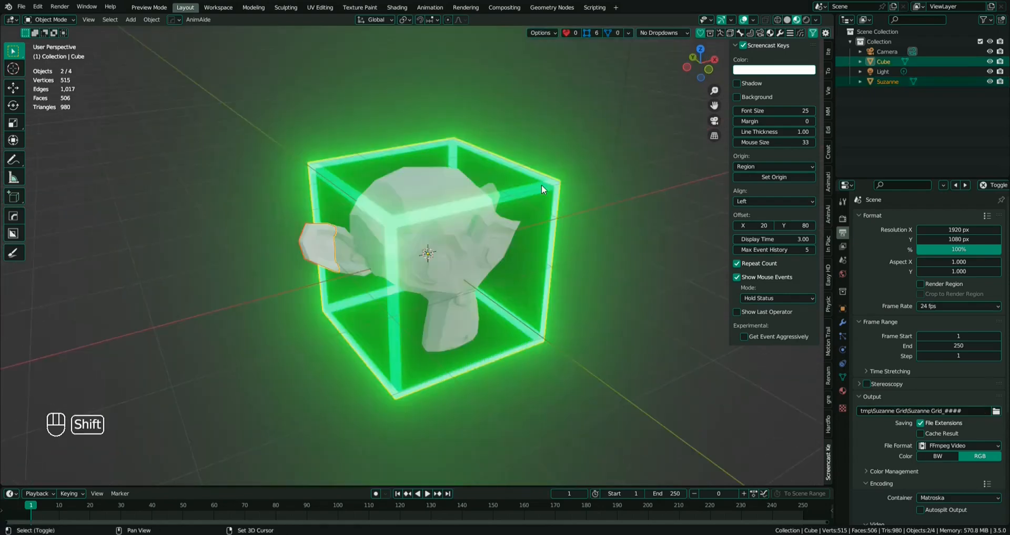
pyautogui.moveTo(488, 241); pyautogui.dragTo(496, 241, button='middle')
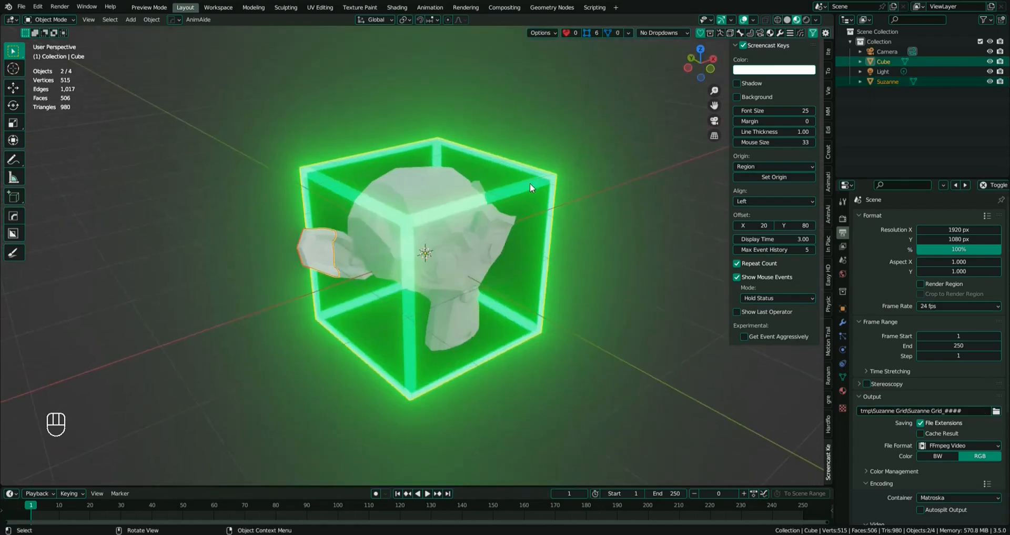
pyautogui.moveTo(384, 260); pyautogui.dragTo(351, 258, button='middle')
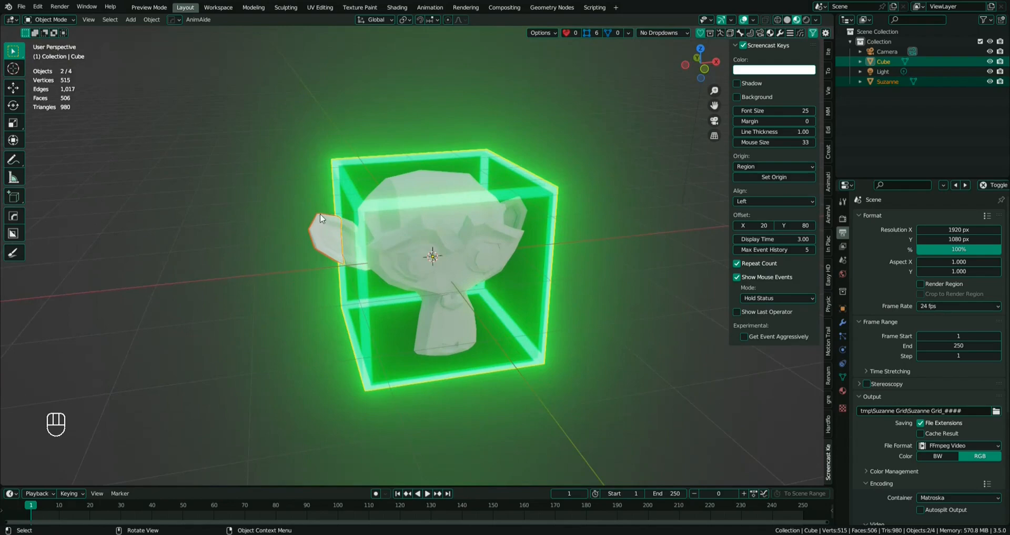
pyautogui.click(154, 19)
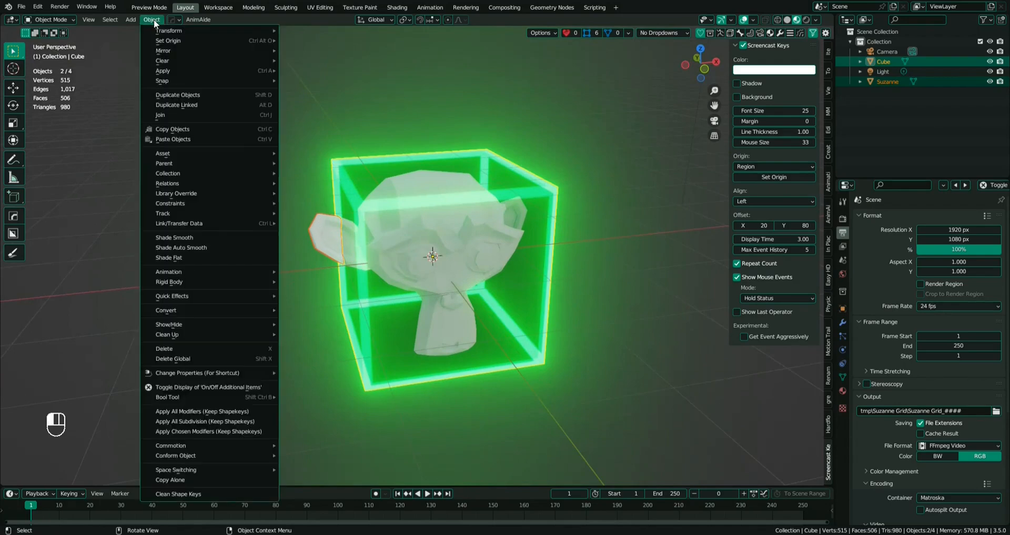
pyautogui.moveTo(194, 223)
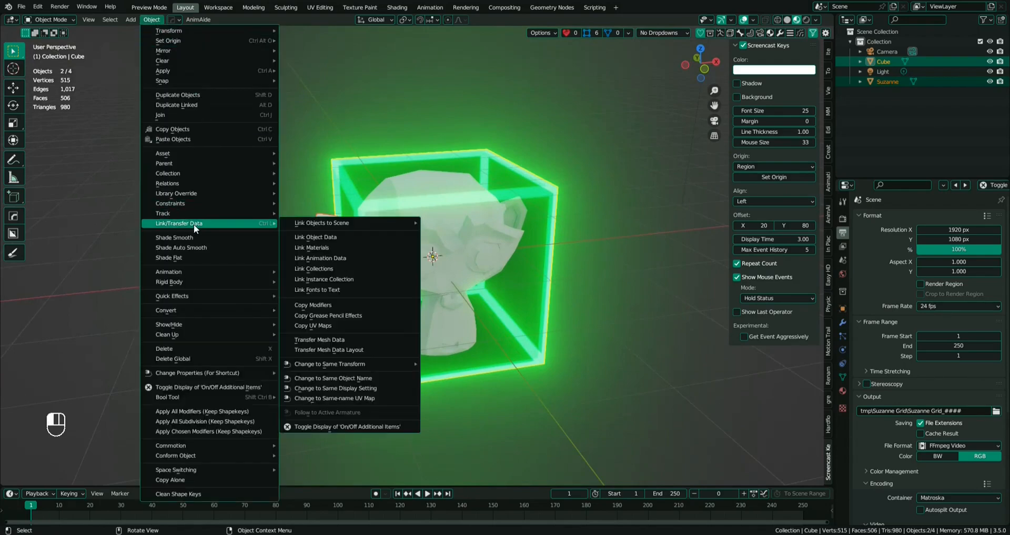
pyautogui.click(323, 248)
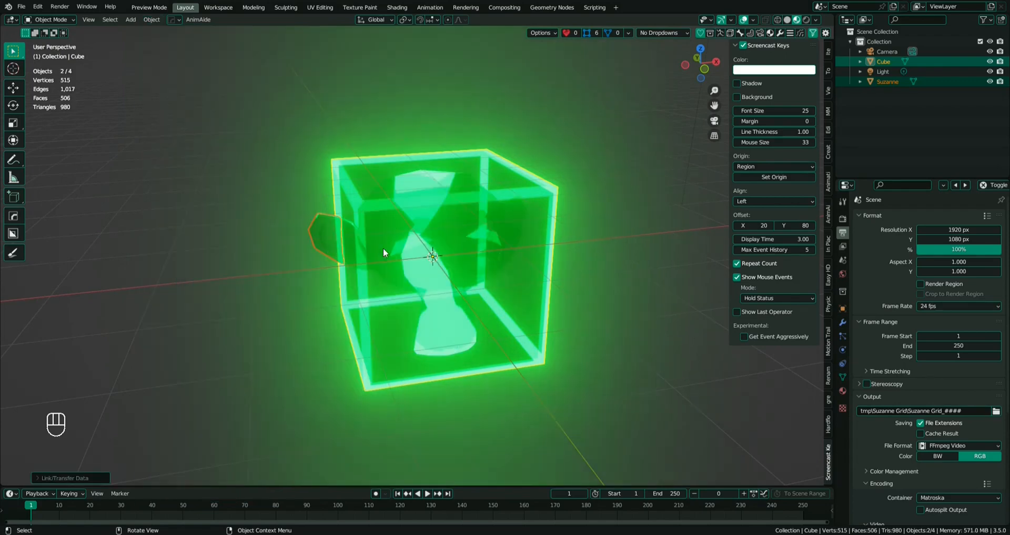
# - Delete the cube from the scene, leaving the monkey head
pyautogui.moveTo(393, 251); pyautogui.dragTo(416, 232, button='middle')
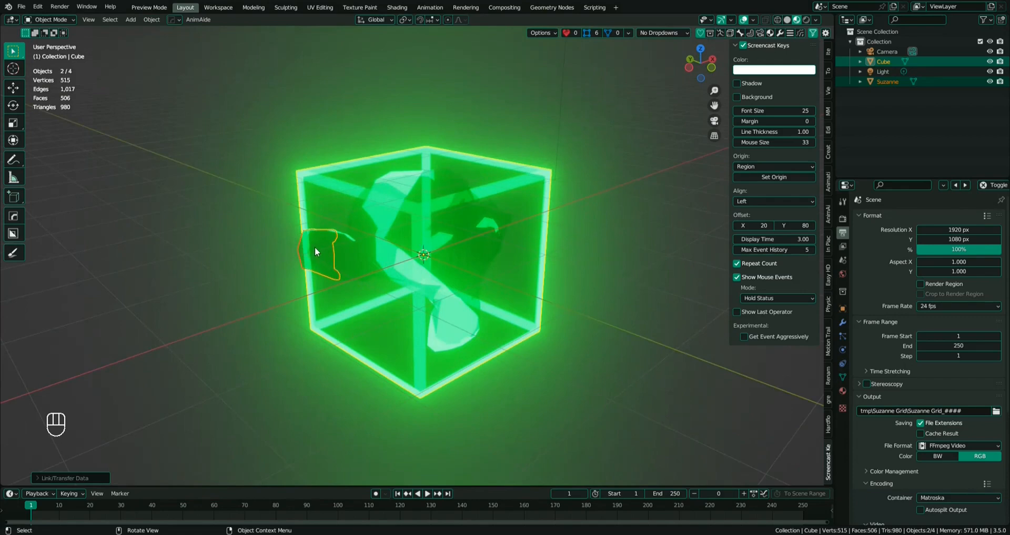
pyautogui.moveTo(479, 163); pyautogui.dragTo(526, 139, button='middle')
pyautogui.click(885, 61)
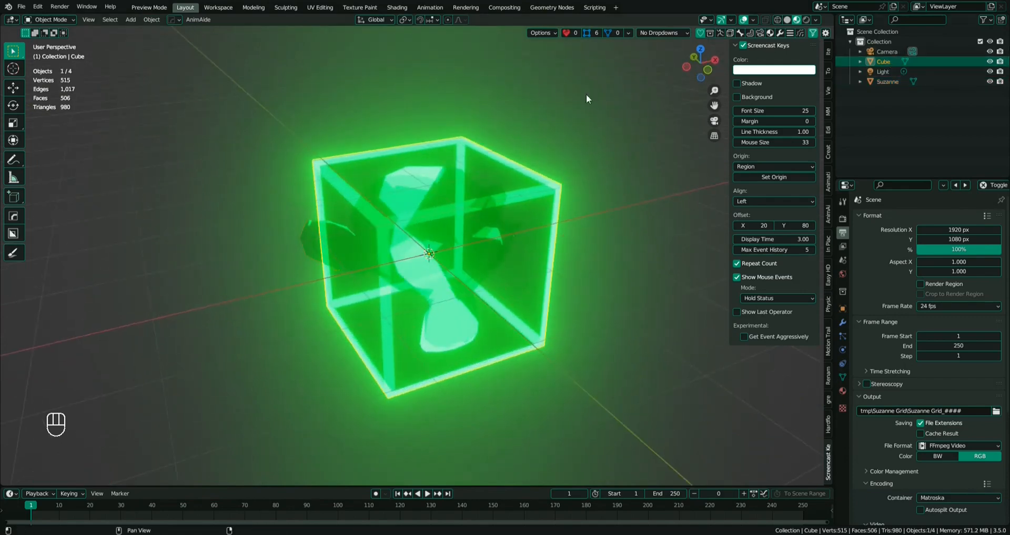
pyautogui.rightClick(325, 117)
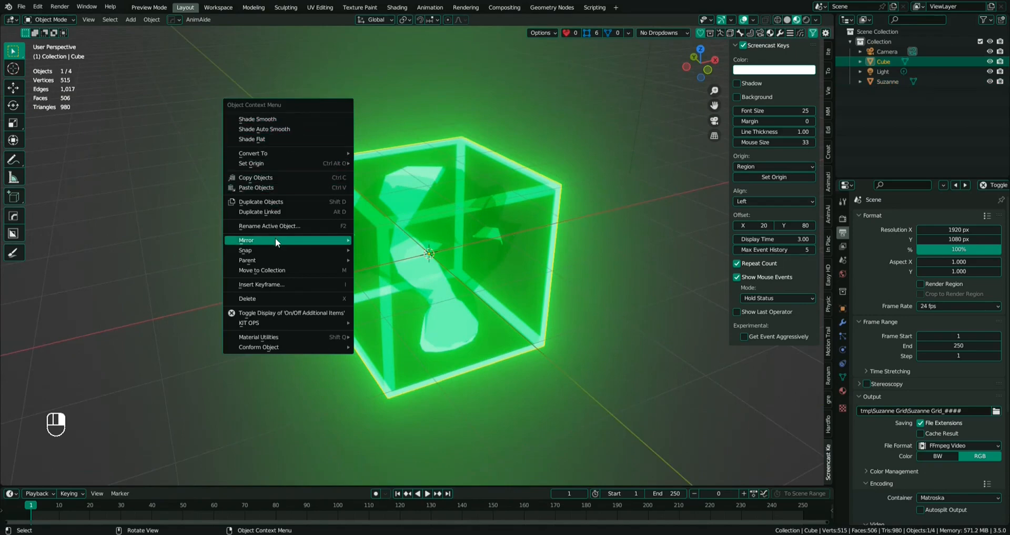
pyautogui.click(304, 298)
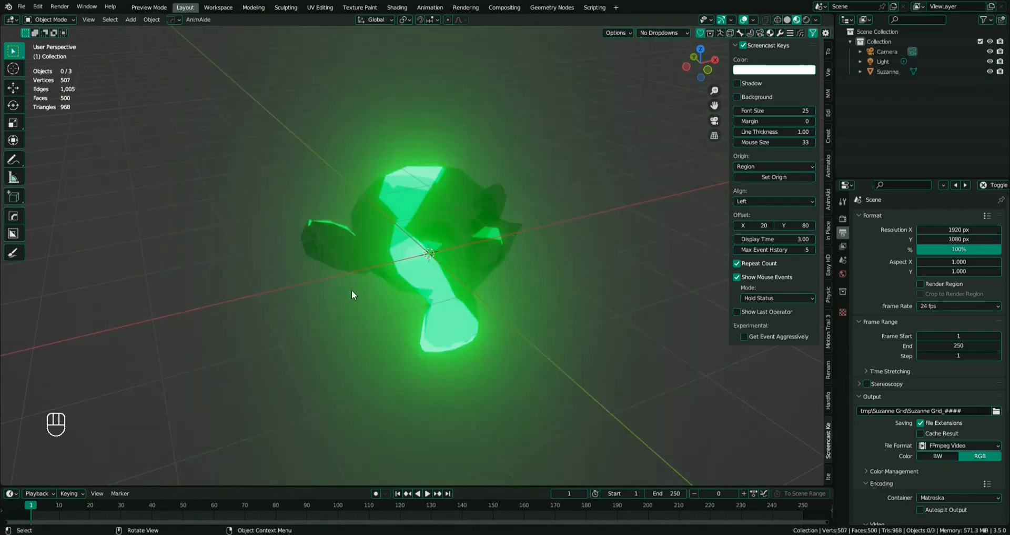
# - In Edit Mode, select the monkey head's whole mesh and reset its UVs
pyautogui.click(463, 257)
pyautogui.moveTo(509, 271); pyautogui.dragTo(496, 270, button='middle')
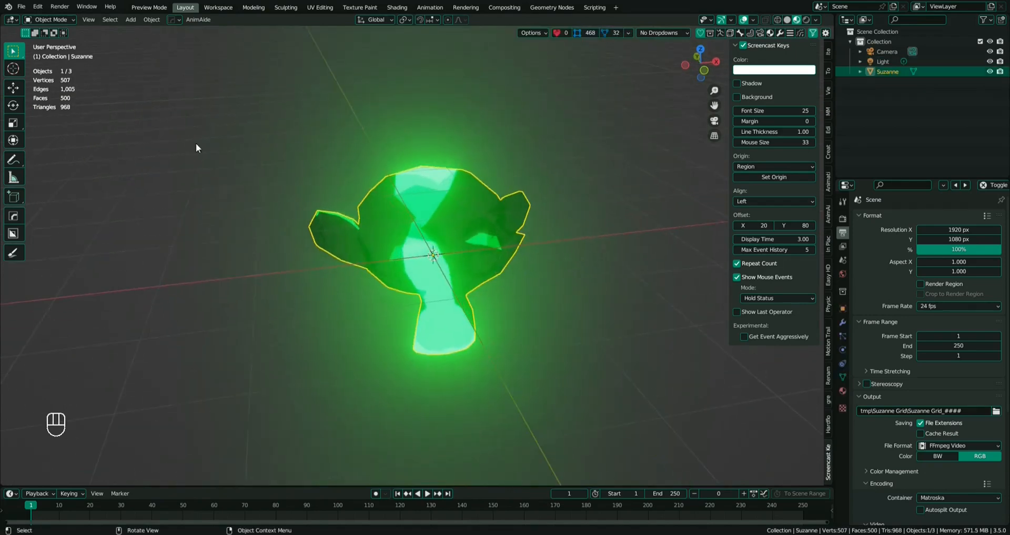
pyautogui.click(60, 21)
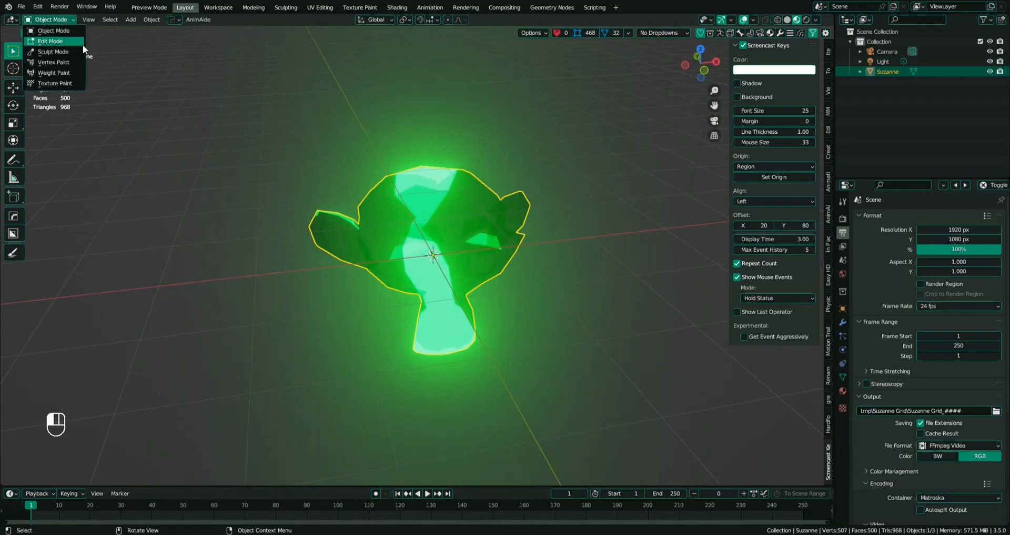
pyautogui.click(69, 42)
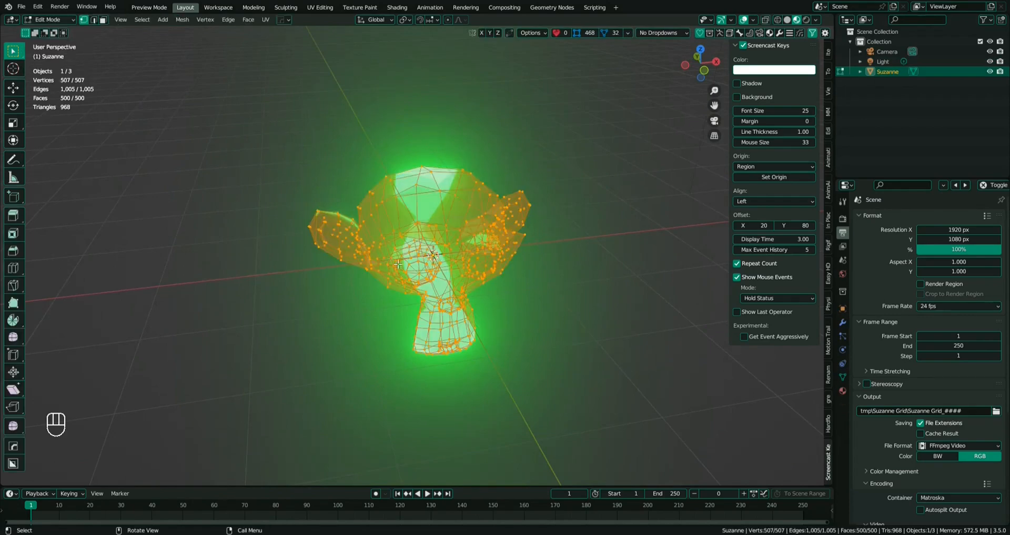
pyautogui.moveTo(398, 264); pyautogui.dragTo(402, 264, button='middle')
pyautogui.scroll(-1, 402, 263)
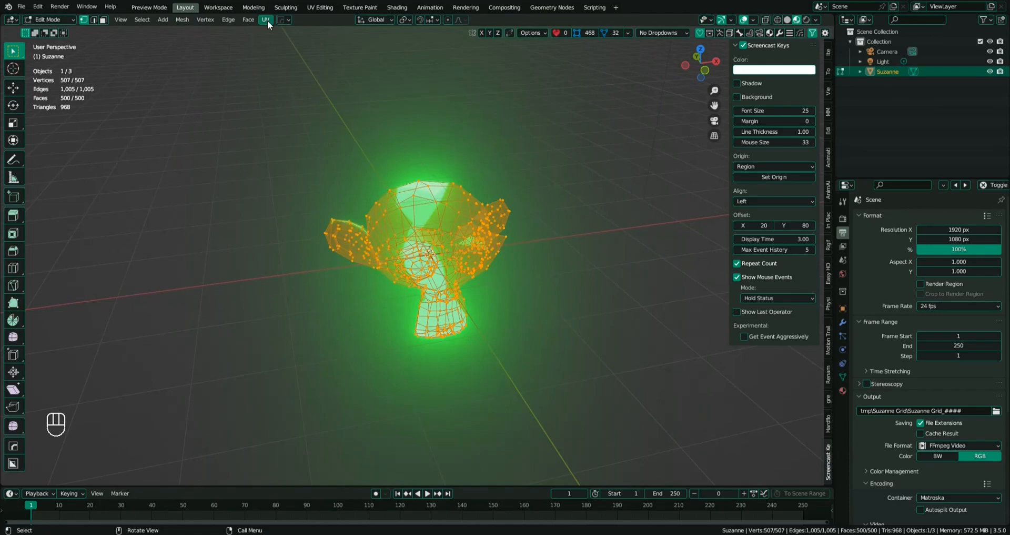
pyautogui.press('a')
pyautogui.click(267, 20)
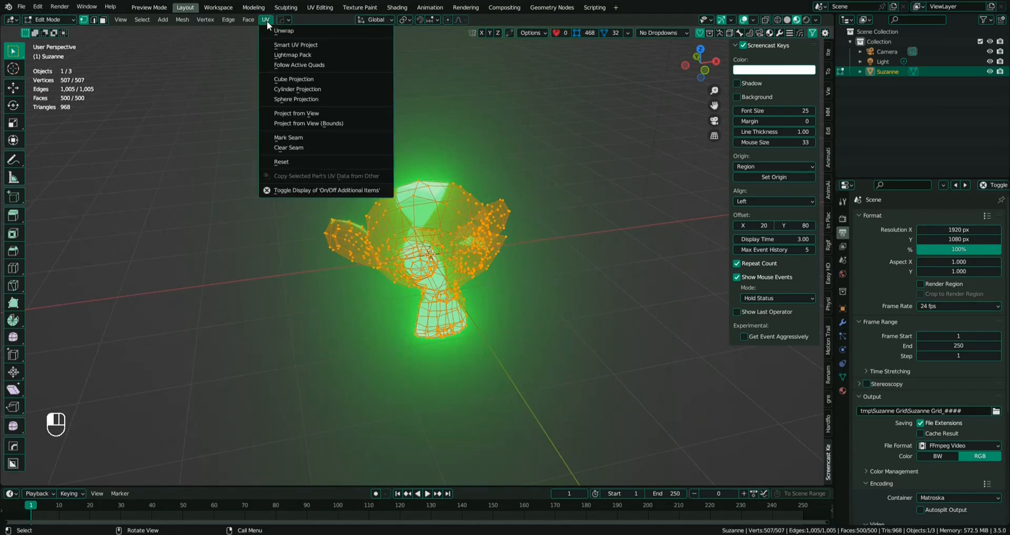
pyautogui.click(314, 163)
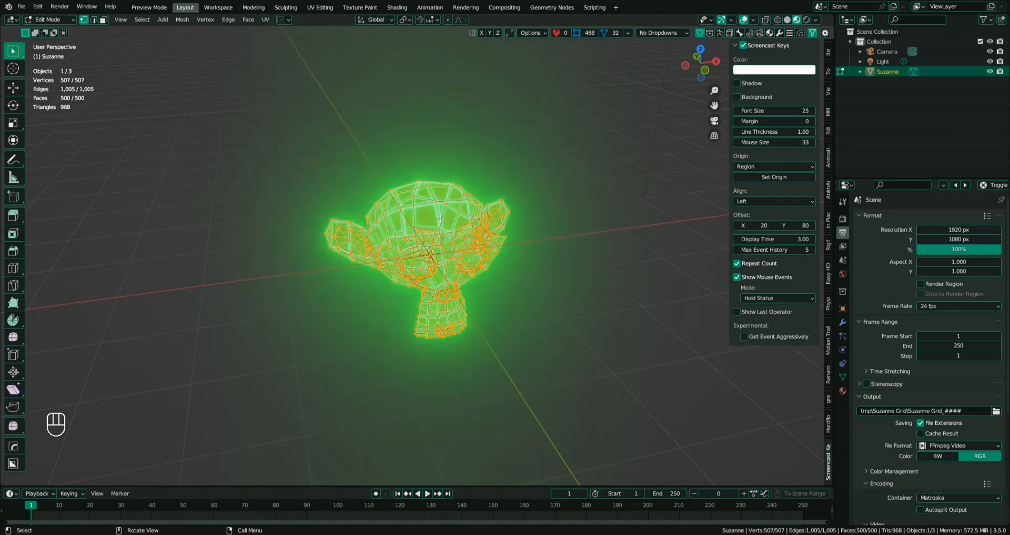
# - Return the monkey head to Object Mode and inspect its grid lines from several sides
pyautogui.scroll(3, 440, 221)
pyautogui.moveTo(440, 221); pyautogui.dragTo(451, 193, button='middle')
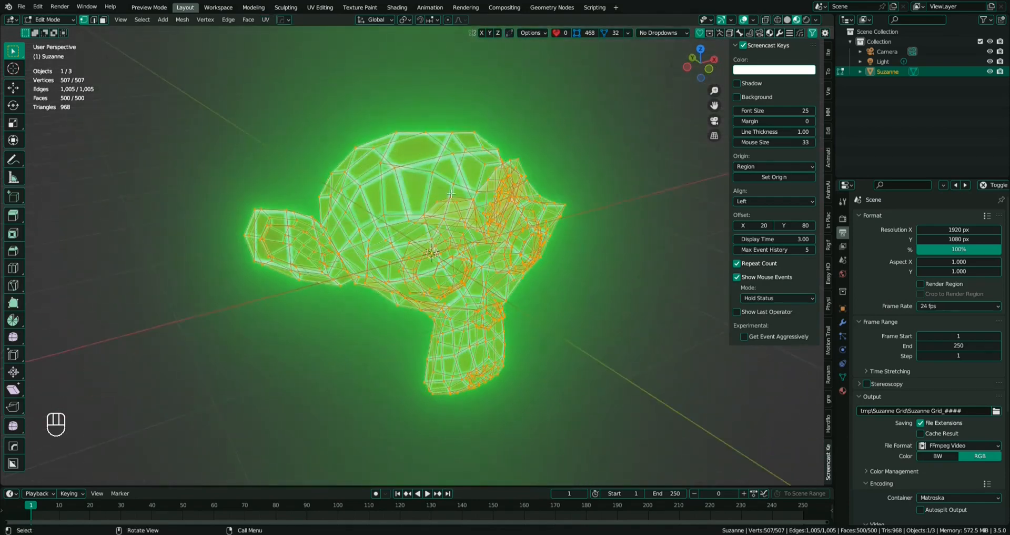
pyautogui.click(64, 20)
pyautogui.click(65, 30)
pyautogui.moveTo(271, 105); pyautogui.dragTo(506, 237, button='middle')
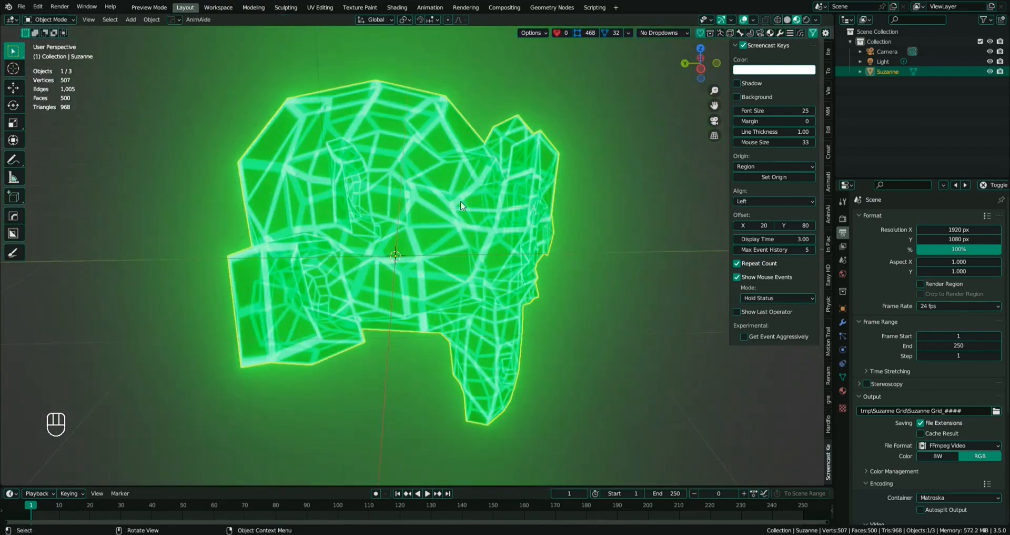
pyautogui.moveTo(461, 204); pyautogui.dragTo(431, 132, button='middle')
pyautogui.moveTo(396, 258); pyautogui.dragTo(278, 204, button='middle')
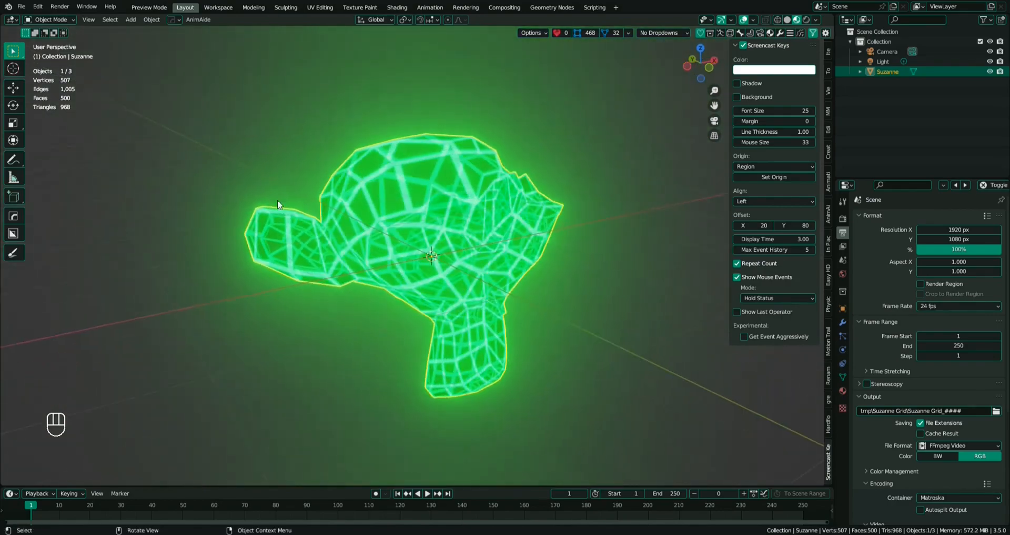
# - In the UV Editing workspace, scale all the monkey head's UVs down to just outside the image's black square
pyautogui.click(320, 7)
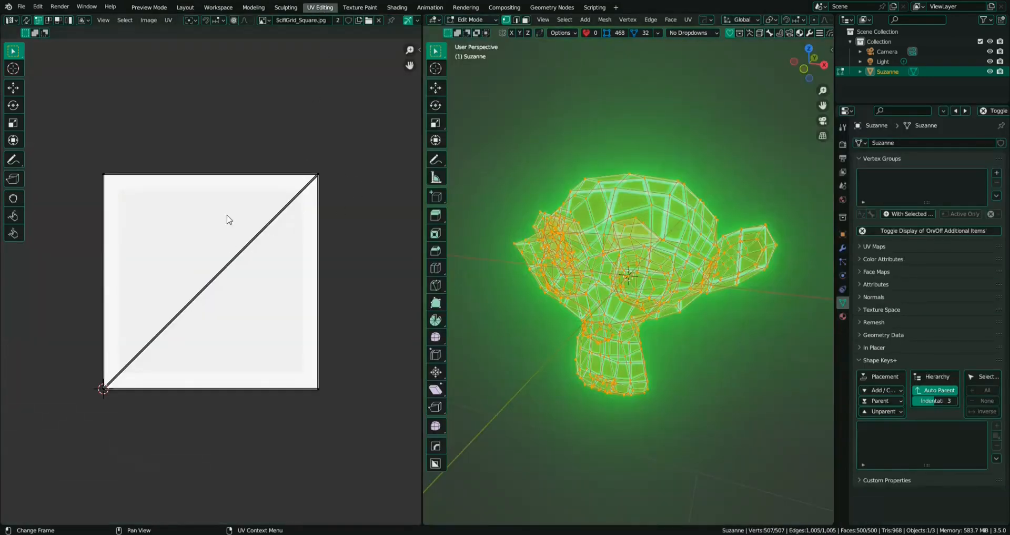
pyautogui.scroll(2, 547, 244)
pyautogui.moveTo(545, 246); pyautogui.dragTo(601, 247, button='middle')
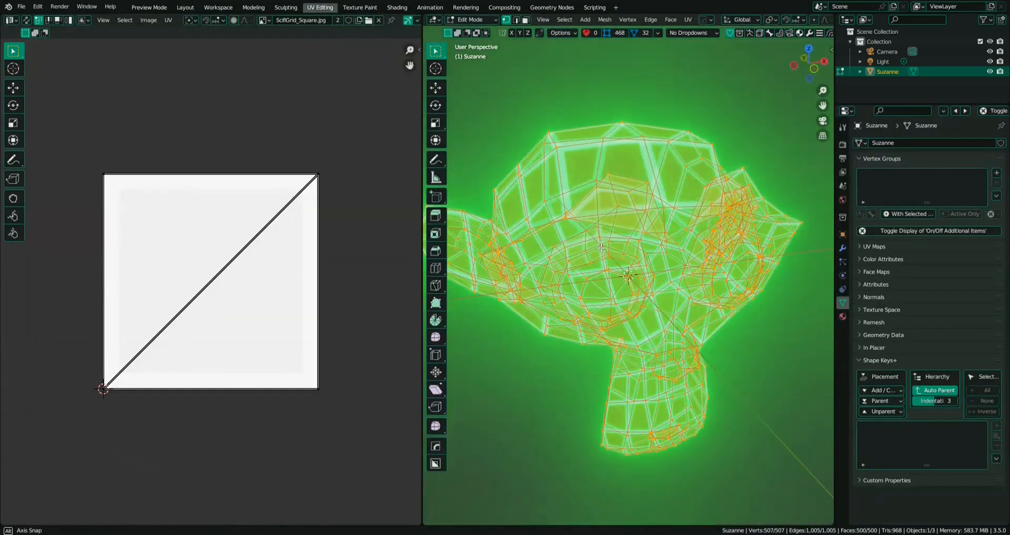
pyautogui.press('a')
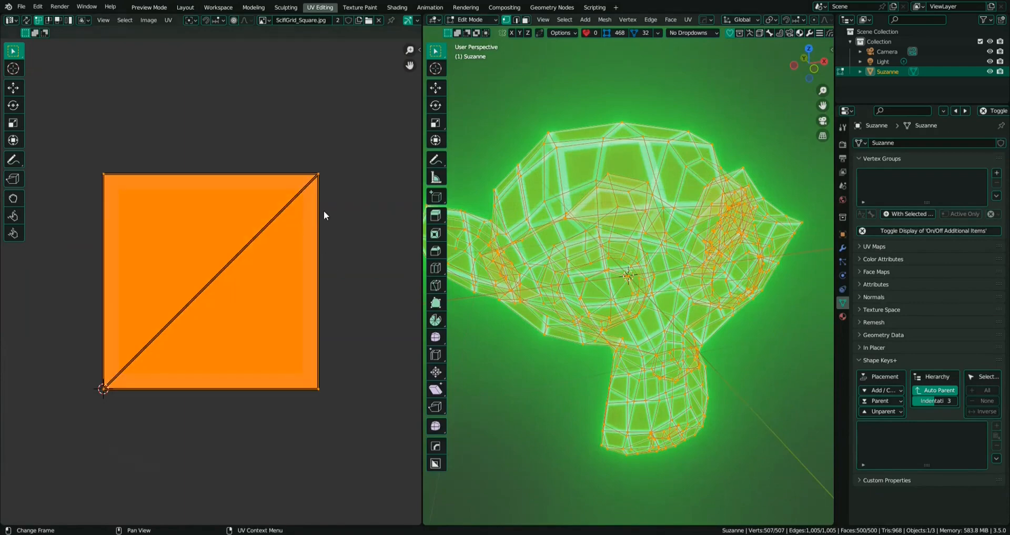
pyautogui.press('s')
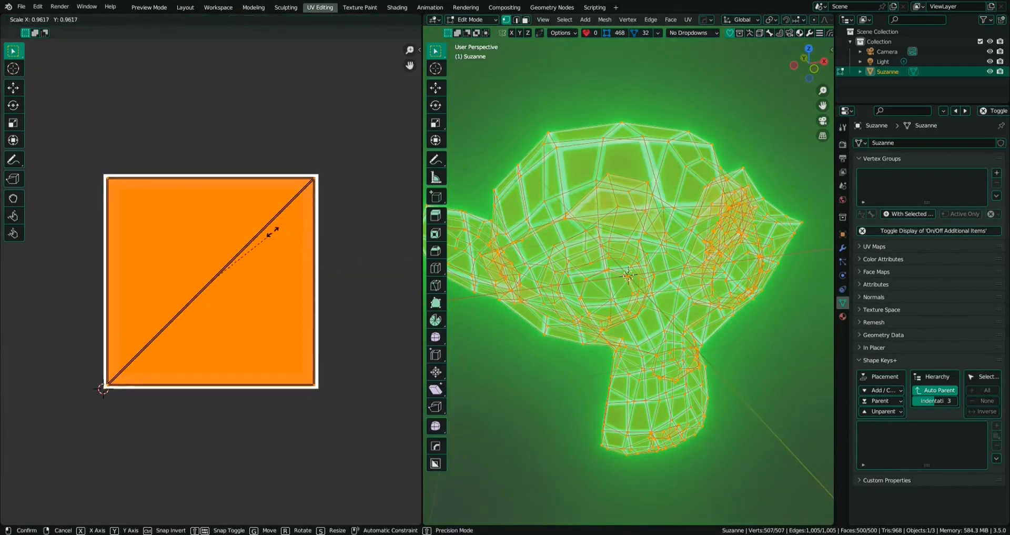
pyautogui.click(196, 269)
pyautogui.press('s')
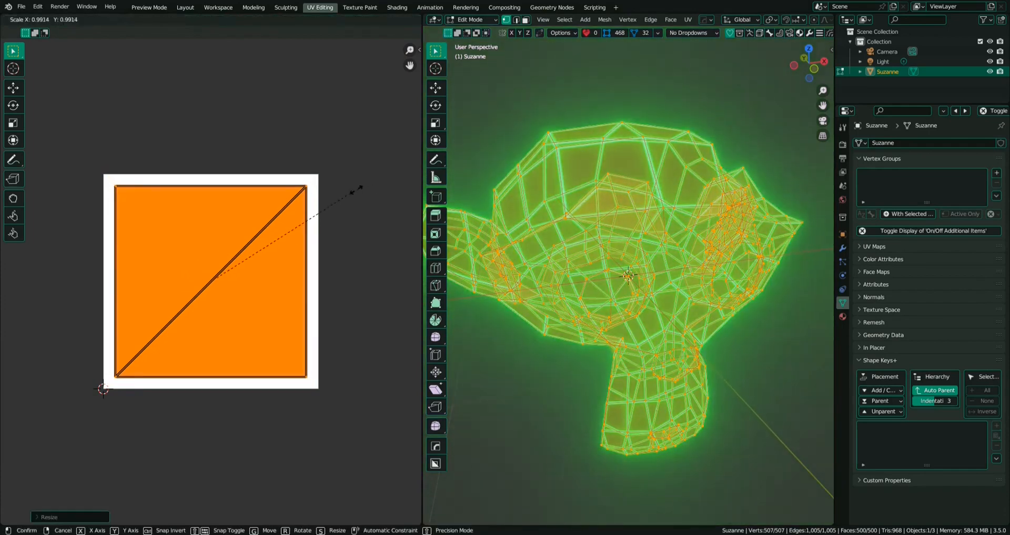
pyautogui.click(352, 192)
pyautogui.scroll(-1, 292, 226)
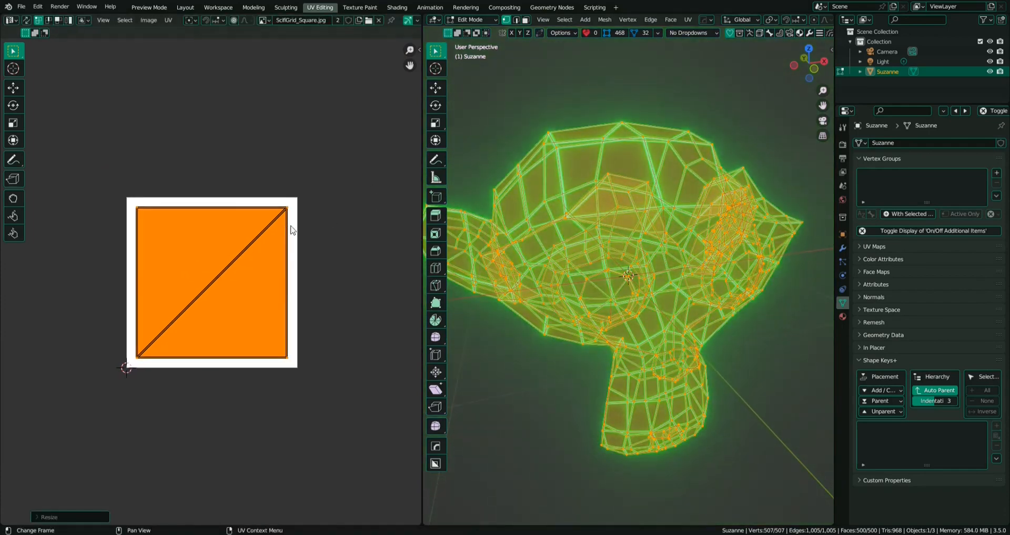
# - Leave Edit Mode on the monkey head and go back to the Layout workspace
pyautogui.moveTo(463, 226); pyautogui.dragTo(570, 217, button='middle')
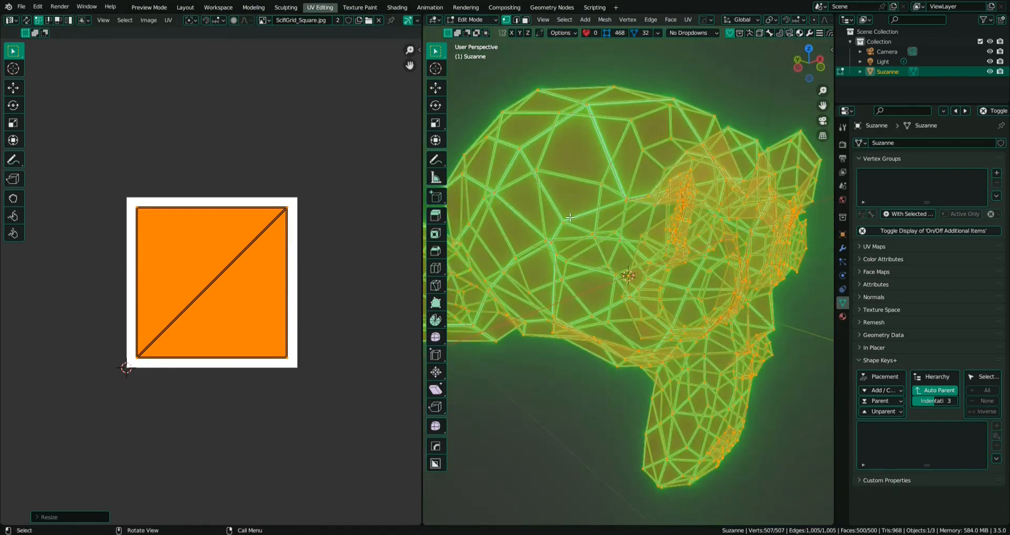
pyautogui.scroll(-4, 563, 219)
pyautogui.press('Tab')
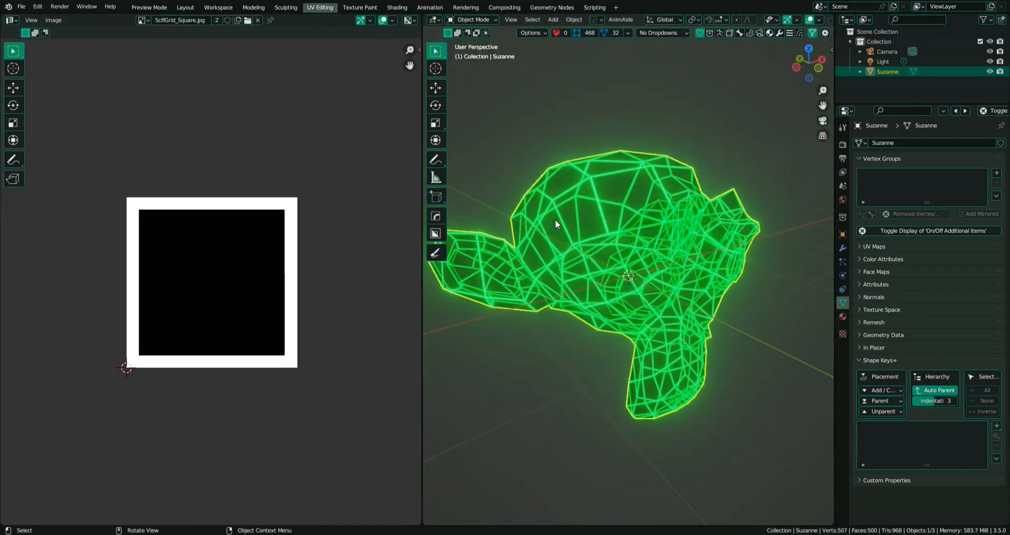
pyautogui.click(186, 7)
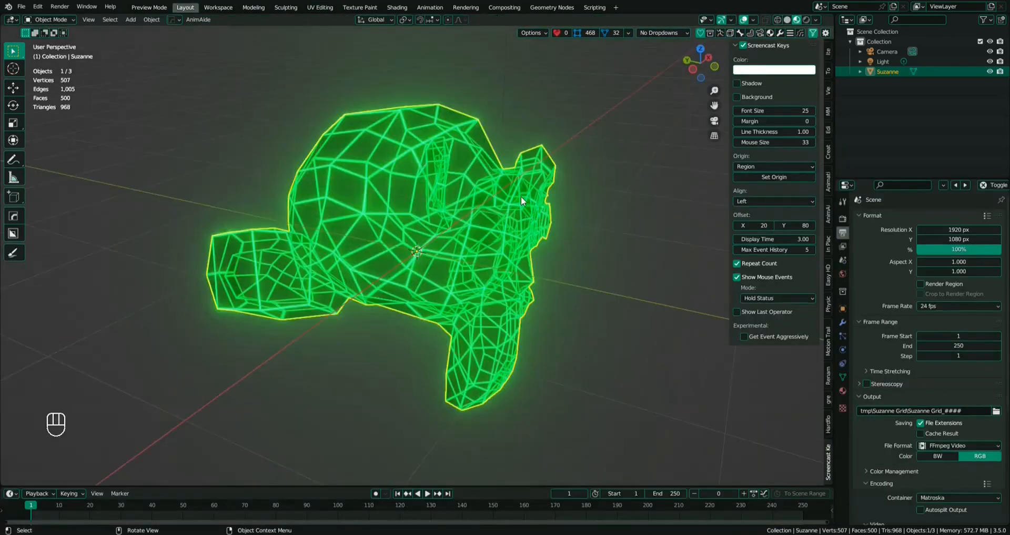
pyautogui.moveTo(521, 196); pyautogui.dragTo(469, 207, button='middle')
# - Duplicate the monkey head, keeping the copy in the same place as the original
pyautogui.press('g')
pyautogui.rightClick(472, 184)
pyautogui.scroll(-2, 472, 183)
pyautogui.click(469, 207)
pyautogui.hotkey('shift', 'd')
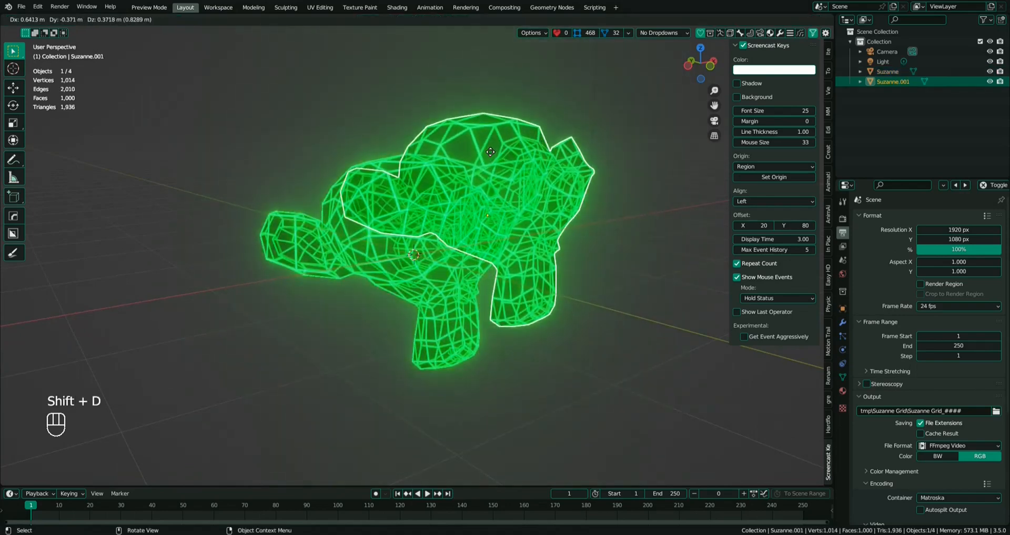
pyautogui.rightClick(497, 125)
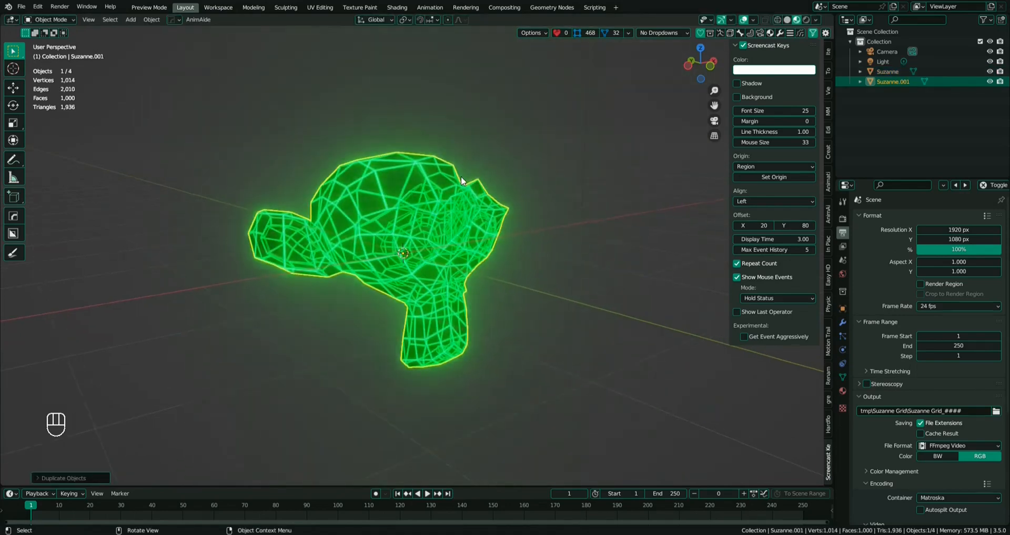
pyautogui.moveTo(461, 176); pyautogui.dragTo(463, 196, button='middle')
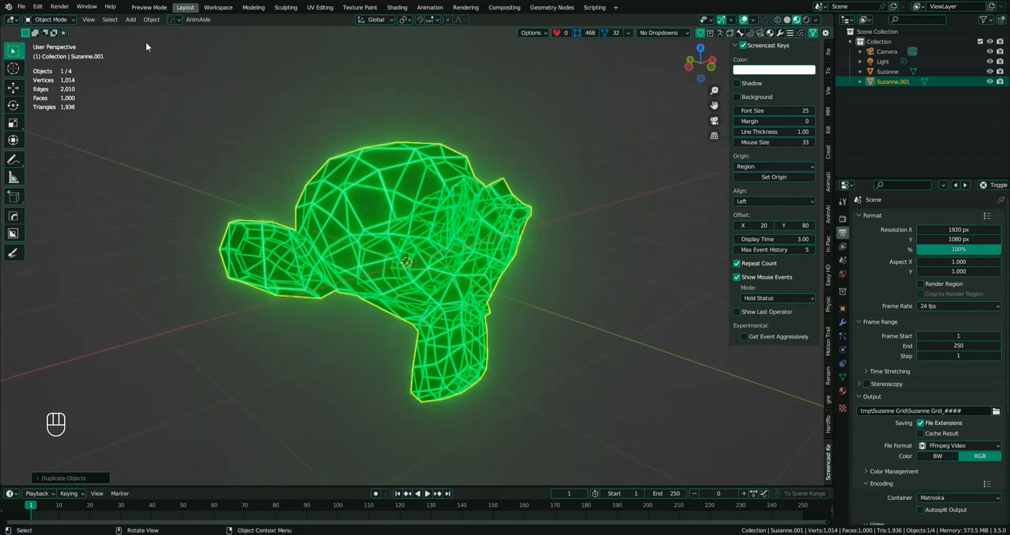
# - Unlink the shared material from the duplicate monkey head and give it a new material
pyautogui.click(842, 389)
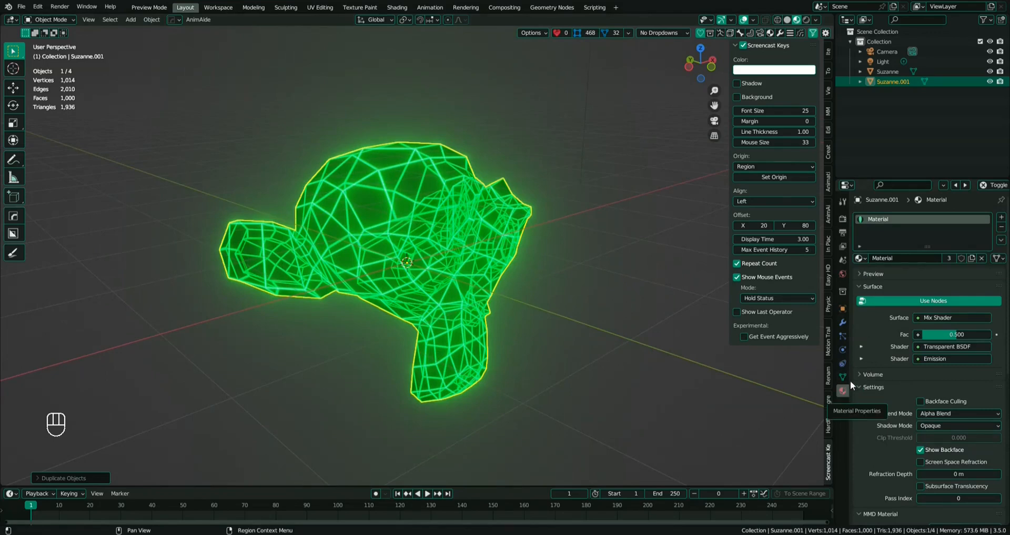
pyautogui.click(982, 257)
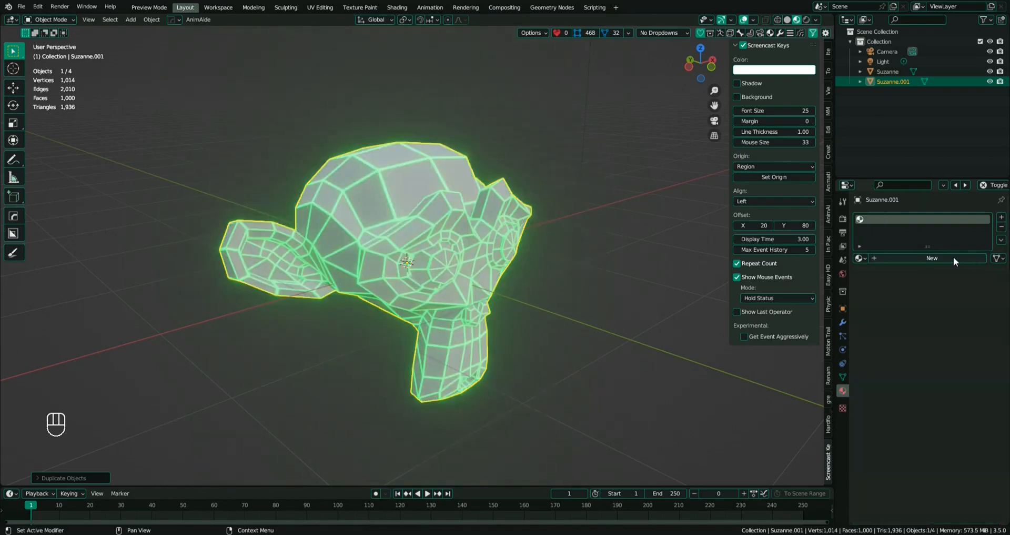
pyautogui.click(931, 258)
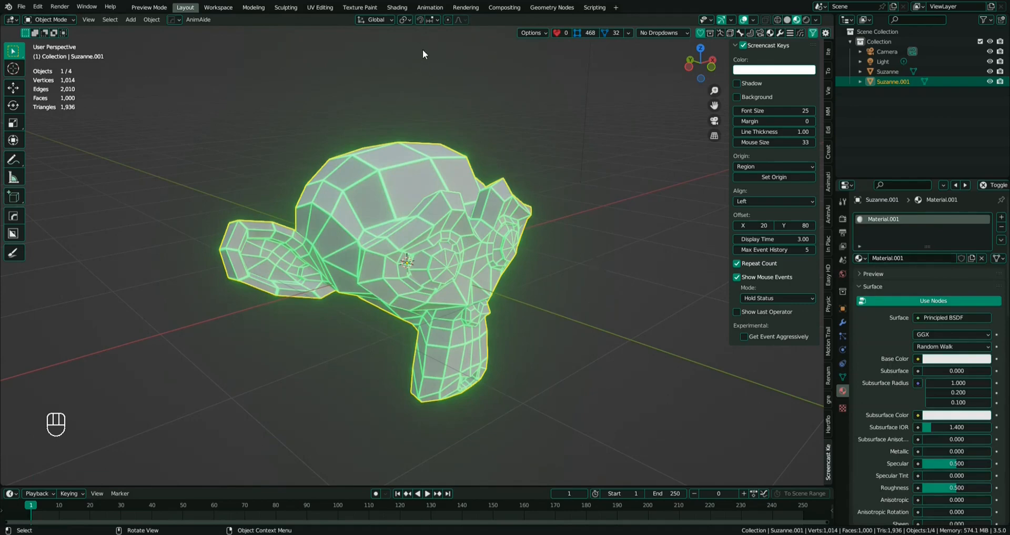
# - In the Shading workspace, delete the Principled BSDF node from the duplicate monkey head's material
pyautogui.click(401, 7)
pyautogui.moveTo(459, 416); pyautogui.dragTo(455, 390, button='middle')
pyautogui.rightClick(463, 392)
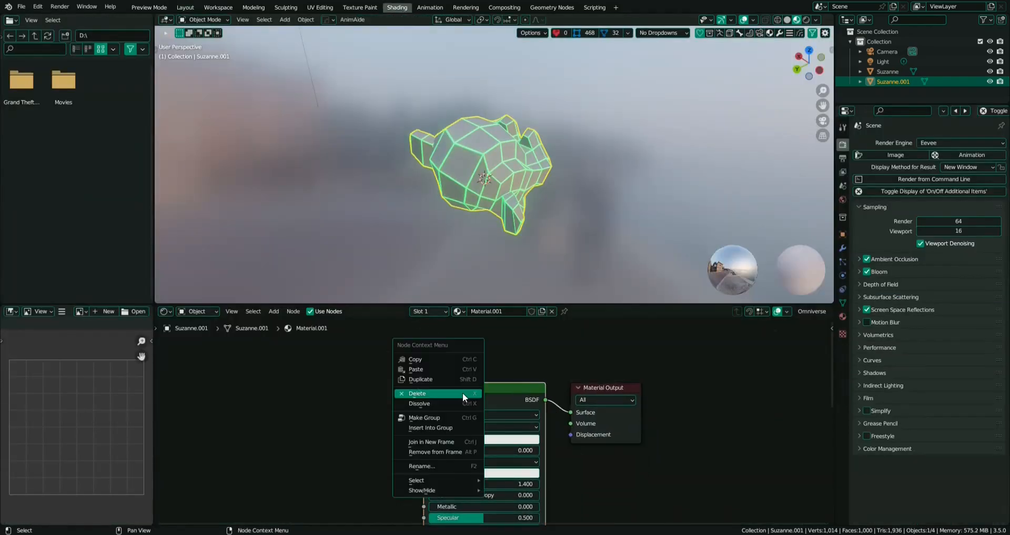
pyautogui.click(460, 394)
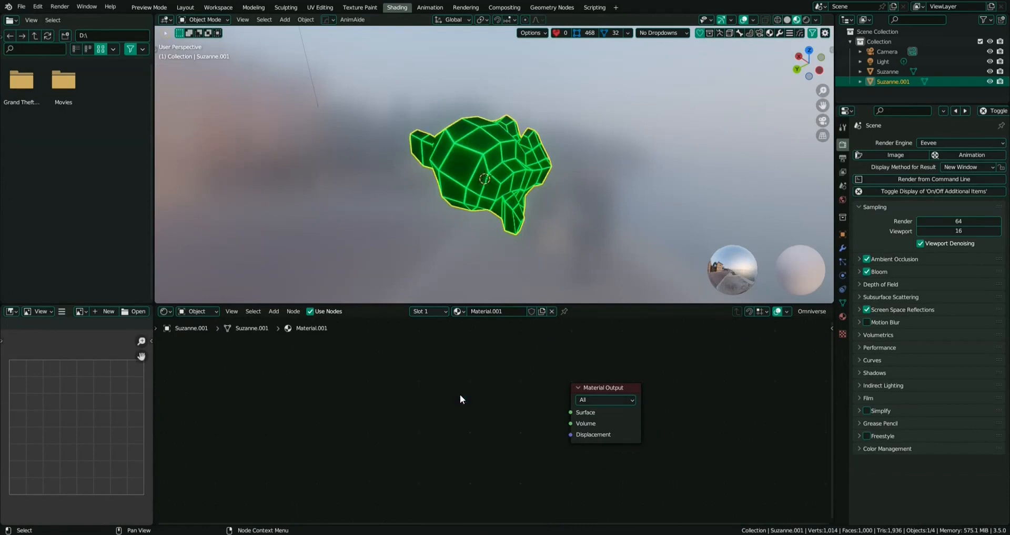
# - Add an Emission shader node and connect it to the Surface input of the Material Output
pyautogui.moveTo(462, 409); pyautogui.dragTo(461, 405, button='middle')
pyautogui.hotkey('shift', 'a')
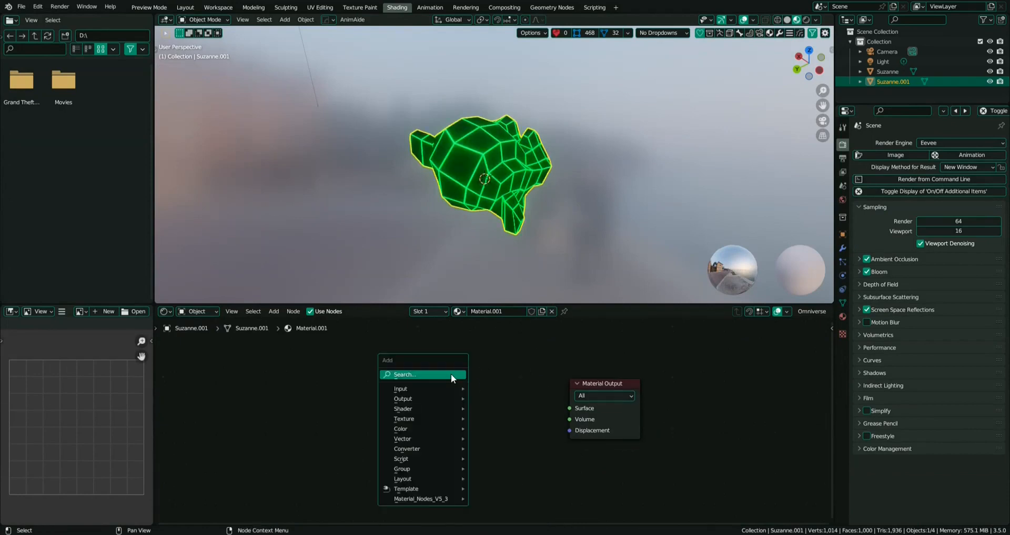
pyautogui.click(450, 374)
pyautogui.write('E')
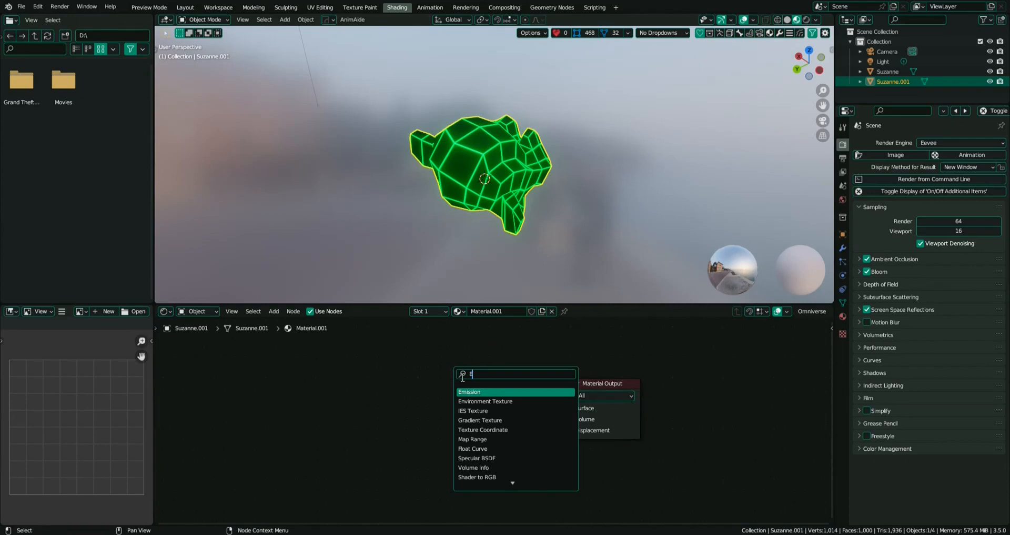
pyautogui.click(479, 392)
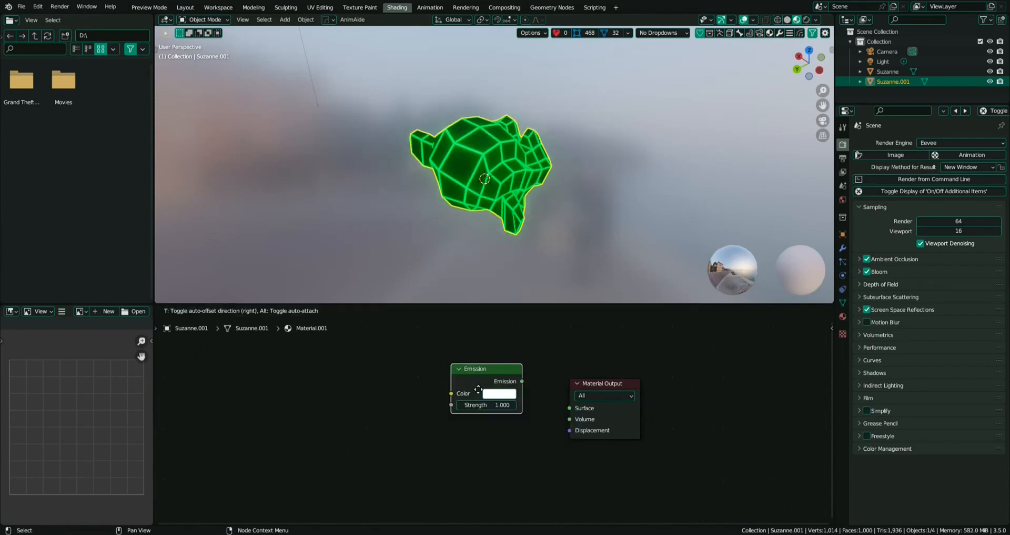
pyautogui.moveTo(505, 298); pyautogui.dragTo(503, 367, button='middle')
pyautogui.moveTo(501, 399); pyautogui.dragTo(569, 407)
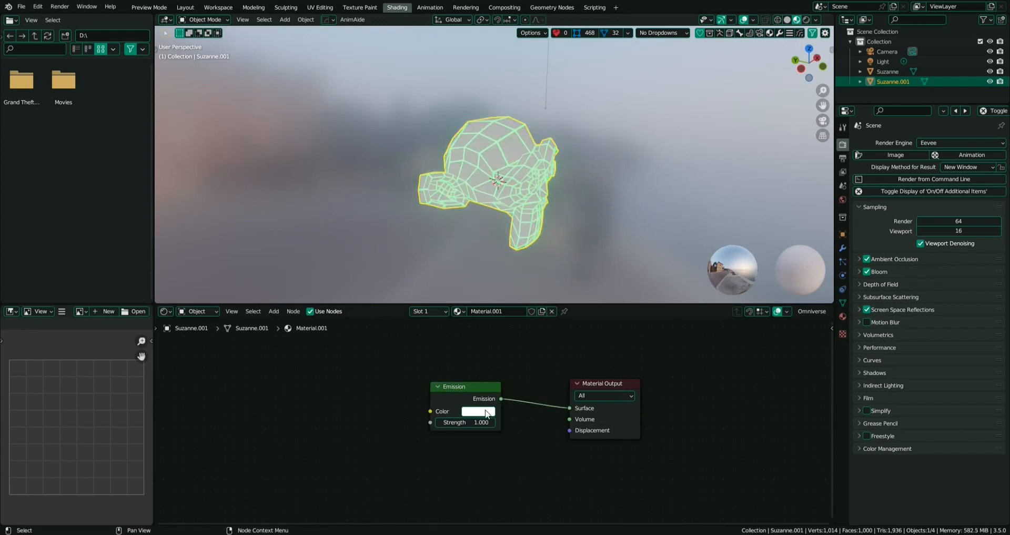
# - Set the Emission color to a saturated green with hue about 0.335 and saturation about 0.999
pyautogui.scroll(3, 476, 242)
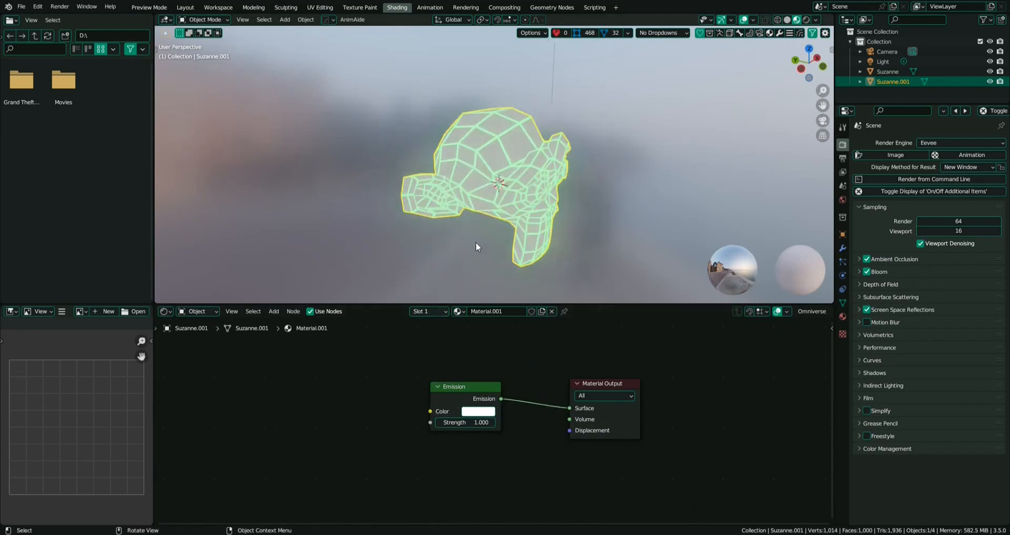
pyautogui.click(482, 415)
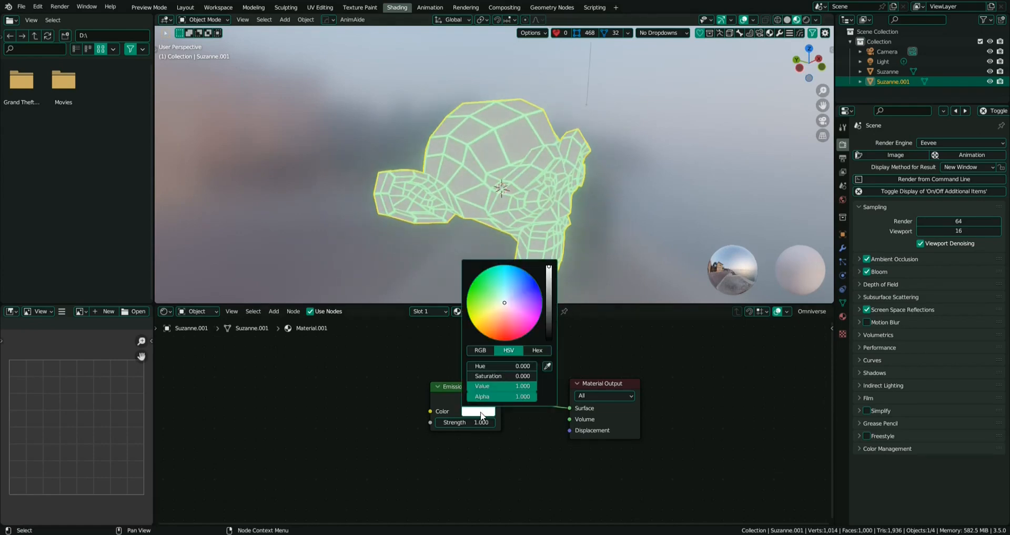
pyautogui.moveTo(500, 302); pyautogui.dragTo(473, 281)
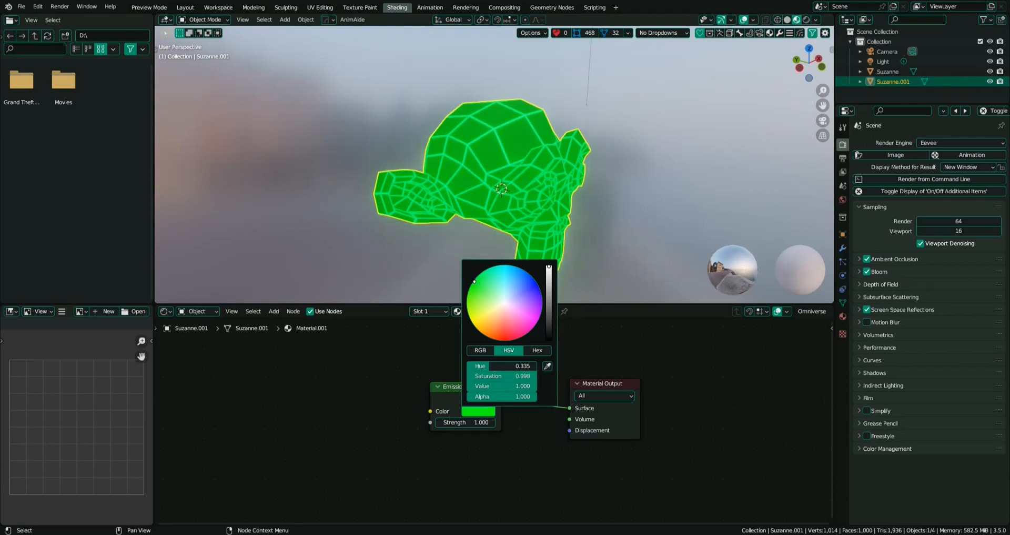
pyautogui.scroll(3, 445, 400)
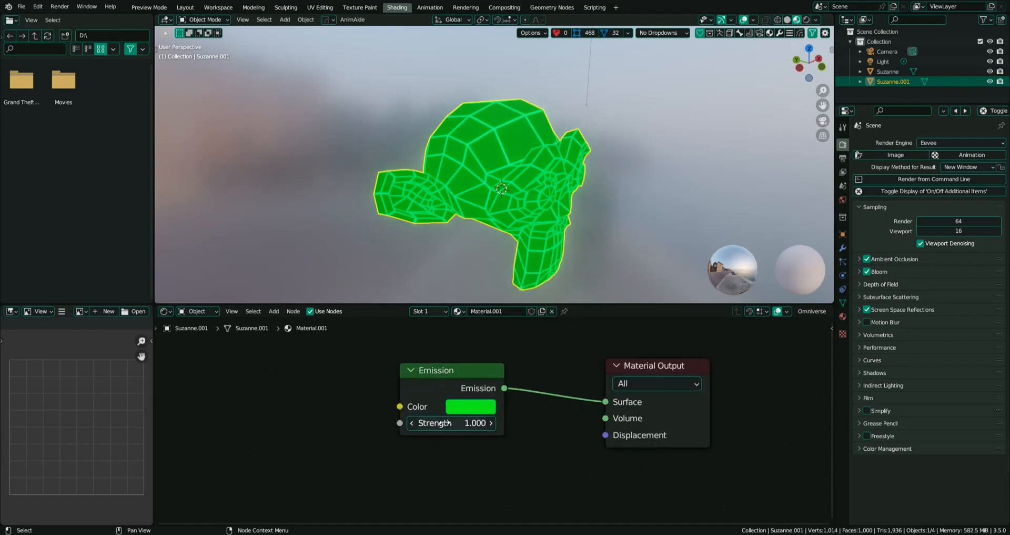
# - Return to the Layout workspace and add a plane mesh at the center of the monkey heads
pyautogui.click(193, 9)
pyautogui.moveTo(373, 150); pyautogui.dragTo(385, 212, button='middle')
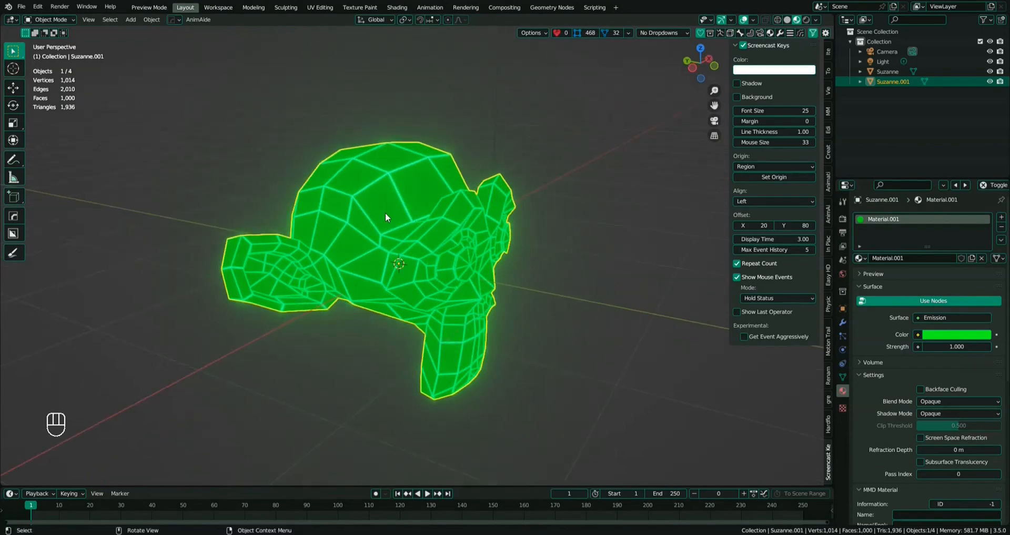
pyautogui.hotkey('shift', 'a')
pyautogui.moveTo(385, 212)
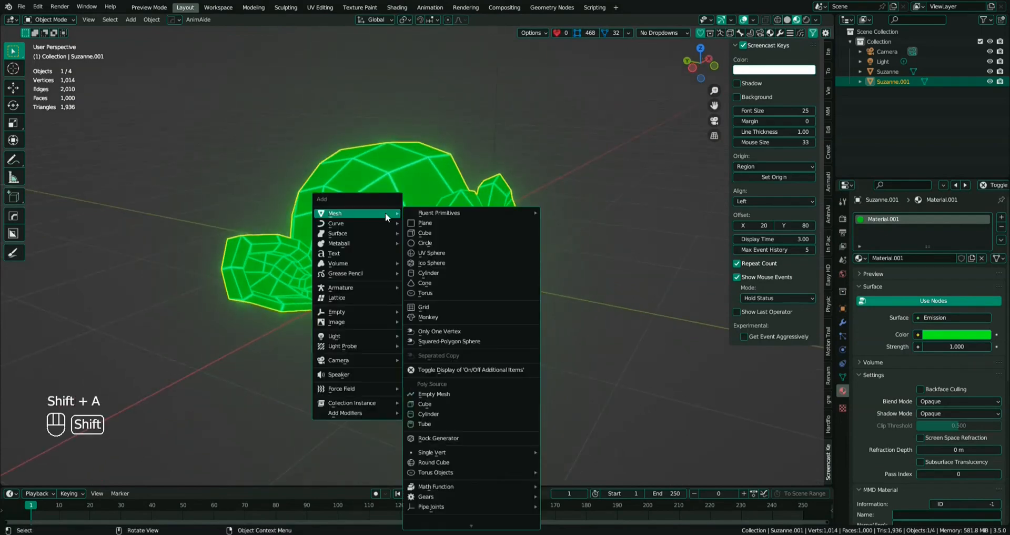
pyautogui.click(434, 221)
pyautogui.moveTo(434, 221); pyautogui.dragTo(580, 163, button='middle')
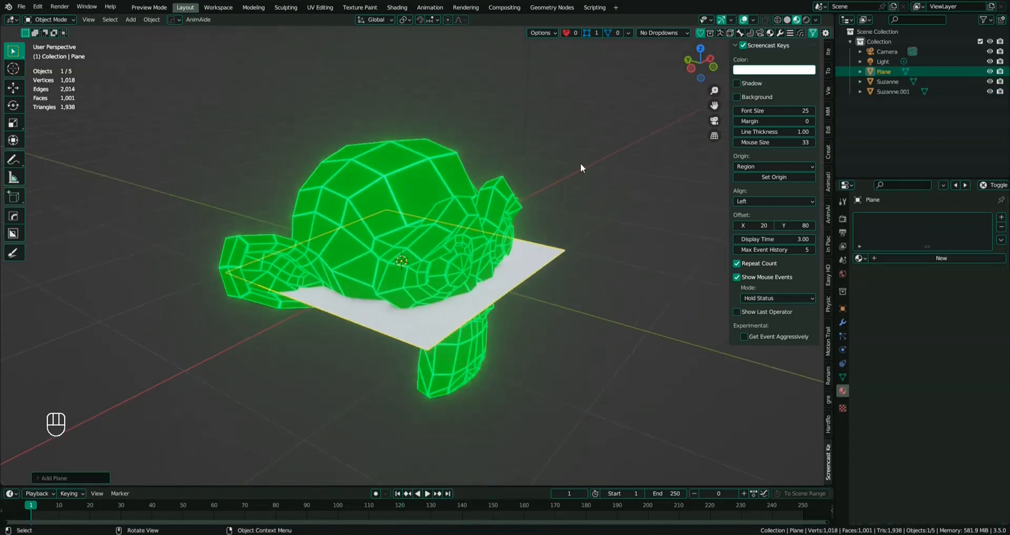
# - Set the plane's X rotation to 90° so it stands upright through the monkey heads
pyautogui.click(827, 51)
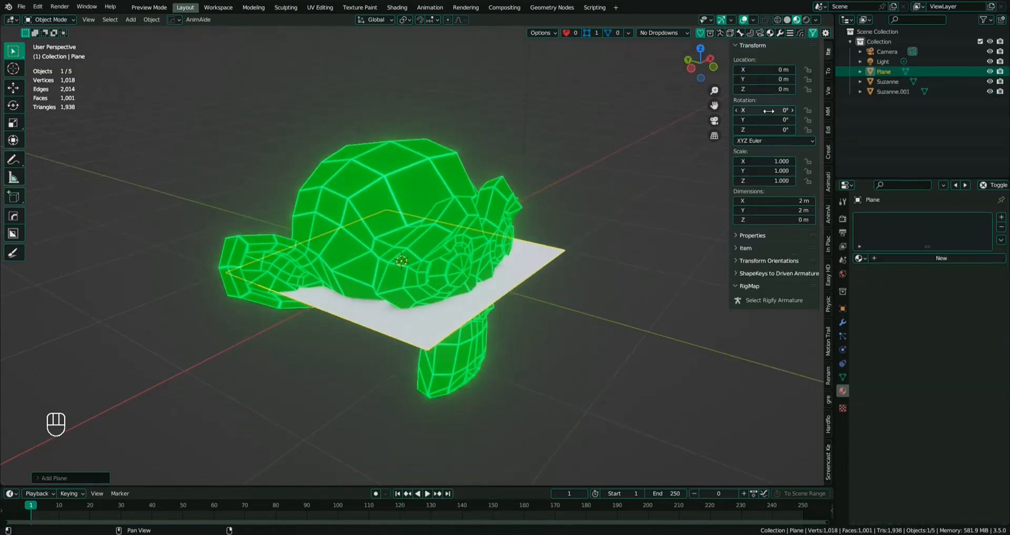
pyautogui.scroll(-2, 611, 153)
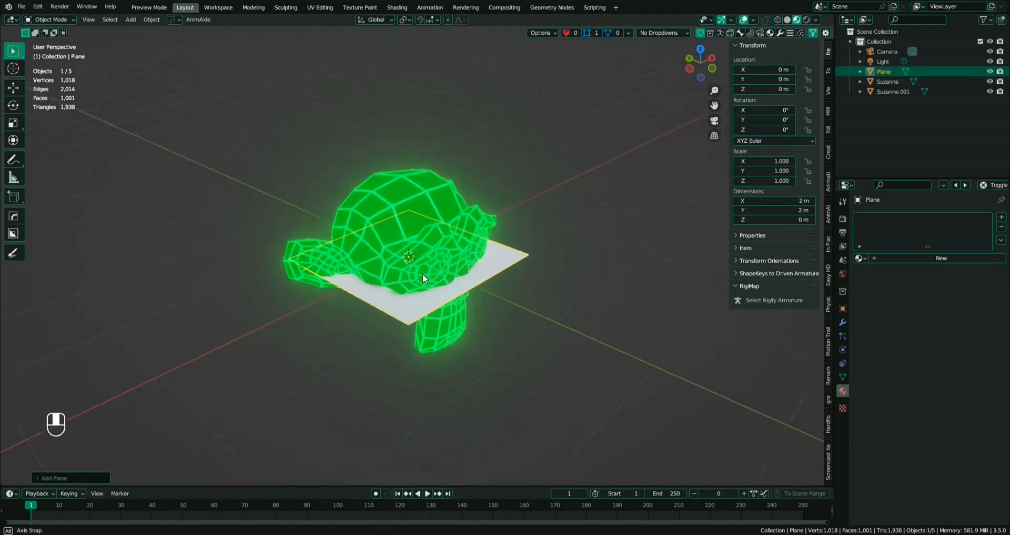
pyautogui.click(759, 110)
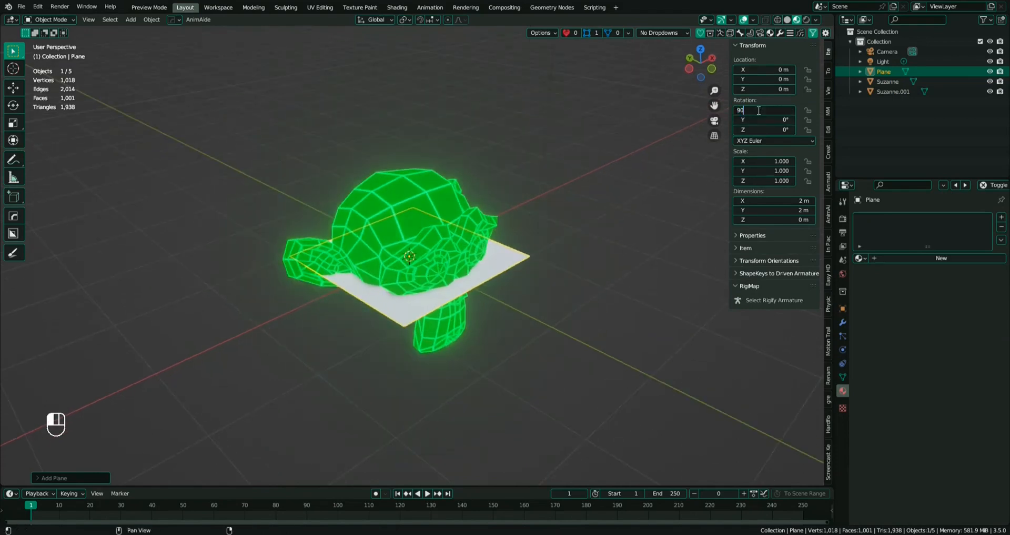
pyautogui.write('90')
pyautogui.press('Return')
pyautogui.moveTo(633, 142); pyautogui.dragTo(616, 188, button='middle')
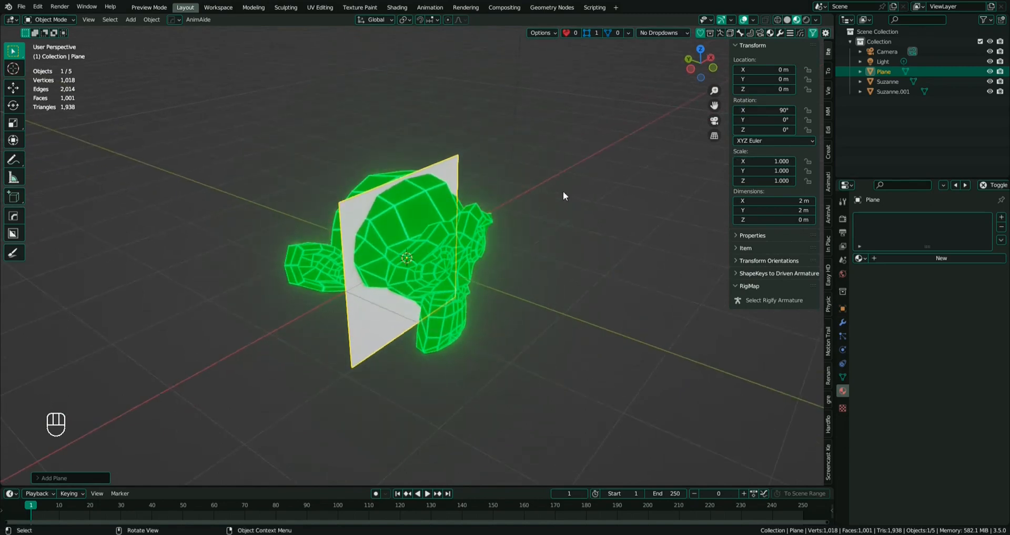
# - Scale the plane up uniformly to about 1.872 so it extends beyond the monkey heads
pyautogui.press('s')
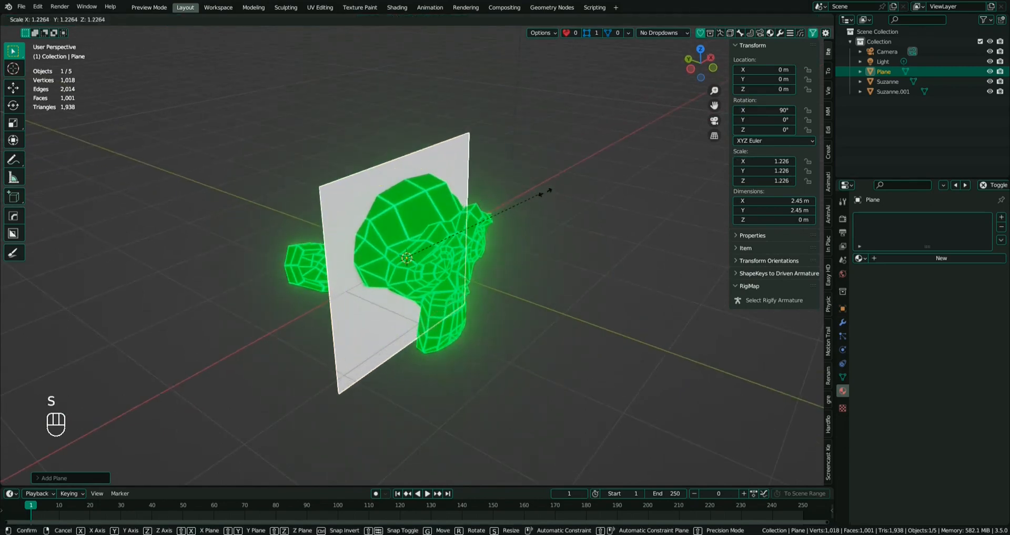
pyautogui.click(619, 169)
pyautogui.moveTo(510, 229); pyautogui.dragTo(532, 234, button='middle')
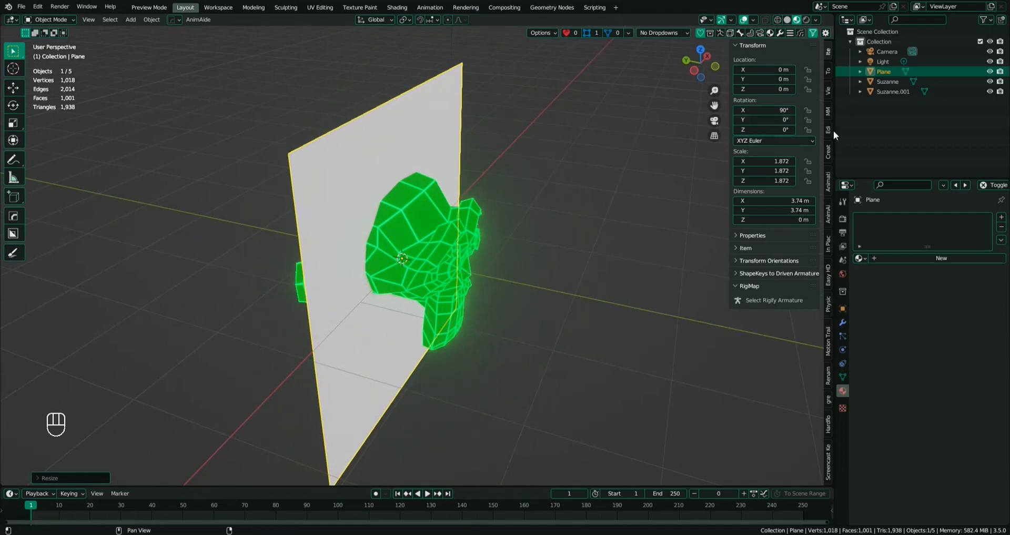
pyautogui.click(888, 81)
pyautogui.moveTo(558, 263); pyautogui.dragTo(525, 279, button='middle')
pyautogui.press('g')
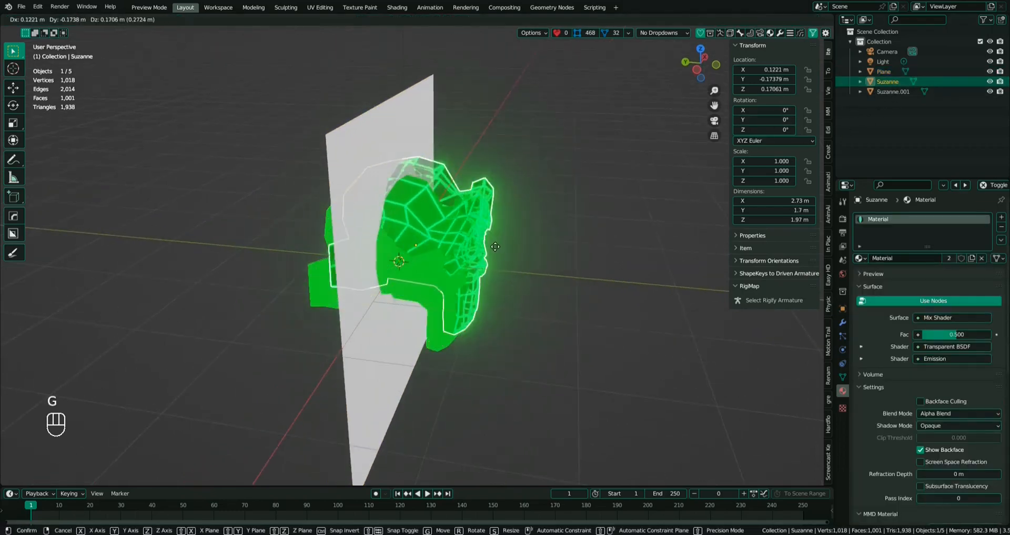
pyautogui.rightClick(779, 91)
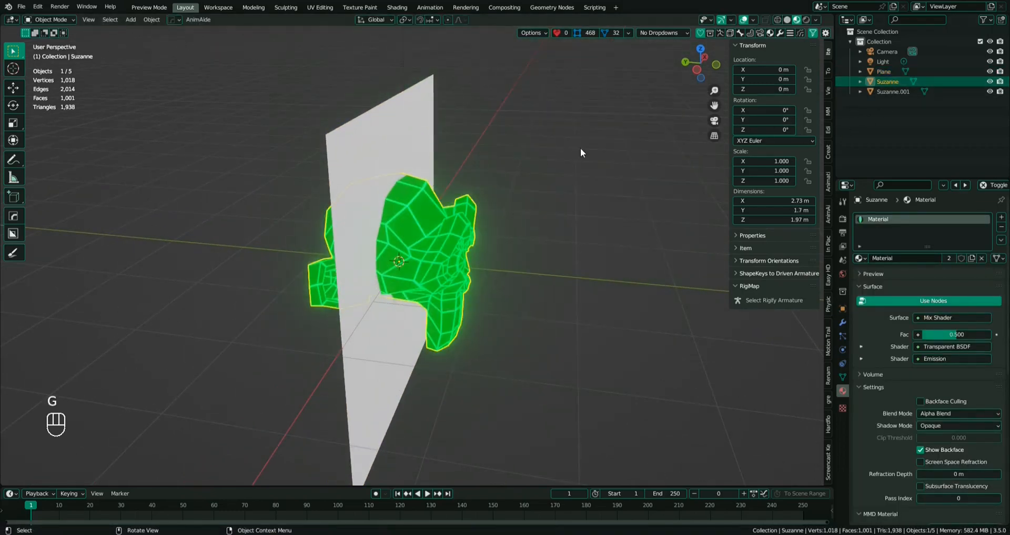
# - Rename the original monkey head with the grid material to Suzanne_Wireframe
pyautogui.doubleClick(888, 82)
pyautogui.click(901, 83)
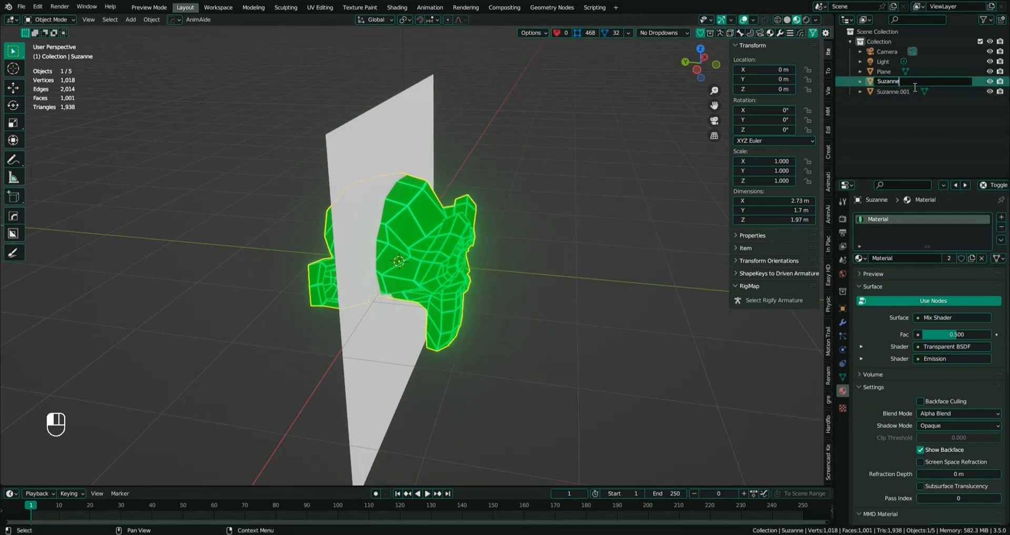
pyautogui.press('BackSpace')
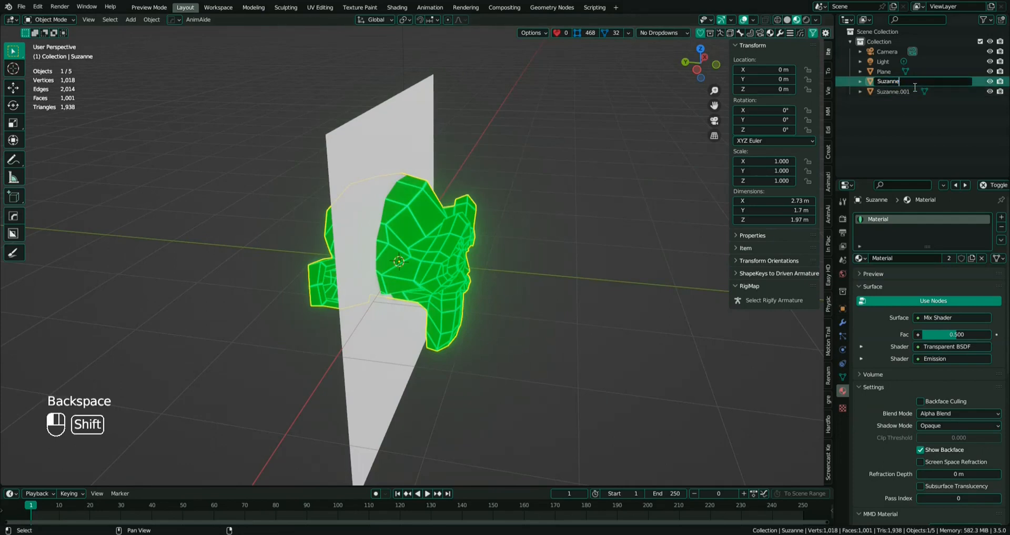
pyautogui.write('_Wireframe')
pyautogui.press('Return')
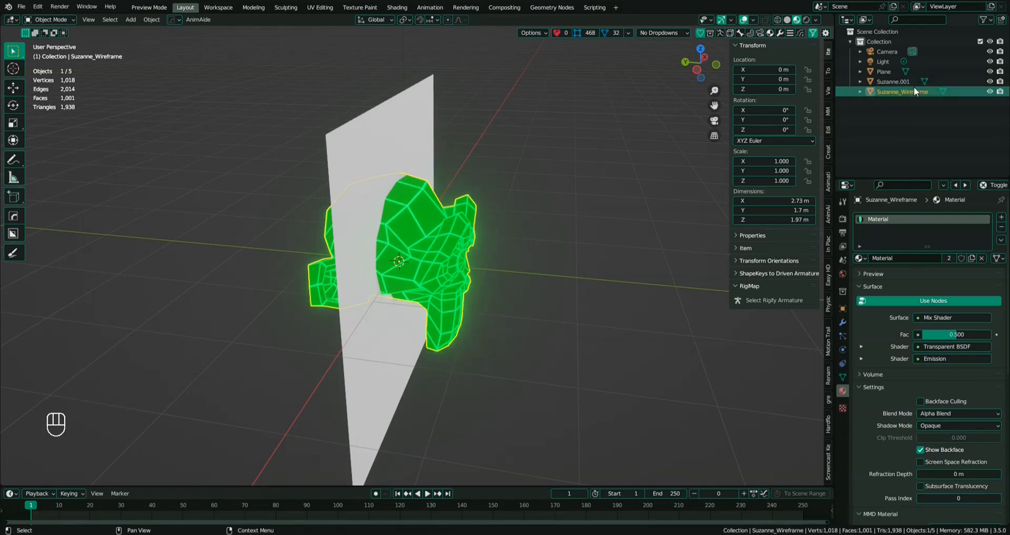
# - Rename the duplicate monkey head with the green emission material to Suzanne_Solid
pyautogui.doubleClick(932, 81)
pyautogui.write('Suzanne_S')
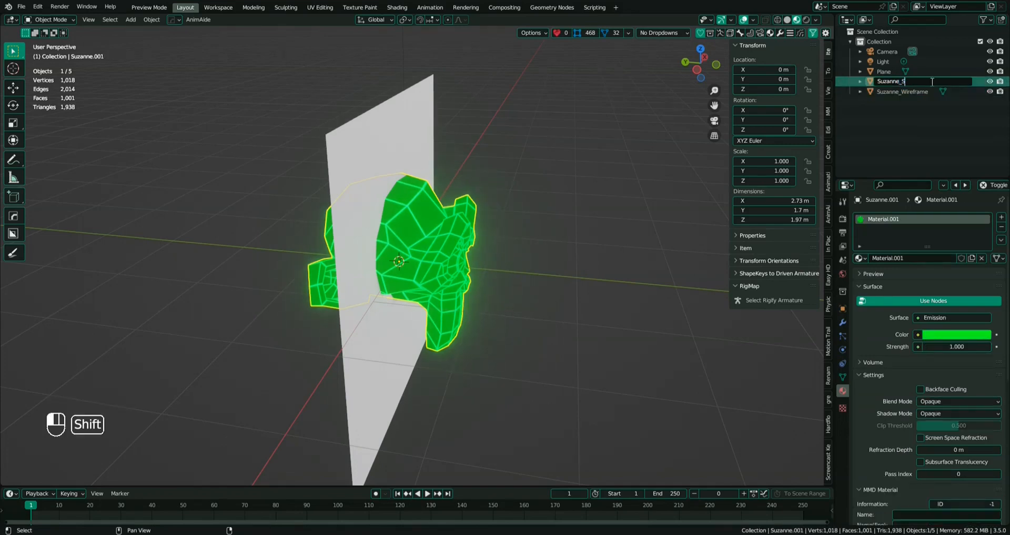
pyautogui.write('olid')
pyautogui.press('Return')
# - Add a Boolean modifier to Suzanne_Solid in Difference mode, using the plane as the cutting object
pyautogui.moveTo(659, 253); pyautogui.dragTo(575, 255, button='middle')
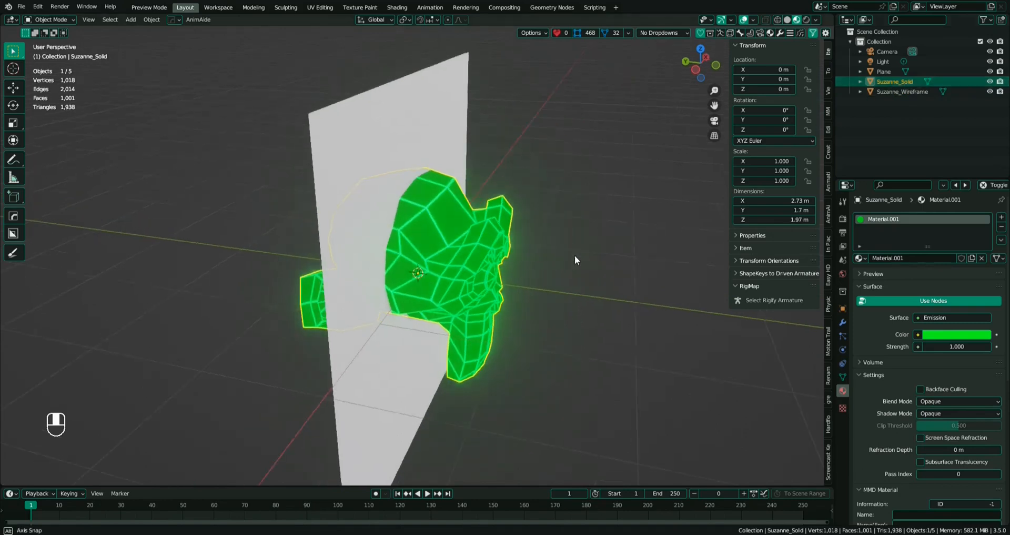
pyautogui.click(842, 321)
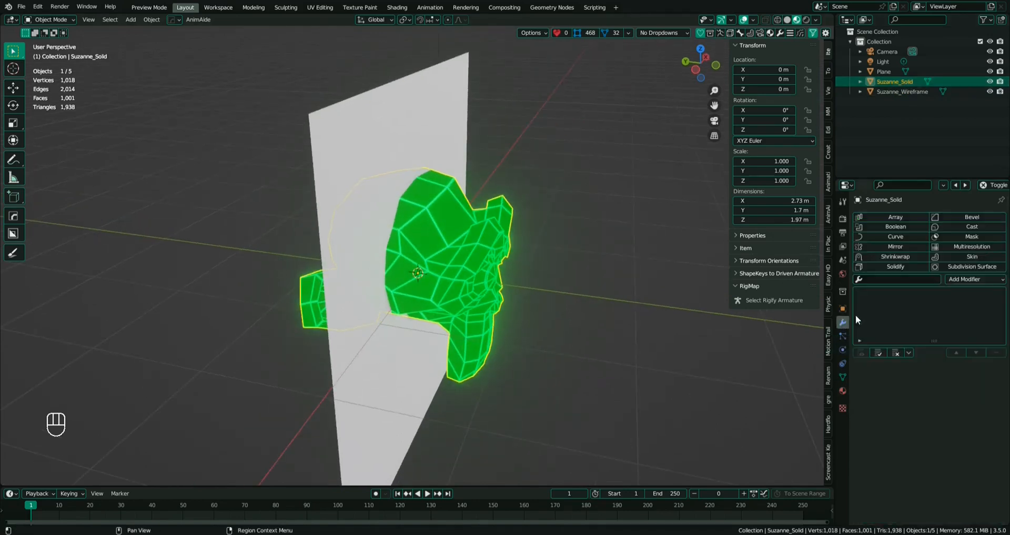
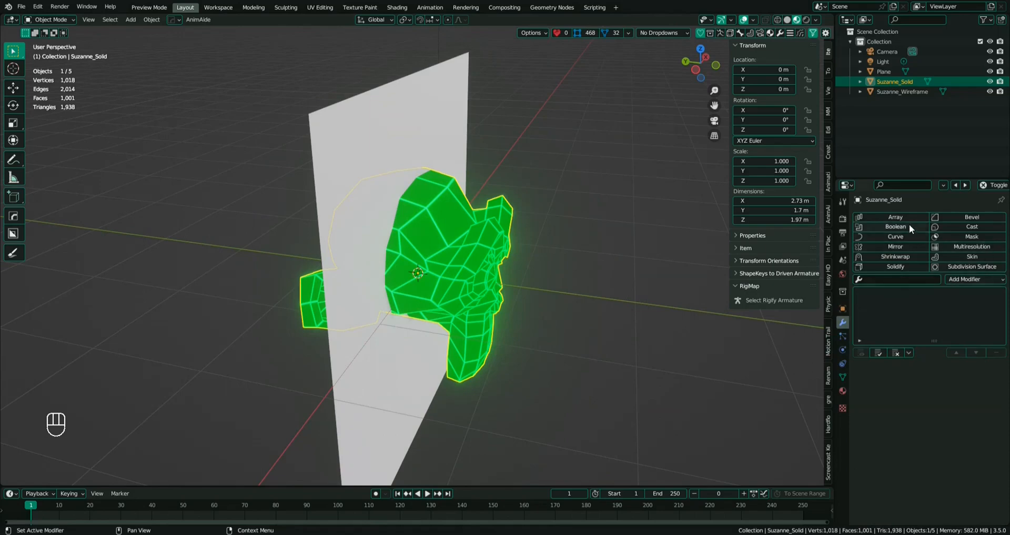
pyautogui.click(960, 276)
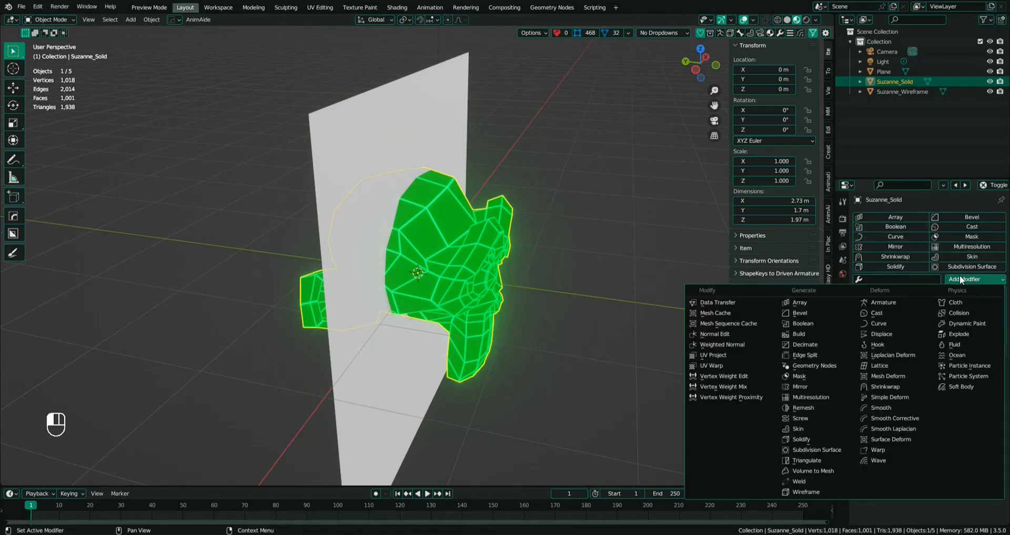
pyautogui.click(818, 323)
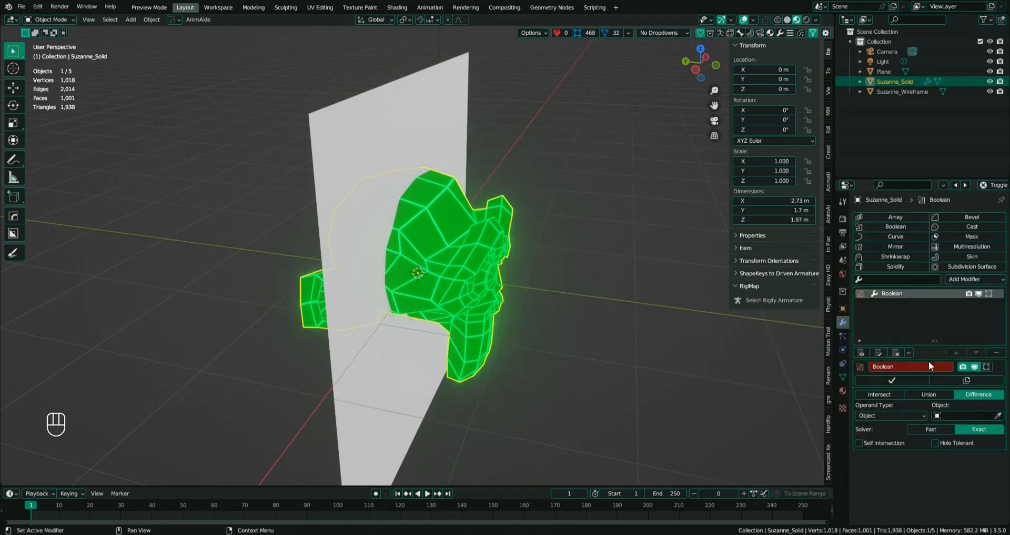
pyautogui.click(998, 415)
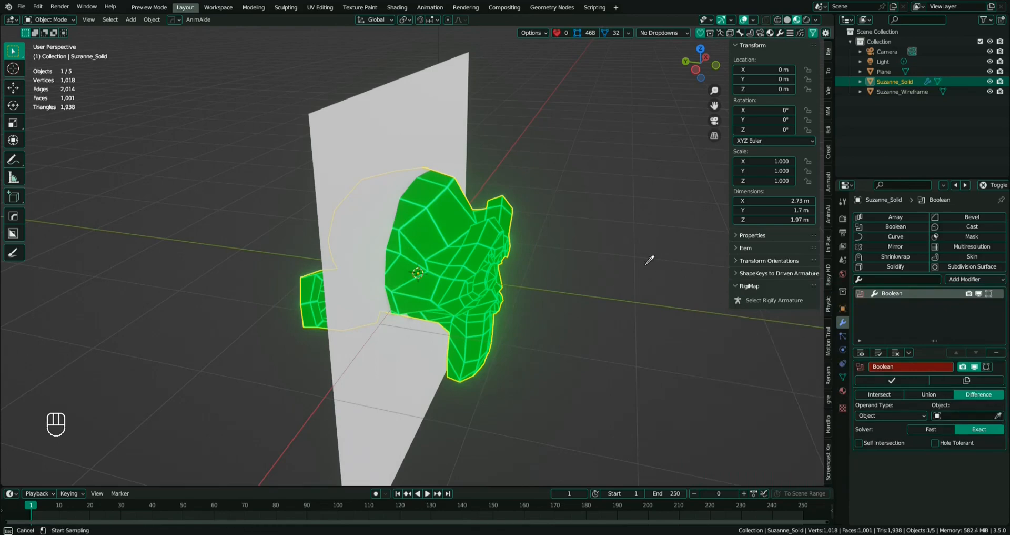
pyautogui.click(413, 111)
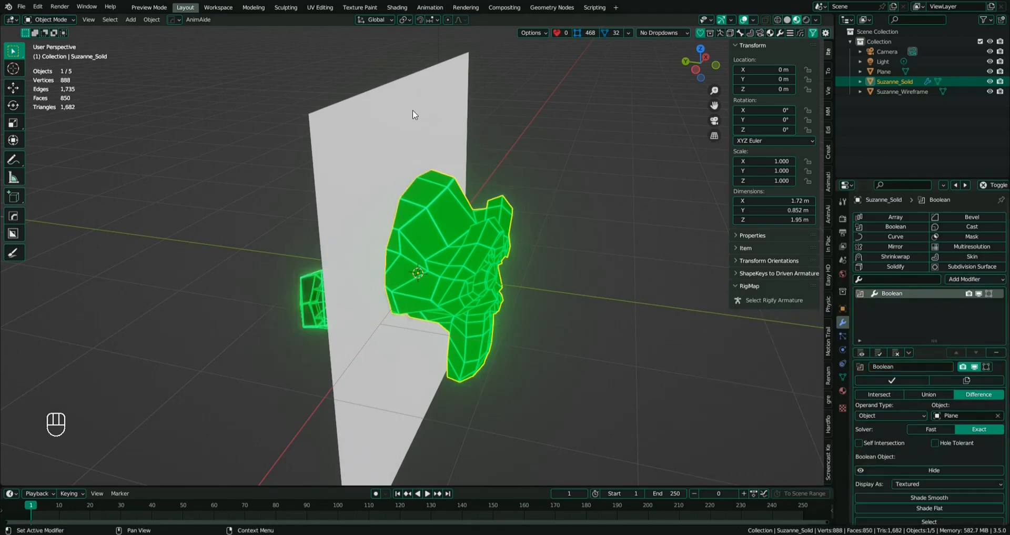
pyautogui.moveTo(410, 211); pyautogui.dragTo(365, 197, button='middle')
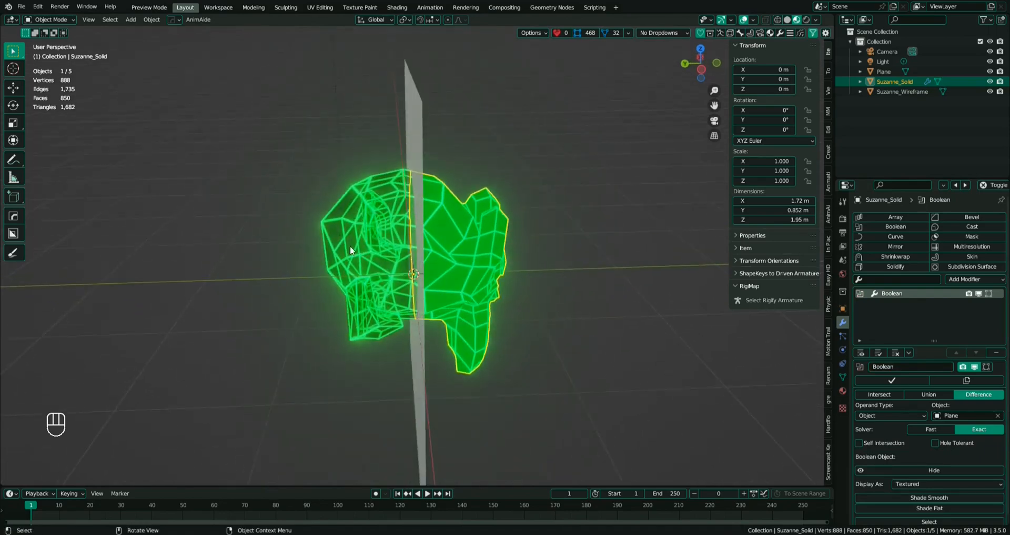
# - Set the plane's viewport display to Wire so the monkey heads can be seen through it
pyautogui.moveTo(350, 249); pyautogui.dragTo(459, 236, button='middle')
pyautogui.click(494, 239)
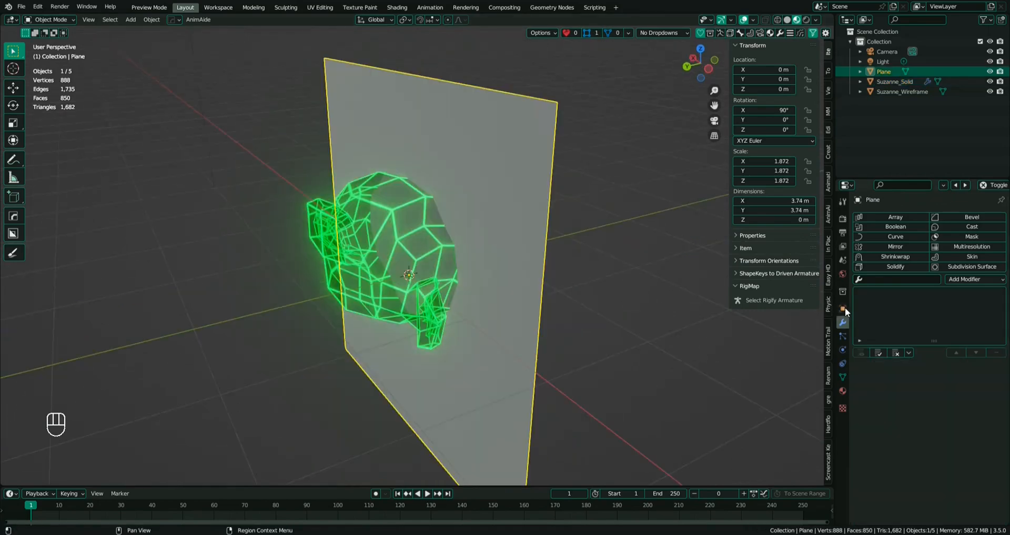
pyautogui.click(843, 309)
pyautogui.scroll(-3, 914, 332)
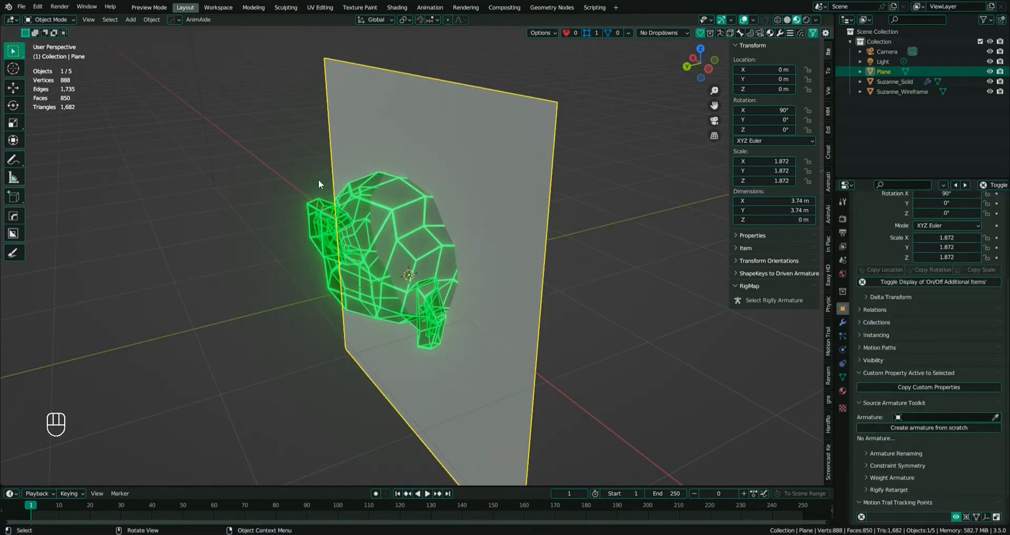
pyautogui.moveTo(319, 183); pyautogui.dragTo(479, 205, button='middle')
pyautogui.moveTo(486, 238); pyautogui.dragTo(440, 261, button='middle')
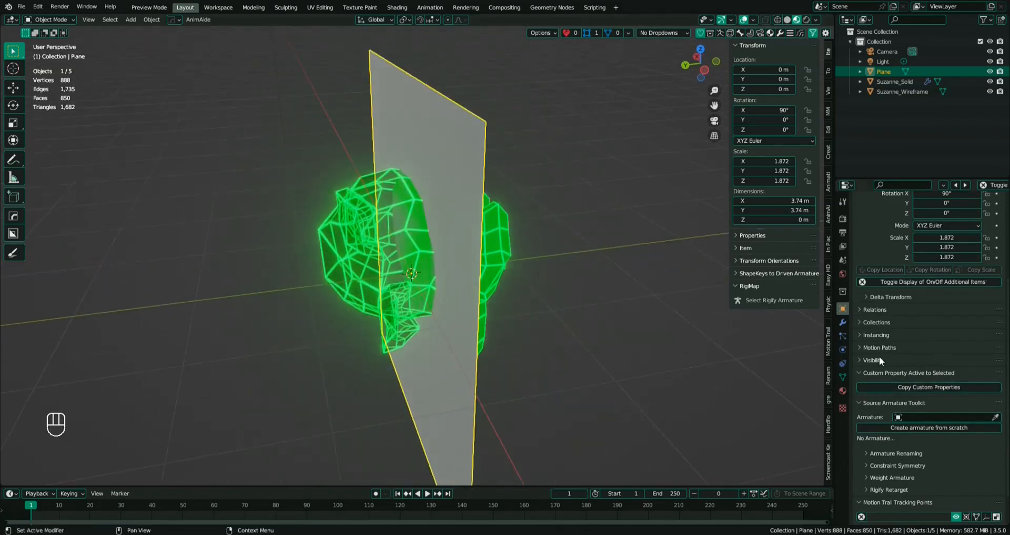
pyautogui.scroll(-2, 884, 403)
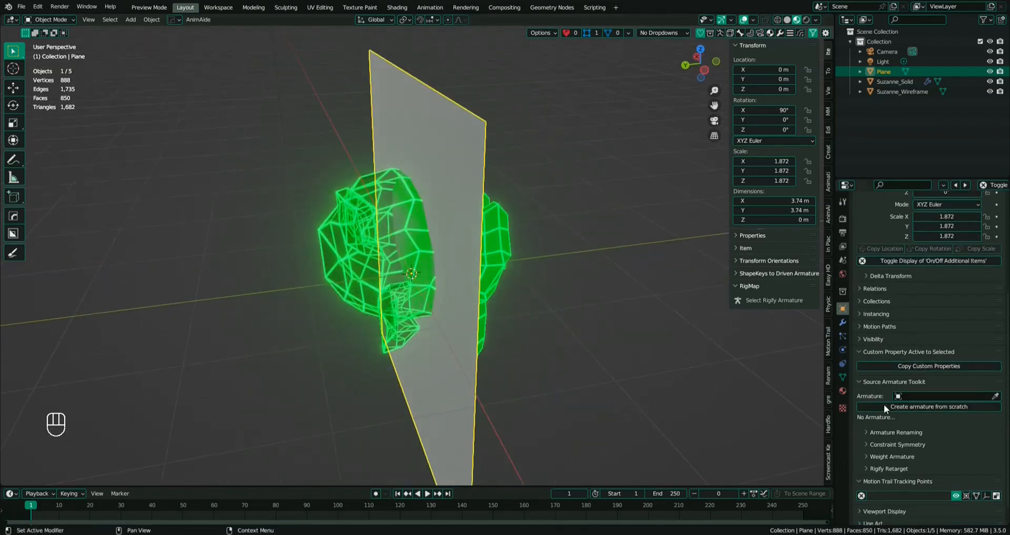
pyautogui.click(899, 494)
pyautogui.scroll(-6, 916, 482)
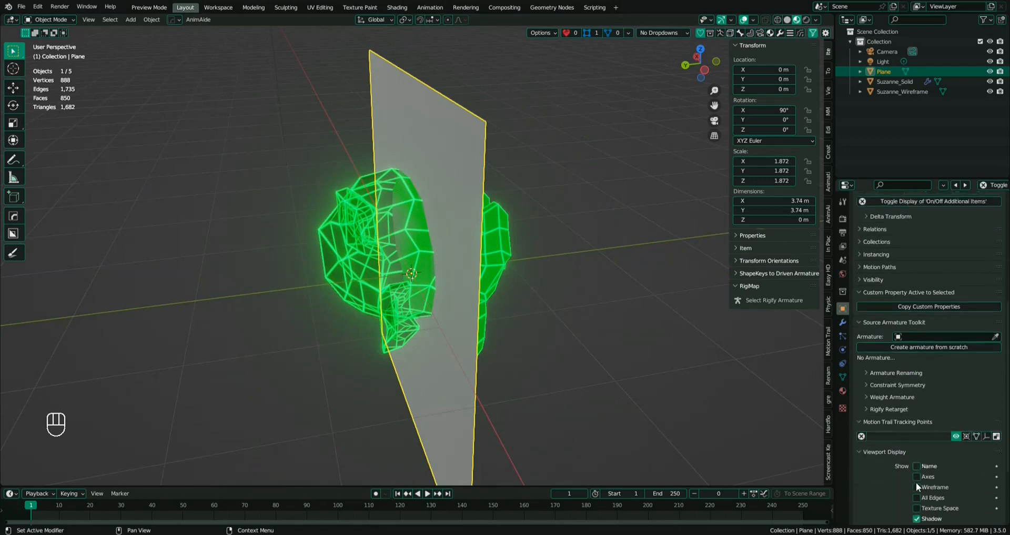
pyautogui.click(945, 465)
pyautogui.click(946, 488)
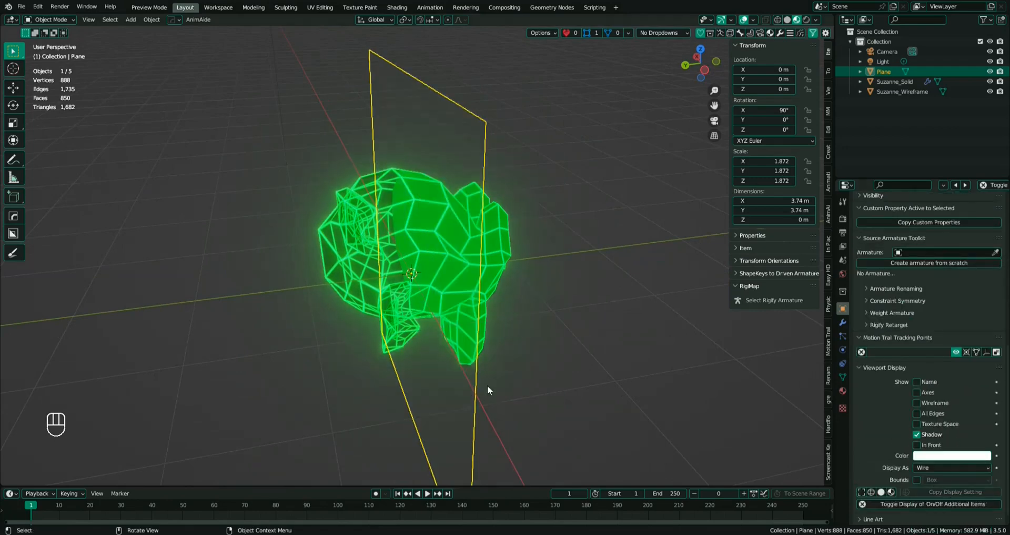
# - Try moving the plane back and forth through the monkey heads to preview the Boolean cut, cancelling the move
pyautogui.moveTo(487, 385)
pyautogui.mouseDown(button='middle')
pyautogui.moveTo(484, 372)
pyautogui.moveTo(497, 370)
pyautogui.moveTo(427, 370)
pyautogui.moveTo(475, 369)
pyautogui.moveTo(431, 357)
pyautogui.mouseUp(button='middle')
pyautogui.press('g')
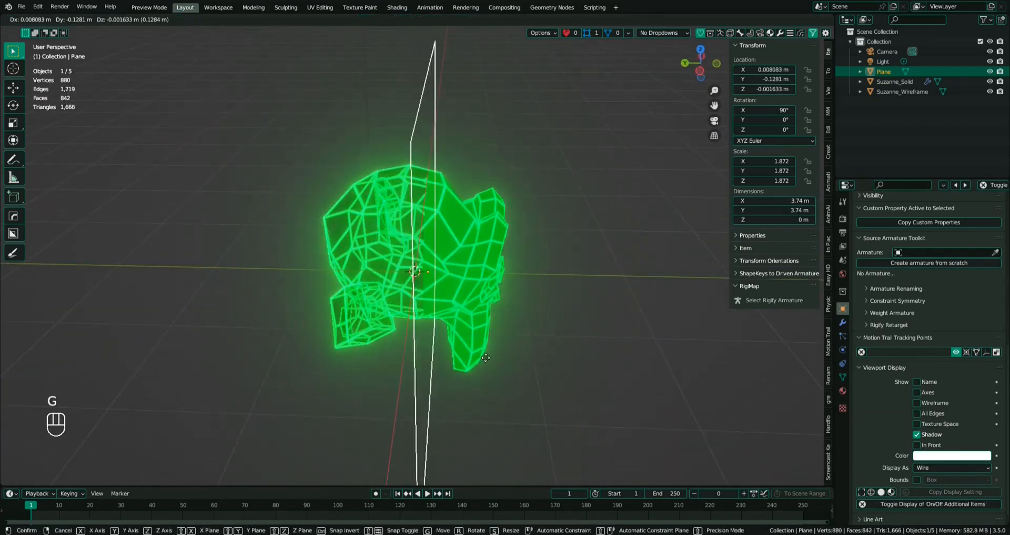
pyautogui.rightClick(391, 359)
pyautogui.moveTo(433, 358)
pyautogui.mouseDown(button='middle')
pyautogui.moveTo(471, 354)
pyautogui.moveTo(423, 367)
pyautogui.moveTo(452, 355)
pyautogui.mouseUp(button='middle')
pyautogui.scroll(1, 450, 357)
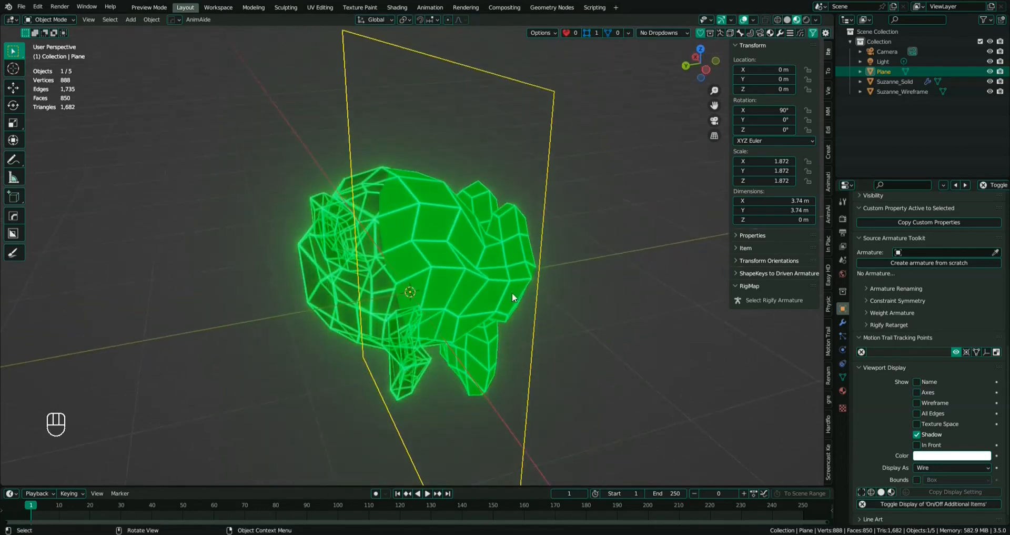
# - Add a Solidify modifier to Suzanne_Solid and place it above the Boolean in the modifier stack
pyautogui.click(890, 81)
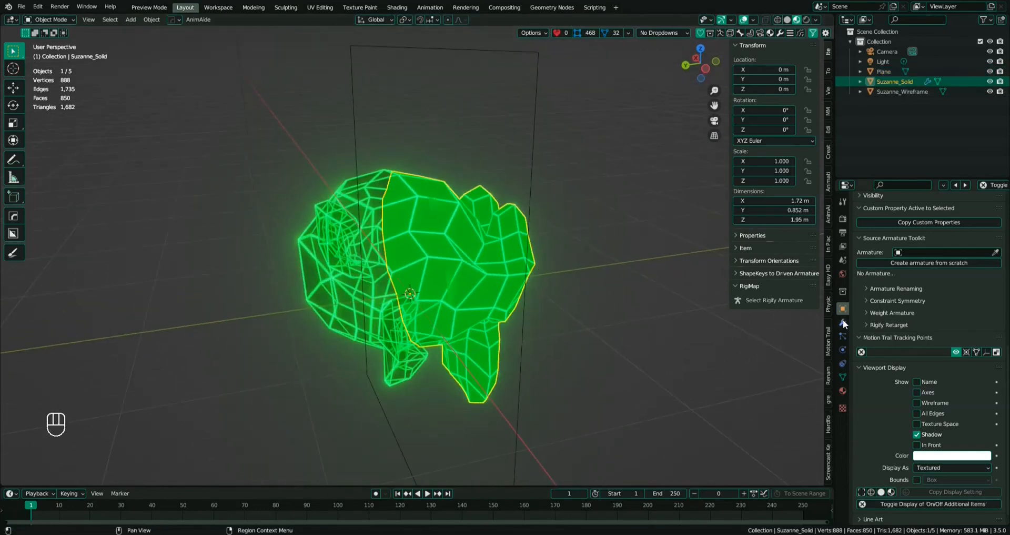
pyautogui.click(843, 320)
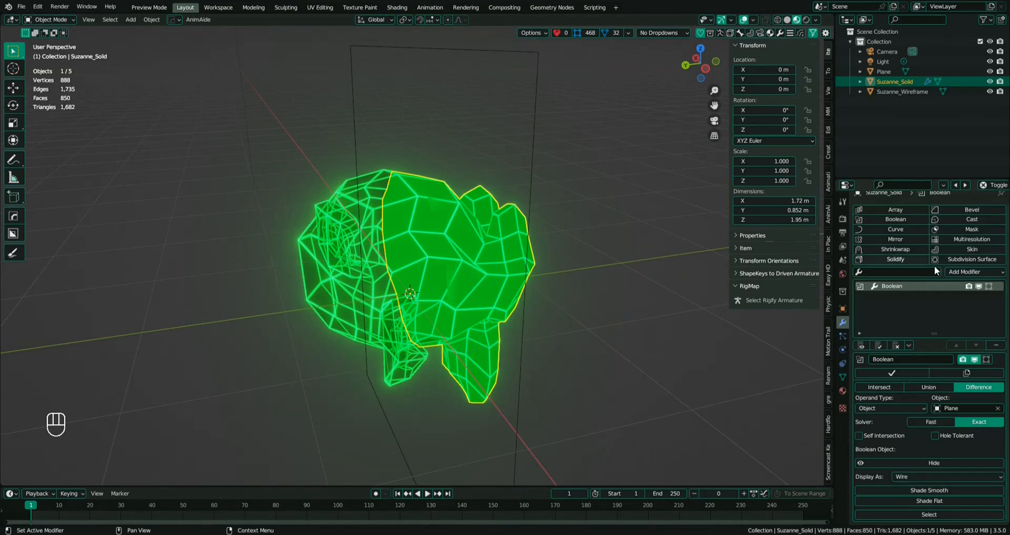
pyautogui.click(982, 270)
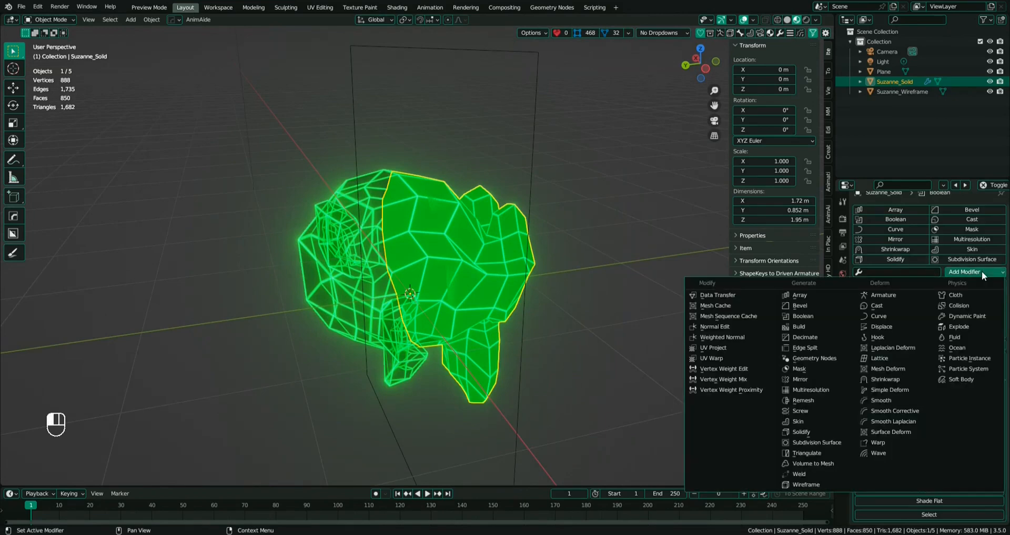
pyautogui.click(804, 431)
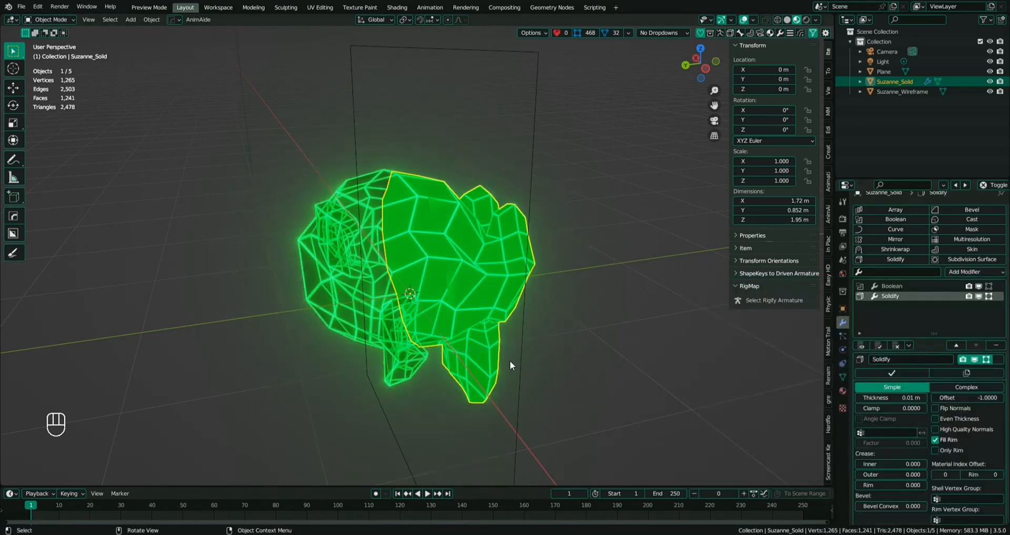
pyautogui.moveTo(512, 362)
pyautogui.mouseDown(button='middle')
pyautogui.moveTo(573, 356)
pyautogui.moveTo(519, 357)
pyautogui.mouseUp(button='middle')
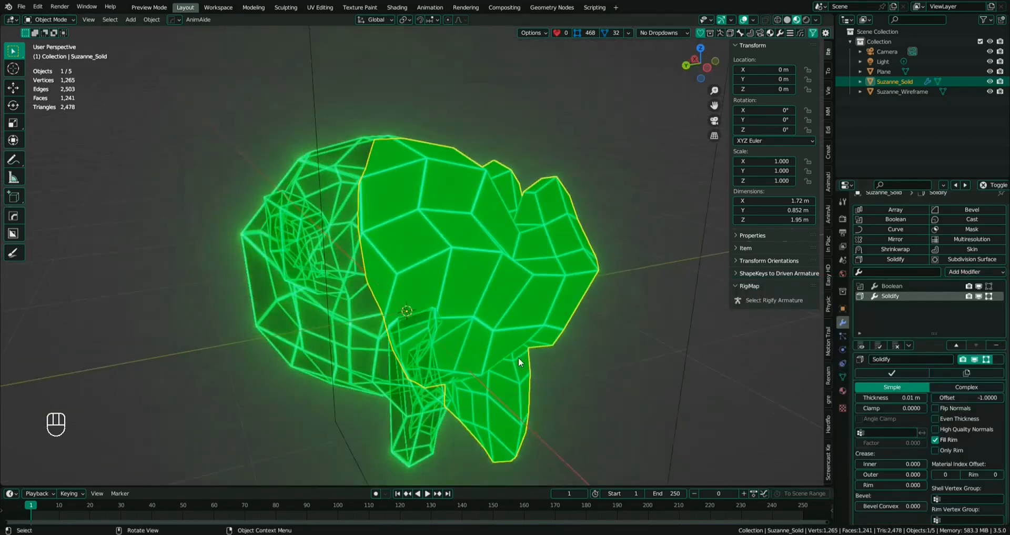
pyautogui.click(958, 342)
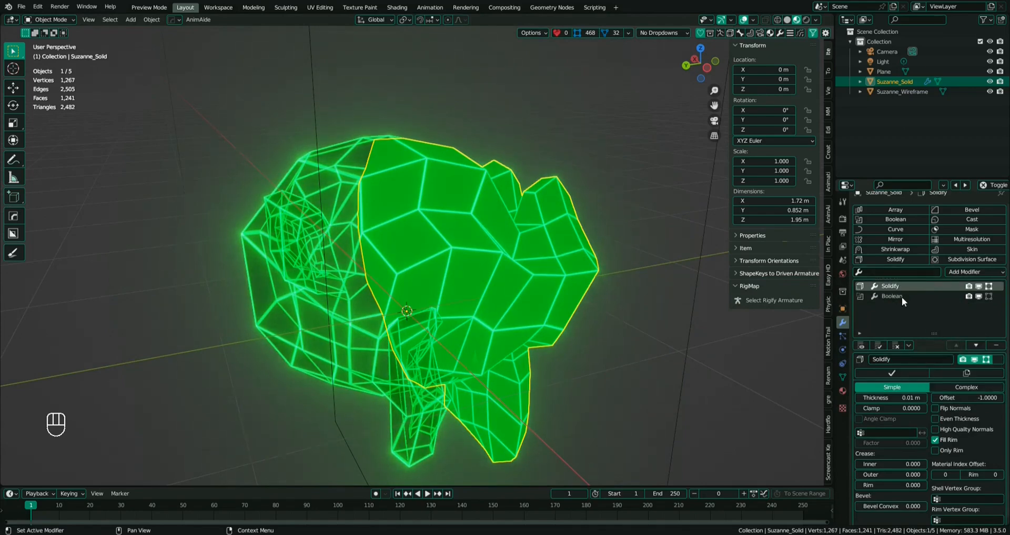
# - Set the Solidify modifier's offset to 1 and its thickness to 0.003 m
pyautogui.moveTo(599, 318); pyautogui.dragTo(428, 358, button='middle')
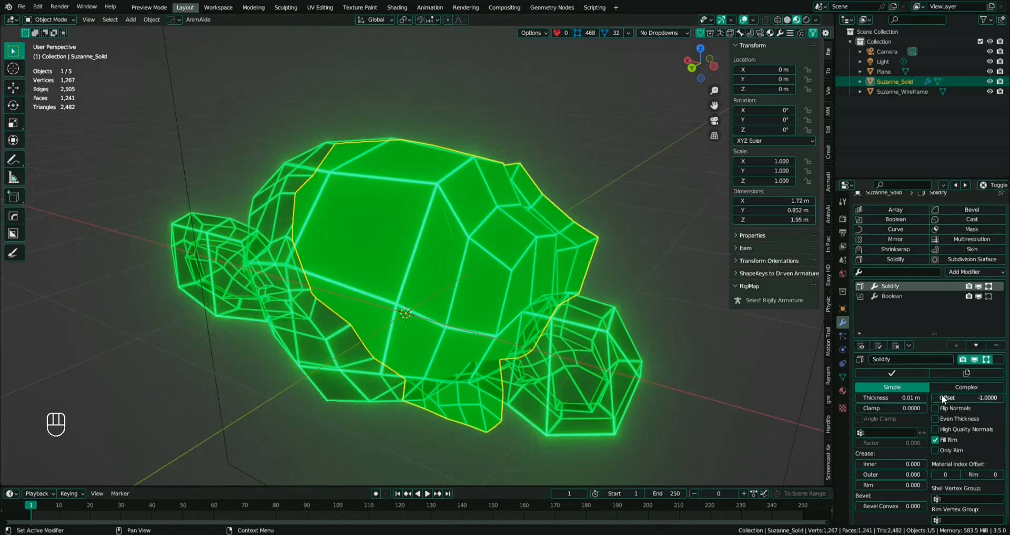
pyautogui.moveTo(942, 394); pyautogui.dragTo(1003, 394)
pyautogui.moveTo(507, 400); pyautogui.dragTo(518, 301, button='middle')
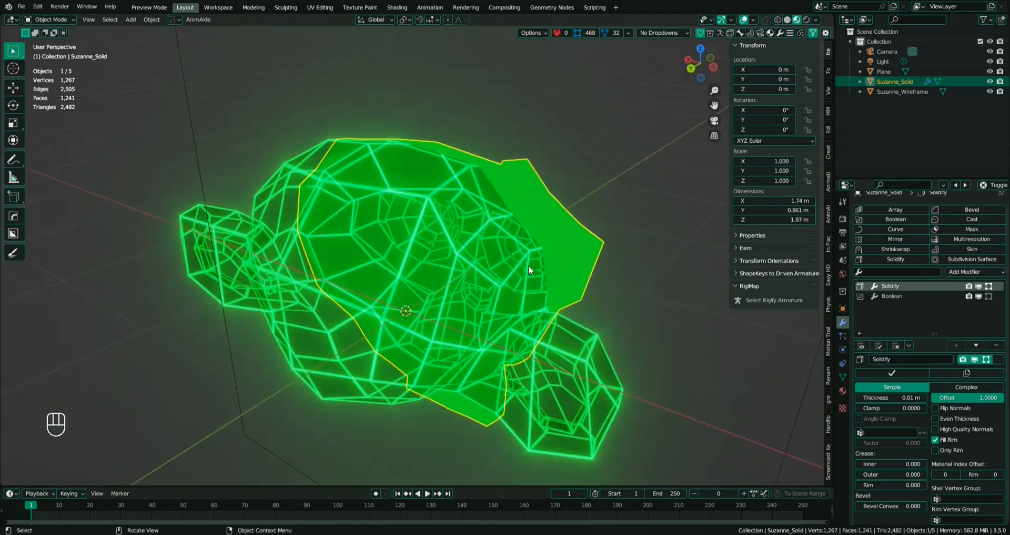
pyautogui.moveTo(472, 331); pyautogui.dragTo(487, 327, button='middle')
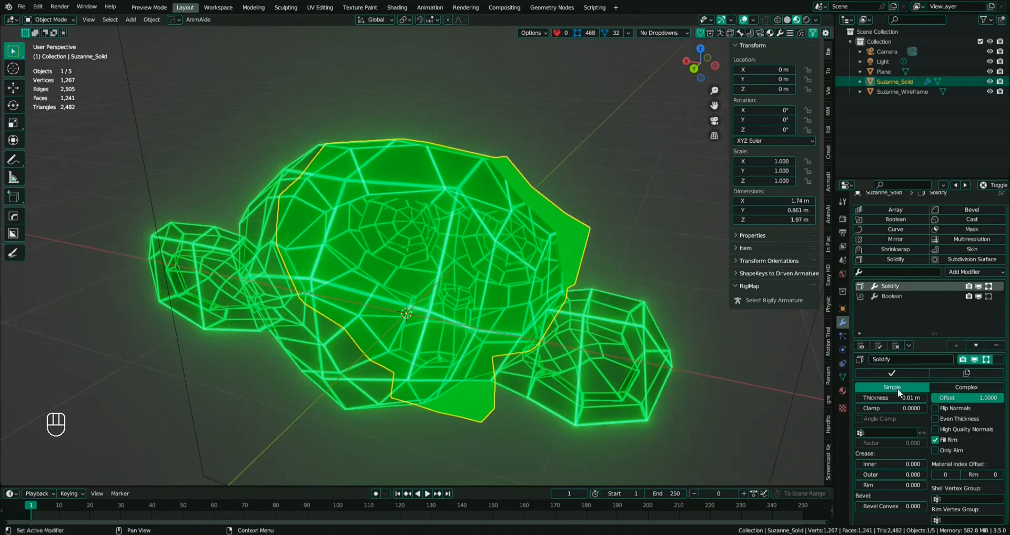
pyautogui.keyDown('shift'); pyautogui.moveTo(891, 398); pyautogui.dragTo(871, 398); pyautogui.keyUp('shift')
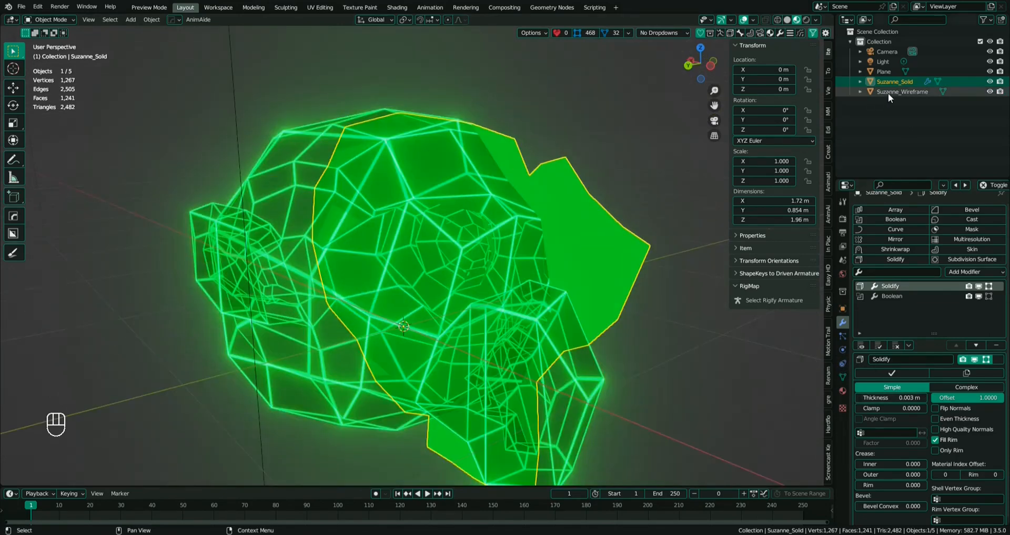
# - Add a Boolean modifier in Difference mode to Suzanne_Wireframe
pyautogui.click(902, 91)
pyautogui.moveTo(530, 271); pyautogui.dragTo(492, 283, button='middle')
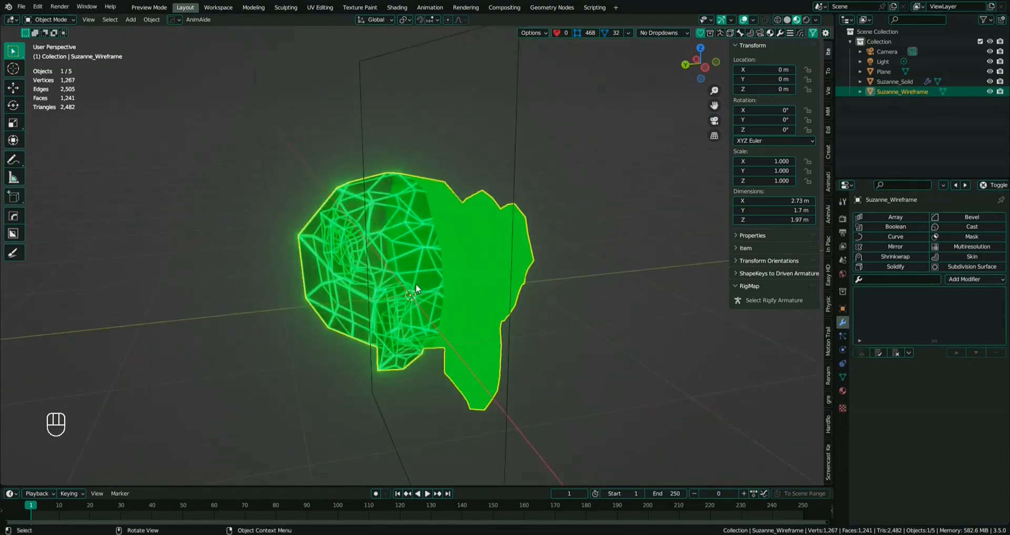
pyautogui.moveTo(416, 283); pyautogui.dragTo(429, 287, button='middle')
pyautogui.press('g')
pyautogui.rightClick(404, 276)
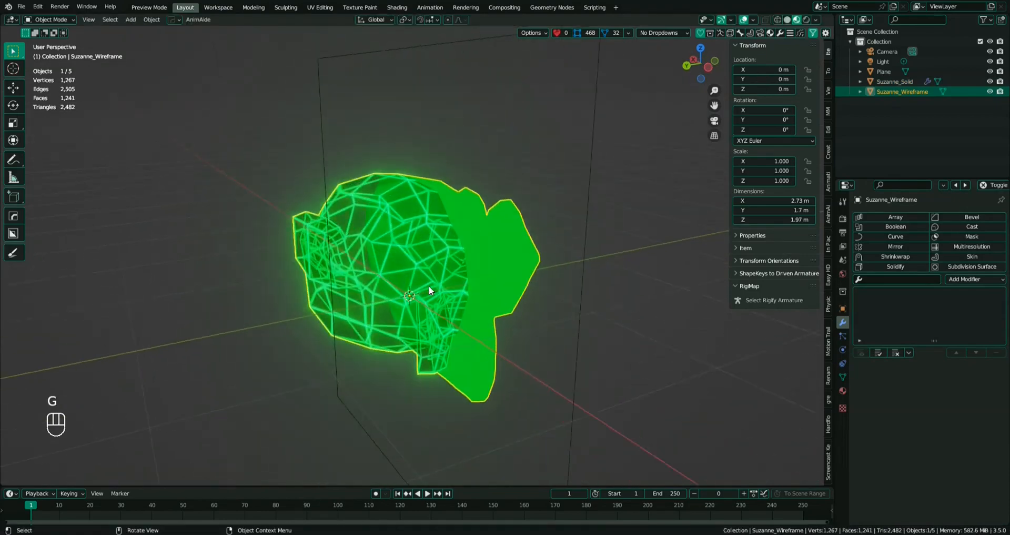
pyautogui.click(908, 227)
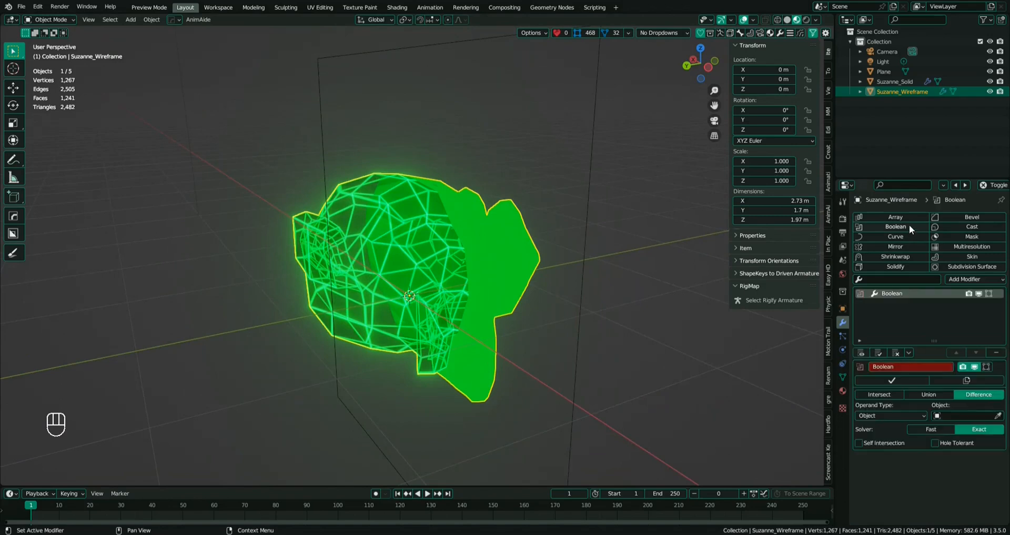
# - Try the existing plane as the cutting object of Suzanne_Wireframe's Boolean, inspect the cut and undo the assignment
pyautogui.click(999, 415)
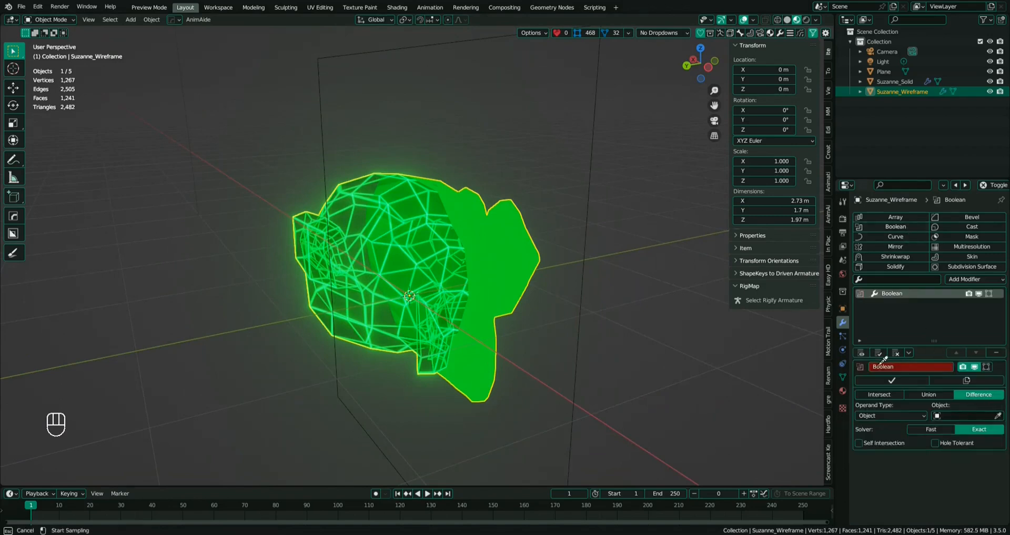
pyautogui.click(581, 228)
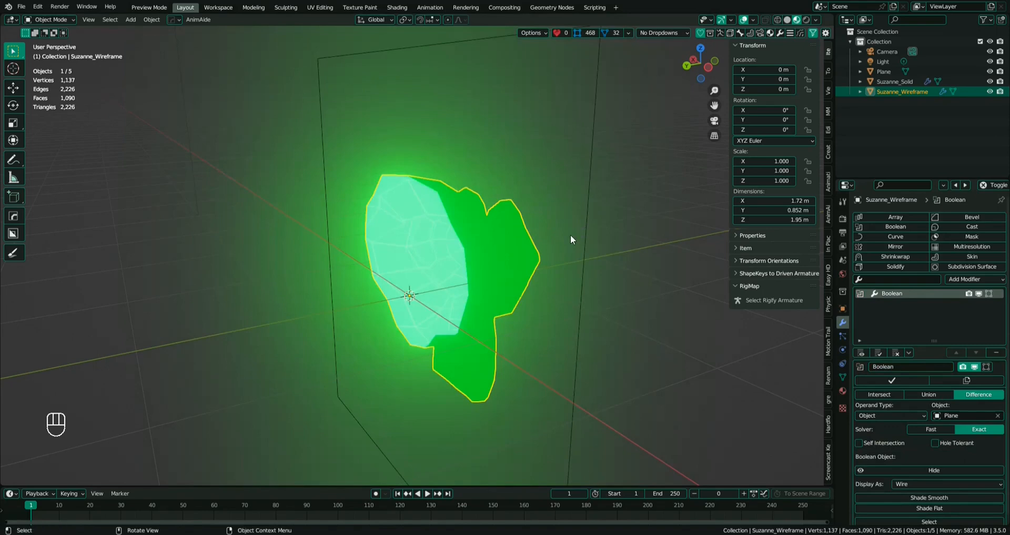
pyautogui.moveTo(571, 235); pyautogui.dragTo(426, 217, button='middle')
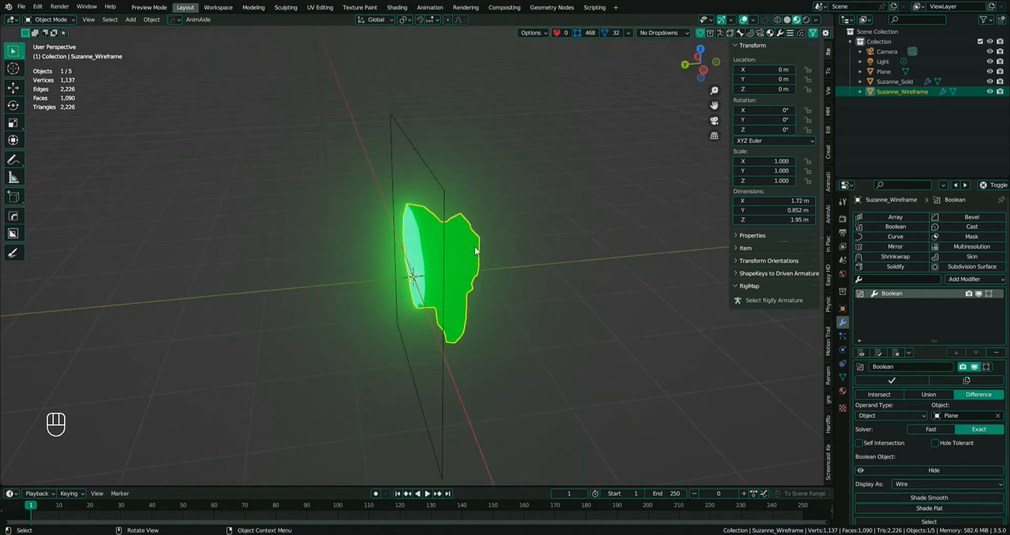
pyautogui.moveTo(405, 298); pyautogui.dragTo(435, 247, button='middle')
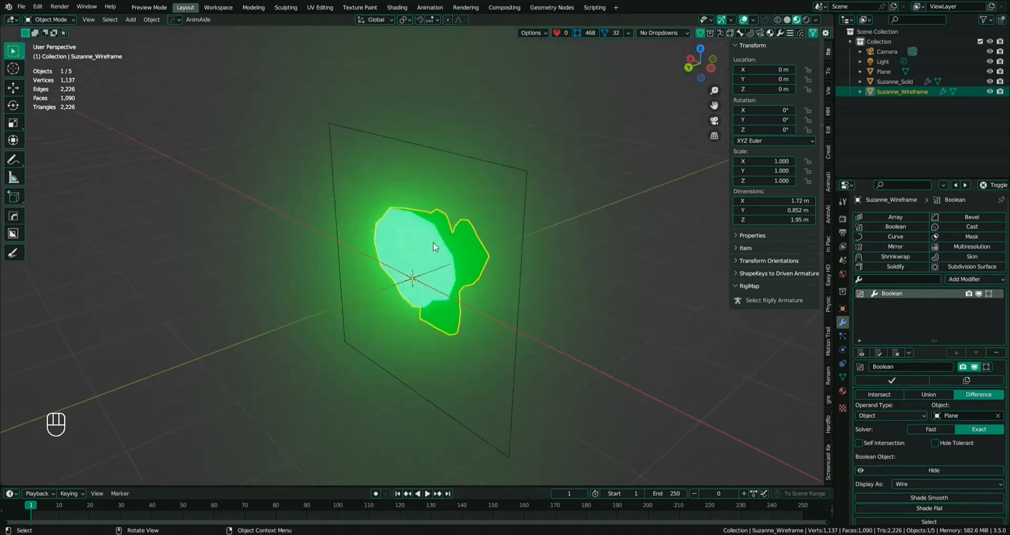
pyautogui.moveTo(488, 308); pyautogui.dragTo(203, 243, button='middle')
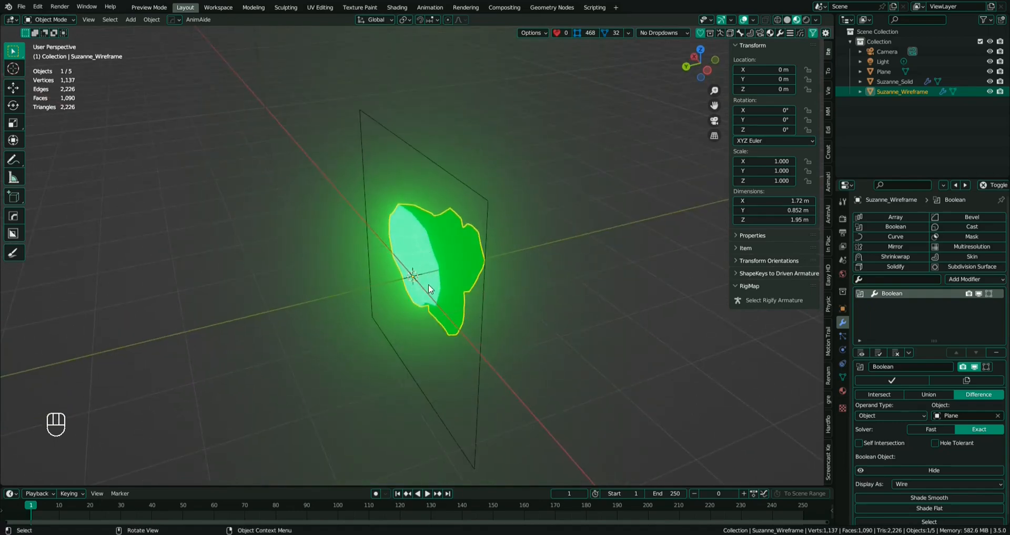
pyautogui.moveTo(430, 283); pyautogui.dragTo(419, 282, button='middle')
pyautogui.scroll(1, 419, 282)
pyautogui.hotkey('ctrl', 'z')
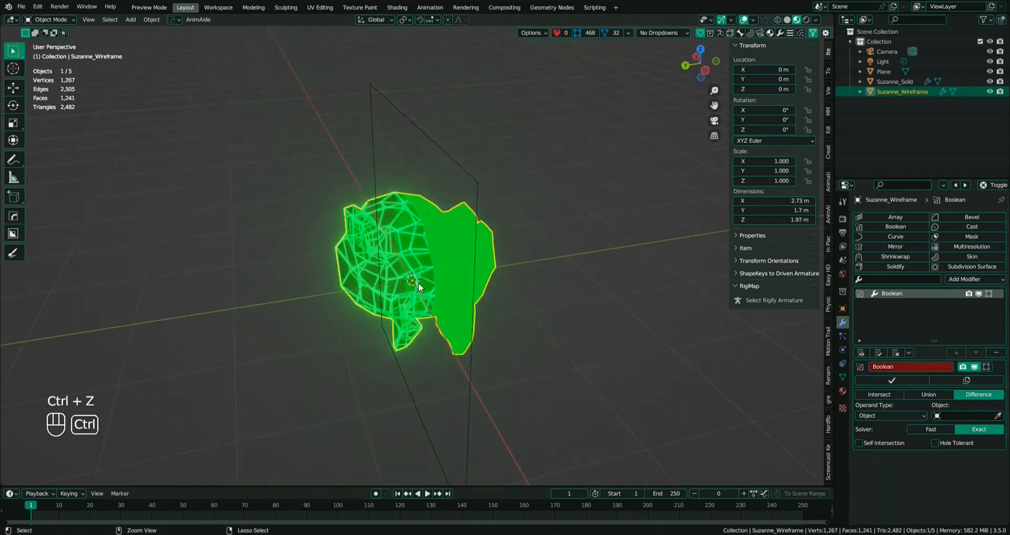
# - Duplicate the cutting plane in place, leaving the copy at the original's position
pyautogui.moveTo(421, 295); pyautogui.dragTo(413, 295, button='middle')
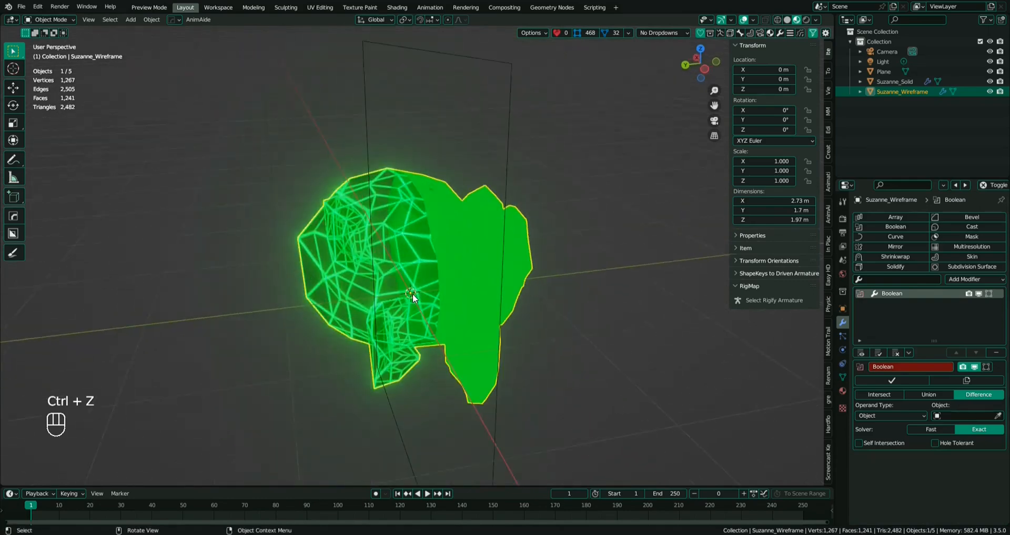
pyautogui.click(507, 115)
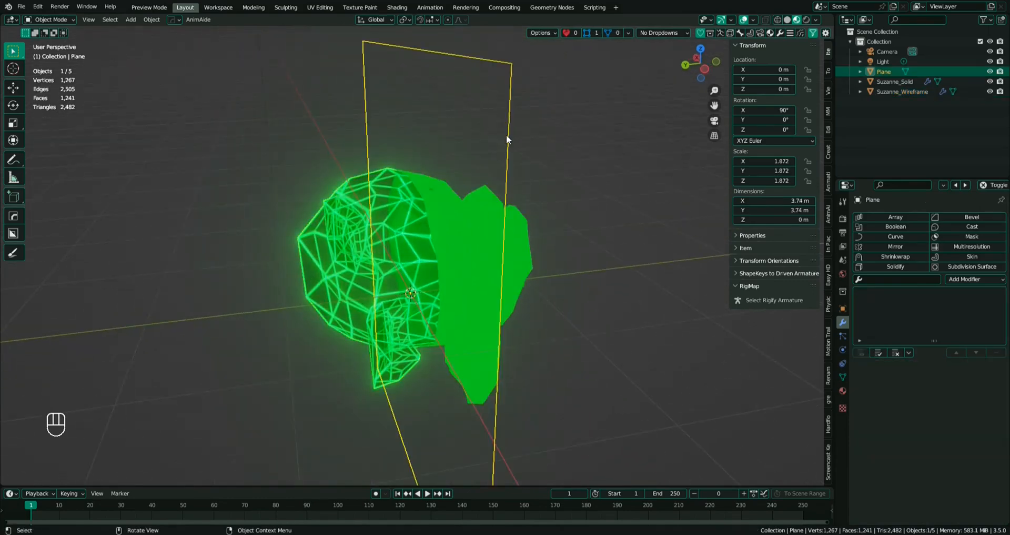
pyautogui.keyDown('shift'); pyautogui.moveTo(506, 134); pyautogui.dragTo(494, 189, button='middle'); pyautogui.keyUp('shift')
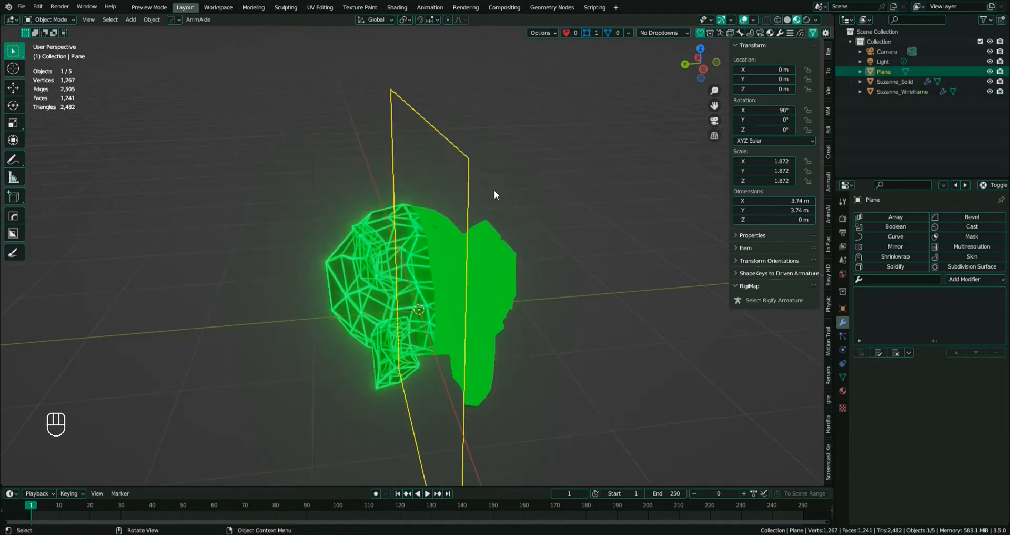
pyautogui.hotkey('shift', 'd')
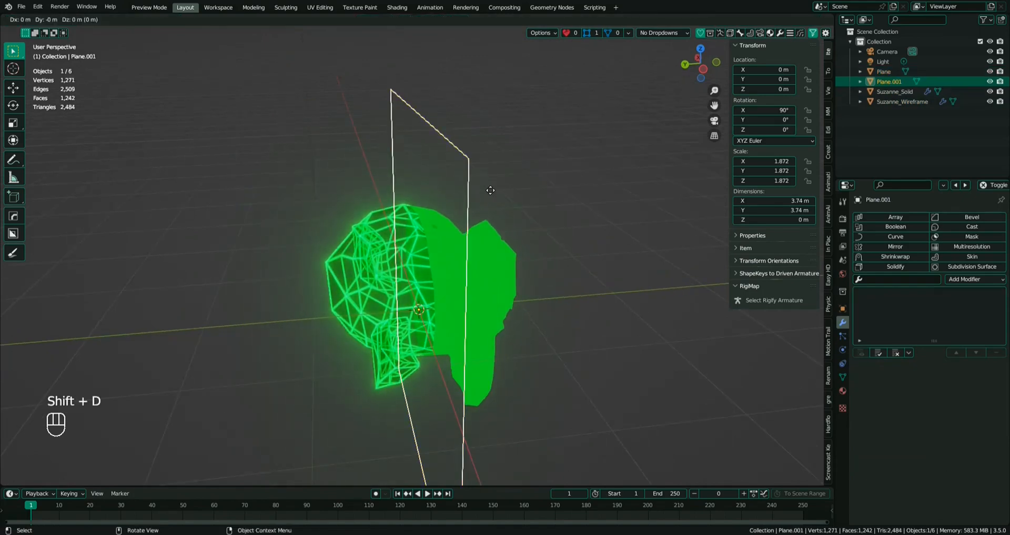
pyautogui.rightClick(490, 190)
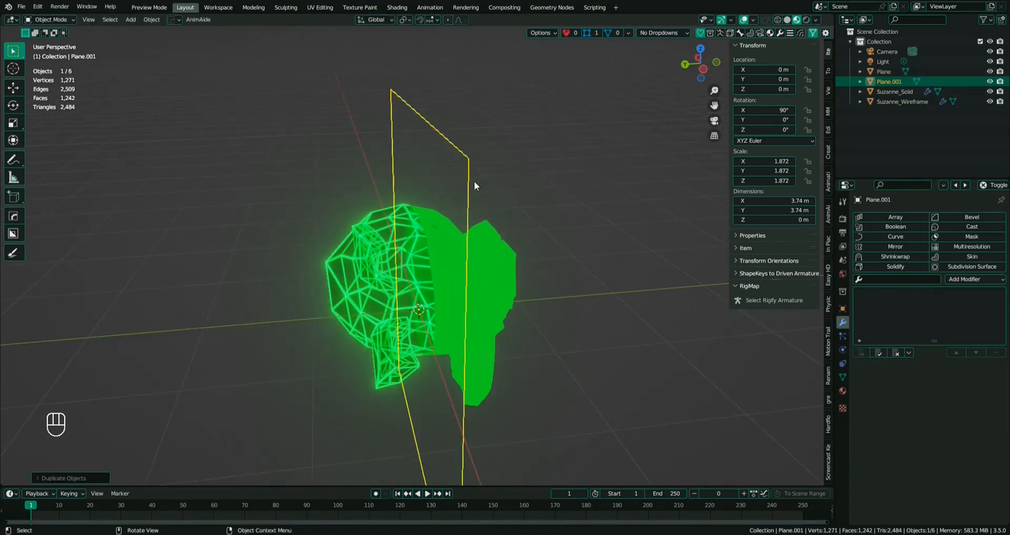
# - Rename the original cutting plane to Plane_Solid
pyautogui.click(887, 71)
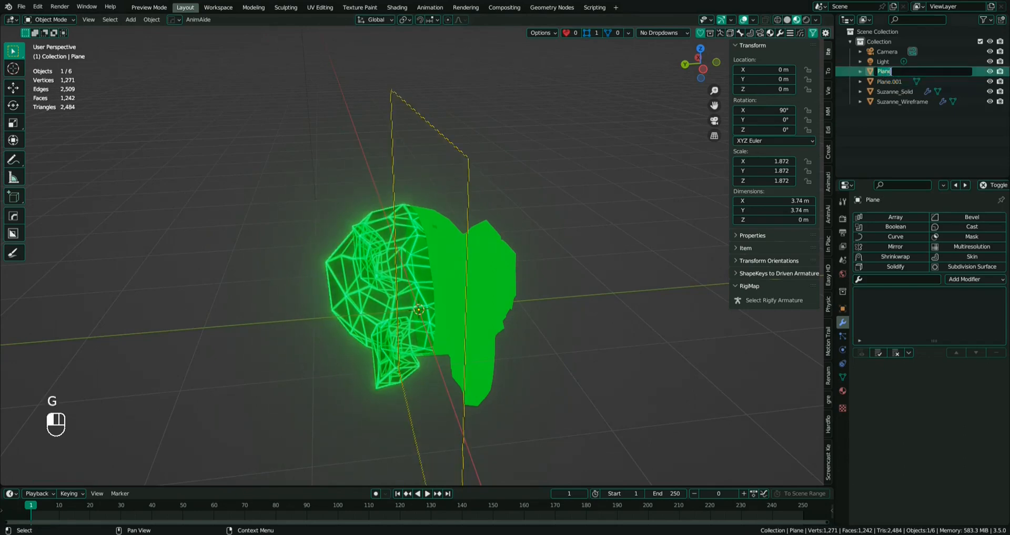
pyautogui.doubleClick(882, 71)
pyautogui.write('_Solid')
pyautogui.press('Return')
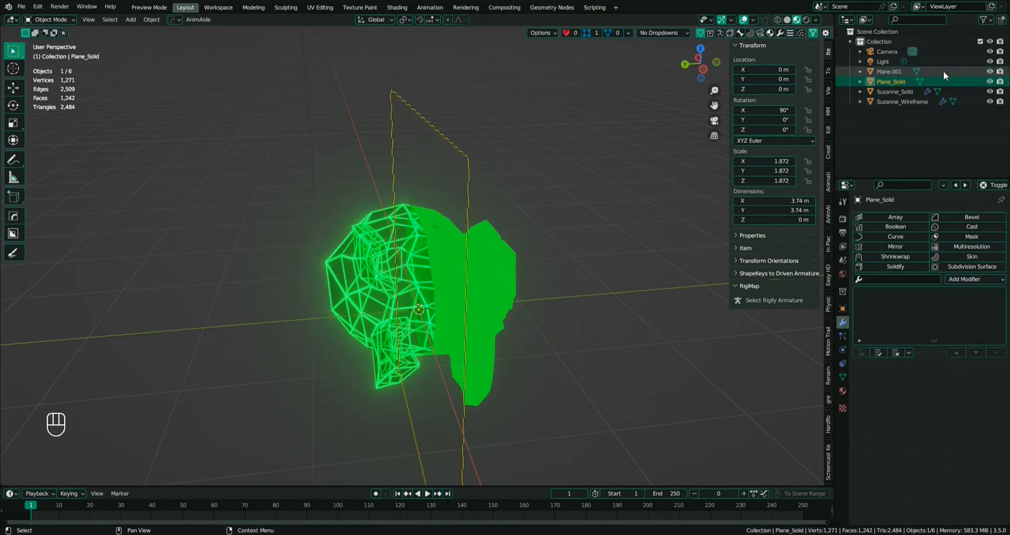
# - Rename the duplicated plane Plane.001 to Plane_Wireframe and save the file
pyautogui.doubleClick(903, 72)
pyautogui.moveTo(904, 71); pyautogui.dragTo(893, 72)
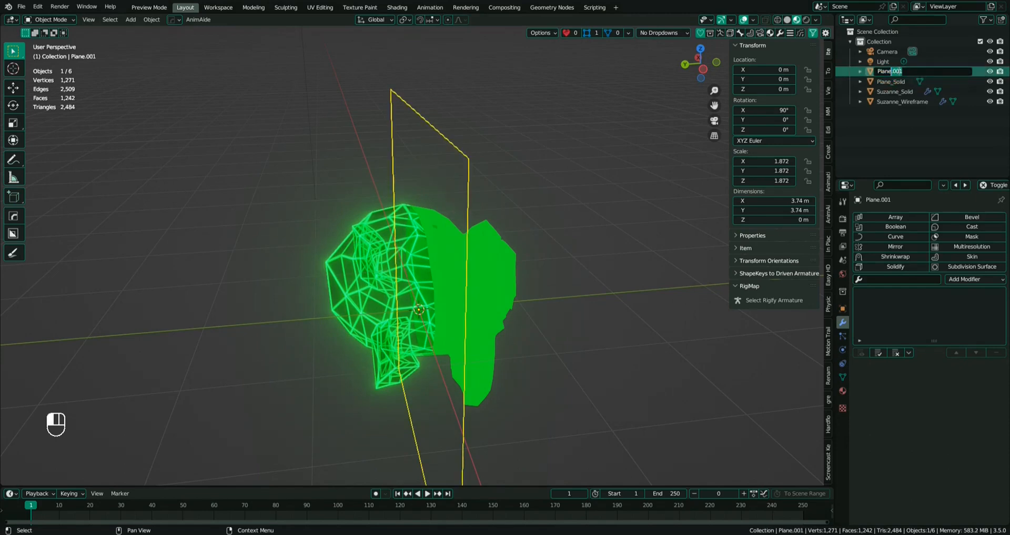
pyautogui.press('BackSpace')
pyautogui.press('BackSpace')
pyautogui.write('_Wireframe')
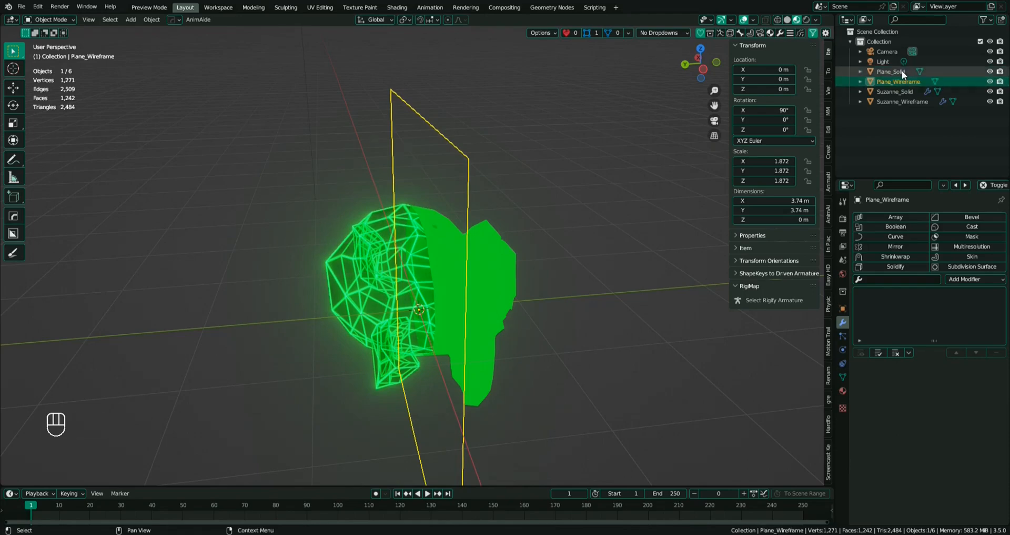
pyautogui.press('Return')
pyautogui.hotkey('ctrl', 's')
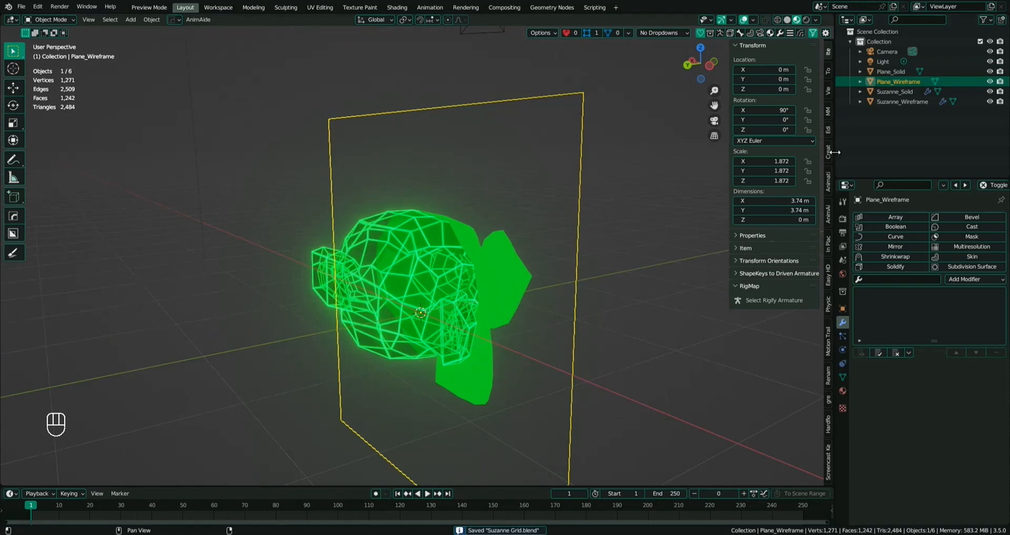
# - Set Plane_Wireframe as the cutting object of Suzanne_Wireframe's Boolean modifier and inspect the cut
pyautogui.click(909, 104)
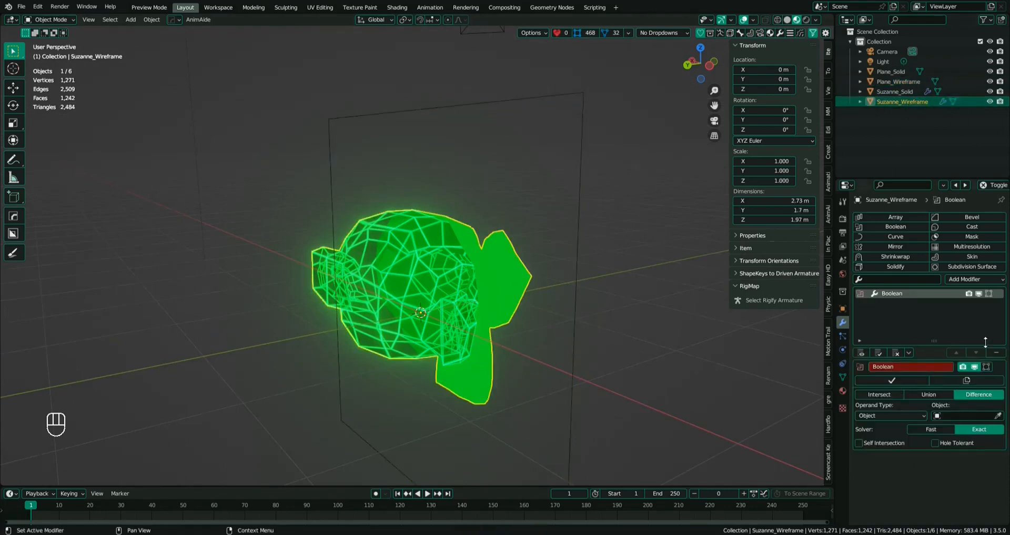
pyautogui.click(998, 415)
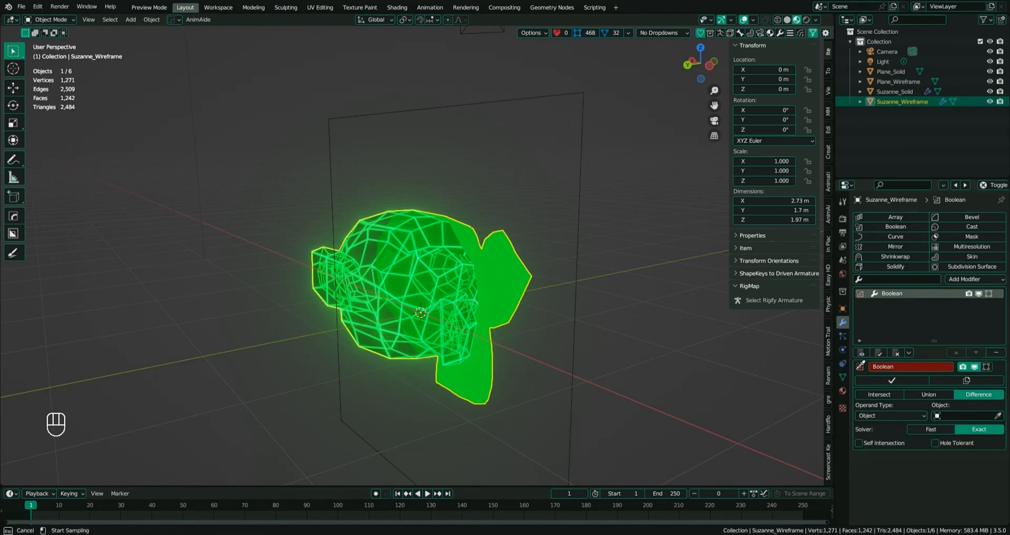
pyautogui.click(897, 80)
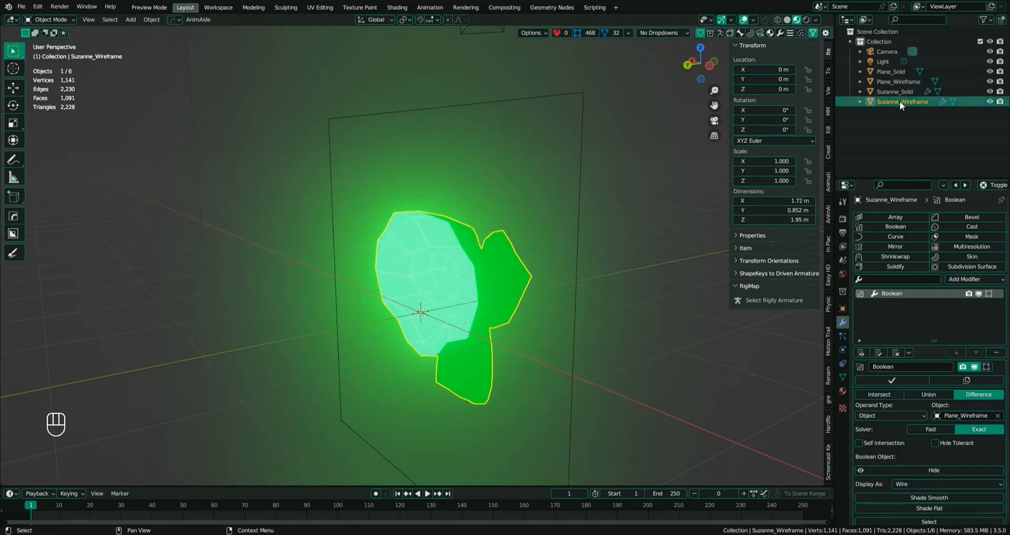
pyautogui.moveTo(535, 217); pyautogui.dragTo(474, 166, button='middle')
pyautogui.scroll(-3, 408, 230)
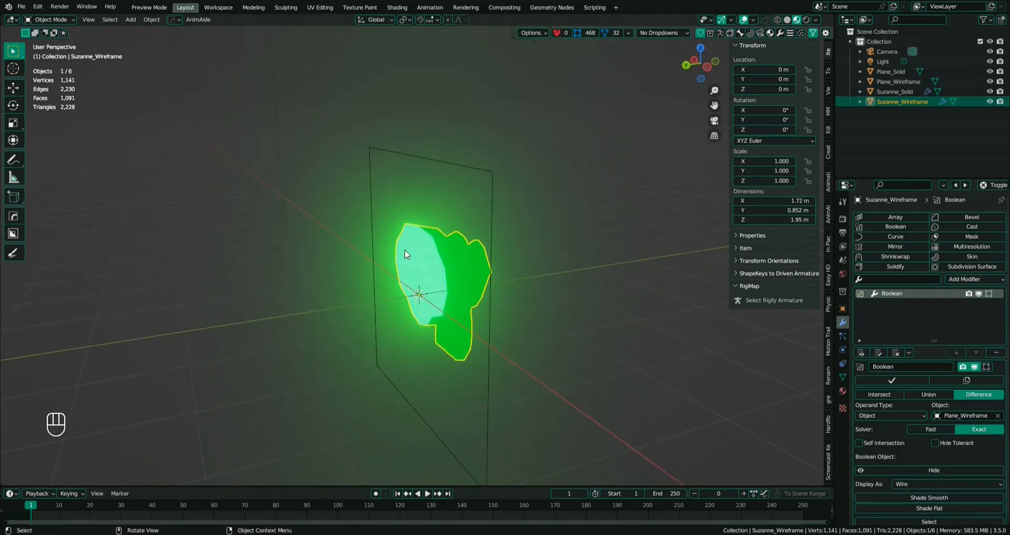
# - Select Plane_Wireframe and turn on the Face Orientation overlay, finishing in Object Mode
pyautogui.click(908, 80)
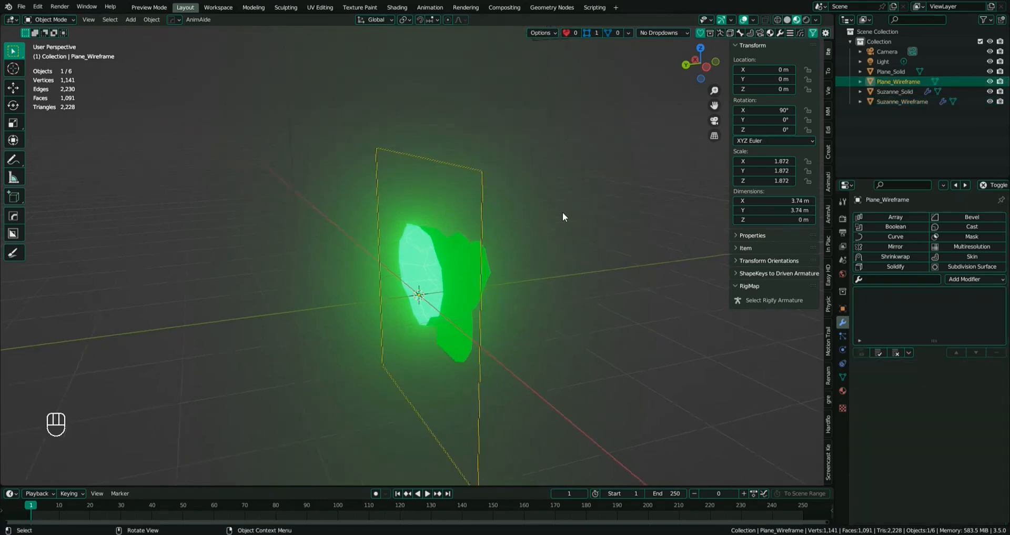
pyautogui.click(61, 21)
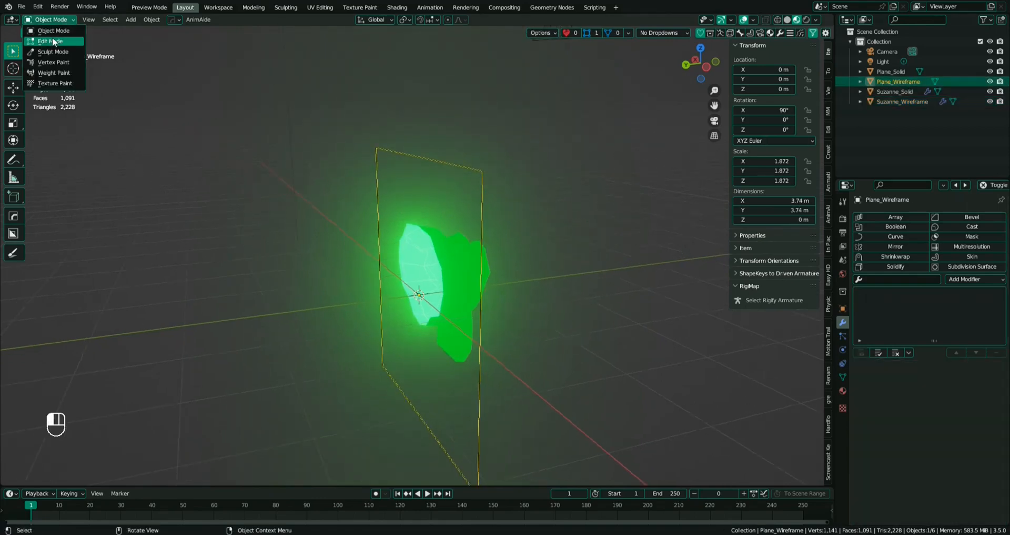
pyautogui.click(74, 41)
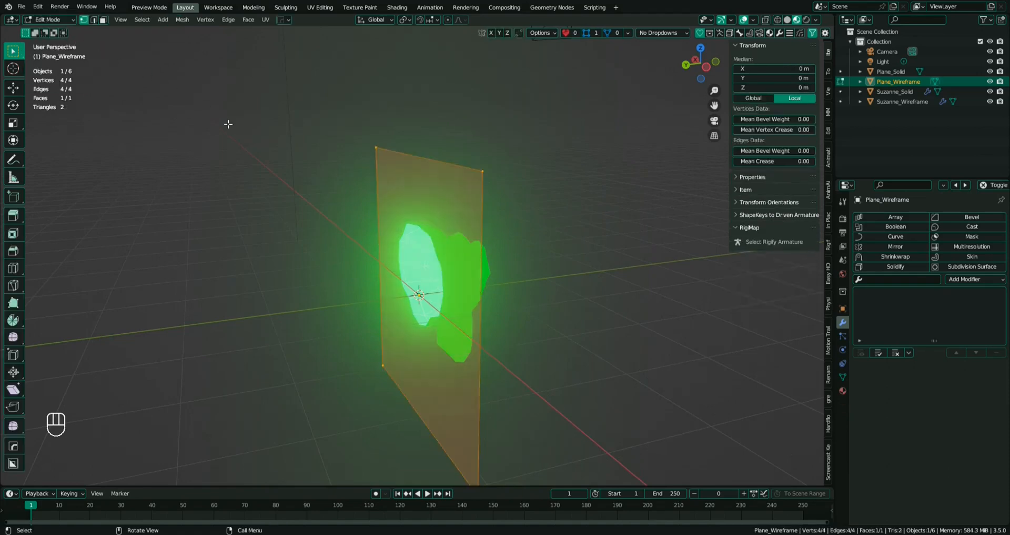
pyautogui.moveTo(380, 163); pyautogui.dragTo(581, 61, button='middle')
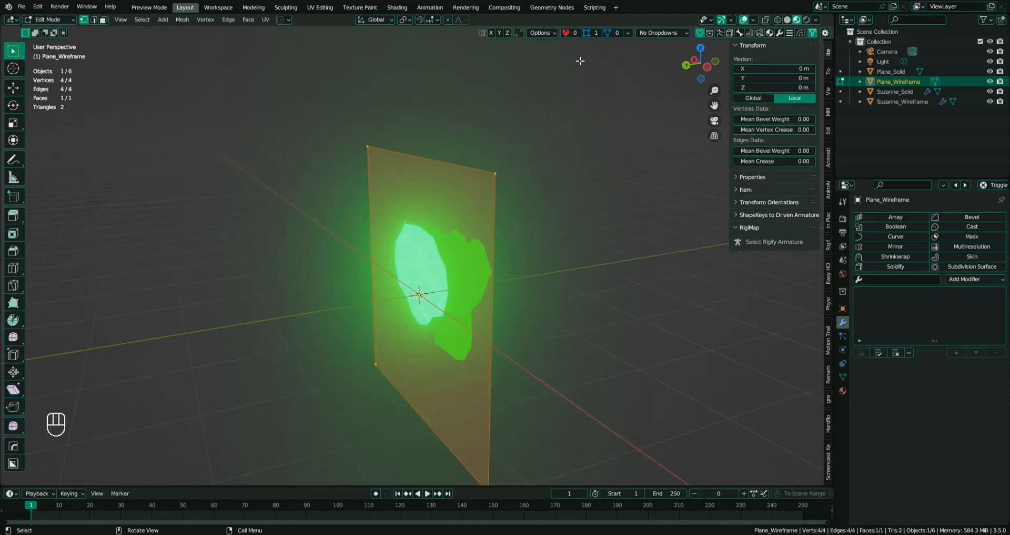
pyautogui.click(754, 20)
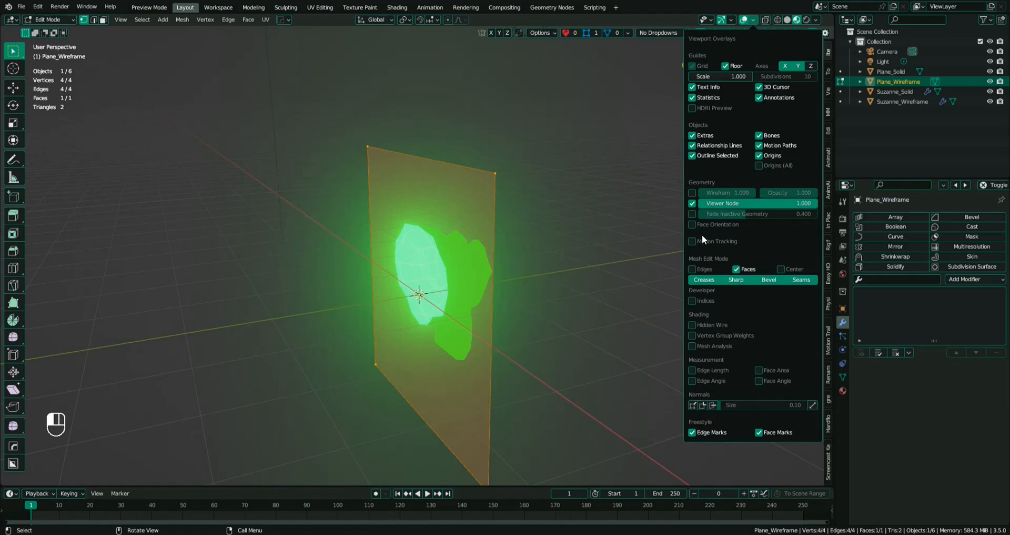
pyautogui.click(692, 224)
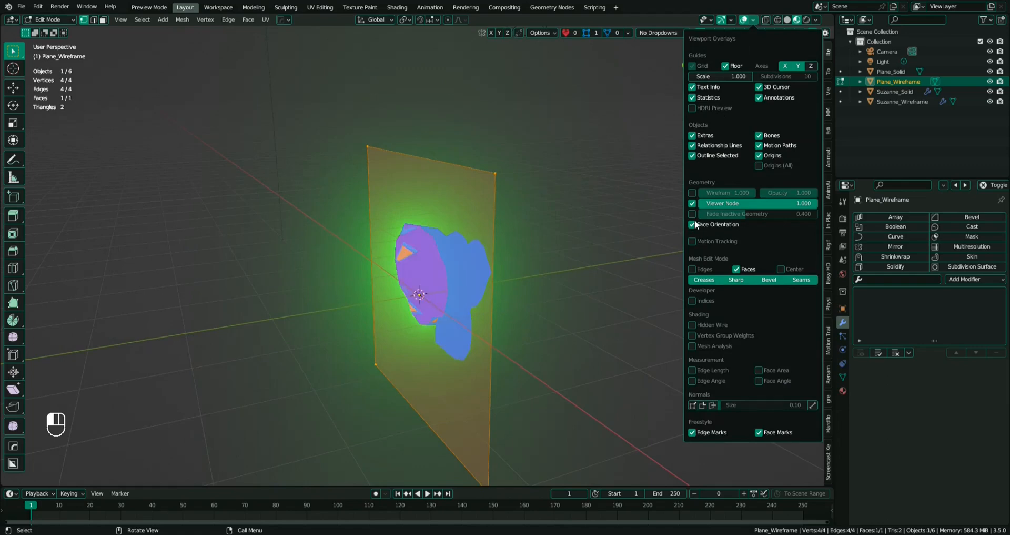
pyautogui.moveTo(456, 271); pyautogui.dragTo(452, 272, button='middle')
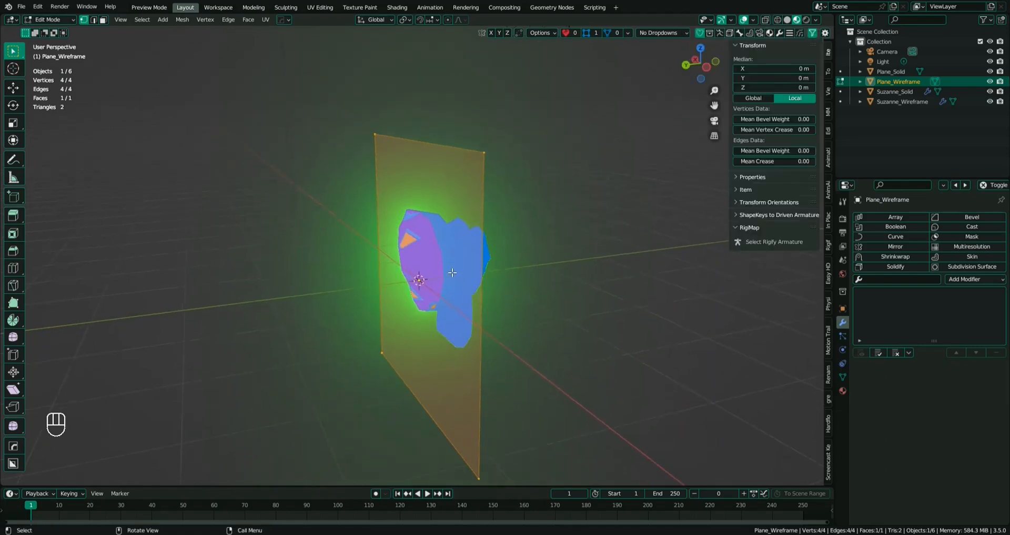
pyautogui.click(60, 20)
pyautogui.click(52, 31)
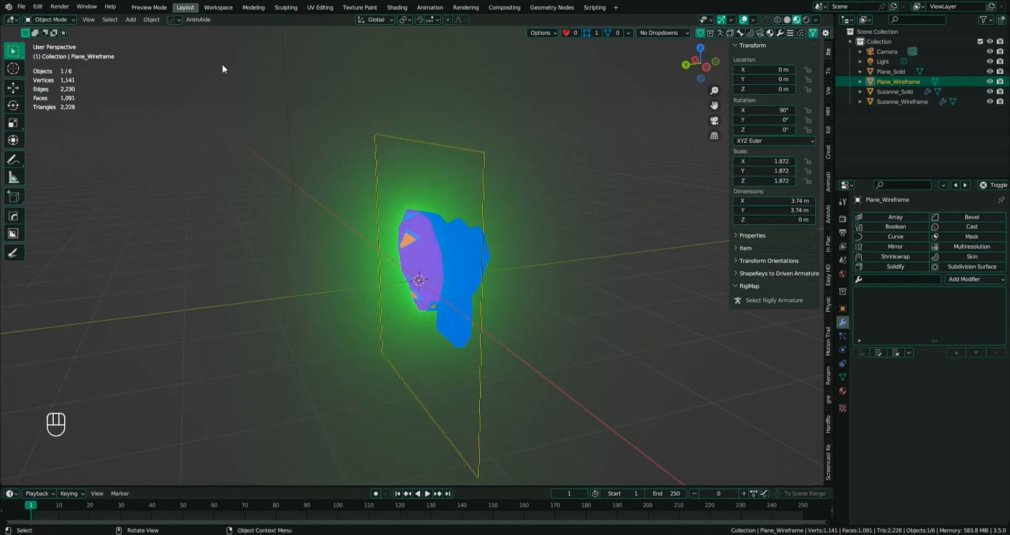
# - Set Plane_Wireframe's viewport display to Textured and examine the face orientation on both of its sides
pyautogui.click(844, 308)
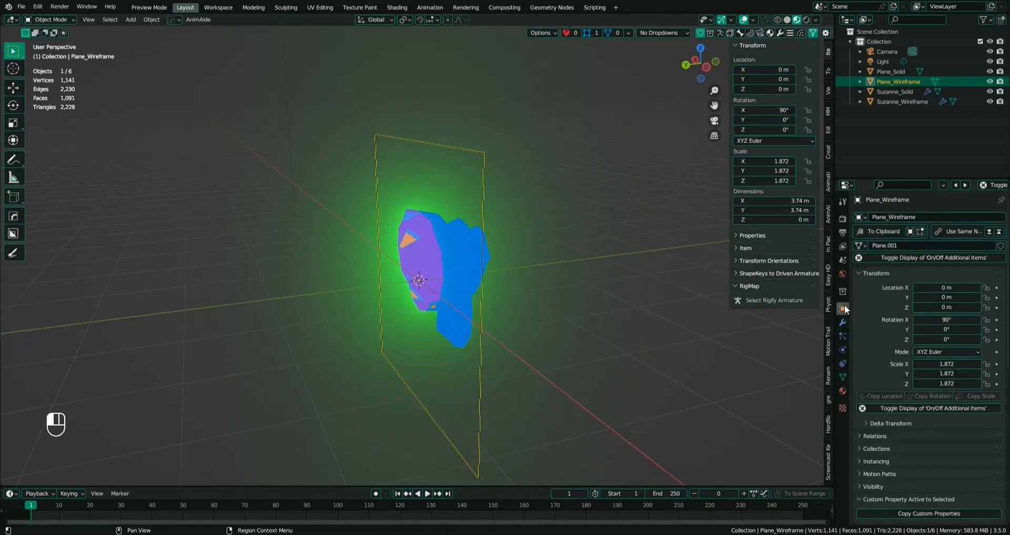
pyautogui.scroll(-12, 934, 369)
pyautogui.click(937, 479)
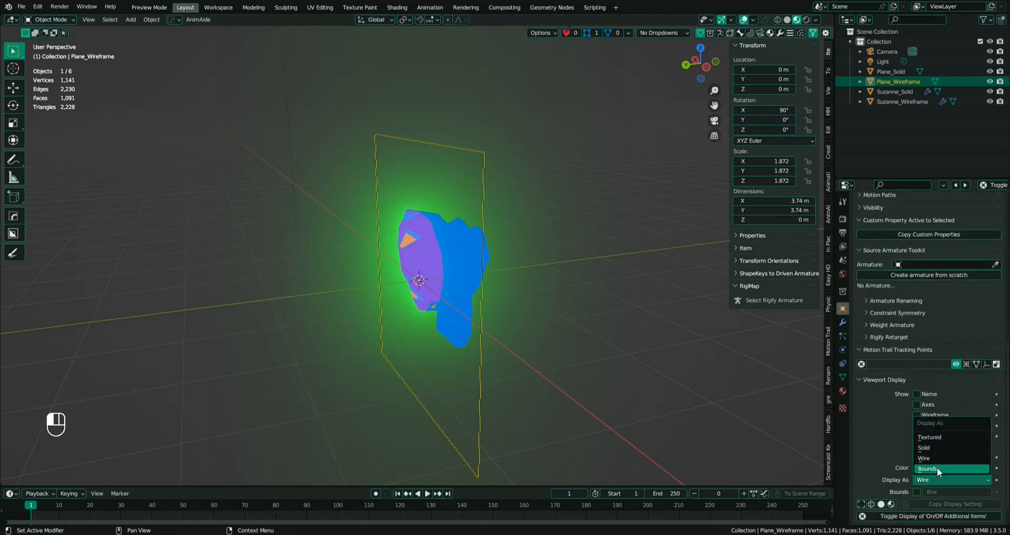
pyautogui.click(930, 436)
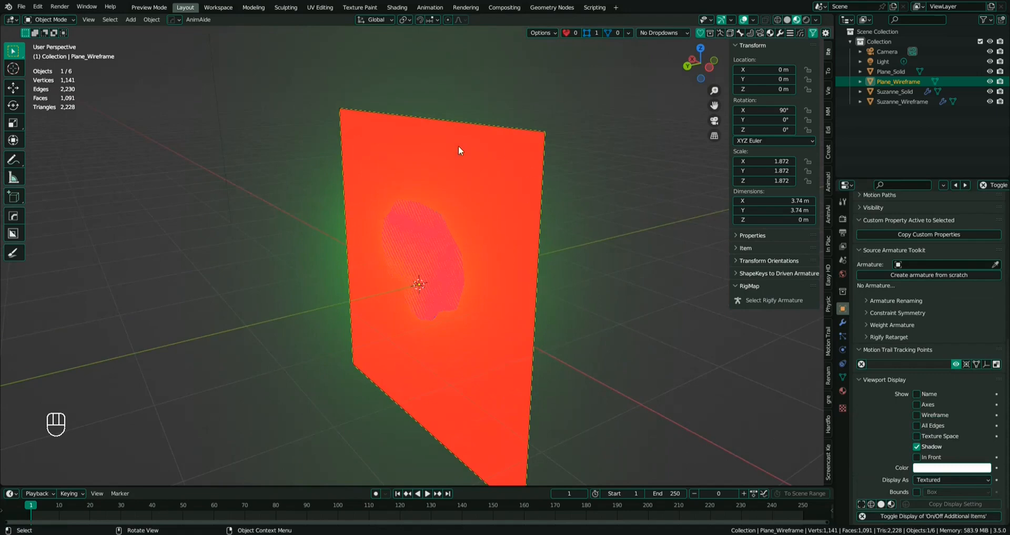
pyautogui.moveTo(421, 210); pyautogui.dragTo(465, 241, button='middle')
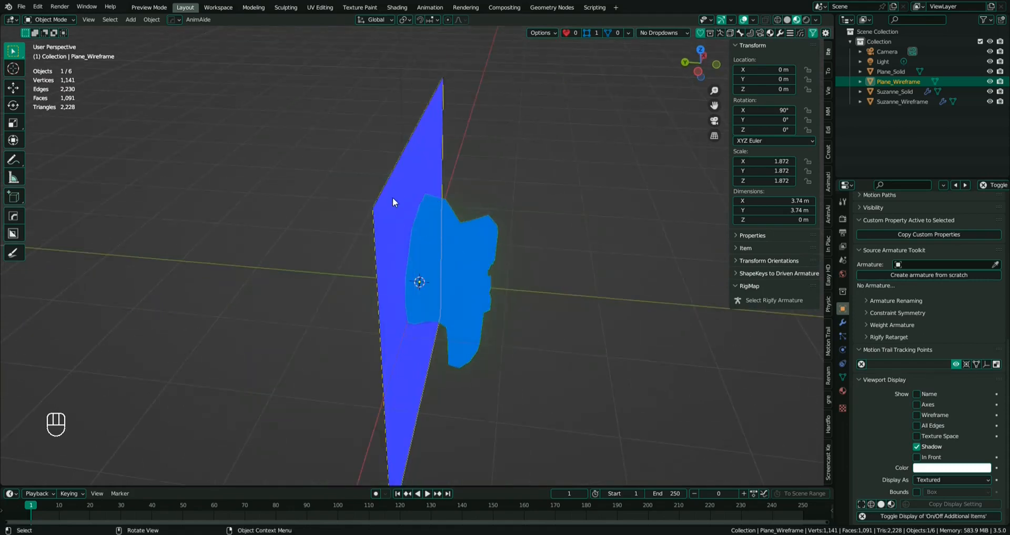
pyautogui.moveTo(388, 190); pyautogui.dragTo(332, 251, button='middle')
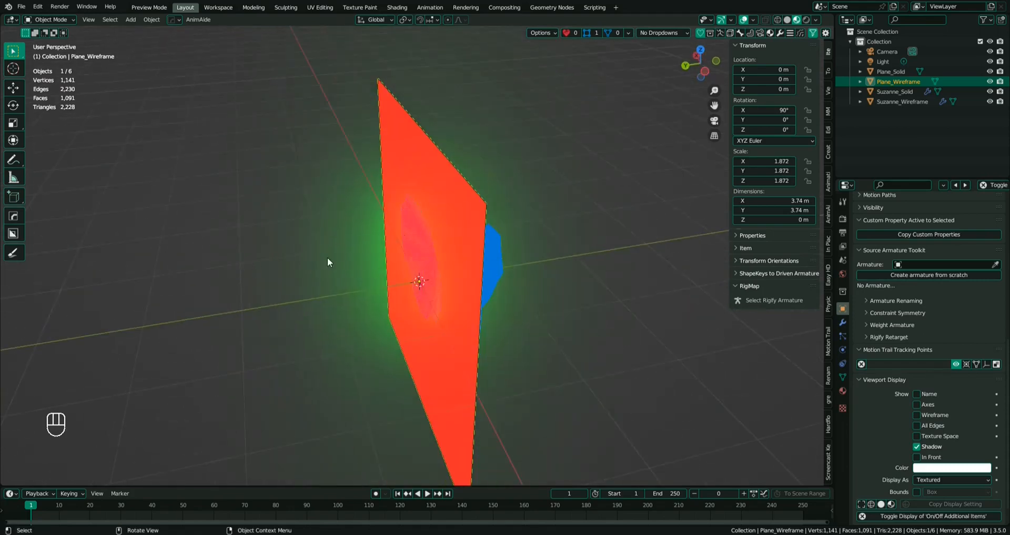
pyautogui.moveTo(321, 329); pyautogui.dragTo(298, 239, button='middle')
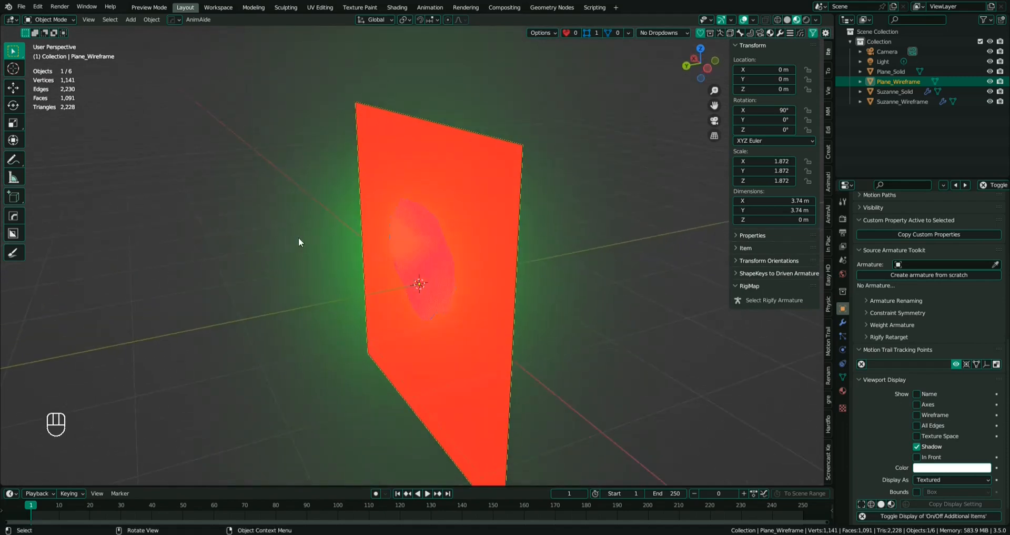
# - Recalculate Plane_Wireframe's normals in Edit Mode with Inside enabled and return to Object Mode
pyautogui.click(62, 21)
pyautogui.click(58, 38)
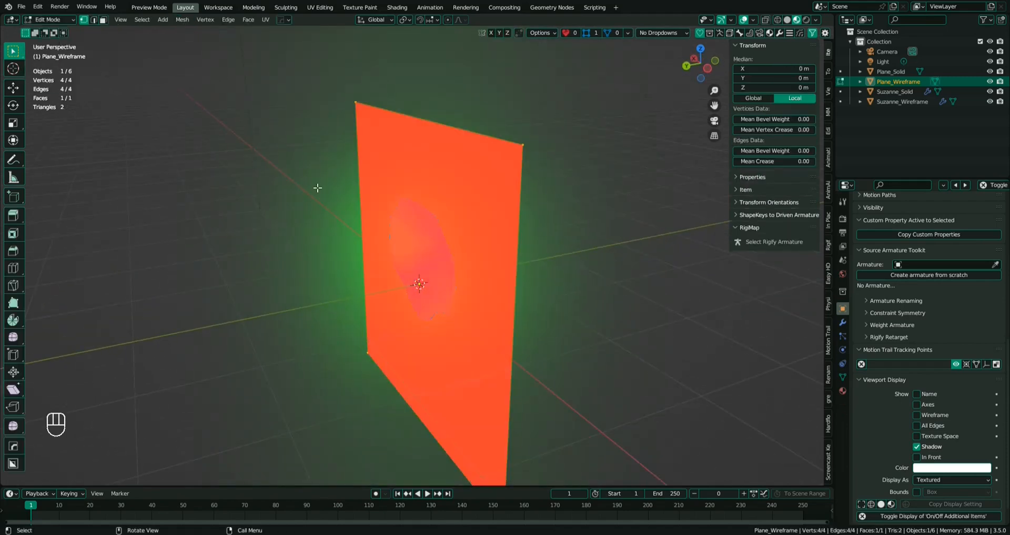
pyautogui.hotkey('shift', 'n')
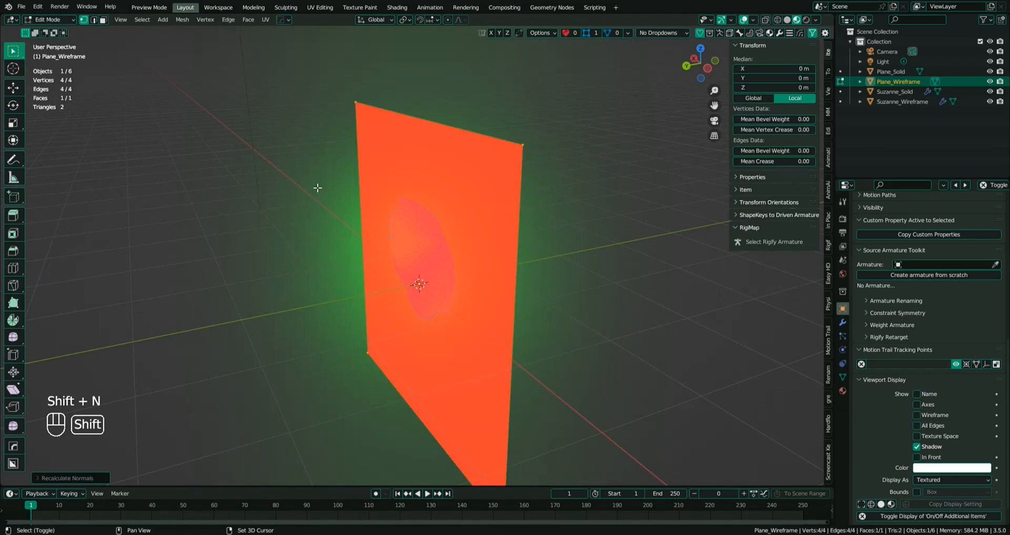
pyautogui.click(74, 478)
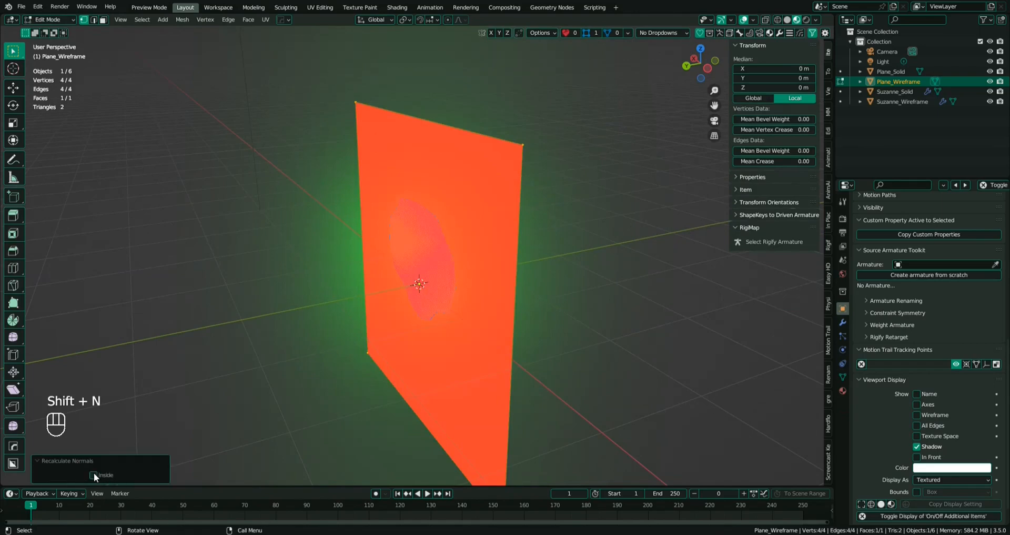
pyautogui.click(99, 474)
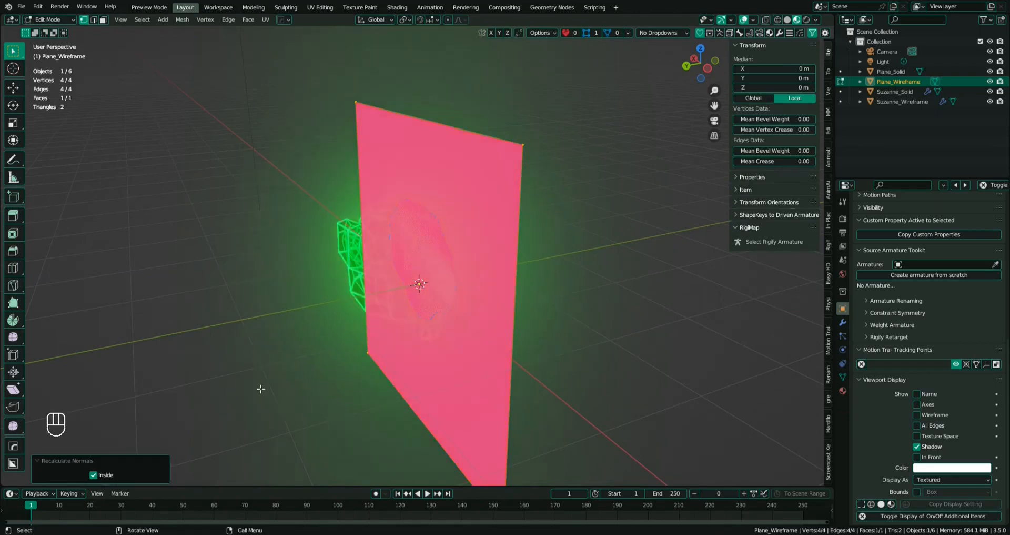
pyautogui.moveTo(259, 388); pyautogui.dragTo(350, 366, button='middle')
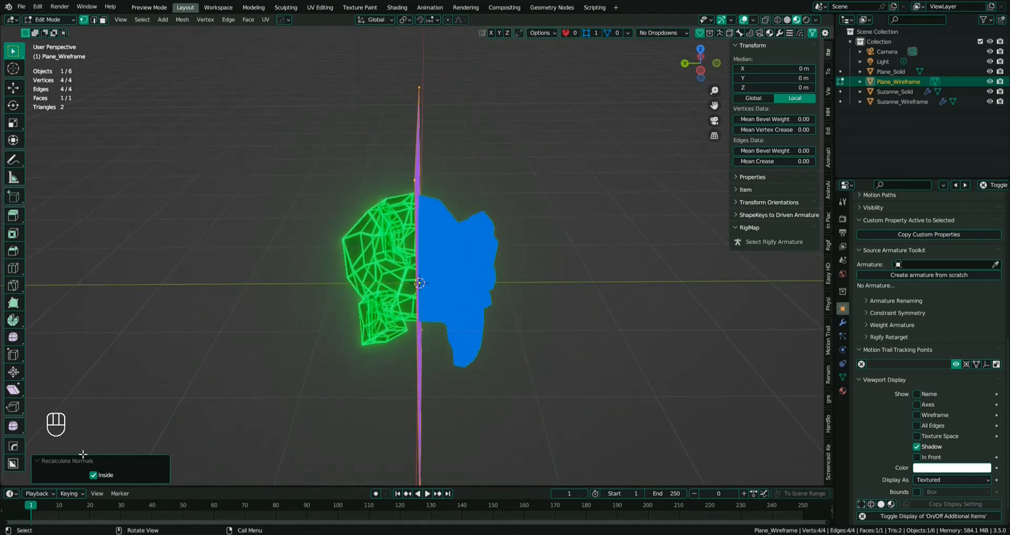
pyautogui.click(94, 473)
pyautogui.click(94, 474)
pyautogui.moveTo(314, 365); pyautogui.dragTo(380, 369, button='middle')
pyautogui.click(48, 21)
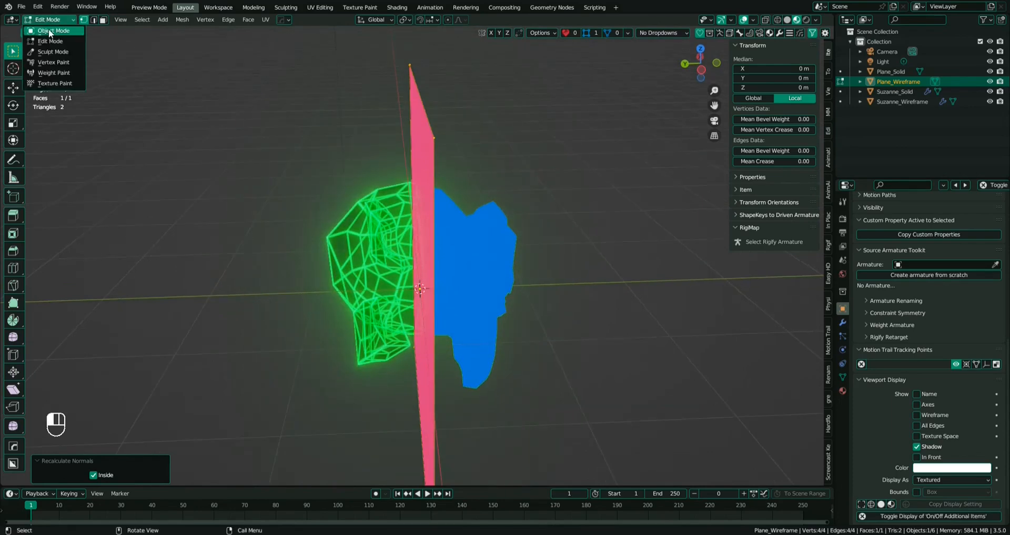
pyautogui.click(48, 28)
pyautogui.keyDown('shift'); pyautogui.moveTo(388, 173); pyautogui.dragTo(387, 216, button='middle'); pyautogui.keyUp('shift')
pyautogui.moveTo(324, 262); pyautogui.dragTo(438, 276, button='middle')
# - Turn off the Face Orientation overlay and set Plane_Wireframe's viewport display to Wire
pyautogui.click(754, 19)
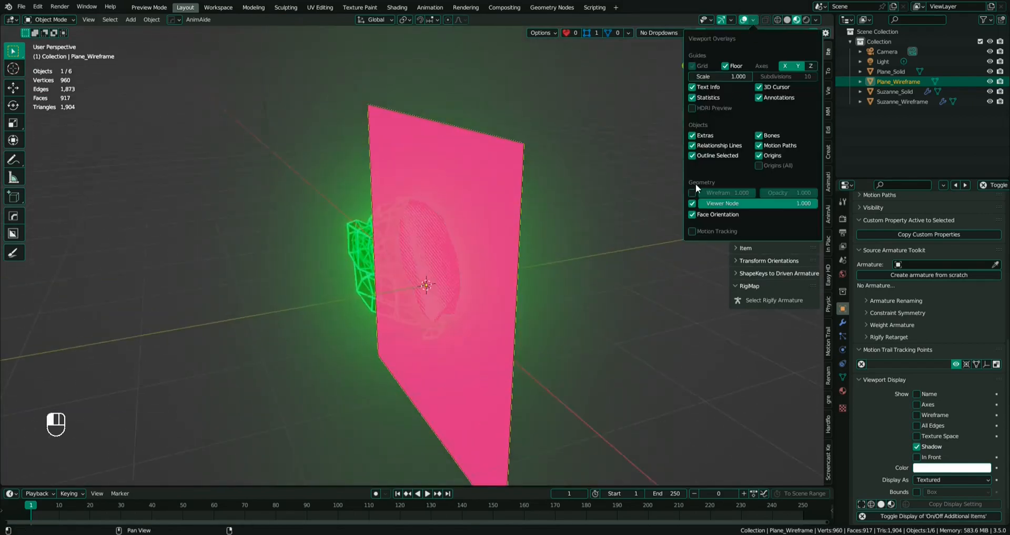
pyautogui.click(692, 214)
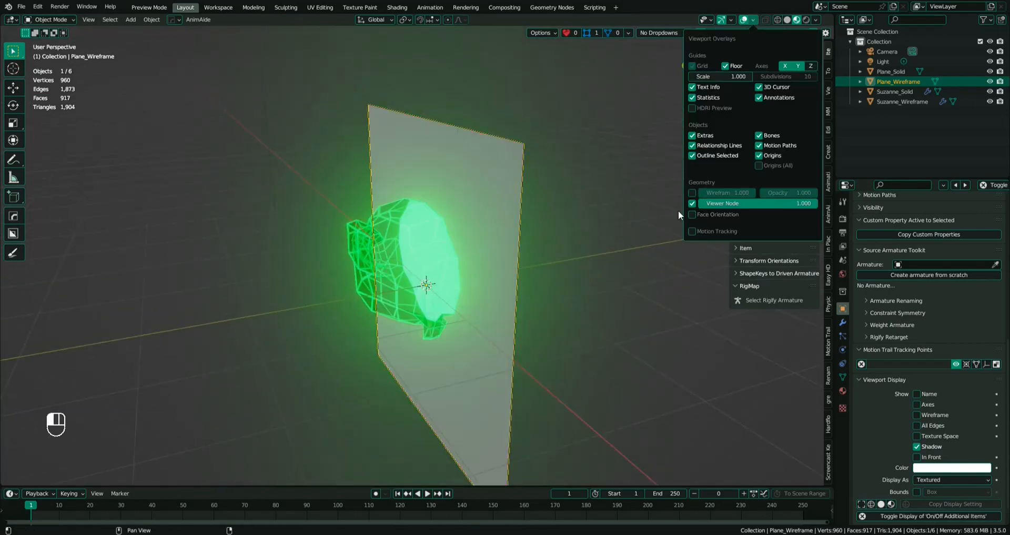
pyautogui.moveTo(506, 271); pyautogui.dragTo(489, 273, button='middle')
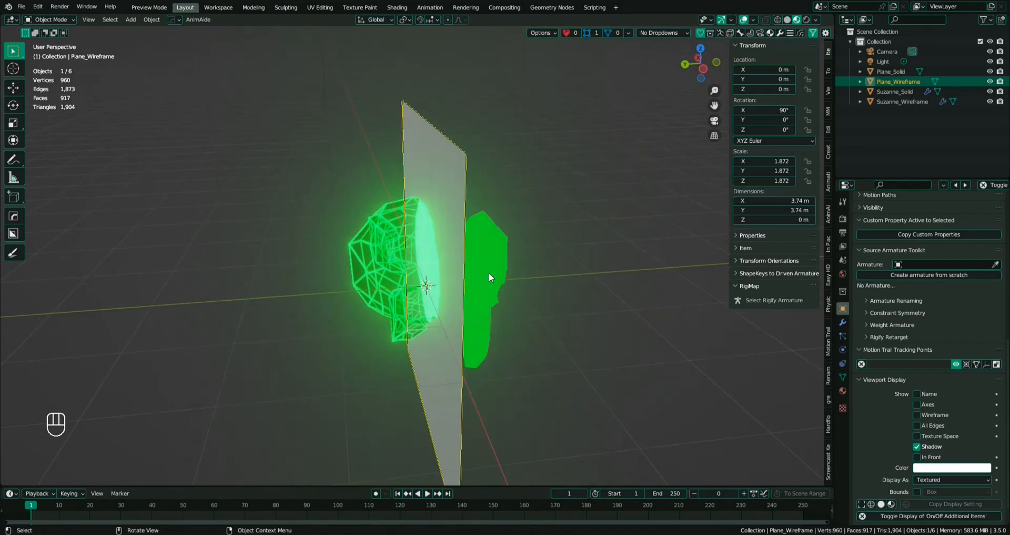
pyautogui.click(939, 479)
pyautogui.click(939, 457)
pyautogui.moveTo(389, 371); pyautogui.dragTo(474, 369, button='middle')
# - Add a Sphere empty at the origin and enlarge its display size so it surrounds Suzanne
pyautogui.hotkey('shift', 'a')
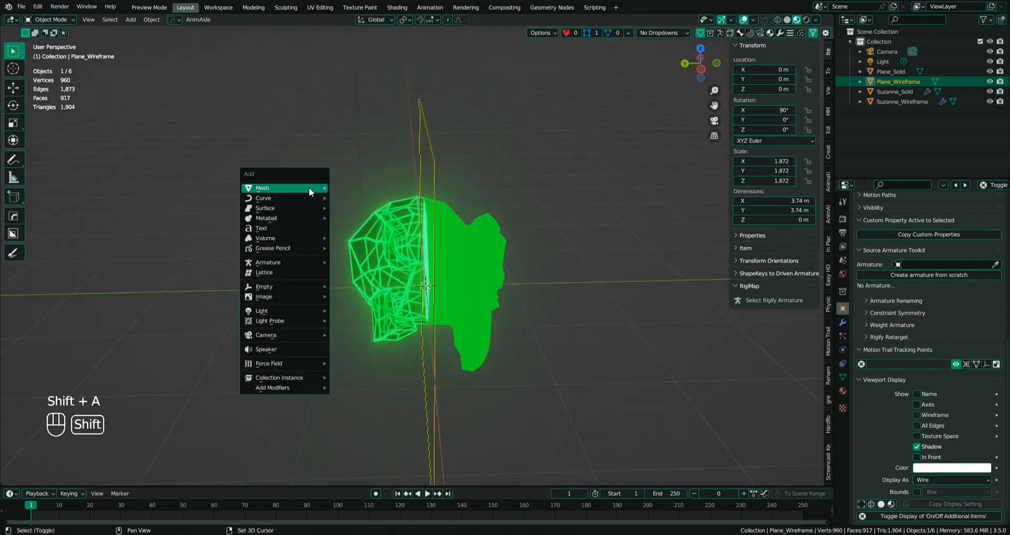
pyautogui.moveTo(267, 287)
pyautogui.click(354, 339)
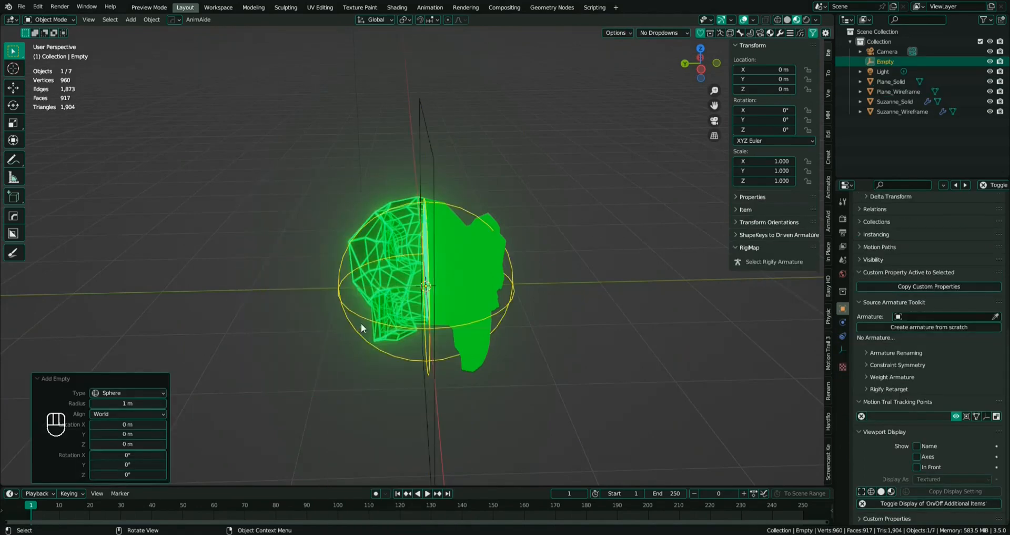
pyautogui.moveTo(361, 323); pyautogui.dragTo(414, 317, button='middle')
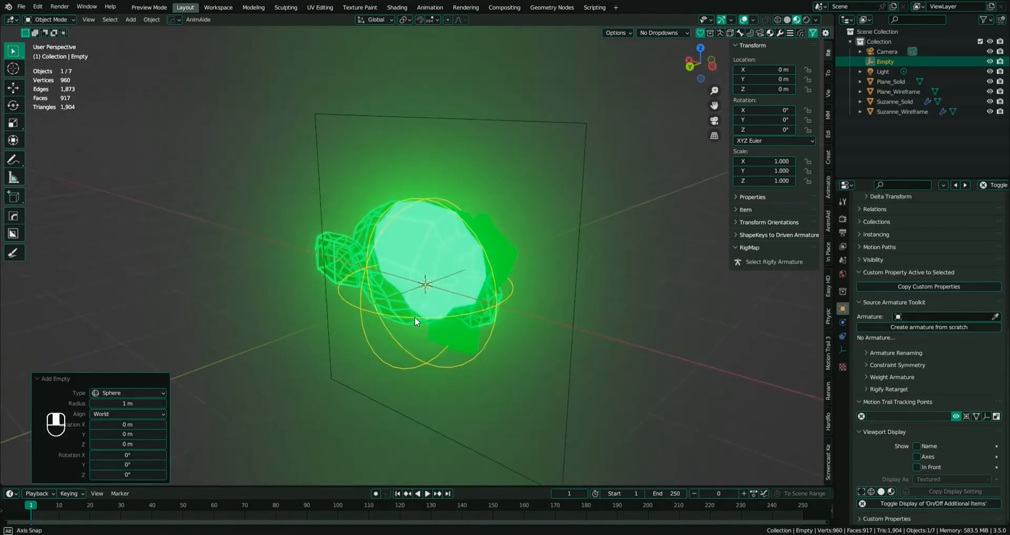
pyautogui.rightClick(466, 194)
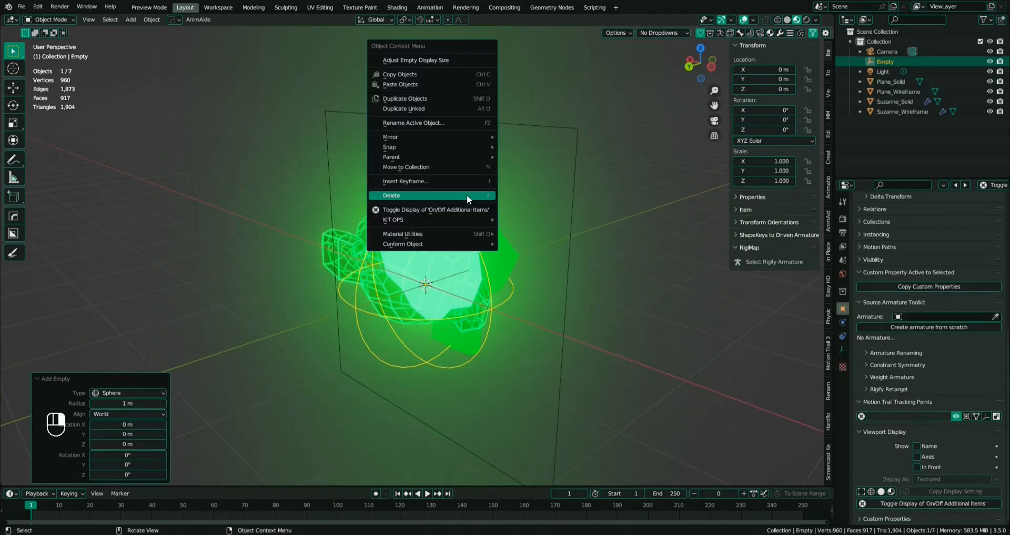
pyautogui.click(411, 61)
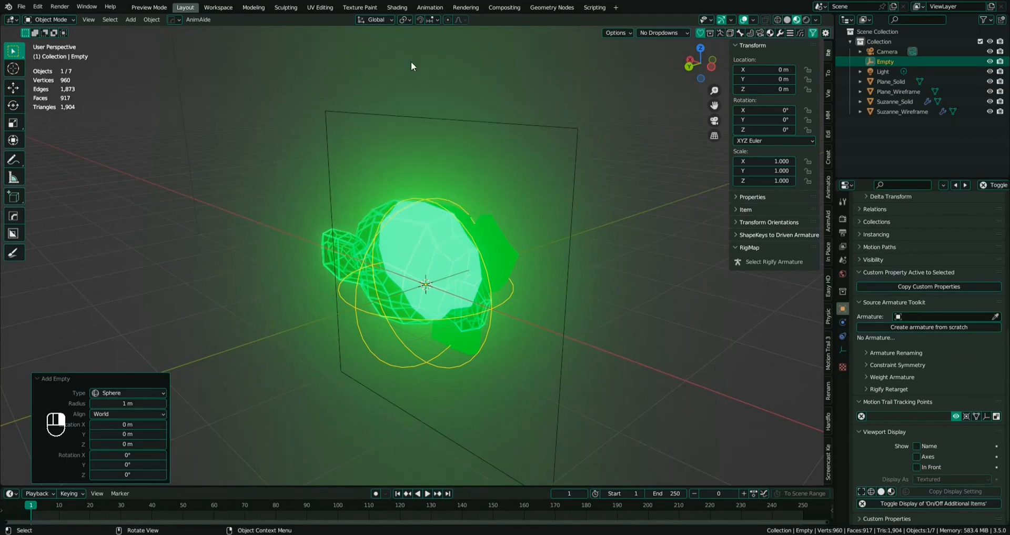
pyautogui.click(457, 53)
pyautogui.moveTo(500, 142); pyautogui.dragTo(519, 177, button='middle')
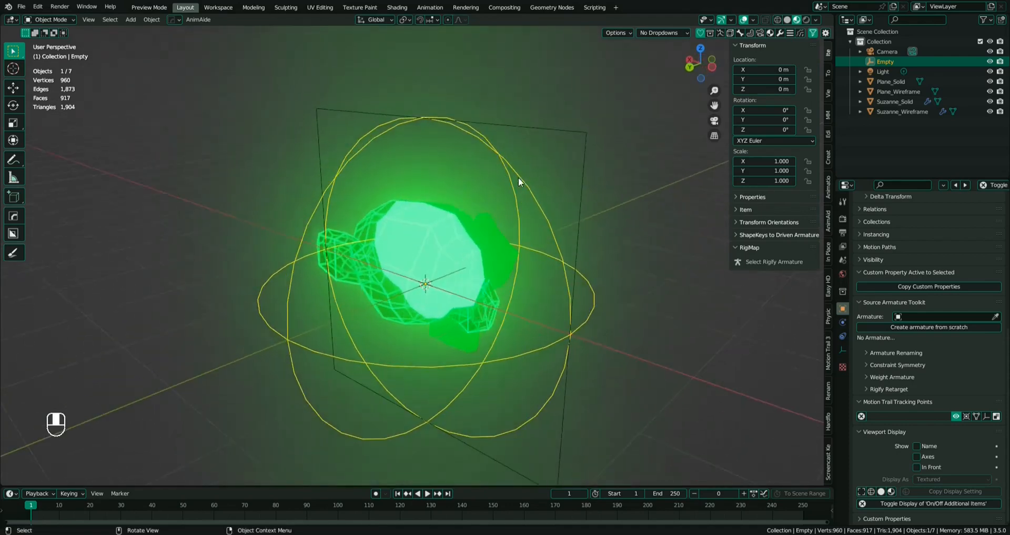
# - Parent Plane_Solid and Plane_Wireframe to the Empty as Object with Keep Transform enabled
pyautogui.click(895, 83)
pyautogui.keyDown('shift'); pyautogui.click(898, 90); pyautogui.keyUp('shift')
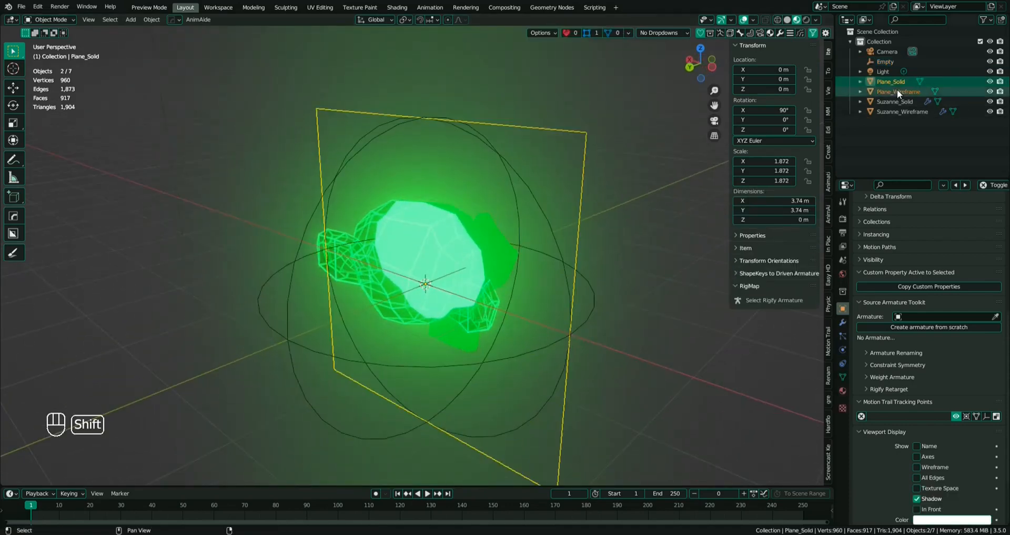
pyautogui.moveTo(510, 214); pyautogui.dragTo(447, 221, button='middle')
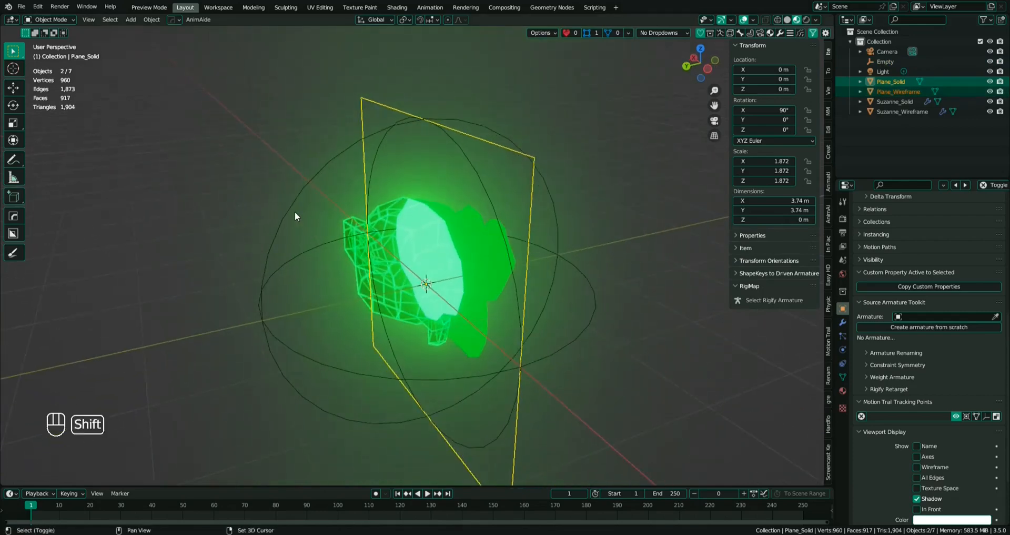
pyautogui.keyDown('shift'); pyautogui.click(292, 207); pyautogui.keyUp('shift')
pyautogui.moveTo(292, 206); pyautogui.dragTo(352, 233, button='middle')
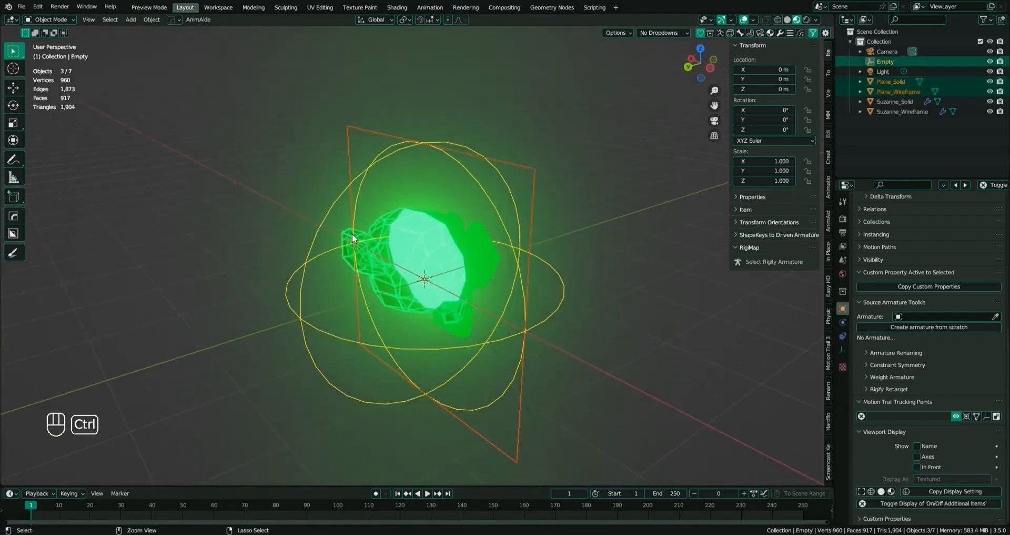
pyautogui.hotkey('ctrl', 'p')
pyautogui.click(352, 234)
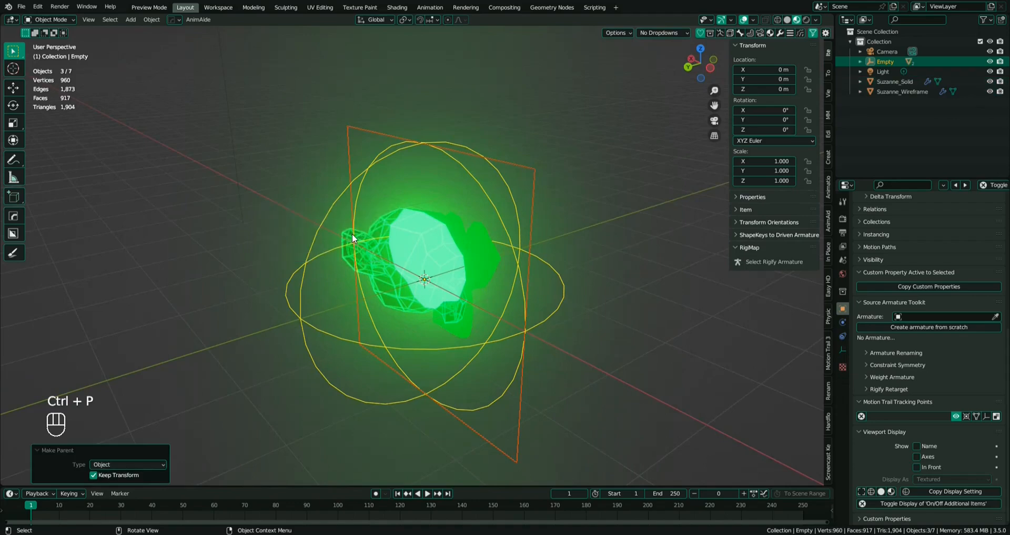
# - Select only the Empty and test moving it freely together with its parented planes
pyautogui.moveTo(471, 286); pyautogui.dragTo(447, 285, button='middle')
pyautogui.click(551, 248)
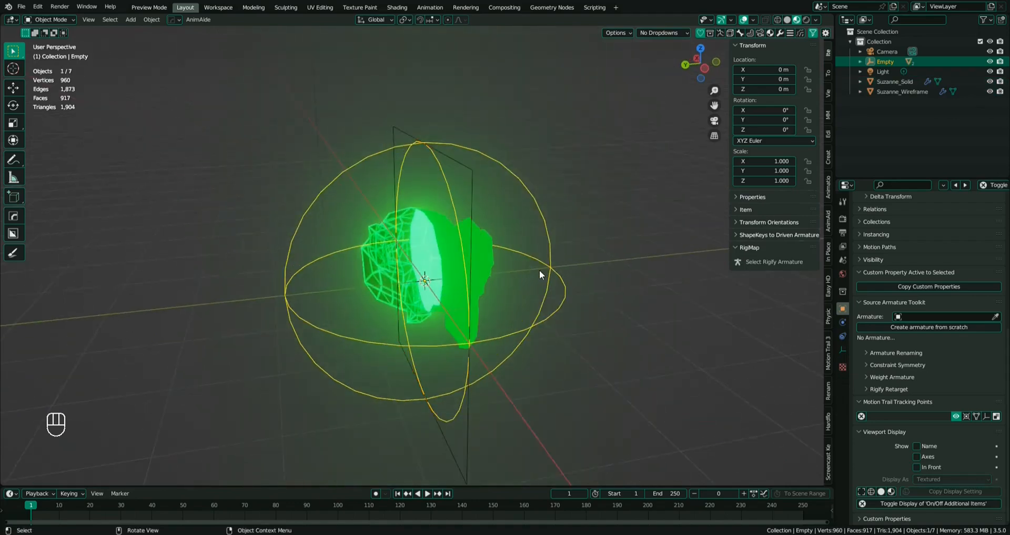
pyautogui.moveTo(539, 270); pyautogui.dragTo(542, 273, button='middle')
pyautogui.press('g')
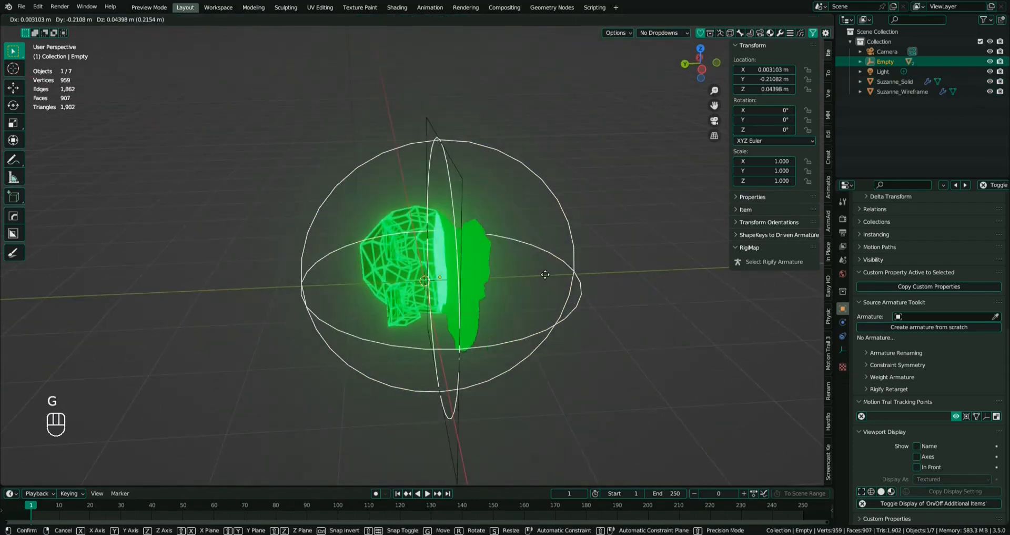
pyautogui.rightClick(539, 276)
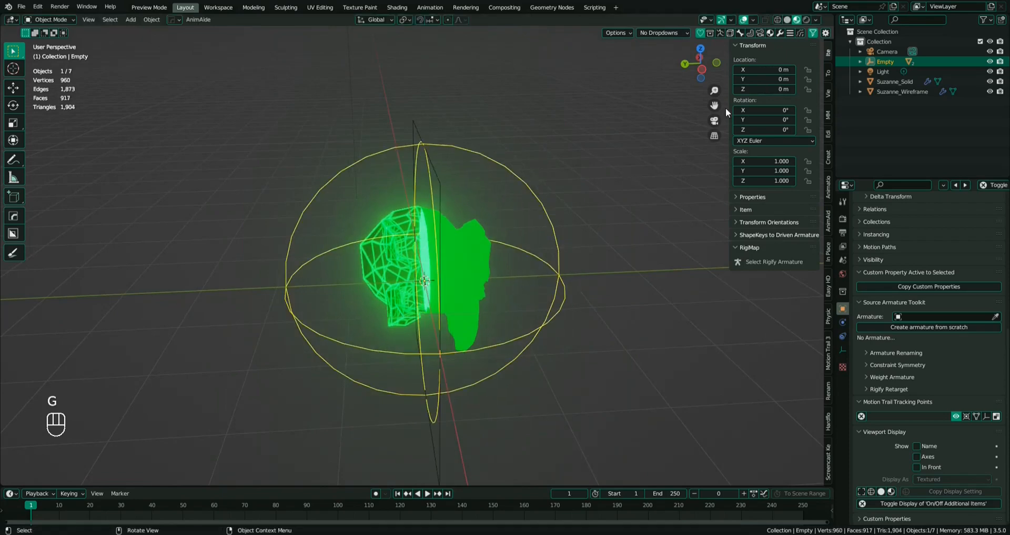
# - Lock the Empty's X and Z location, leaving only Y free
pyautogui.moveTo(542, 267); pyautogui.dragTo(165, 291, button='middle')
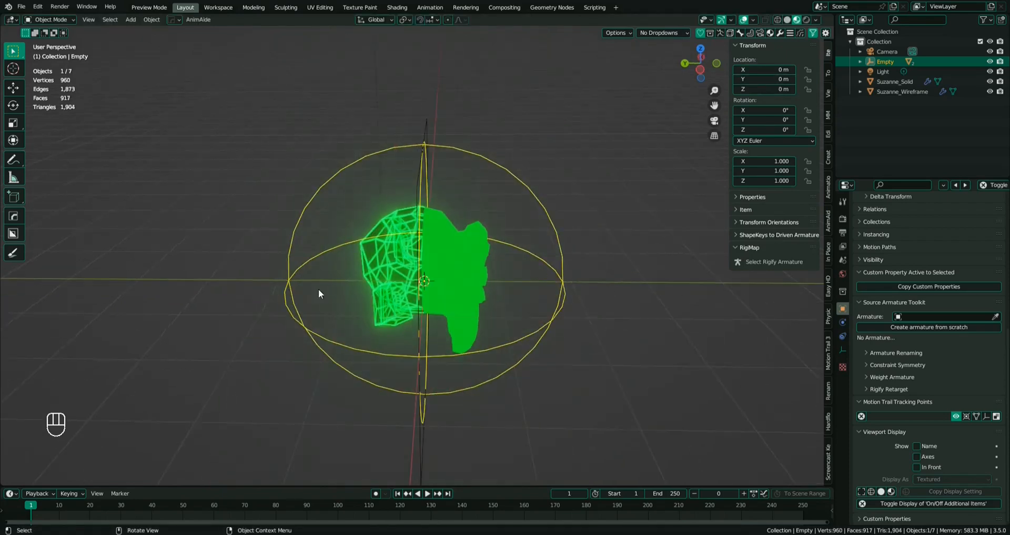
pyautogui.scroll(-3, 565, 288)
pyautogui.moveTo(545, 296); pyautogui.dragTo(413, 292, button='middle')
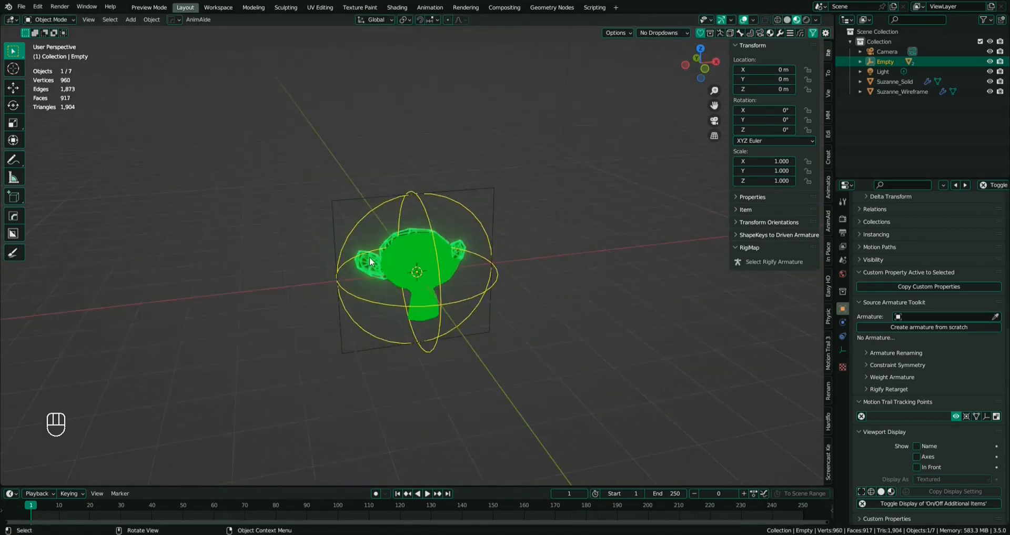
pyautogui.moveTo(369, 257); pyautogui.dragTo(611, 196, button='middle')
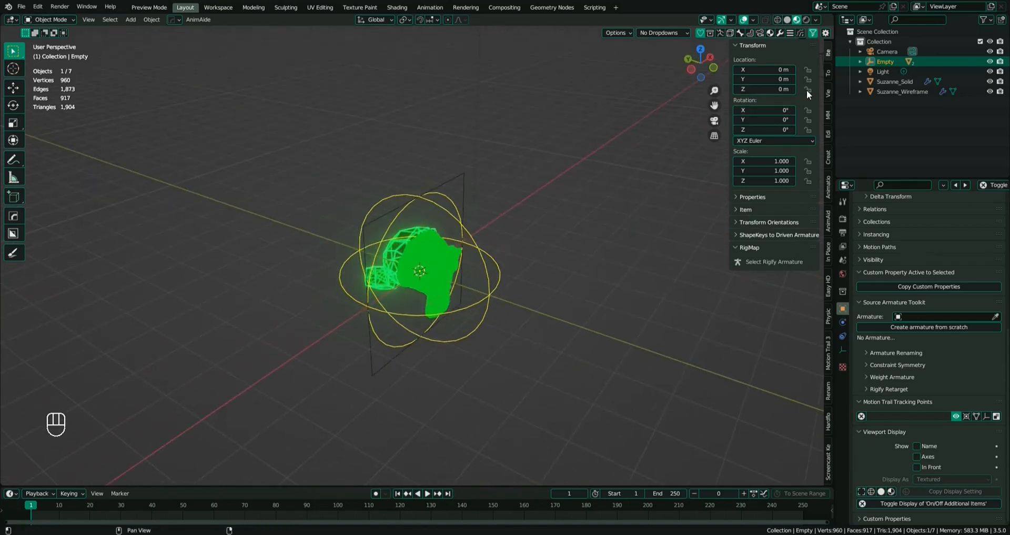
pyautogui.click(810, 70)
pyautogui.moveTo(564, 225); pyautogui.dragTo(516, 293, button='middle')
# - Slide the Empty back and forth along Y to test the Boolean cuts, leaving it at about 0.235 m
pyautogui.press('g')
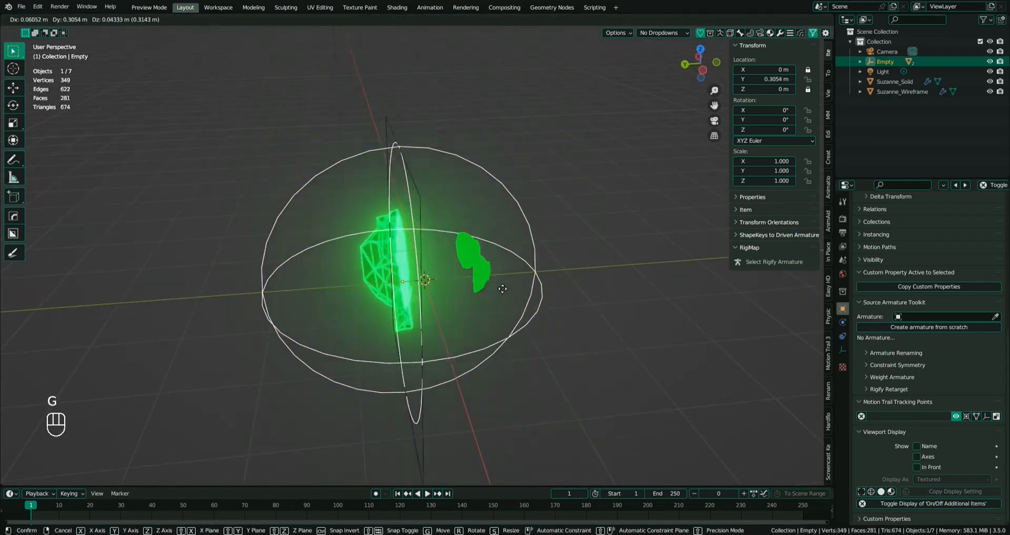
pyautogui.click(485, 287)
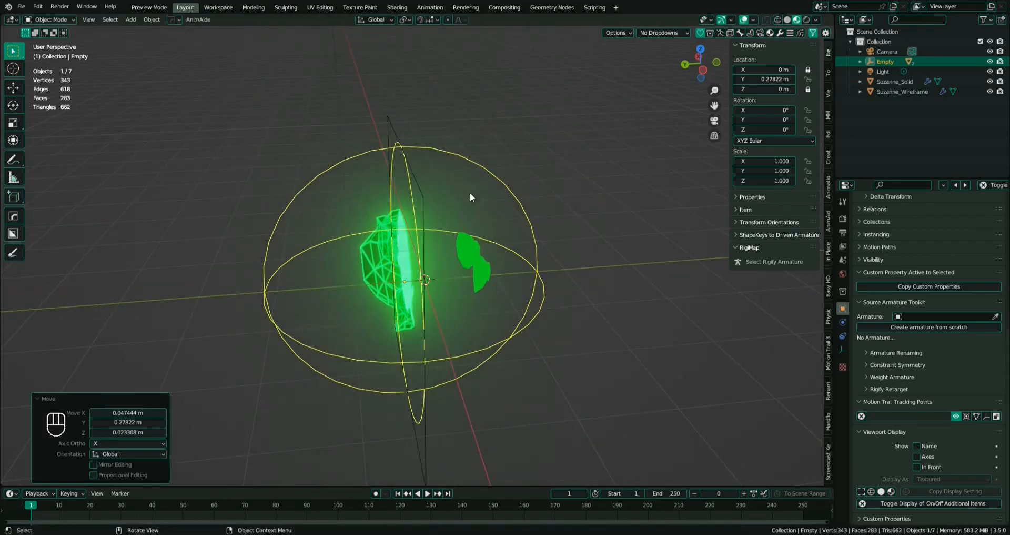
pyautogui.moveTo(451, 270); pyautogui.dragTo(439, 209, button='middle')
pyautogui.moveTo(438, 284); pyautogui.dragTo(466, 285, button='middle')
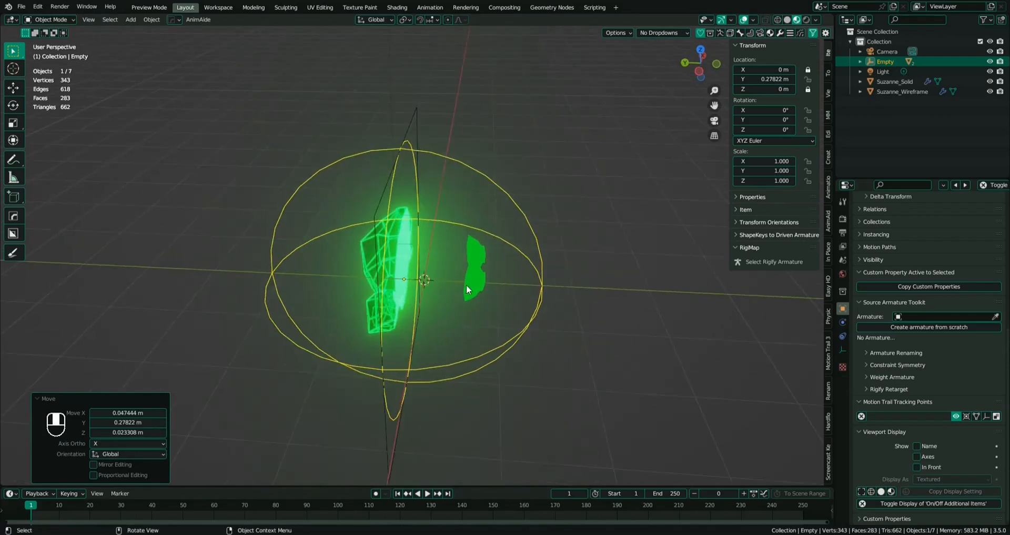
pyautogui.press('g')
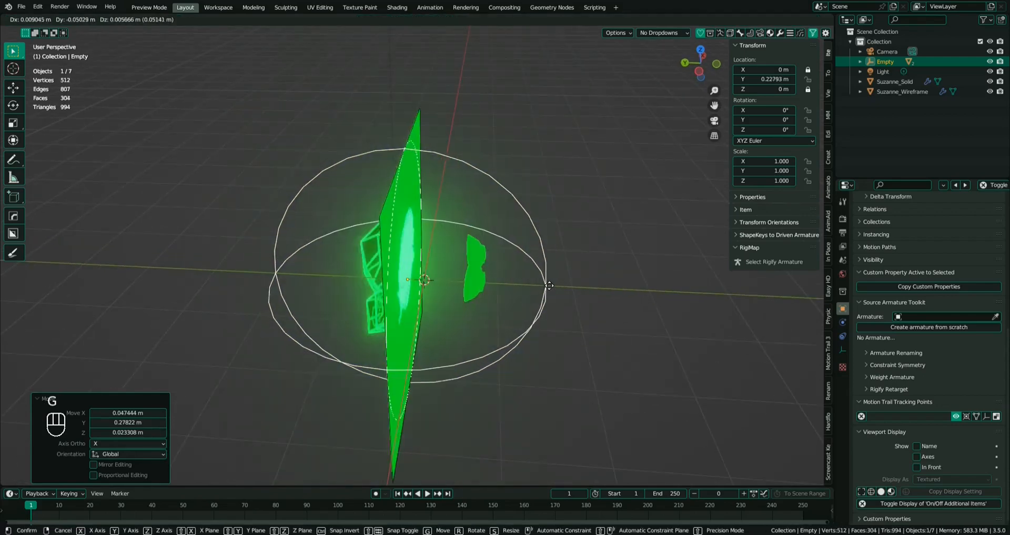
pyautogui.click(546, 284)
pyautogui.moveTo(532, 237); pyautogui.dragTo(391, 267, button='middle')
pyautogui.press('g')
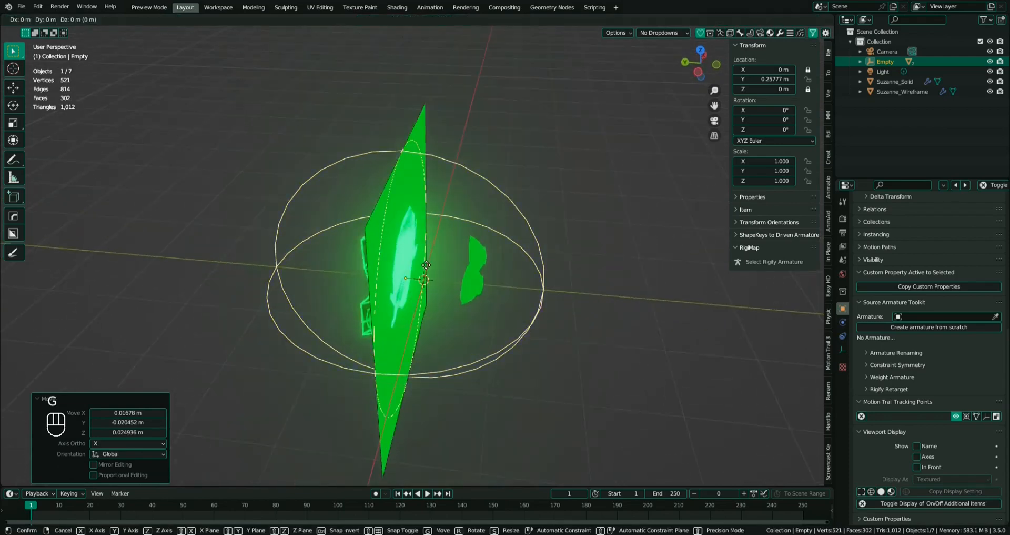
pyautogui.click(360, 306)
pyautogui.moveTo(361, 306); pyautogui.dragTo(339, 295, button='middle')
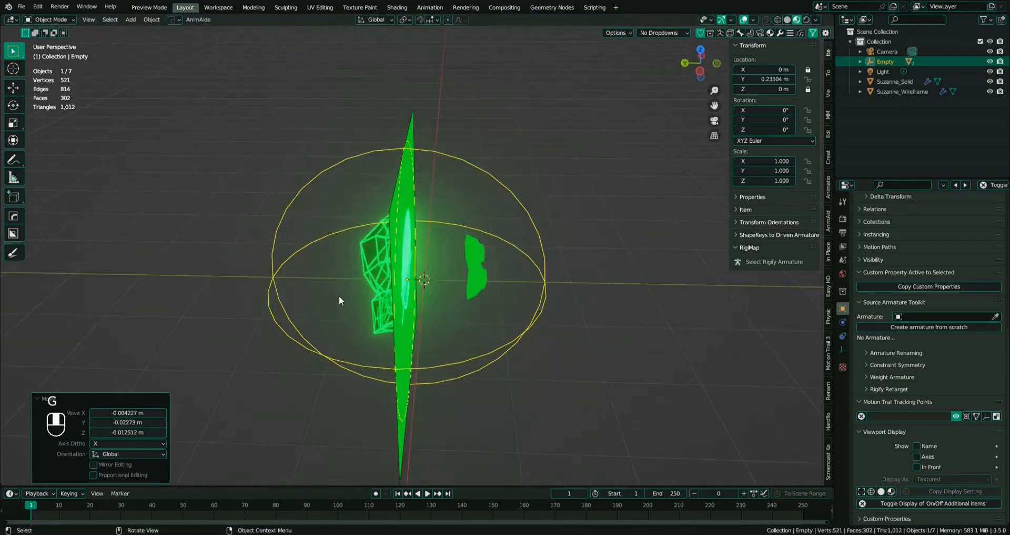
# - Add a Solidify modifier to Suzanne_Wireframe
pyautogui.click(892, 93)
pyautogui.moveTo(568, 248); pyautogui.dragTo(430, 255, button='middle')
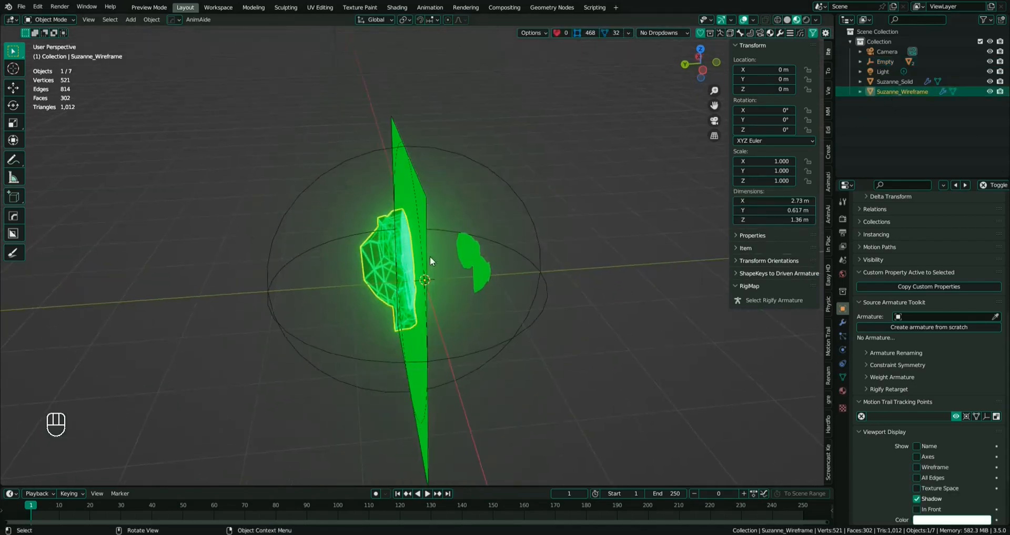
pyautogui.click(844, 322)
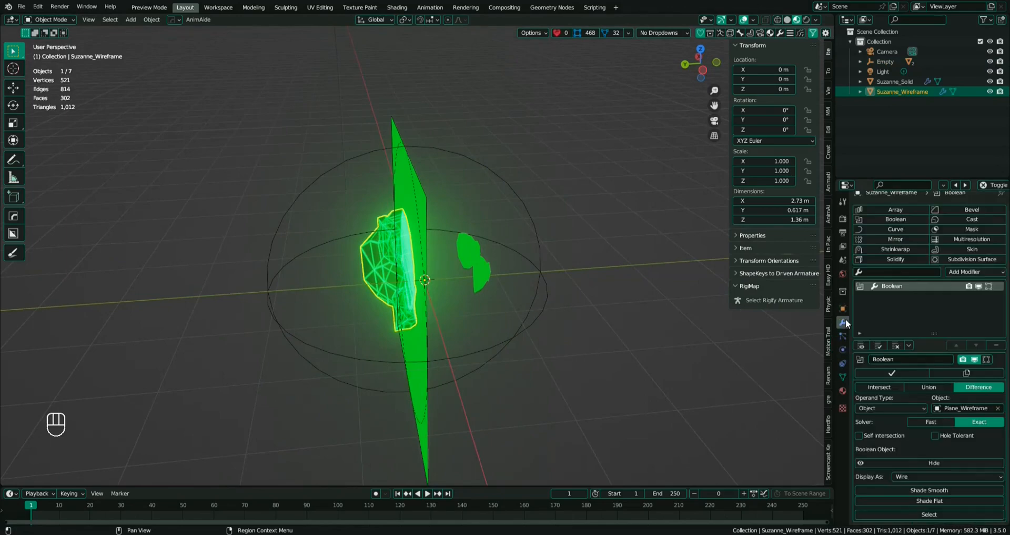
pyautogui.click(901, 258)
pyautogui.scroll(3, 390, 319)
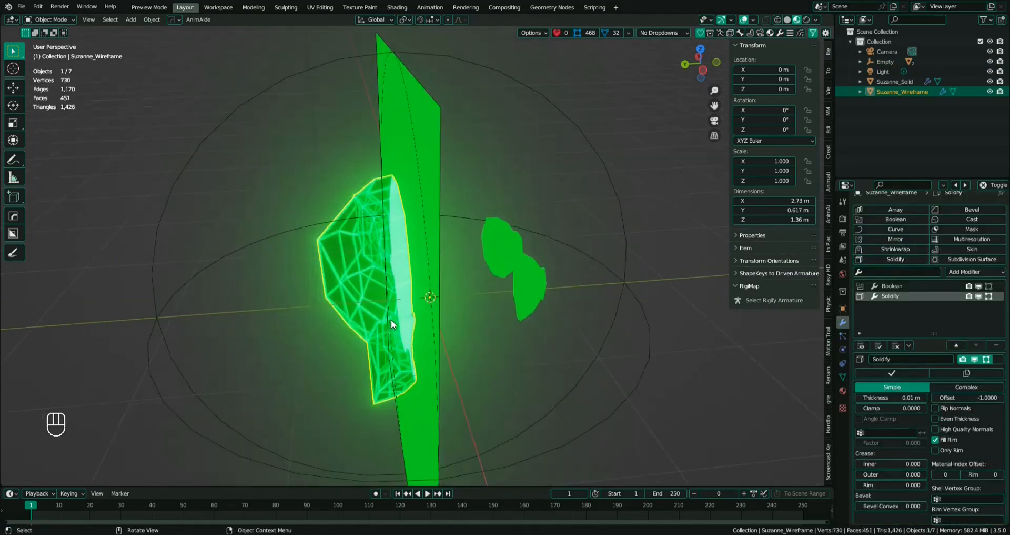
# - Set the Solidify modifier's offset to 1 and its thickness to 0.003 m on Suzanne_Wireframe
pyautogui.moveTo(421, 323); pyautogui.dragTo(416, 324, button='middle')
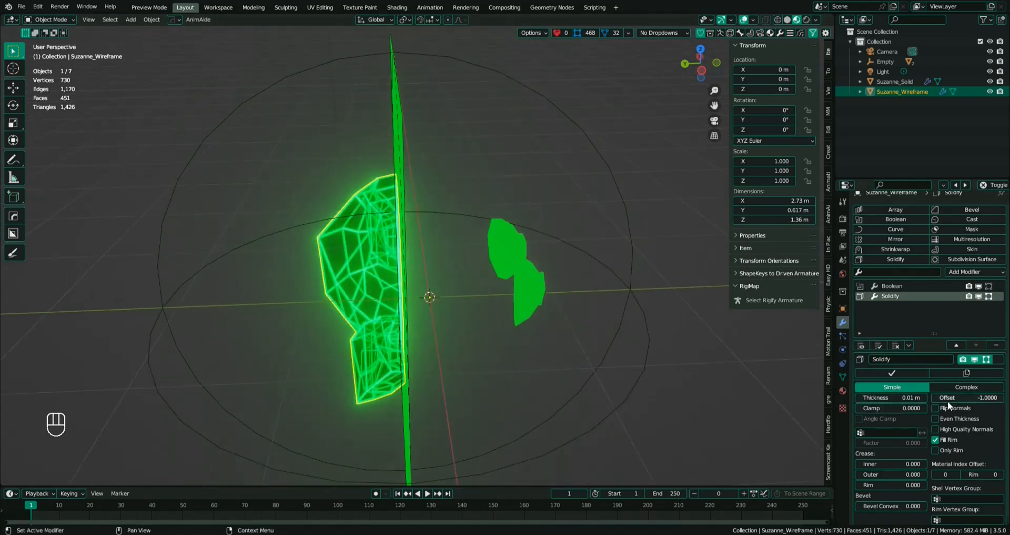
pyautogui.moveTo(967, 398); pyautogui.dragTo(1002, 398)
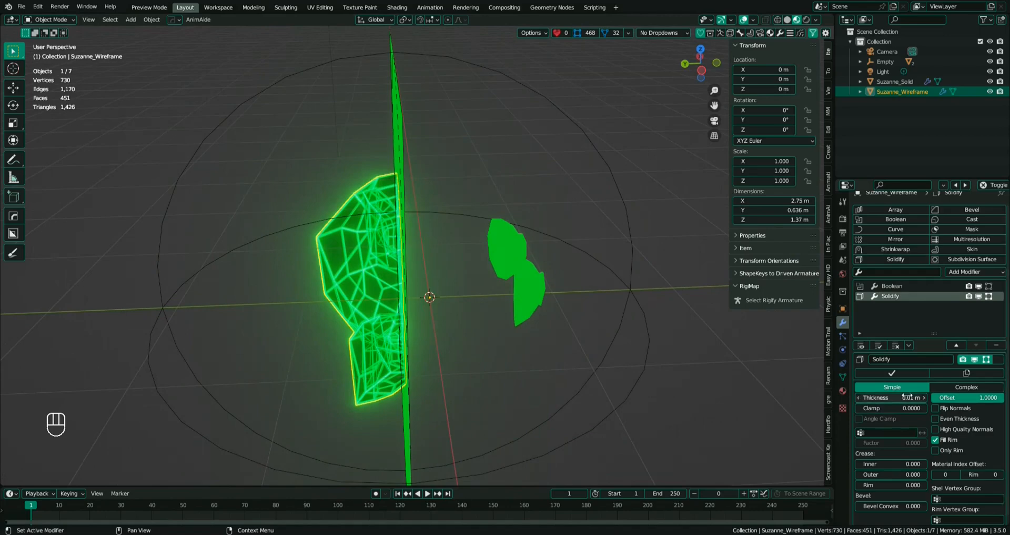
pyautogui.keyDown('shift'); pyautogui.moveTo(911, 398); pyautogui.dragTo(903, 397); pyautogui.keyUp('shift')
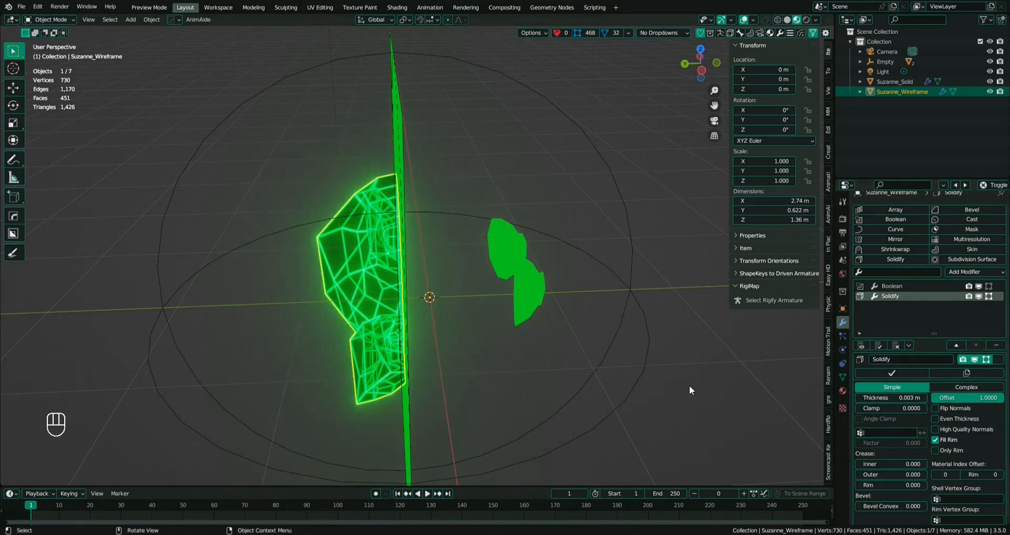
# - Move Solidify above Boolean in Suzanne_Wireframe's modifier stack and enable Hole Tolerant on the Boolean
pyautogui.click(955, 343)
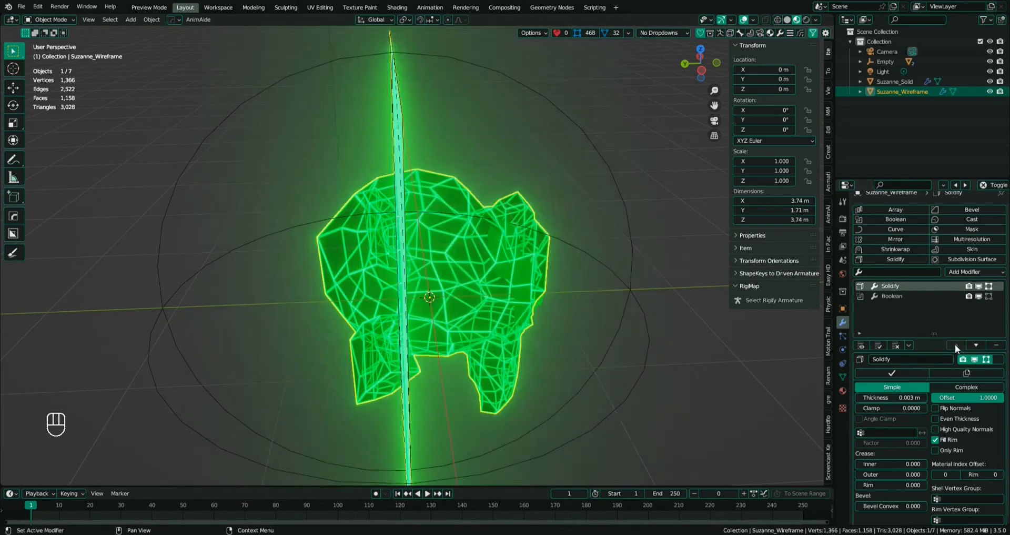
pyautogui.moveTo(435, 348); pyautogui.dragTo(439, 353, button='middle')
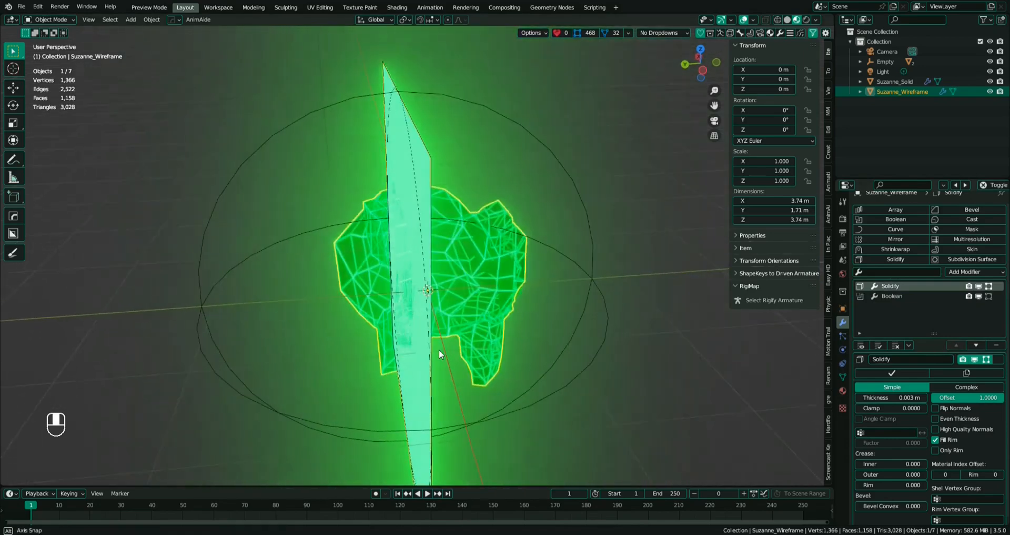
pyautogui.moveTo(559, 329); pyautogui.dragTo(620, 341, button='middle')
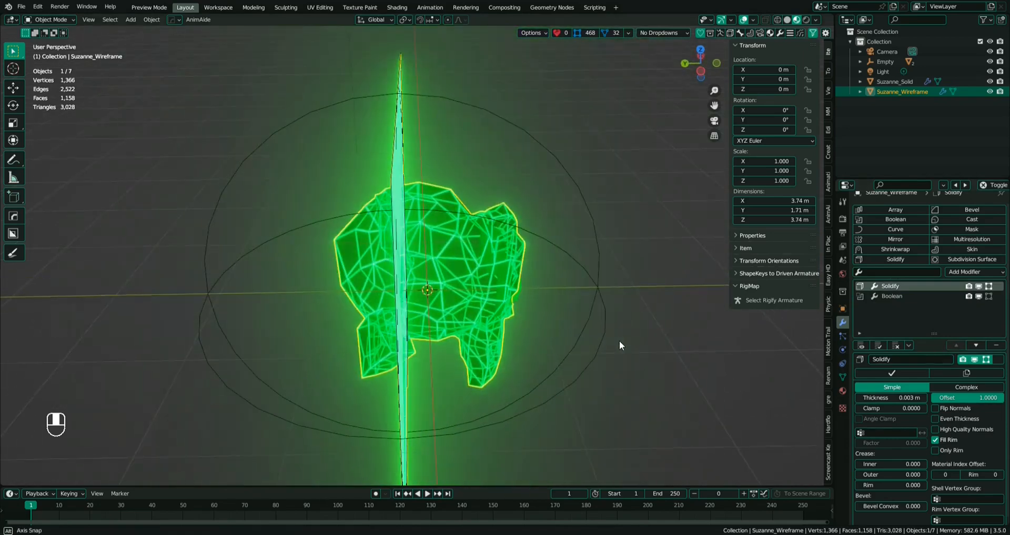
pyautogui.click(888, 297)
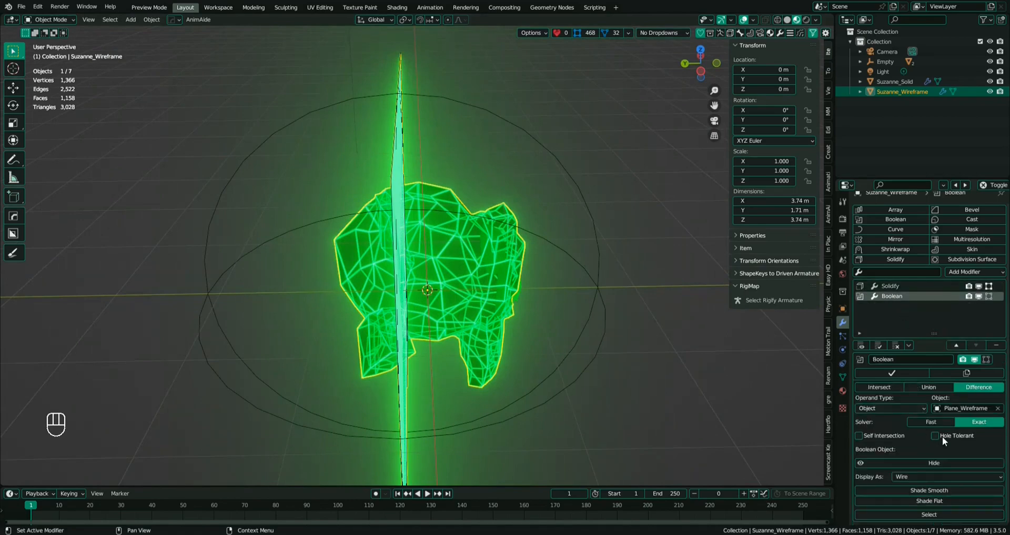
pyautogui.click(935, 436)
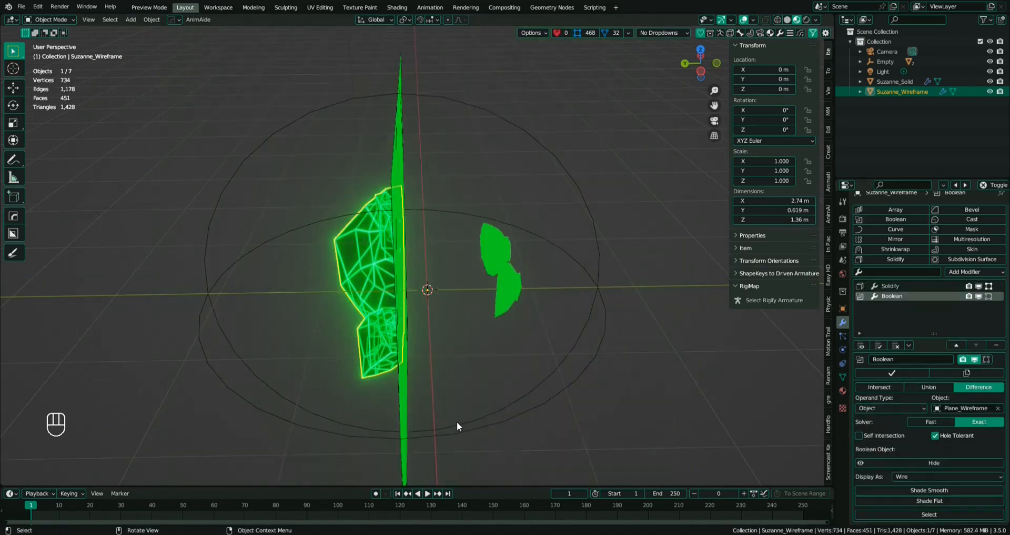
pyautogui.moveTo(457, 421); pyautogui.dragTo(537, 270, button='middle')
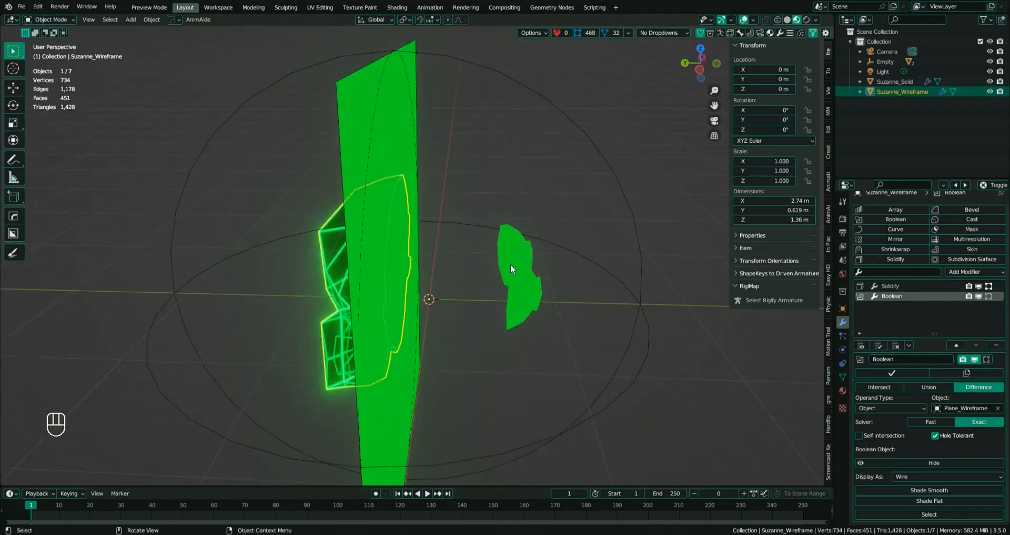
# - Enable Hole Tolerant on the Boolean modifier of Suzanne_Solid
pyautogui.click(892, 83)
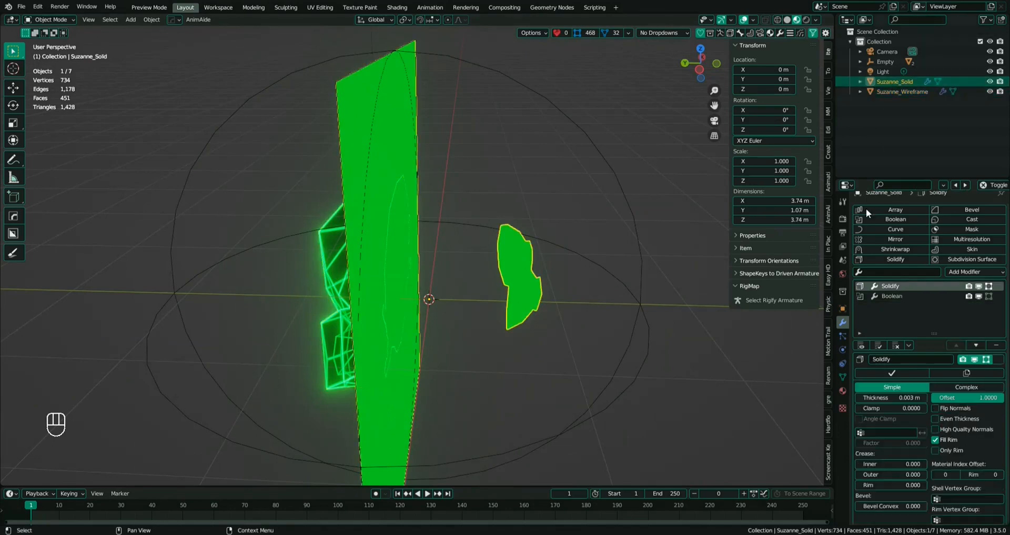
pyautogui.click(902, 298)
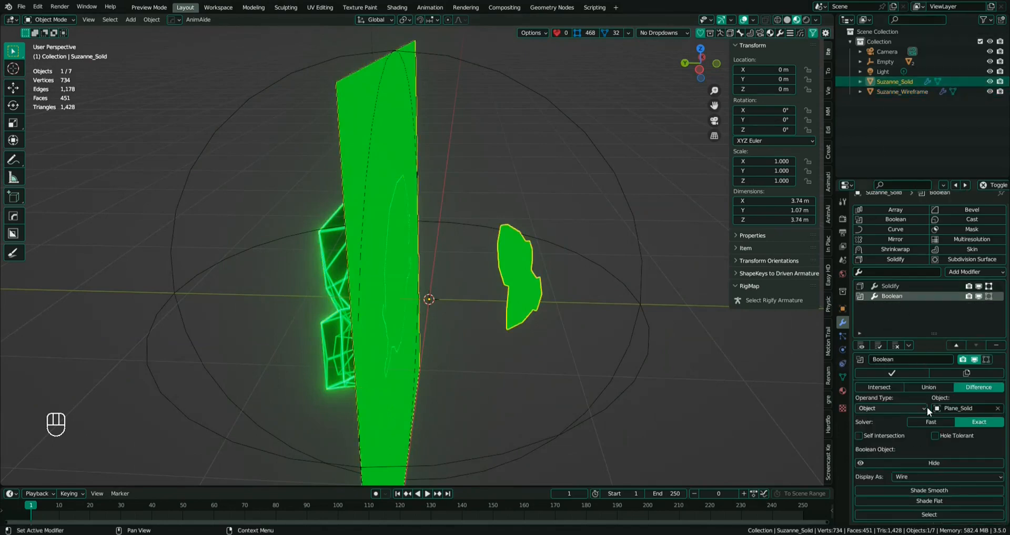
pyautogui.click(937, 434)
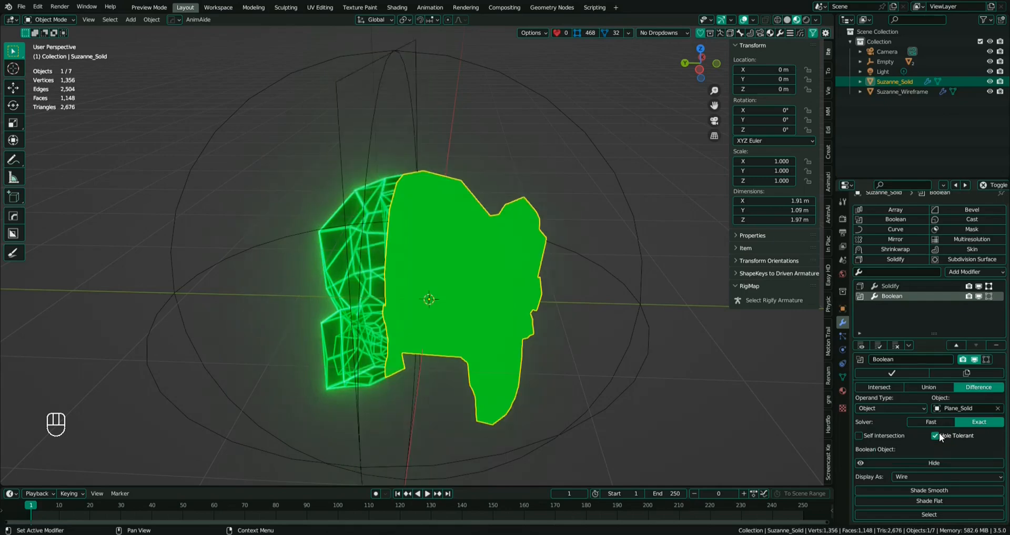
# - Select the Empty and slide it back and forth along Y to test both Boolean cuts, leaving it at about -1.279 m
pyautogui.moveTo(446, 386); pyautogui.dragTo(490, 380, button='middle')
pyautogui.scroll(-1, 489, 380)
pyautogui.moveTo(573, 371); pyautogui.dragTo(425, 383, button='middle')
pyautogui.click(512, 403)
pyautogui.scroll(-2, 519, 390)
pyautogui.press('g')
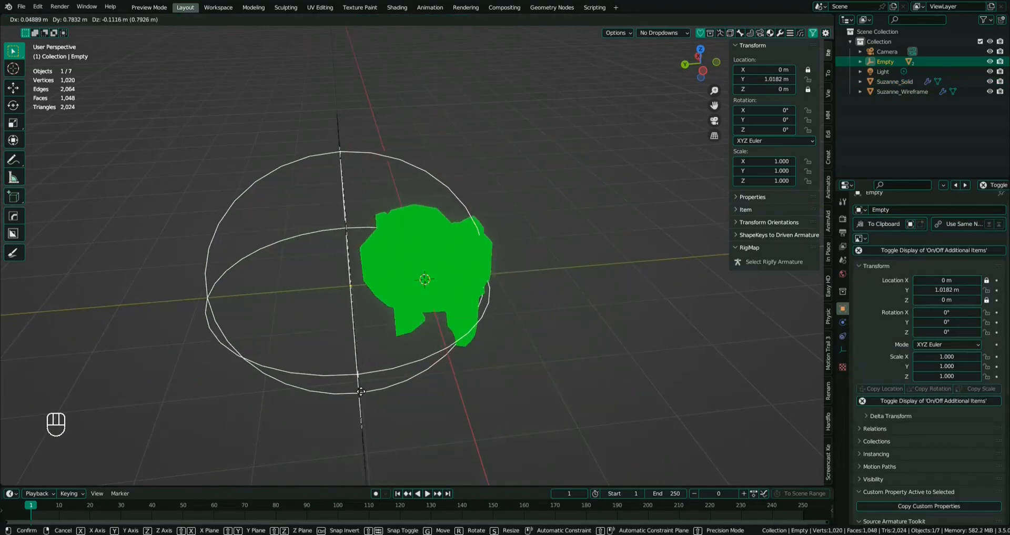
pyautogui.click(335, 403)
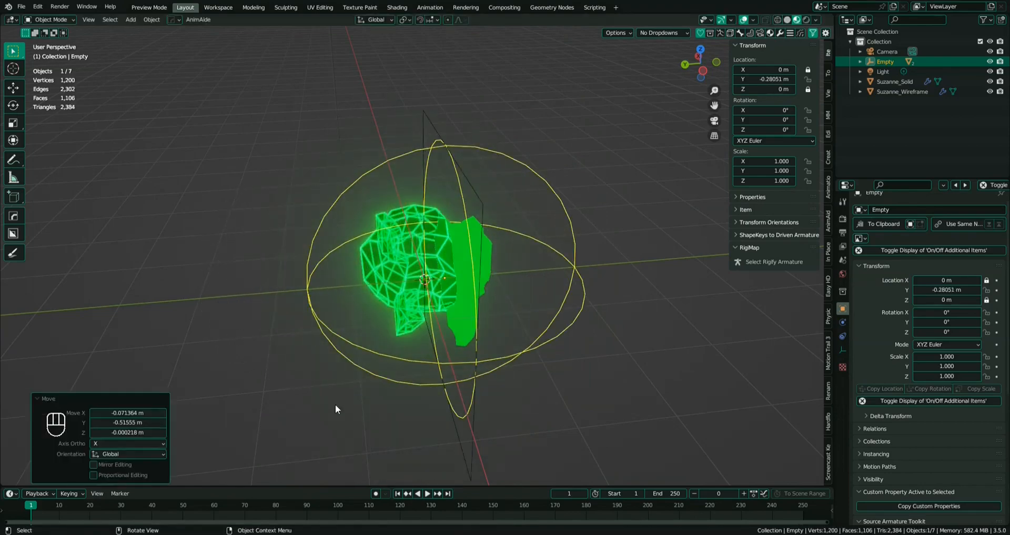
pyautogui.moveTo(336, 403); pyautogui.dragTo(534, 397, button='middle')
pyautogui.press('g')
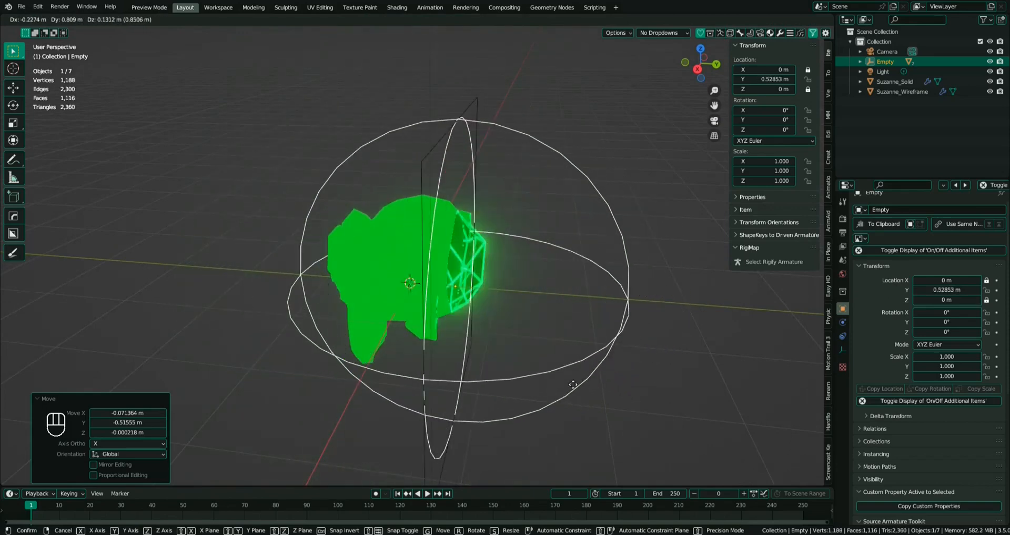
pyautogui.click(329, 383)
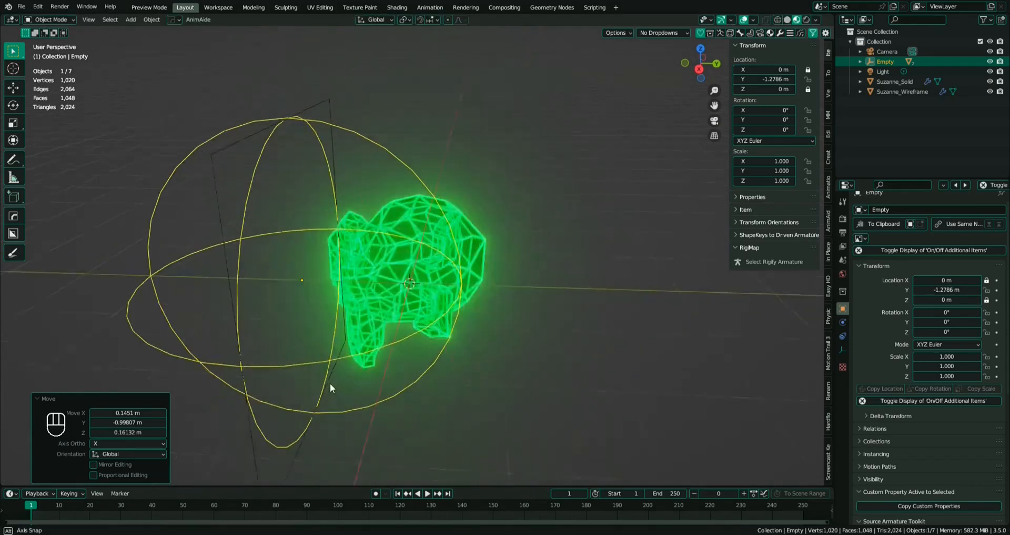
# - Sweep the Empty through Suzanne along Y again to check the solid-to-wireframe transition, leaving it at about -1.471 m
pyautogui.moveTo(330, 383); pyautogui.dragTo(558, 375, button='middle')
pyautogui.scroll(-4, 481, 369)
pyautogui.press('g')
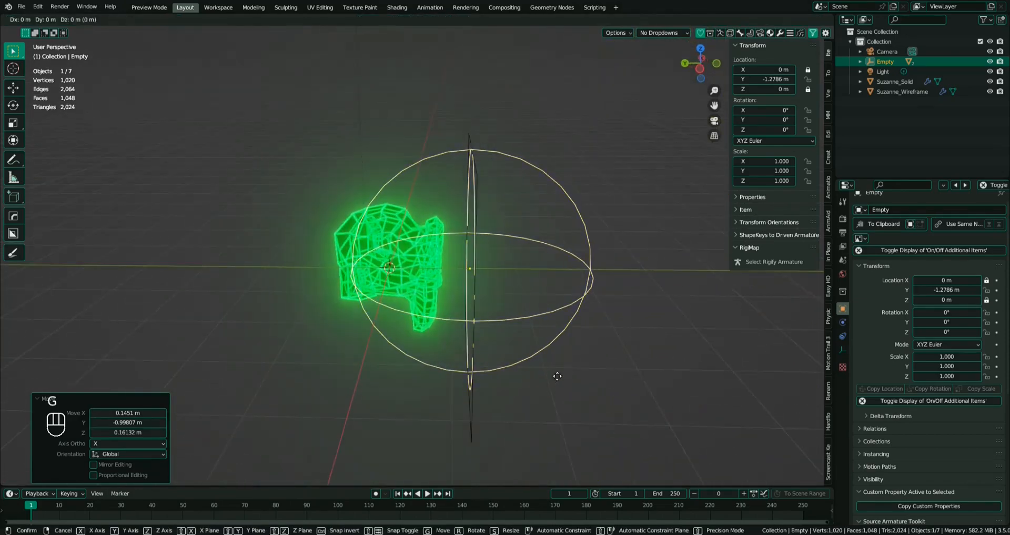
pyautogui.click(497, 369)
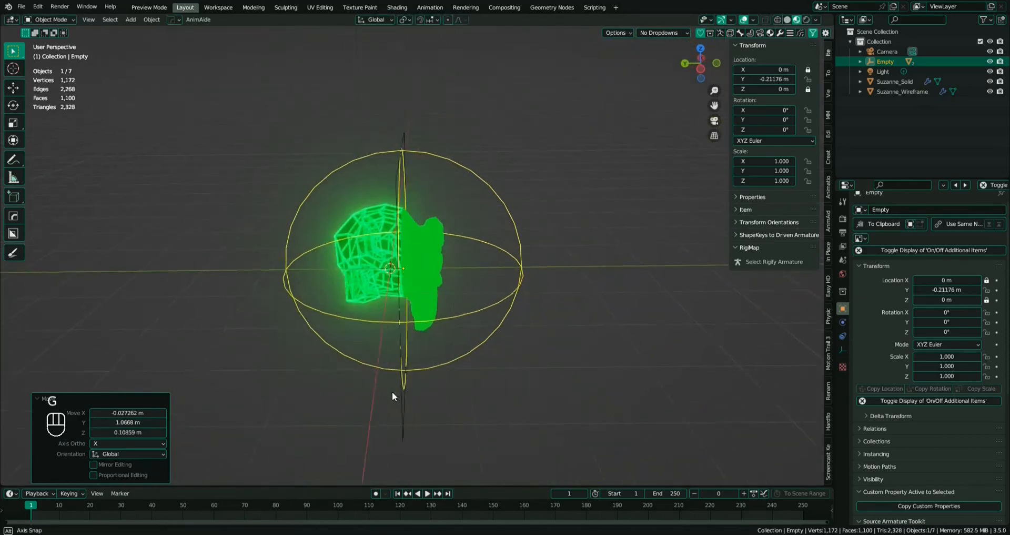
pyautogui.moveTo(392, 390); pyautogui.dragTo(557, 350, button='middle')
pyautogui.press('g')
pyautogui.click(471, 377)
pyautogui.press('g')
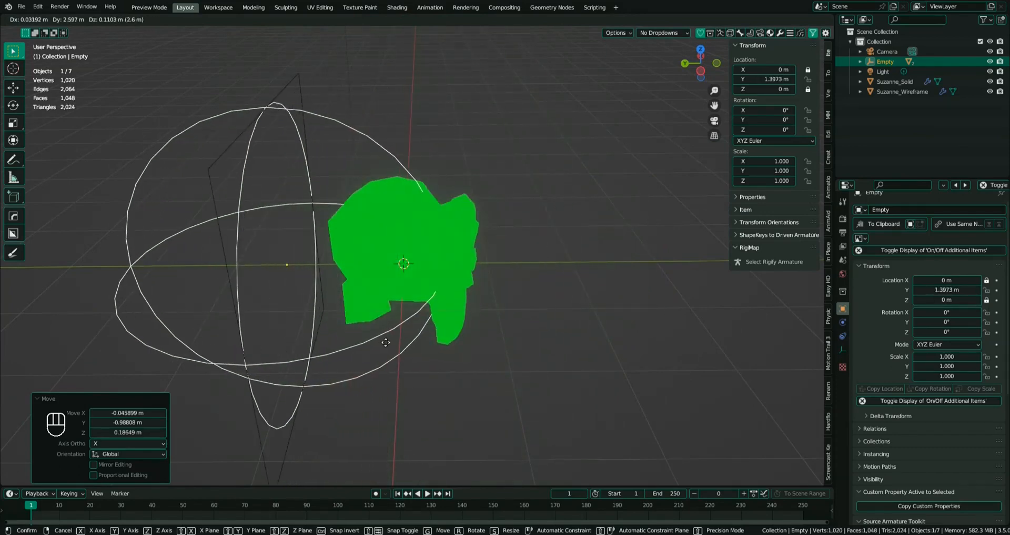
pyautogui.click(607, 338)
pyautogui.moveTo(286, 377); pyautogui.dragTo(465, 371, button='middle')
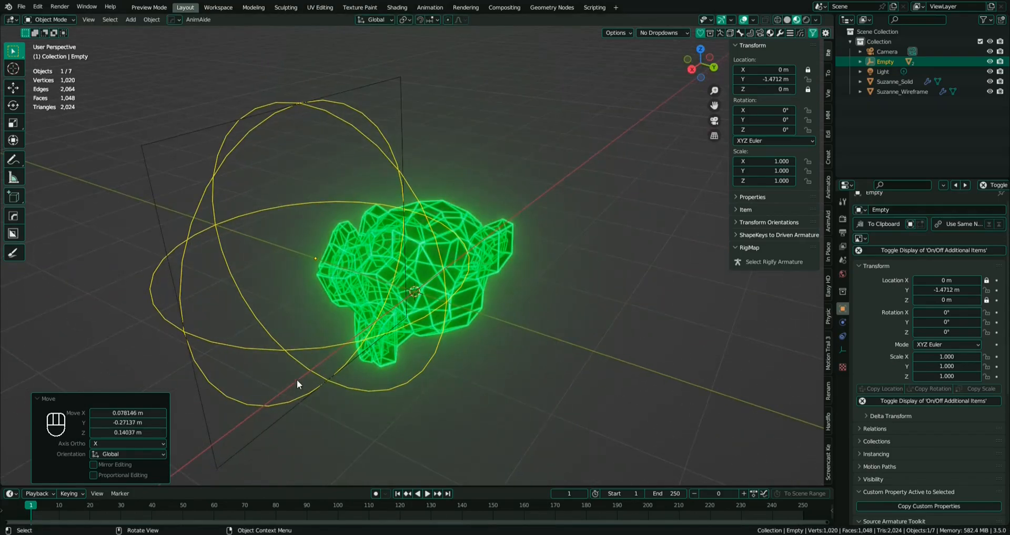